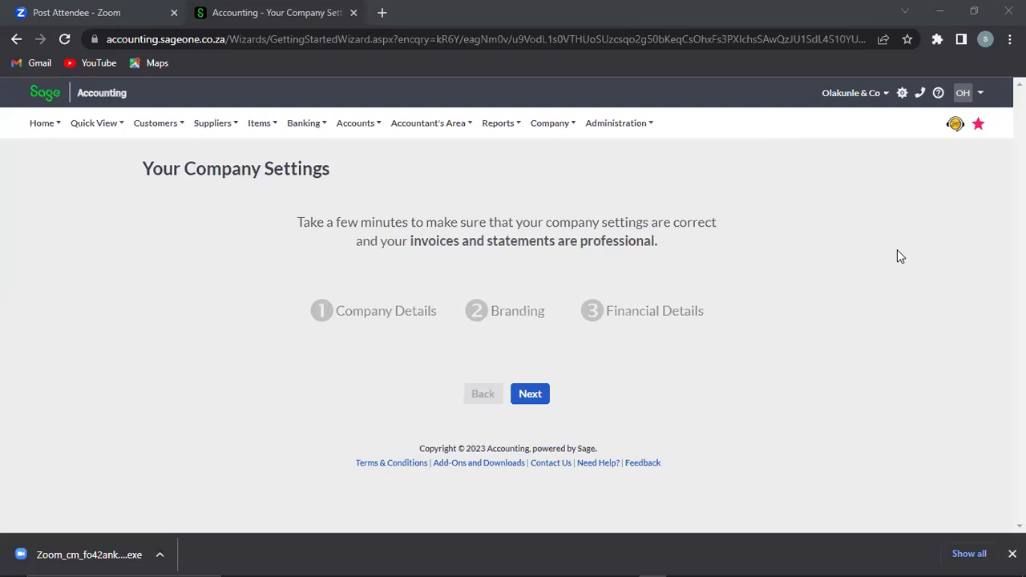
Step: Bring the accounting window forward and advance to the Company Details step
{"action": "left_click", "coordinate": [897, 249]}
{"action": "mouse_move", "coordinate": [505, 138]}
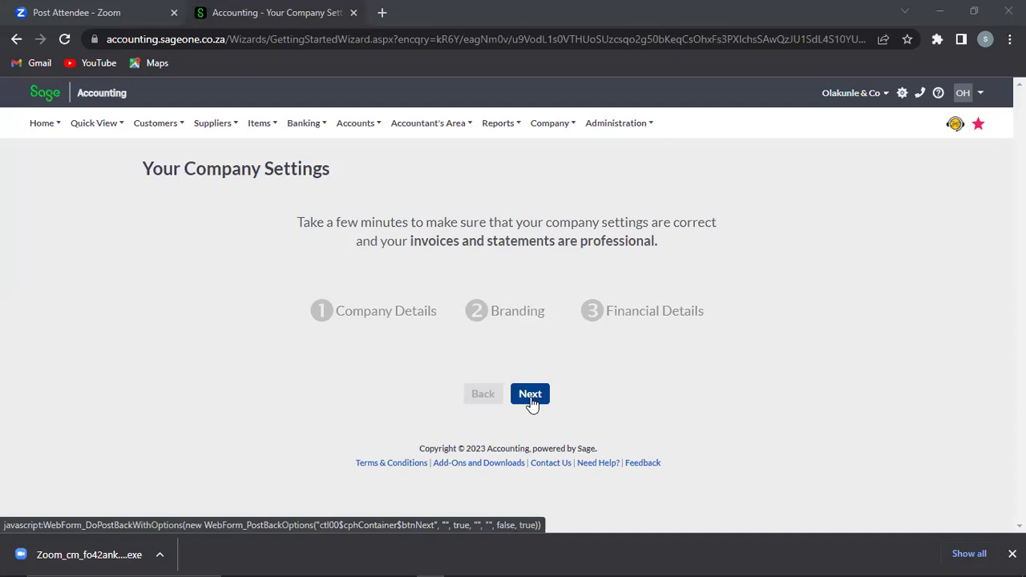
{"action": "left_click", "coordinate": [530, 394]}
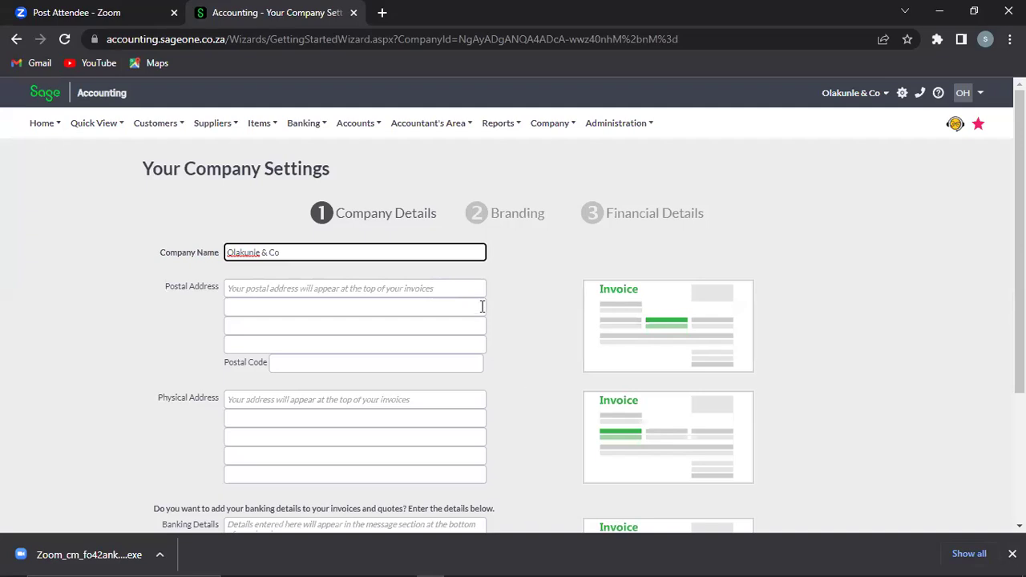
Step: Enter the street address over four postal lines: street, Obalende, Lagos, Nigeria
{"action": "left_click", "coordinate": [414, 288]}
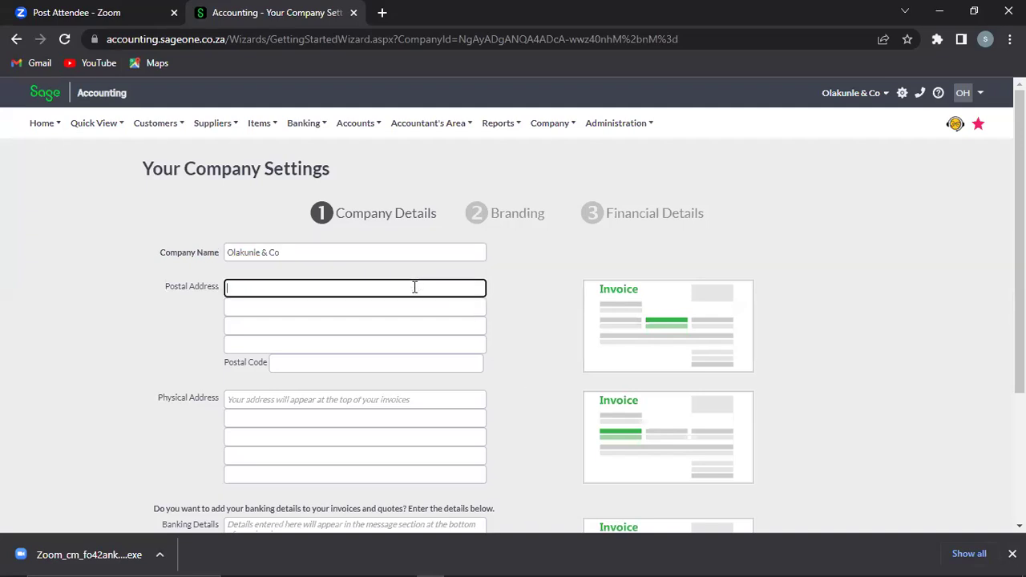
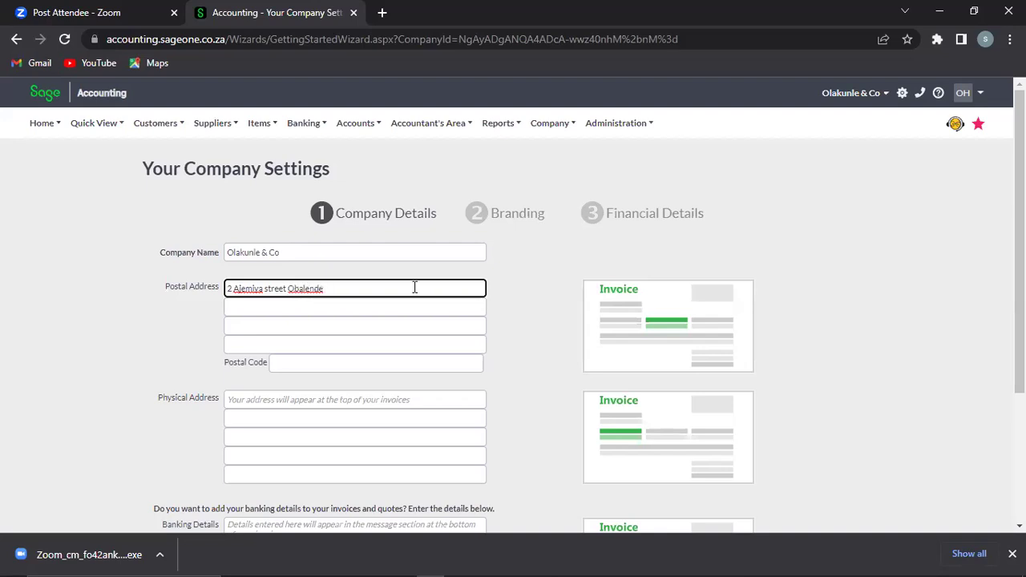
{"action": "key", "text": "ctrl+shift+Left"}
{"action": "key", "text": "ctrl+c"}
{"action": "key", "text": "BackSpace"}
{"action": "left_click", "coordinate": [308, 307]}
{"action": "key", "text": "ctrl+v"}
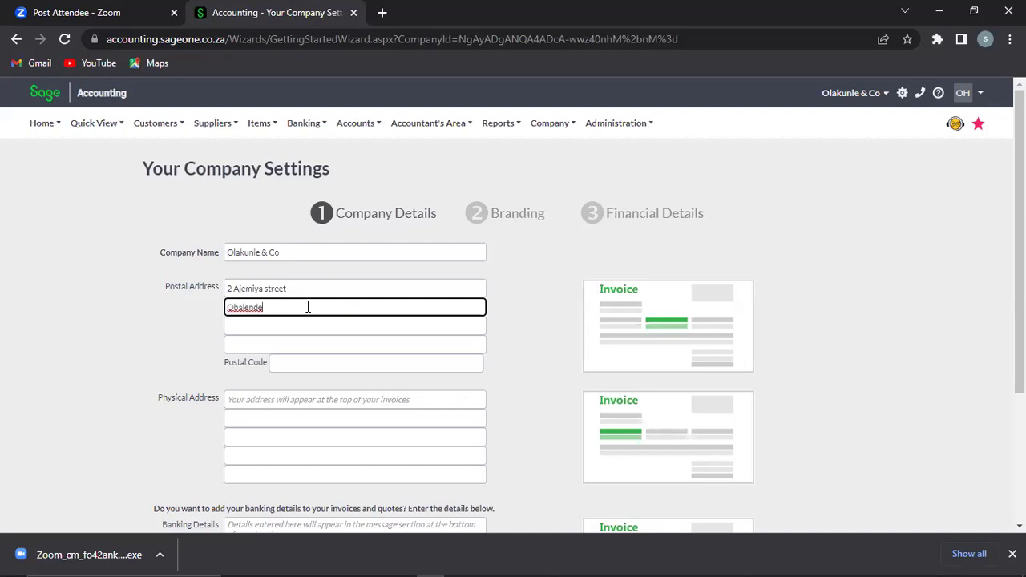
{"action": "left_click", "coordinate": [286, 323]}
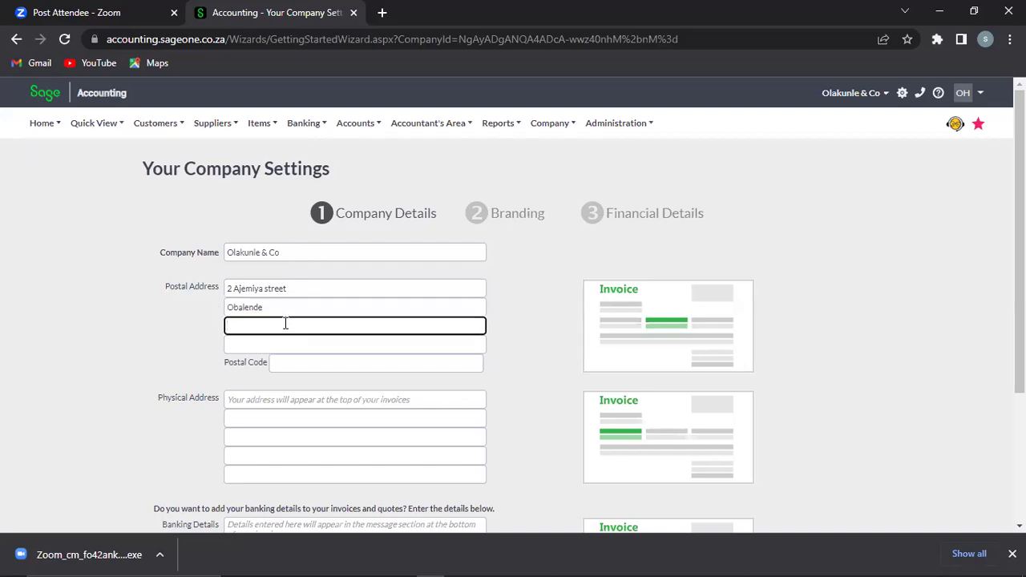
{"action": "type", "text": "Lagos"}
{"action": "left_click", "coordinate": [278, 345]}
{"action": "type", "text": "Nigeria"}
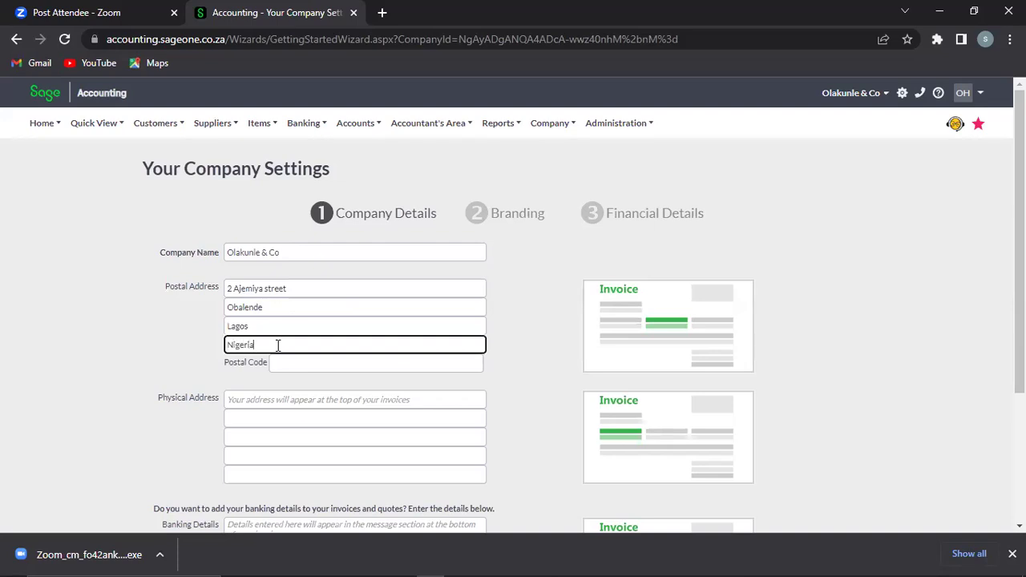
Step: Correct the street name's spelling and add a period after the house number
{"action": "left_click_drag", "start_coordinate": [297, 291], "coordinate": [224, 287]}
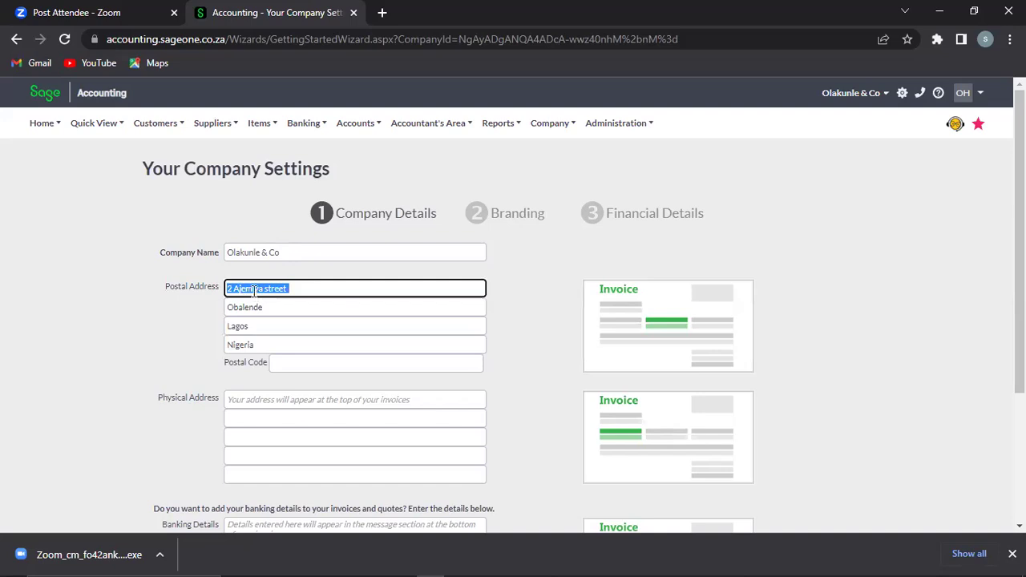
{"action": "left_click", "coordinate": [307, 291]}
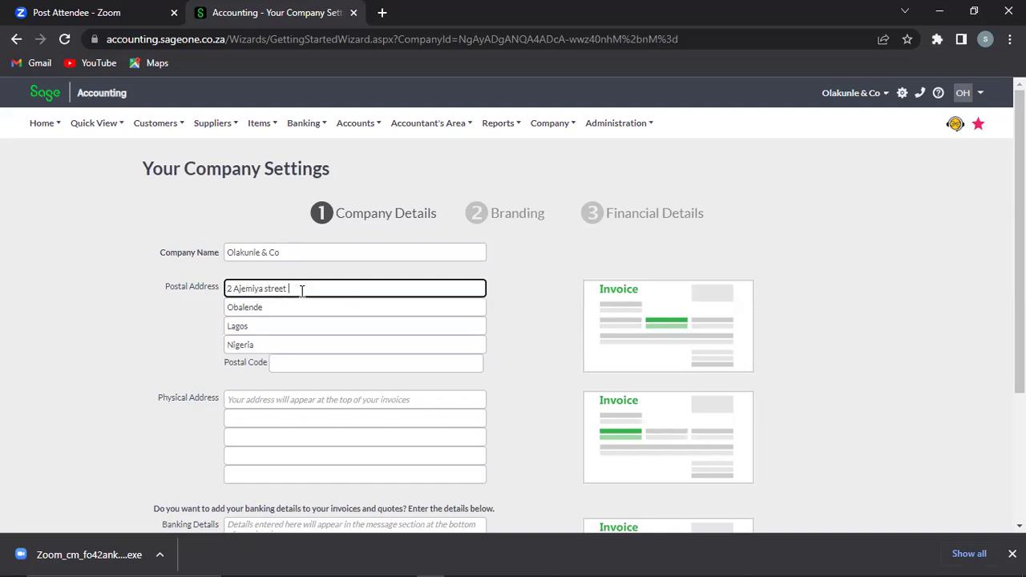
{"action": "left_click", "coordinate": [252, 288]}
{"action": "key", "text": "BackSpace"}
{"action": "type", "text": "n"}
{"action": "key", "text": "Left"}
{"action": "key", "text": "Left"}
{"action": "type", "text": "."}
{"action": "left_click_drag", "start_coordinate": [290, 288], "coordinate": [200, 290]}
{"action": "key", "text": "ctrl+c"}
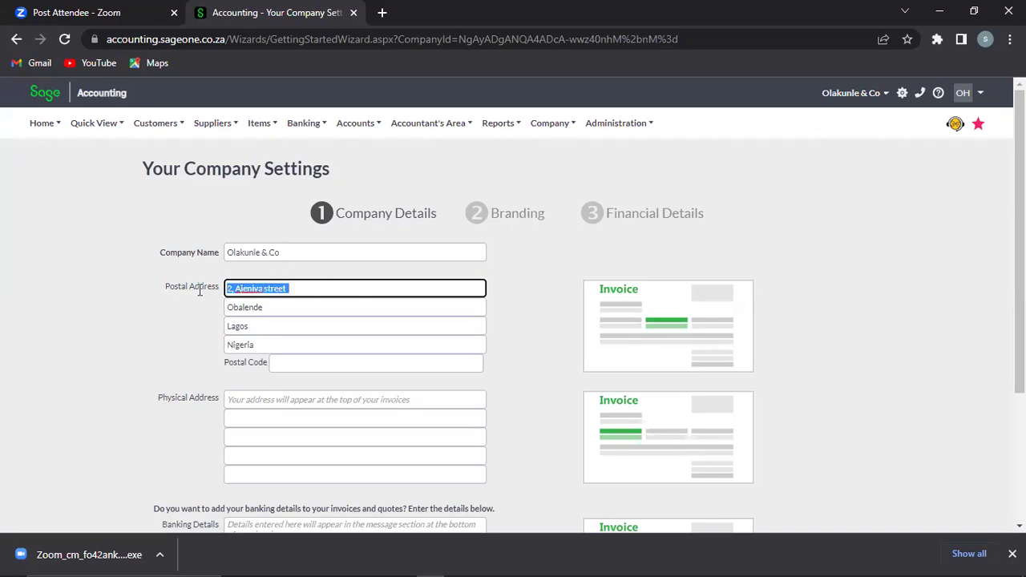
Step: Copy the street, Obalende, Lagos and Nigeria lines into the four Physical Address fields
{"action": "left_click", "coordinate": [249, 401]}
{"action": "key", "text": "ctrl+v"}
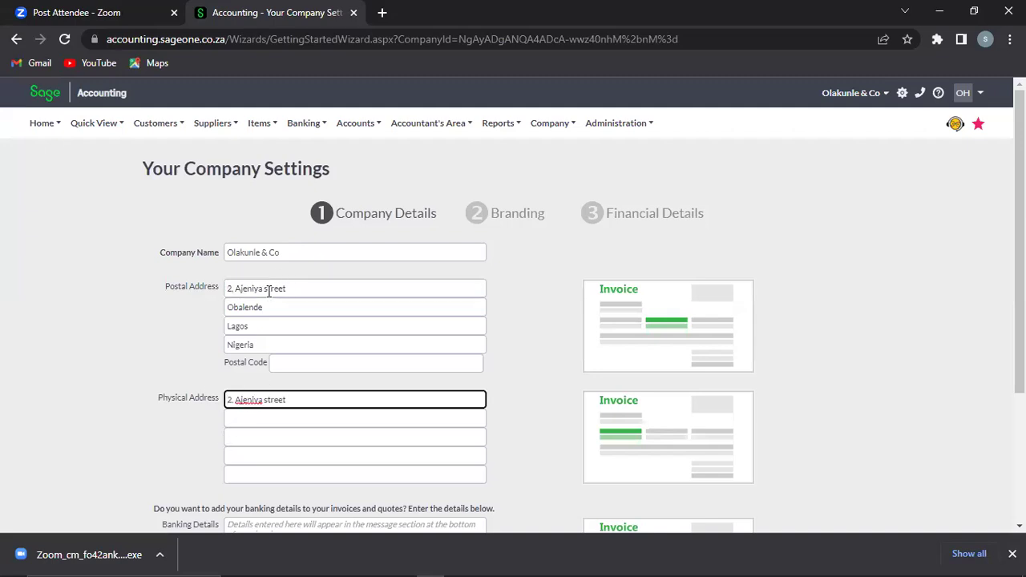
{"action": "double_click", "coordinate": [271, 307]}
{"action": "key", "text": "ctrl+c"}
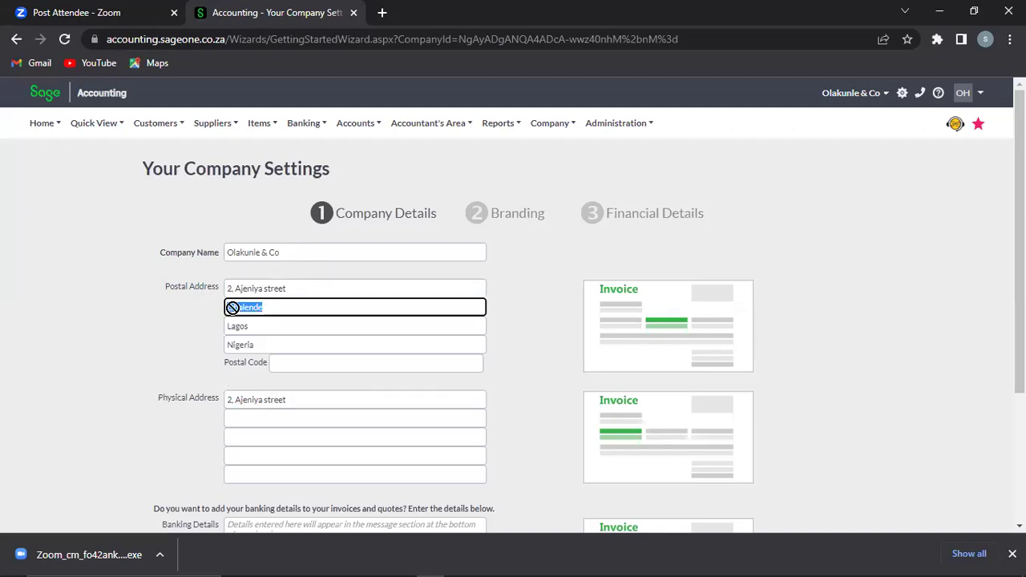
{"action": "left_click", "coordinate": [277, 418]}
{"action": "key", "text": "ctrl+v"}
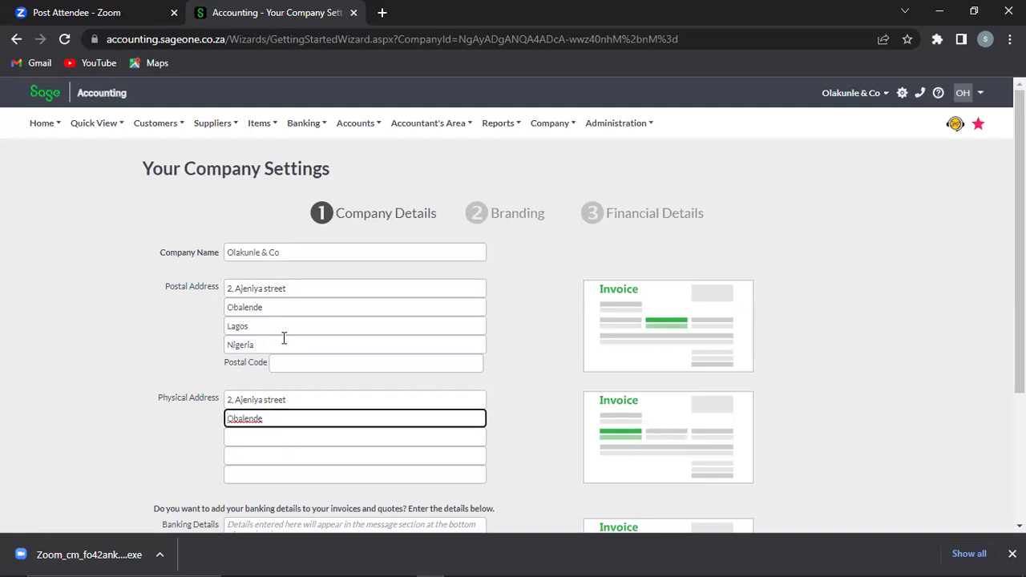
{"action": "double_click", "coordinate": [257, 326]}
{"action": "key", "text": "ctrl+c"}
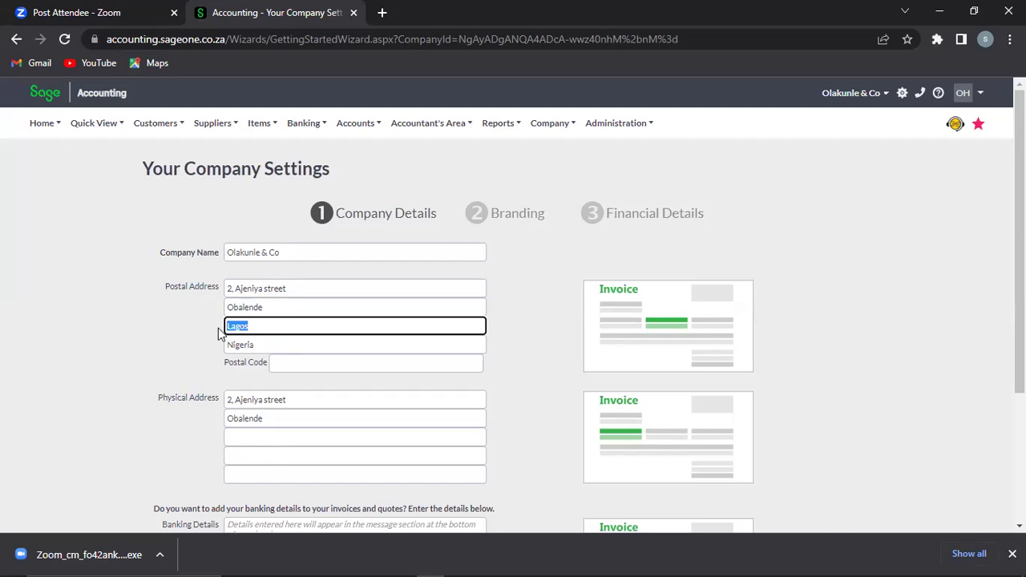
{"action": "left_click", "coordinate": [276, 437]}
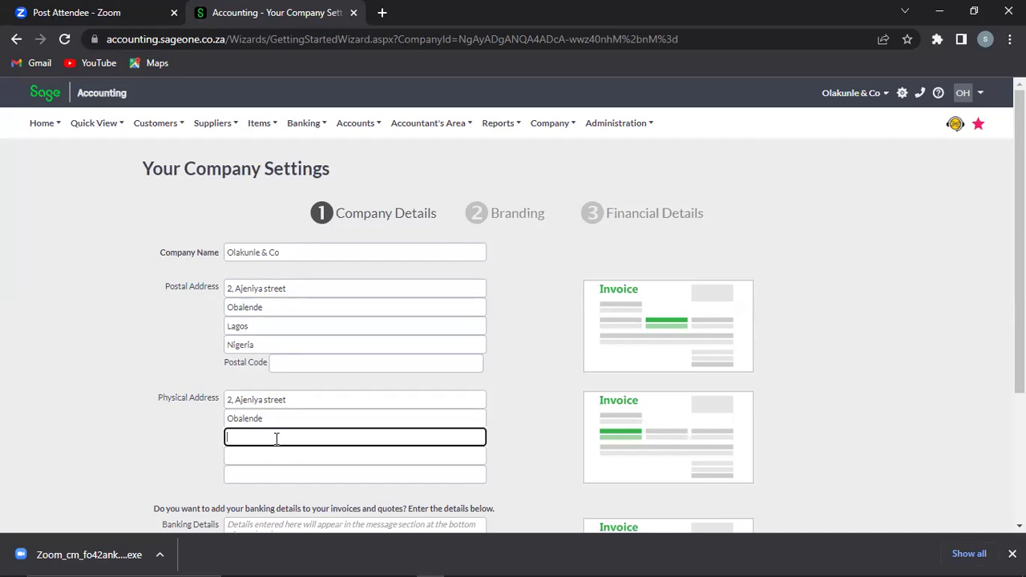
{"action": "key", "text": "ctrl+v"}
{"action": "double_click", "coordinate": [262, 344]}
{"action": "key", "text": "ctrl+c"}
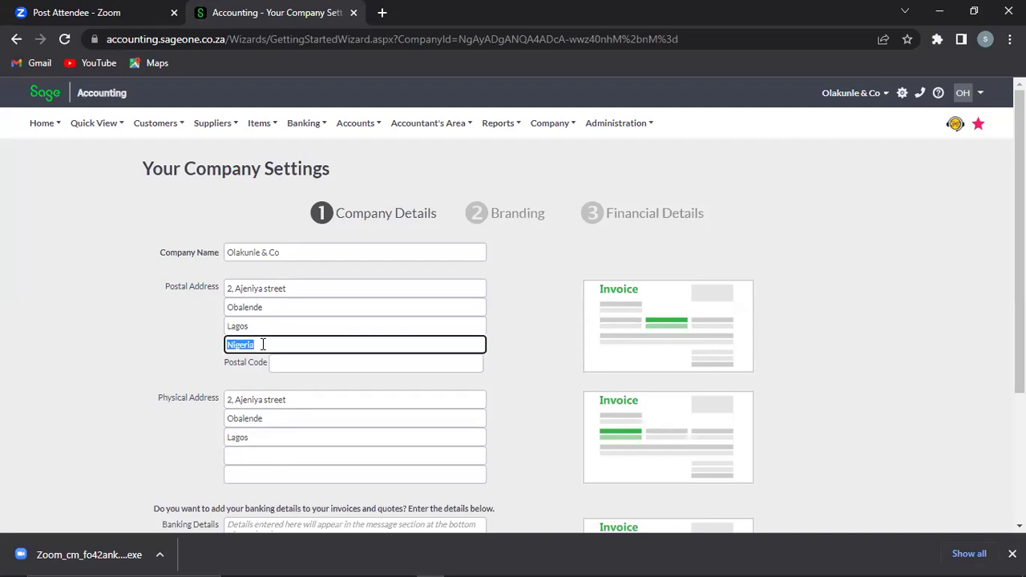
{"action": "left_click", "coordinate": [270, 457]}
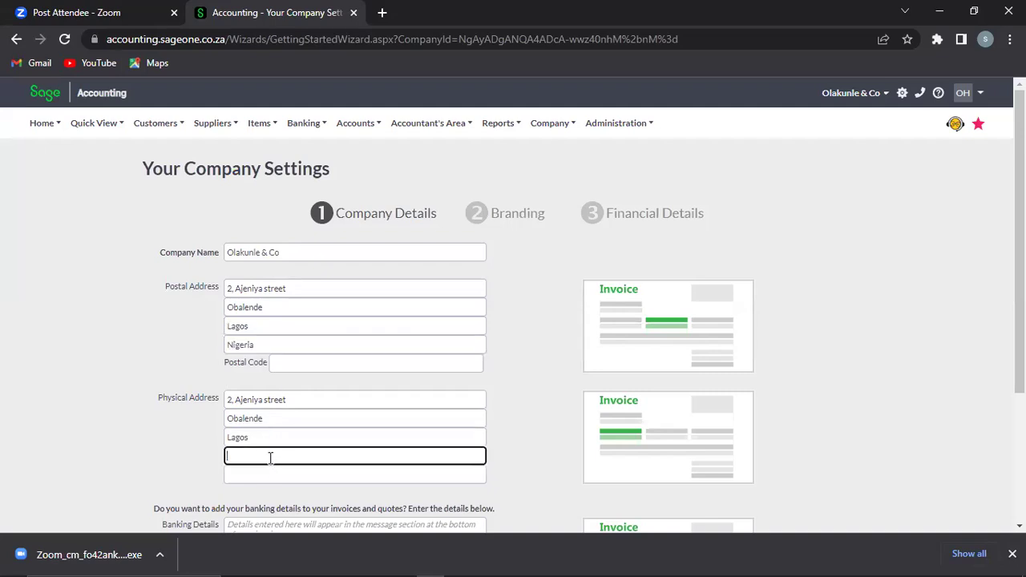
{"action": "key", "text": "ctrl+v"}
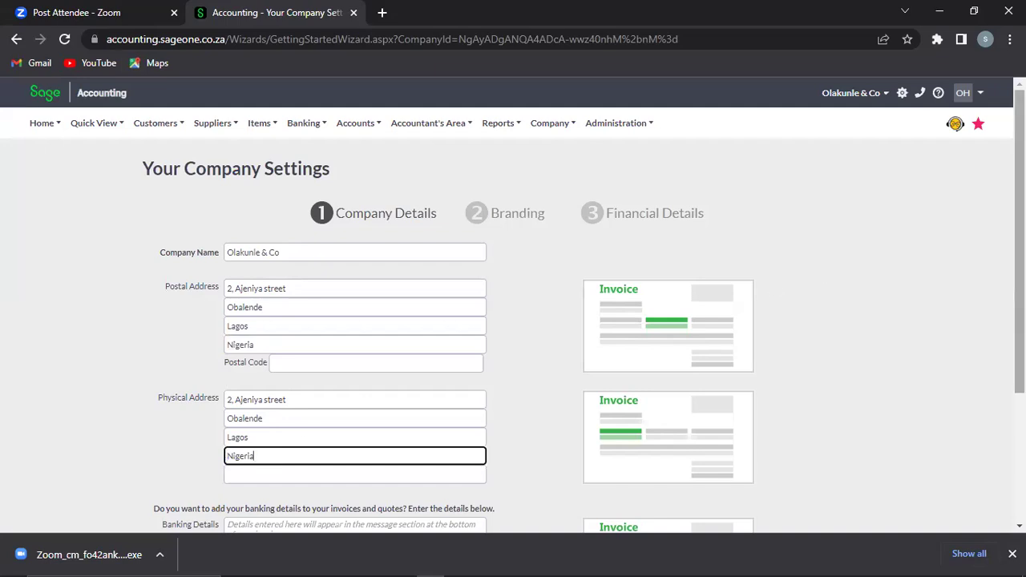
Step: Scroll down past both completed addresses and place the cursor in the Banking Details box
{"action": "scroll", "coordinate": [513, 305], "scroll_direction": "down", "scroll_amount": 2}
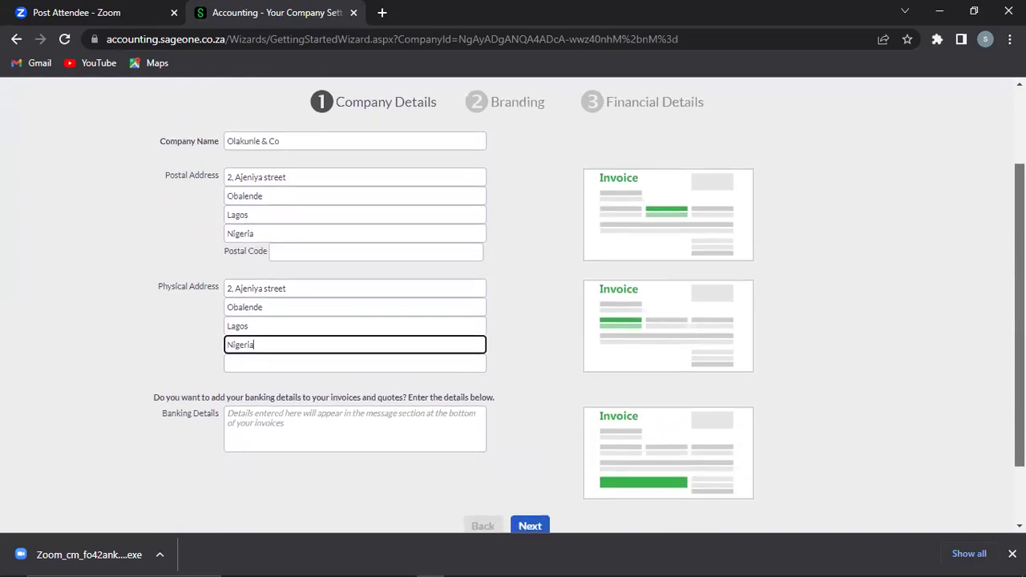
{"action": "scroll", "coordinate": [513, 304], "scroll_direction": "down", "scroll_amount": 1}
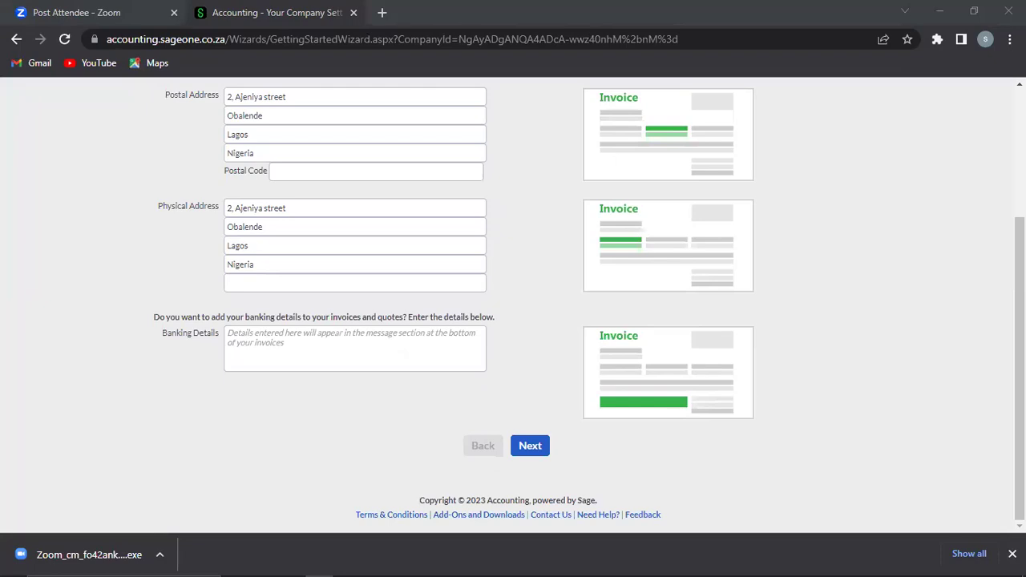
{"action": "left_click", "coordinate": [263, 340]}
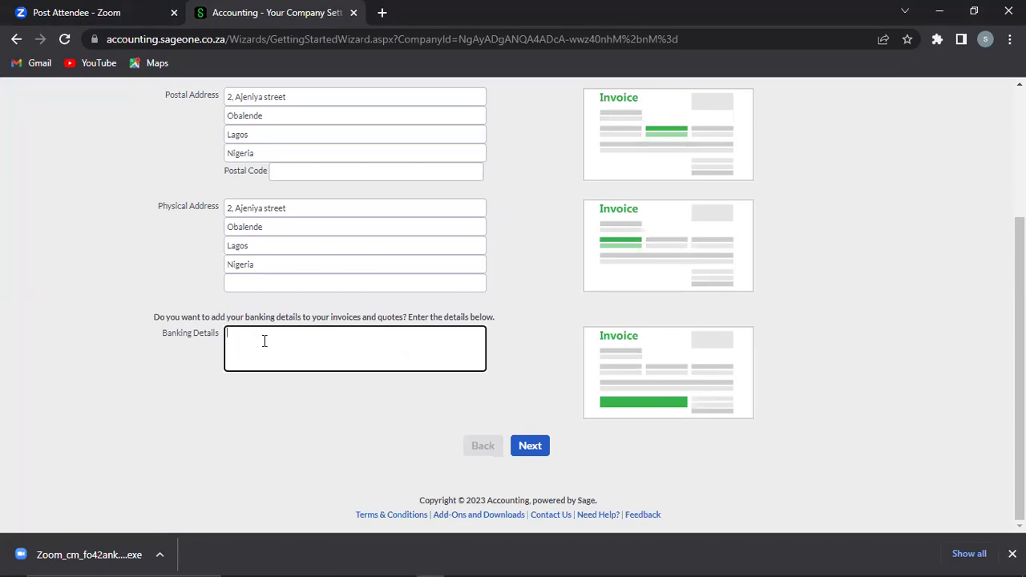
Step: Type the account holder's name, the account number and 'Bank: Guaranty Trust Bank' into Banking Details
{"action": "type", "text": "Bar"}
{"action": "key", "text": "BackSpace"}
{"action": "key", "text": "BackSpace"}
{"action": "key", "text": "BackSpace"}
{"action": "type", "text": "Acct"}
{"action": "type", "text": "ount Name"}
{"action": "type", "text": "Account"}
{"action": "type", "text": " Number"}
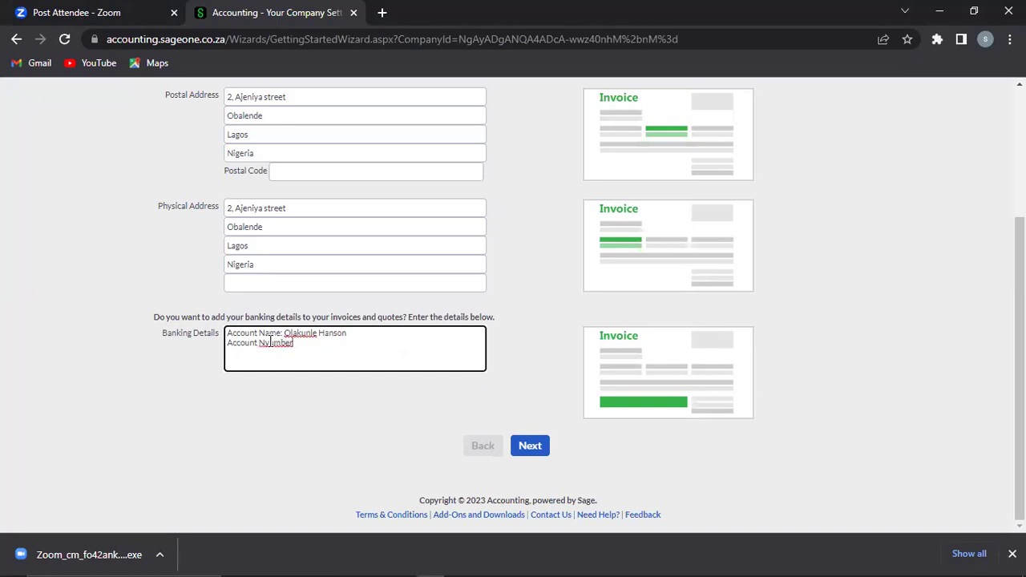
{"action": "key", "text": "BackSpace"}
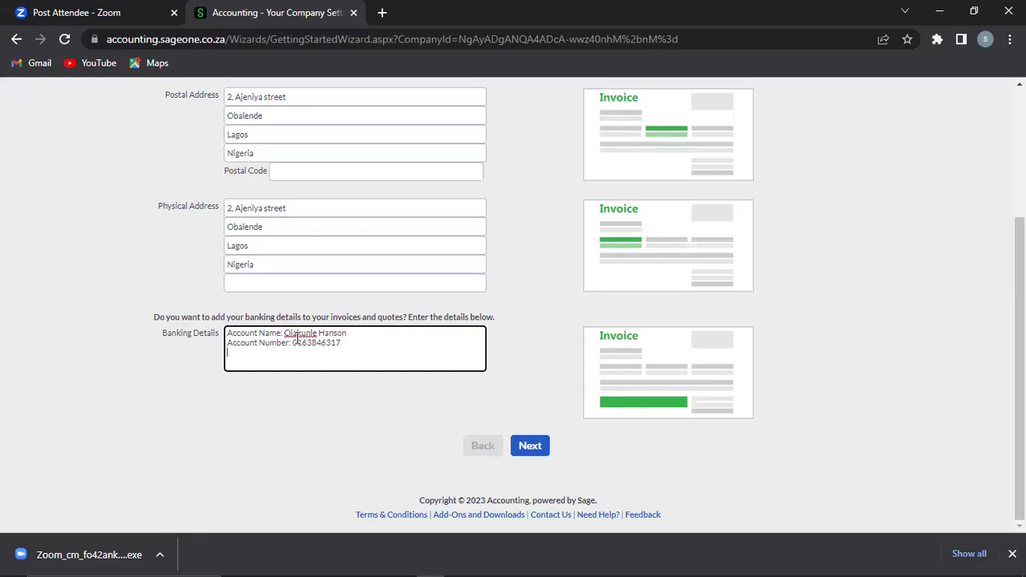
{"action": "key", "text": "Return"}
{"action": "type", "text": "Bank: Guaranty Trust Bank"}
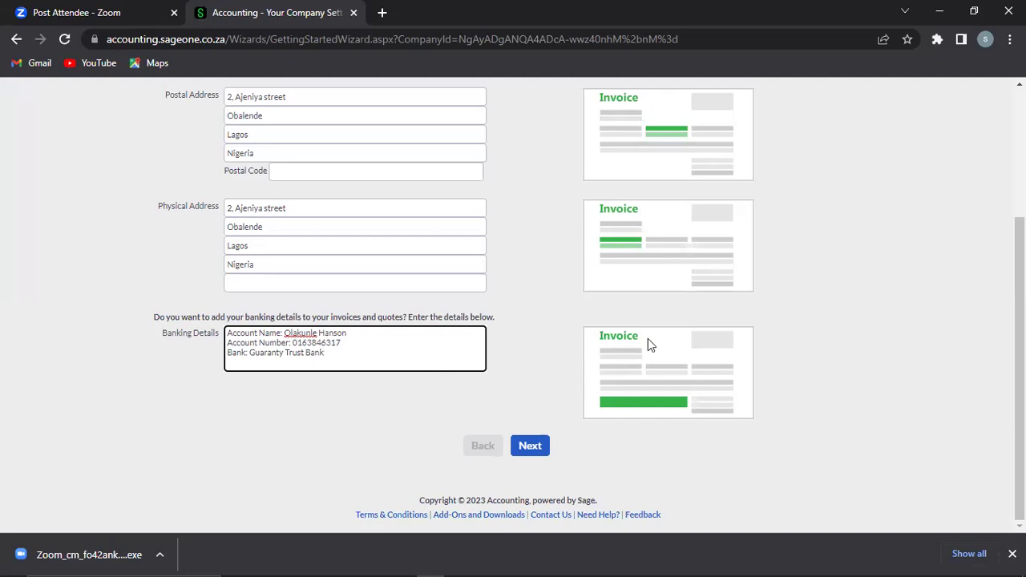
{"action": "left_click_drag", "start_coordinate": [1019, 353], "coordinate": [1020, 223]}
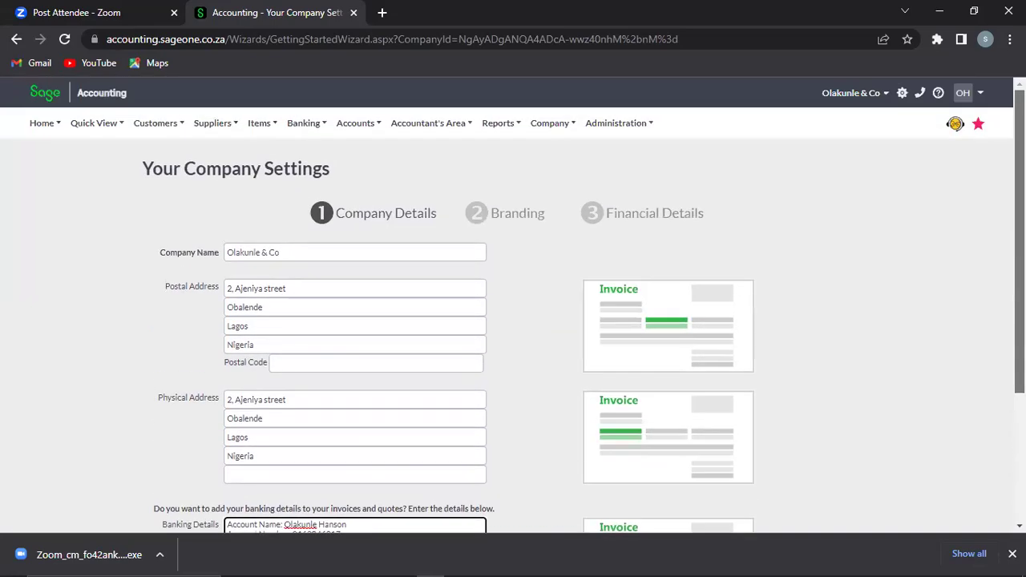
{"action": "scroll", "coordinate": [997, 345], "scroll_direction": "down", "scroll_amount": 3}
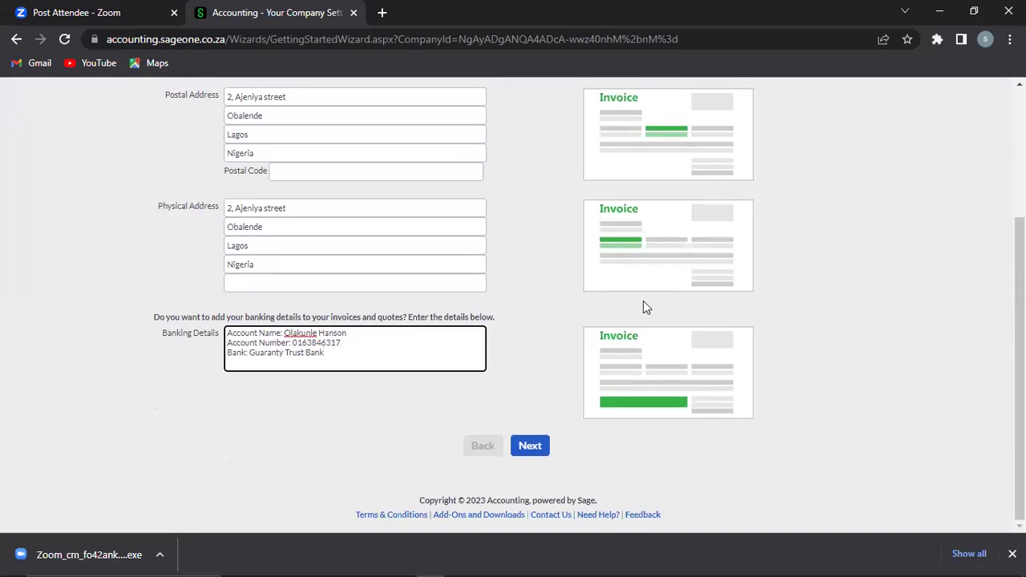
{"action": "mouse_move", "coordinate": [1020, 383]}
{"action": "left_mouse_down"}
{"action": "mouse_move", "coordinate": [1020, 314]}
{"action": "mouse_move", "coordinate": [1020, 384]}
{"action": "left_mouse_up"}
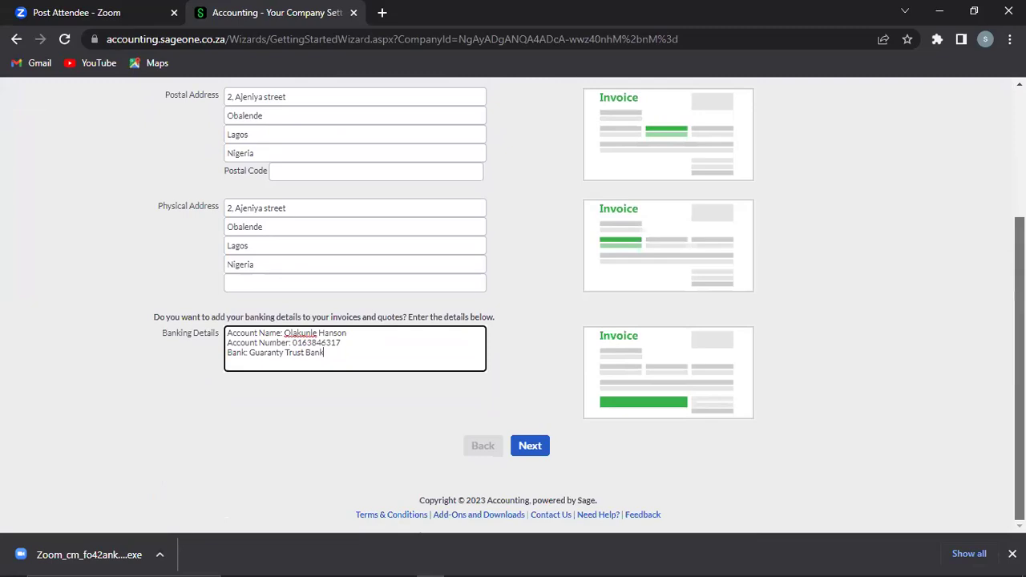
{"action": "left_click", "coordinate": [530, 387]}
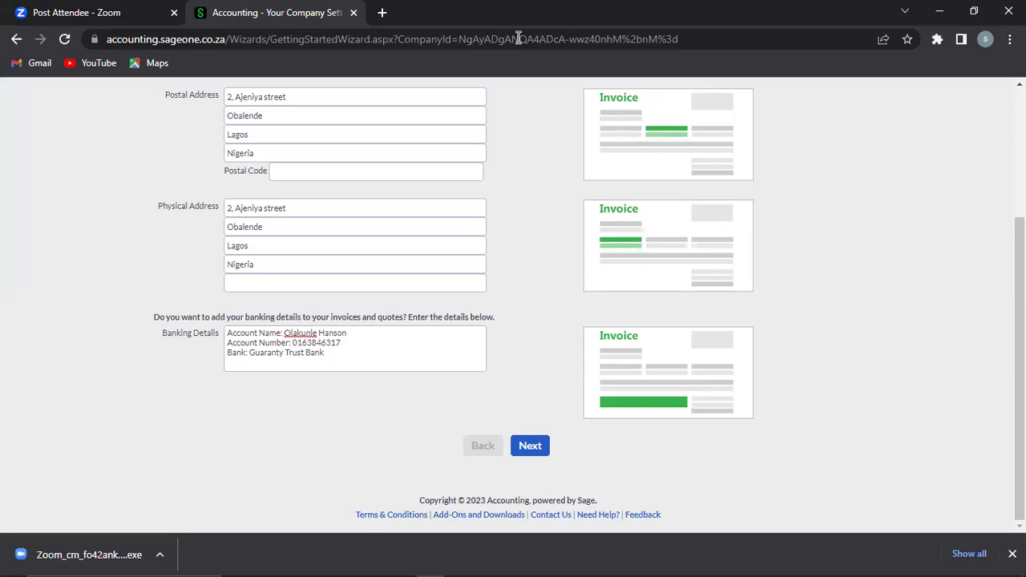
{"action": "left_click", "coordinate": [518, 37]}
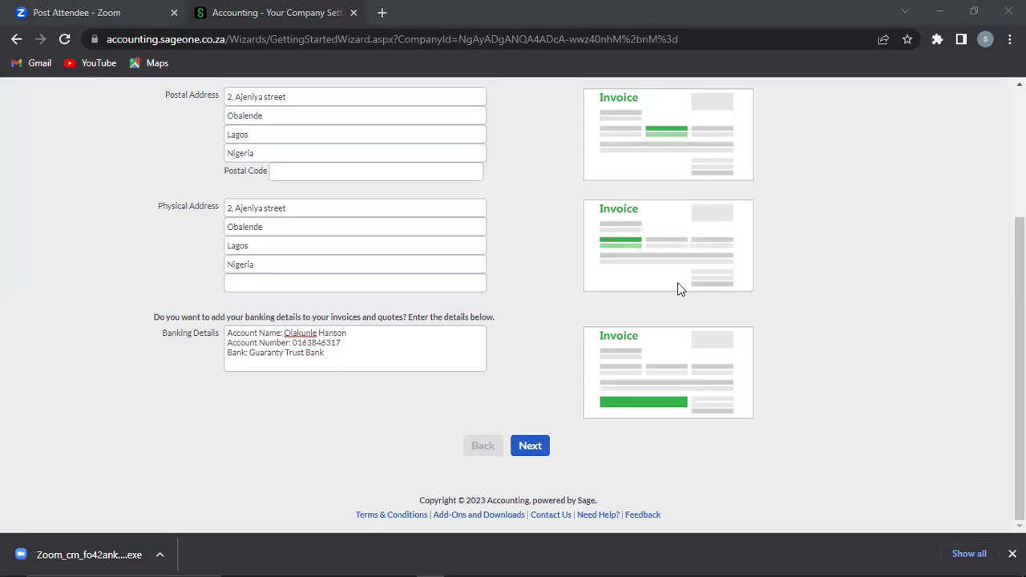
{"action": "left_click", "coordinate": [792, 311]}
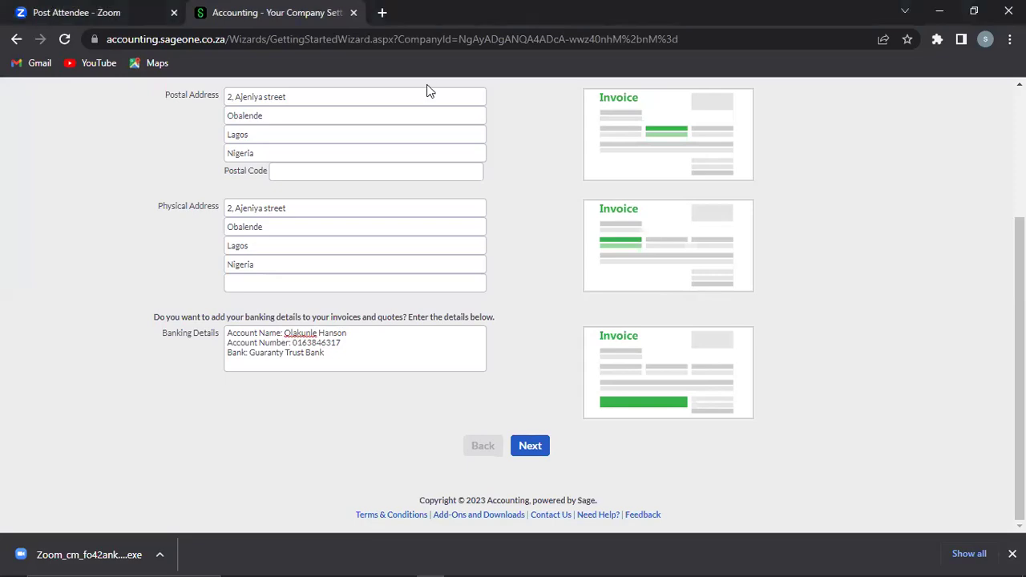
{"action": "left_click", "coordinate": [517, 451]}
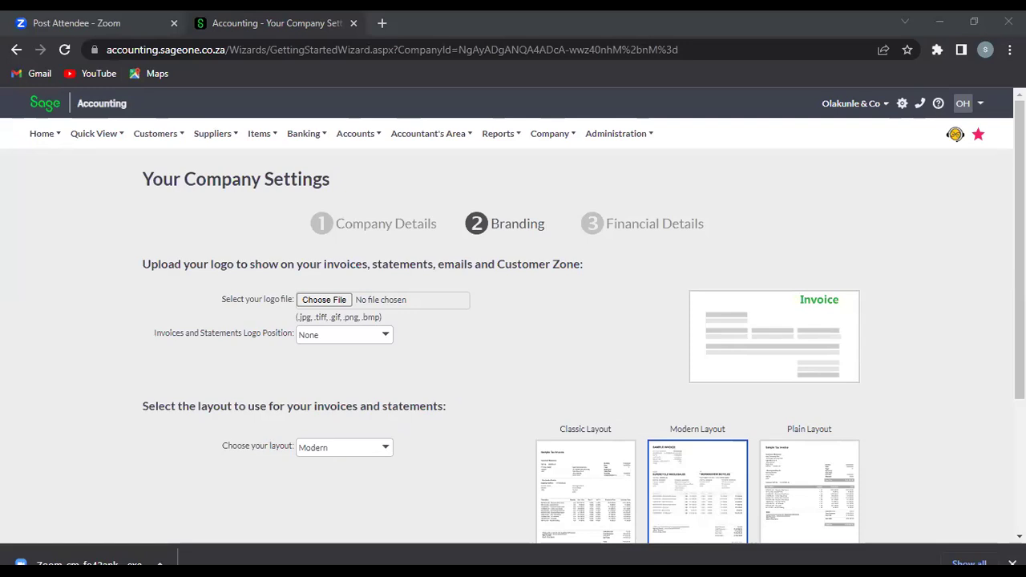
Step: Pick Sage Logo.JPG in the file dialog and upload it as the company logo
{"action": "left_click", "coordinate": [313, 290]}
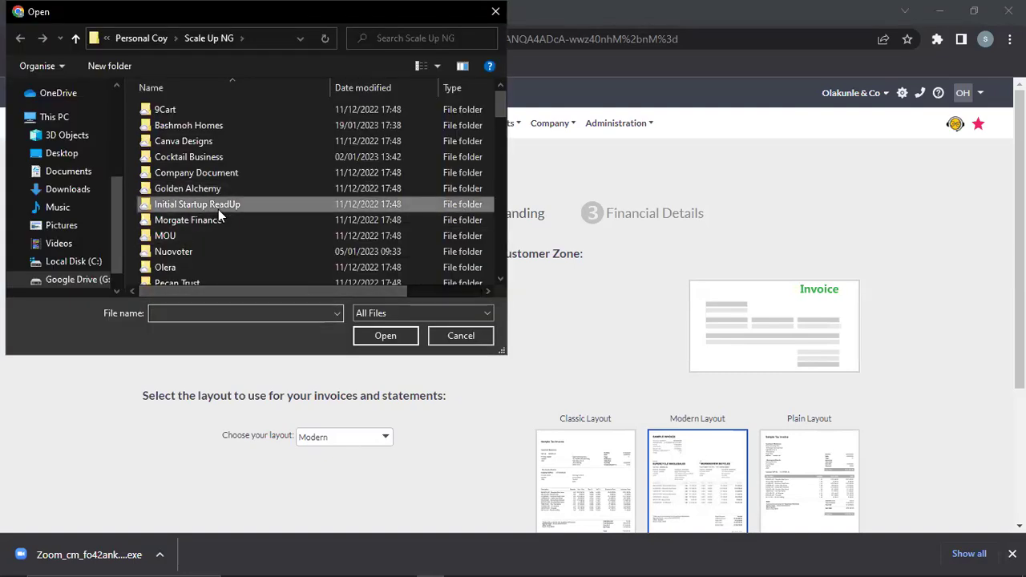
{"action": "scroll", "coordinate": [218, 209], "scroll_direction": "down", "scroll_amount": 5}
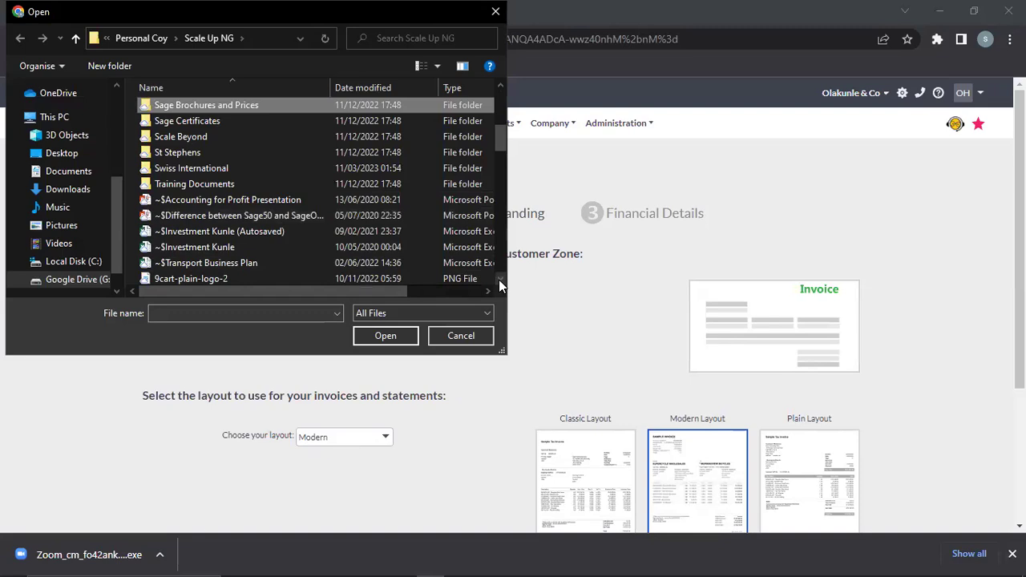
{"action": "scroll", "coordinate": [499, 280], "scroll_direction": "down", "scroll_amount": 1}
{"action": "left_click", "coordinate": [258, 199]}
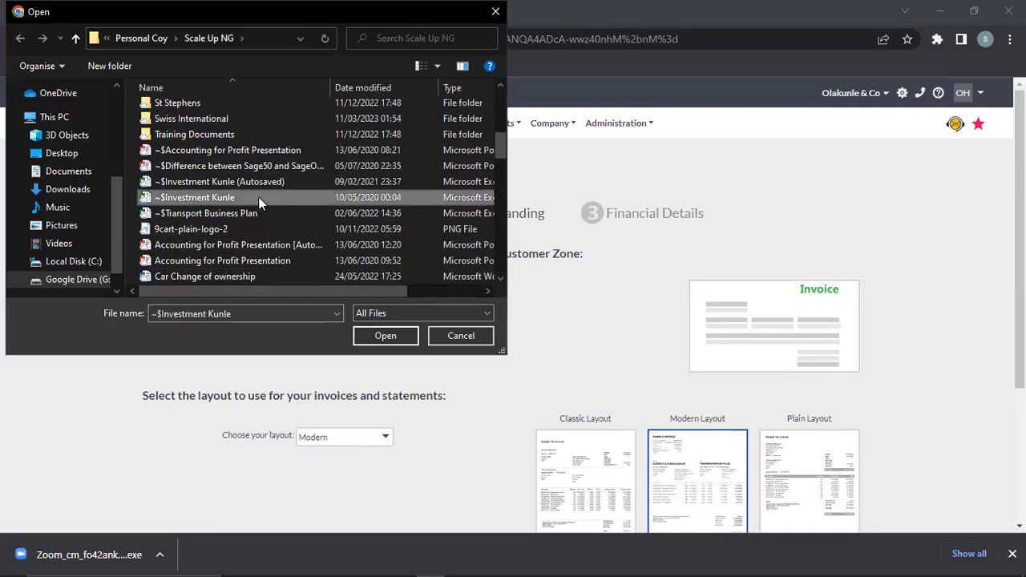
{"action": "type", "text": "s Training v2"}
{"action": "left_click", "coordinate": [231, 169]}
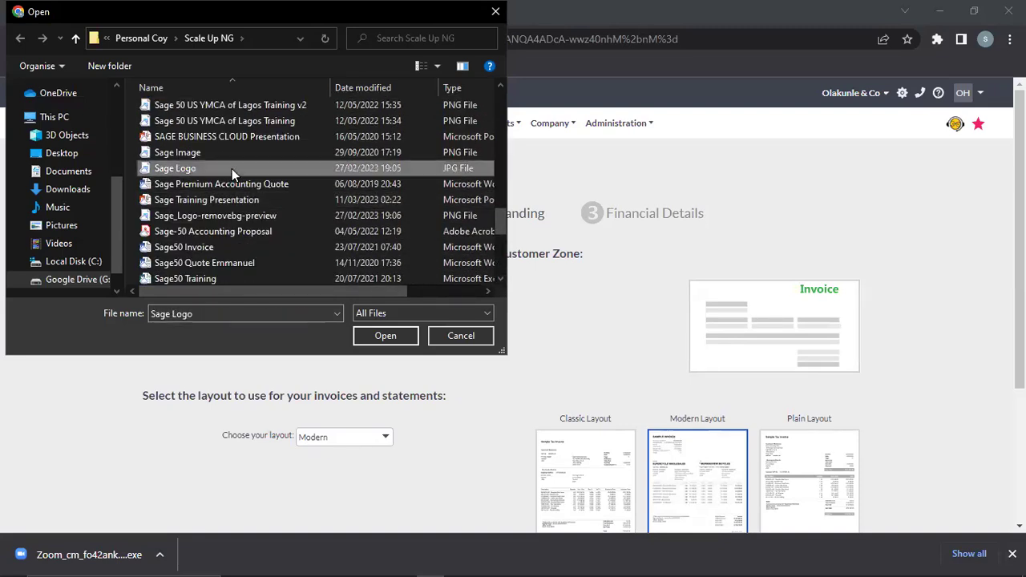
{"action": "left_click", "coordinate": [405, 342]}
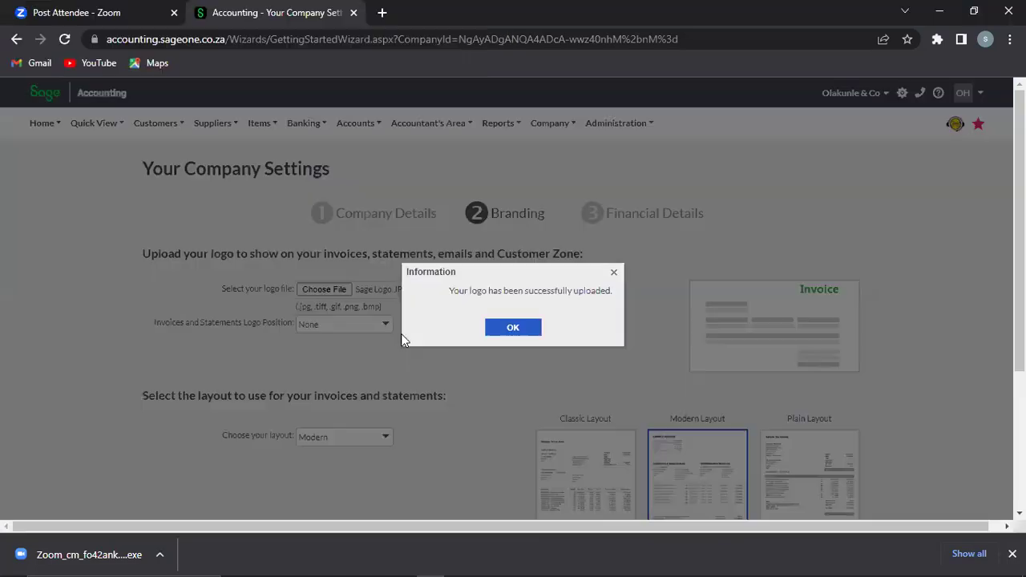
{"action": "left_click", "coordinate": [513, 328]}
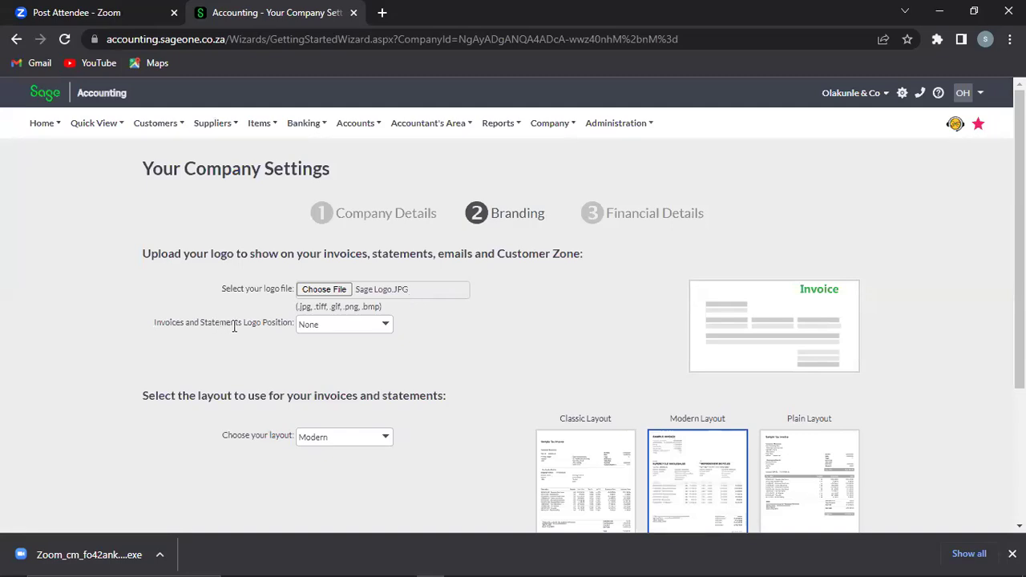
{"action": "left_click", "coordinate": [385, 326]}
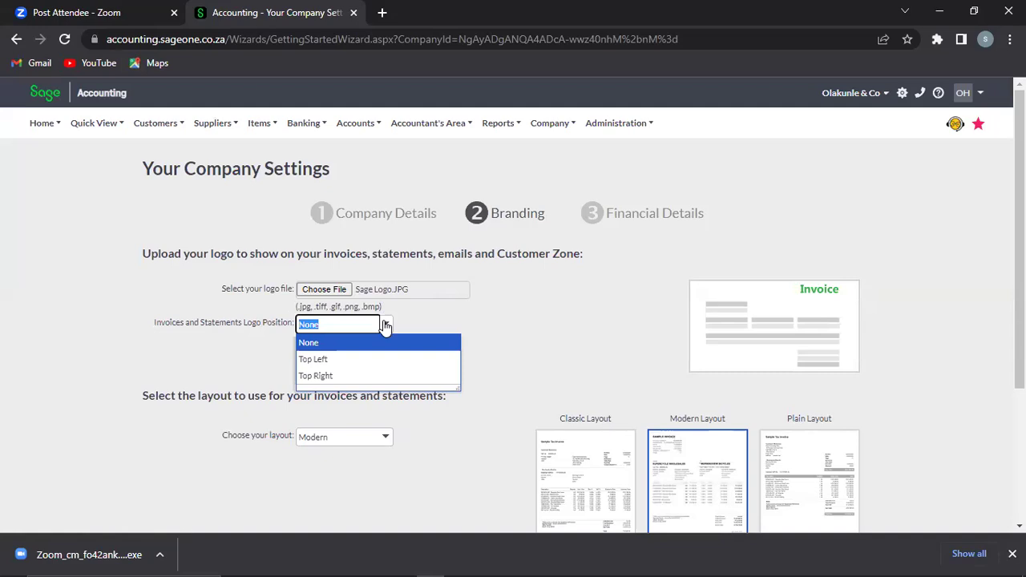
{"action": "left_click", "coordinate": [335, 362]}
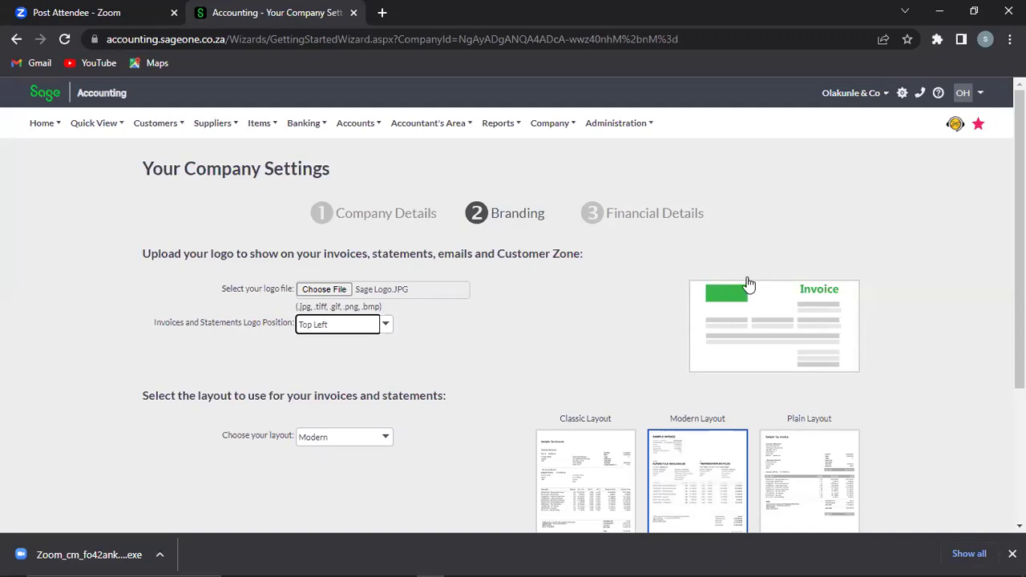
{"action": "left_click_drag", "start_coordinate": [679, 268], "coordinate": [712, 296]}
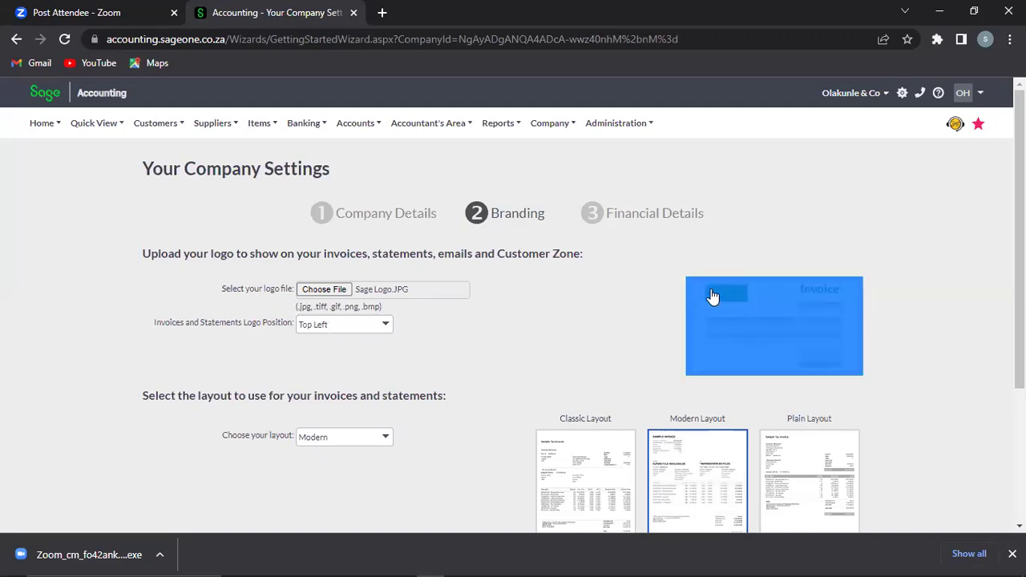
{"action": "left_click", "coordinate": [584, 334]}
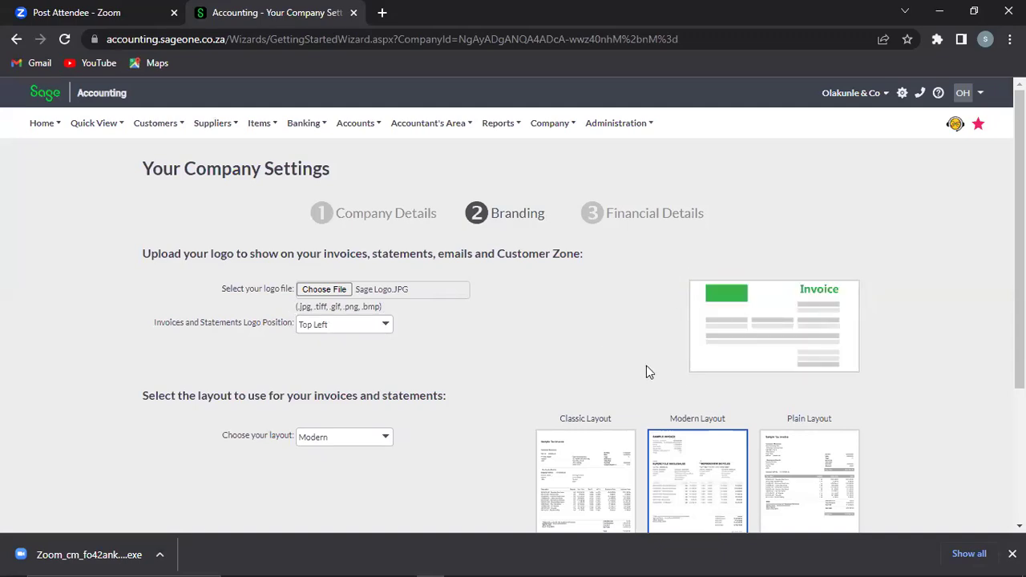
{"action": "left_click_drag", "start_coordinate": [1019, 241], "coordinate": [1019, 339]}
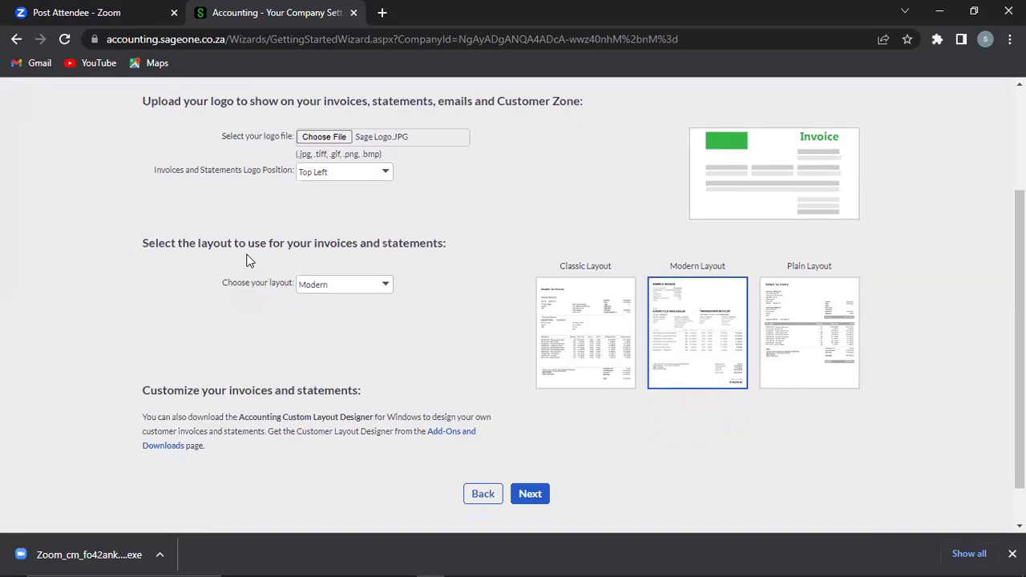
Step: Preview the Plain invoice layout, close it, and reopen the layout dropdown
{"action": "left_click", "coordinate": [385, 286]}
{"action": "left_click", "coordinate": [497, 223]}
{"action": "left_click", "coordinate": [798, 335]}
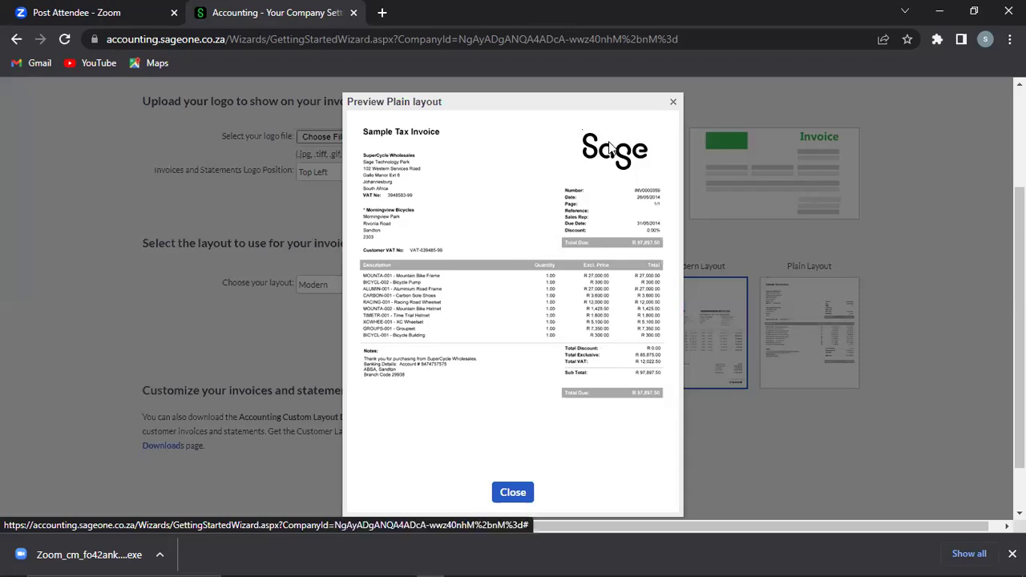
{"action": "left_click", "coordinate": [510, 492]}
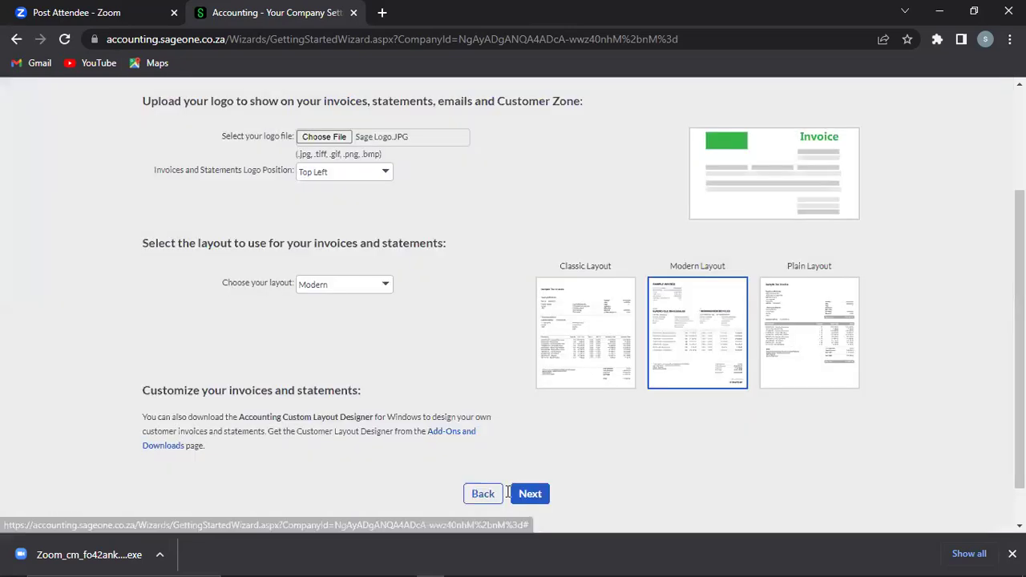
{"action": "left_click", "coordinate": [384, 285]}
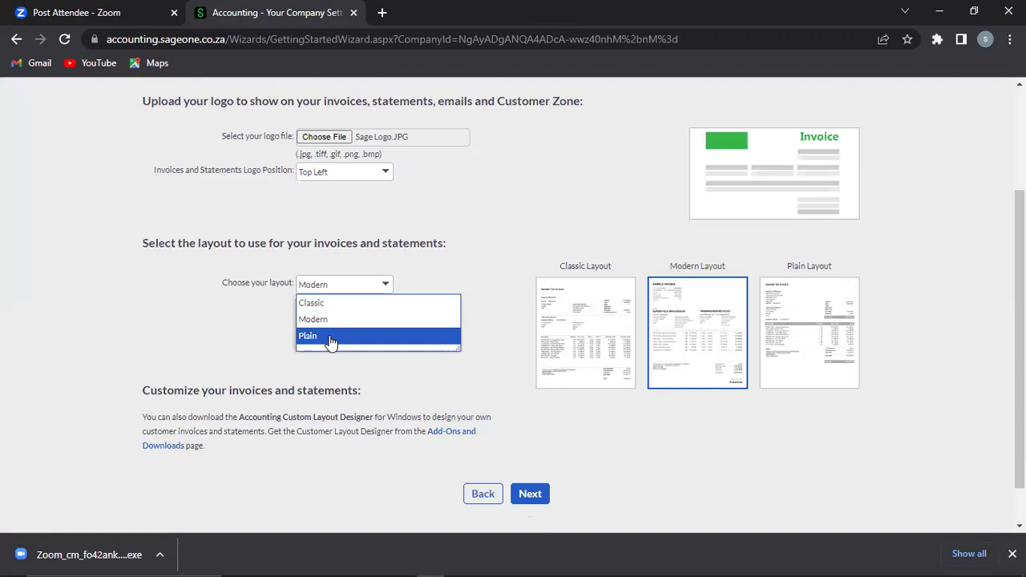
Step: Choose Plain in the layout dropdown for invoices and statements
{"action": "left_click", "coordinate": [333, 338]}
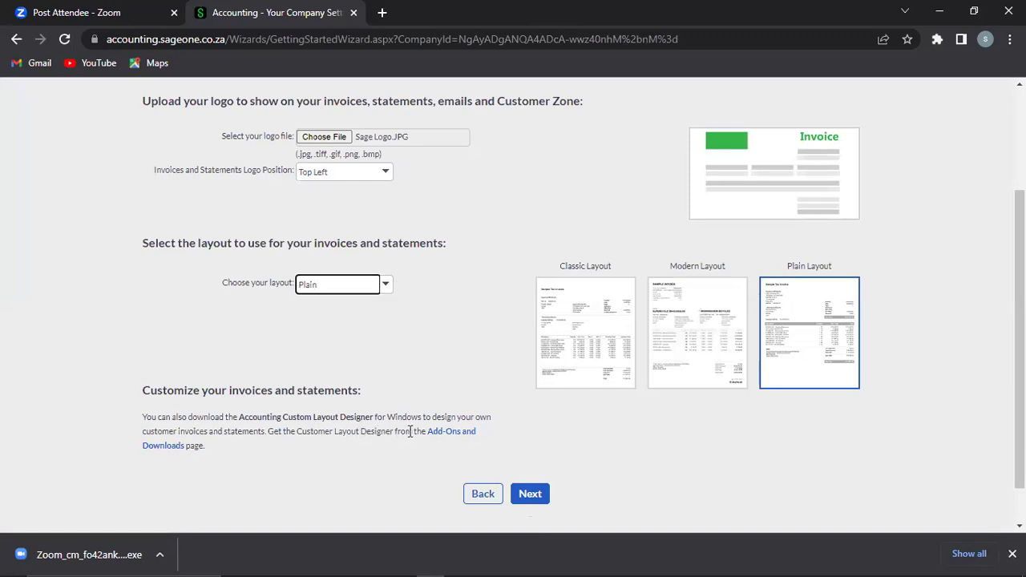
{"action": "left_click_drag", "start_coordinate": [415, 432], "coordinate": [277, 441]}
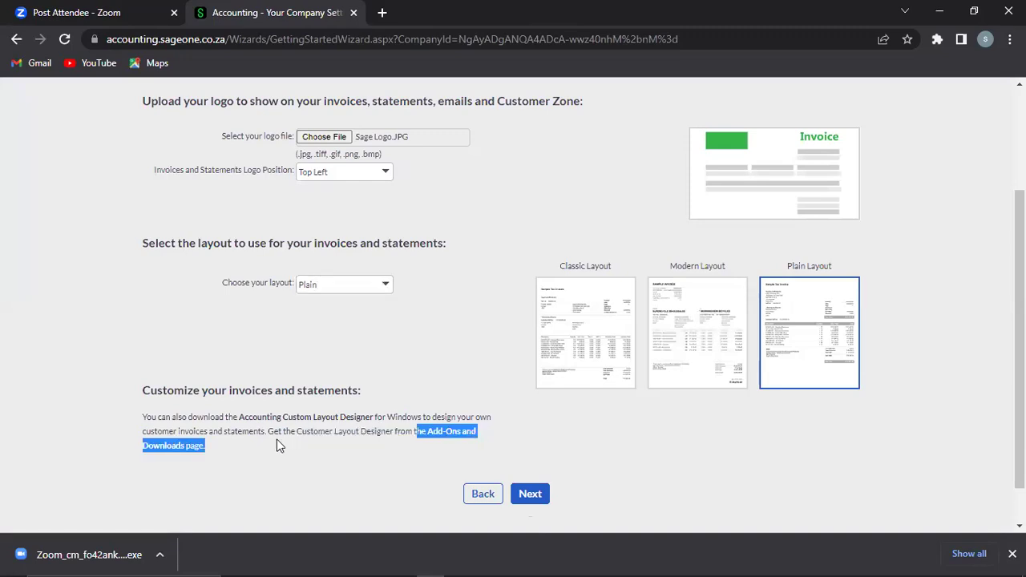
{"action": "left_click", "coordinate": [306, 444]}
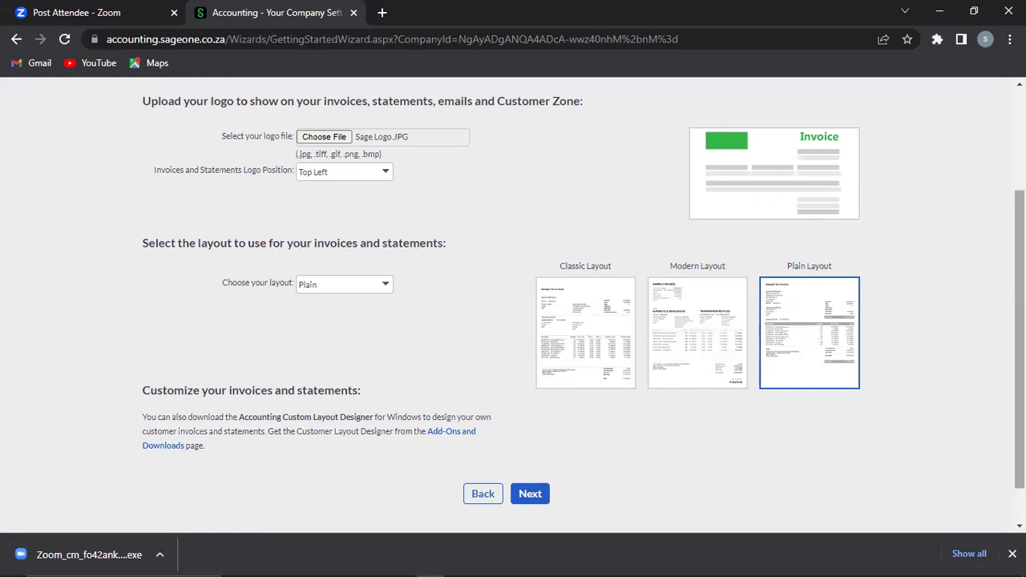
{"action": "scroll", "coordinate": [1020, 321], "scroll_direction": "up", "scroll_amount": 1}
{"action": "left_click_drag", "start_coordinate": [1020, 320], "coordinate": [969, 453]}
Step: Set Customer Zone to Invoices and Account History and continue to Financial Details
{"action": "left_click", "coordinate": [531, 449]}
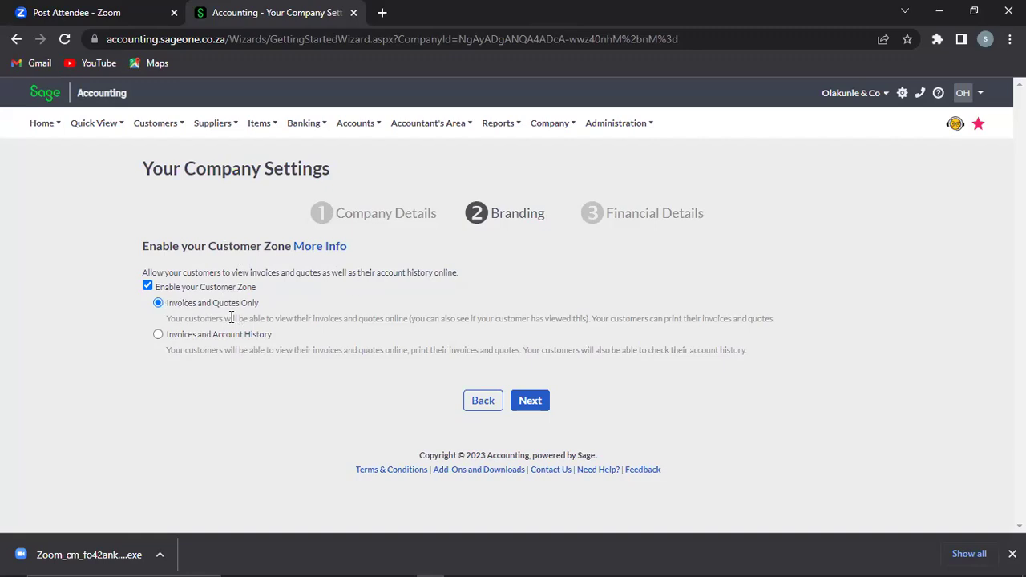
{"action": "left_click", "coordinate": [158, 336]}
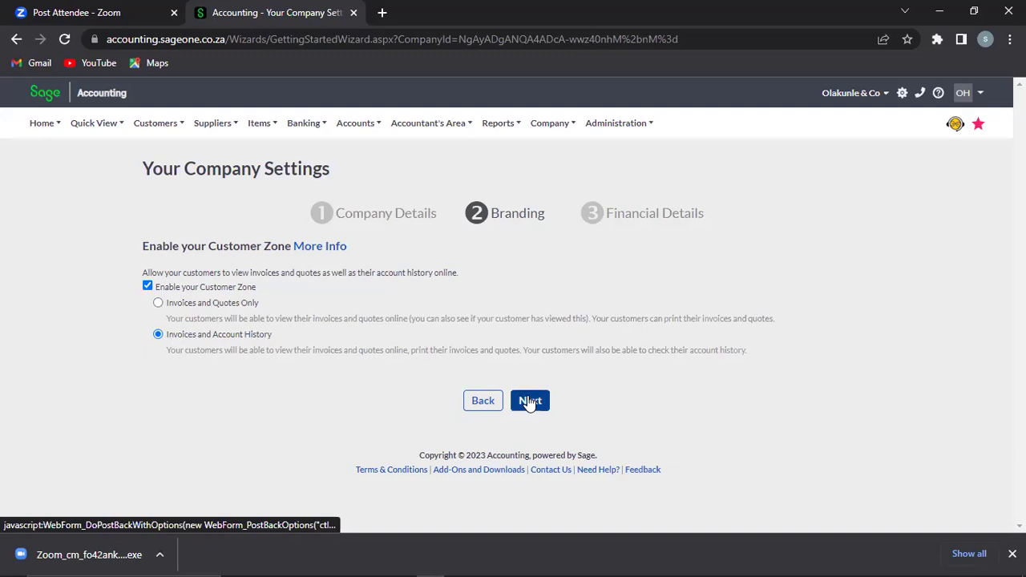
{"action": "left_click", "coordinate": [529, 401]}
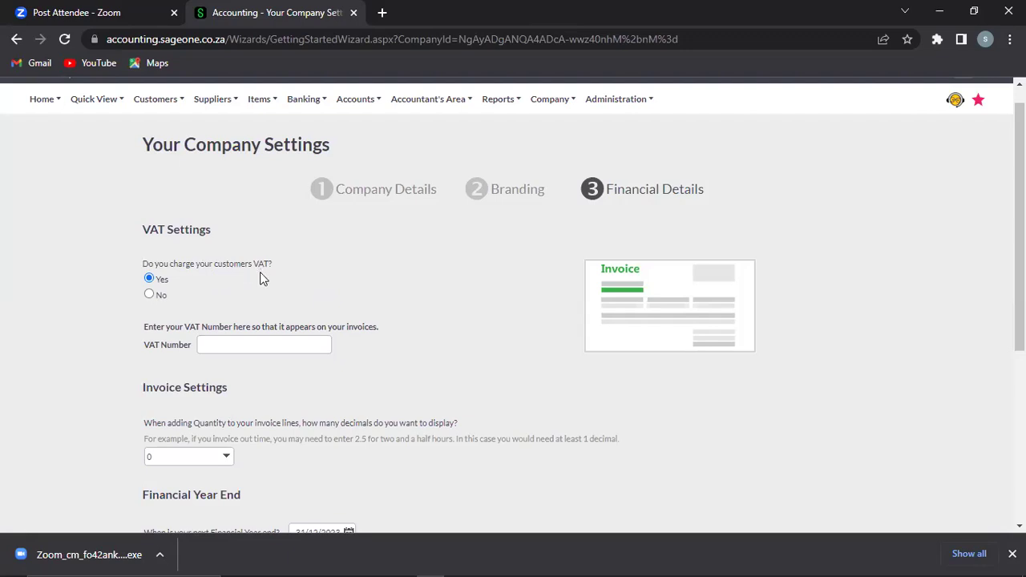
Step: Enter the company's VAT number in the VAT Number field
{"action": "left_click", "coordinate": [237, 346]}
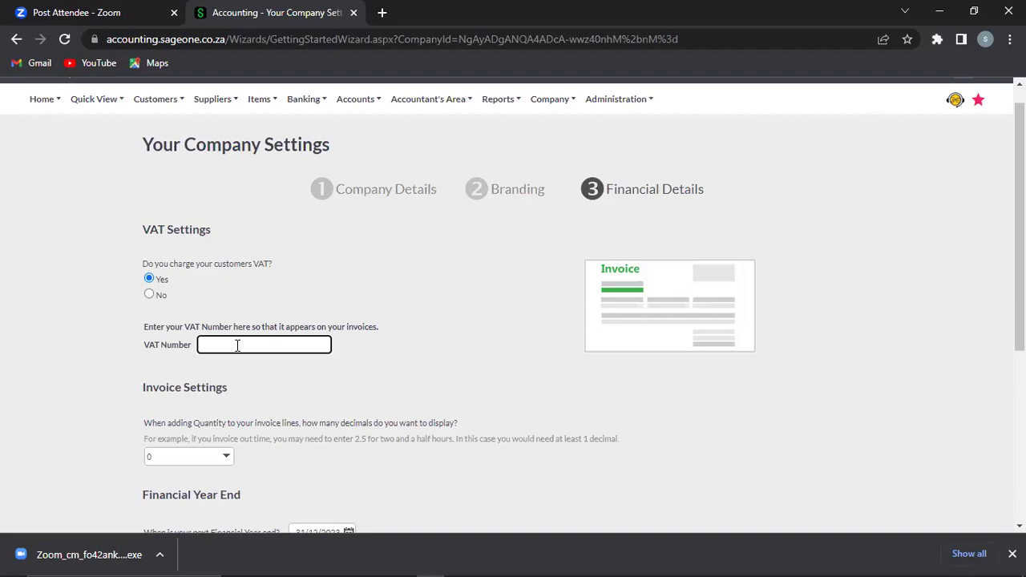
{"action": "left_click_drag", "start_coordinate": [1019, 241], "coordinate": [1020, 317]}
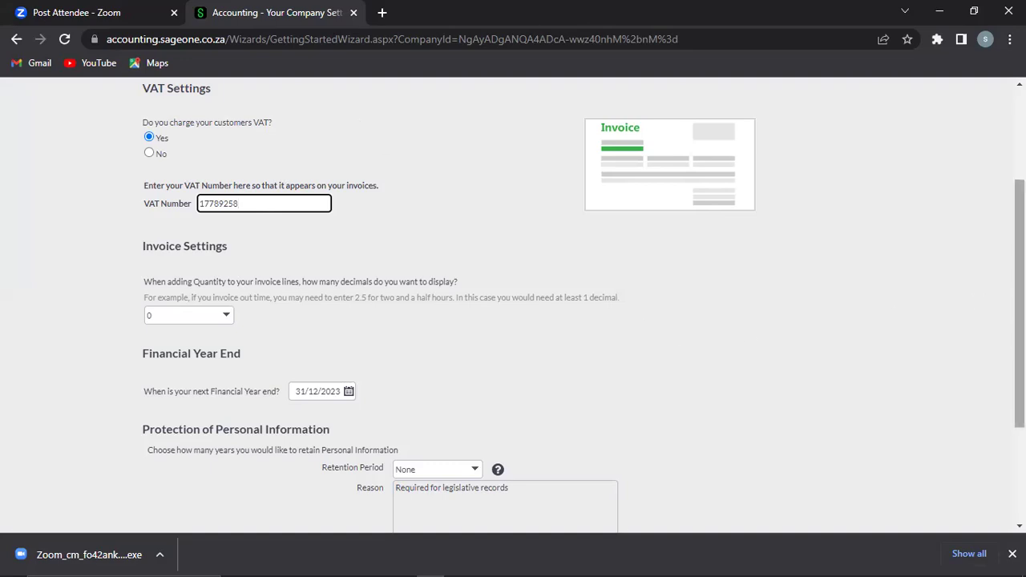
{"action": "scroll", "coordinate": [1019, 304], "scroll_direction": "up", "scroll_amount": 3}
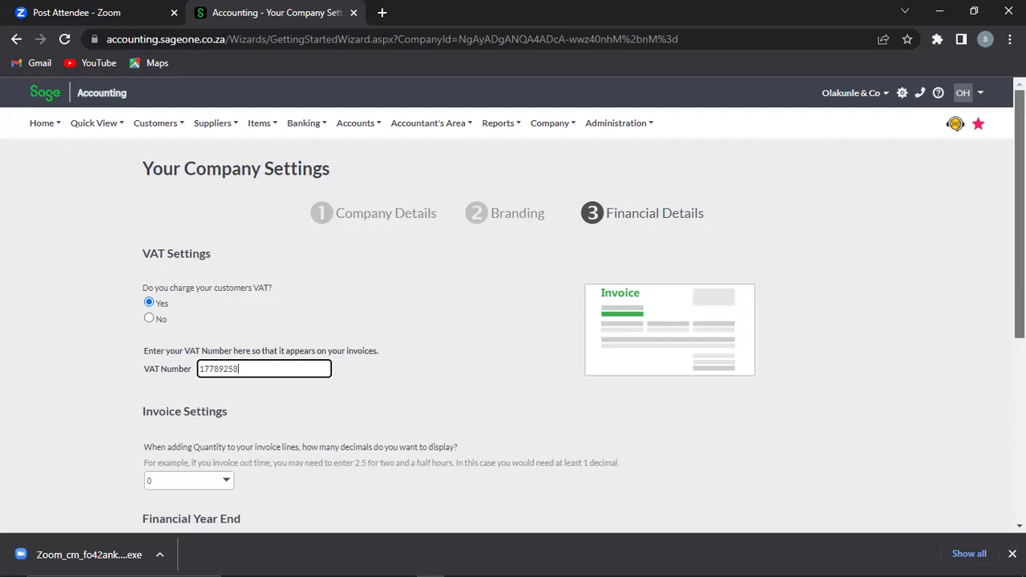
{"action": "scroll", "coordinate": [513, 304], "scroll_direction": "down", "scroll_amount": 2}
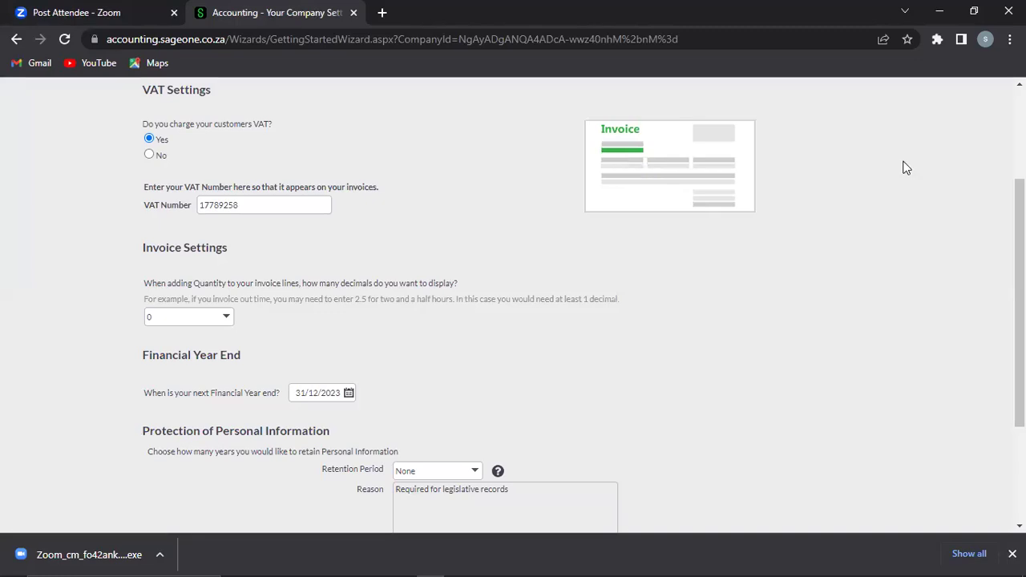
{"action": "scroll", "coordinate": [471, 219], "scroll_direction": "up", "scroll_amount": 3}
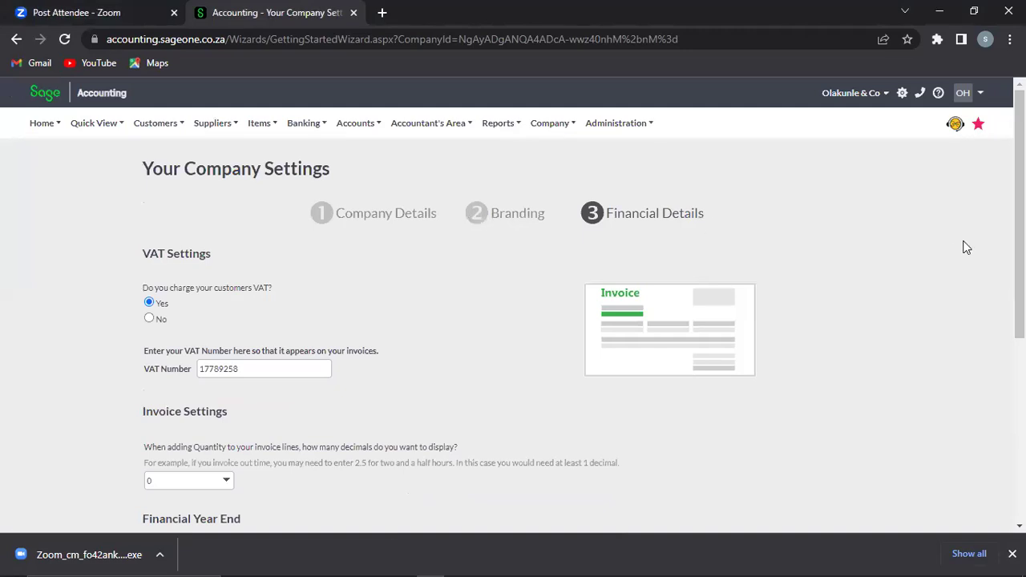
{"action": "scroll", "coordinate": [984, 372], "scroll_direction": "down", "scroll_amount": 3}
{"action": "scroll", "coordinate": [984, 372], "scroll_direction": "down", "scroll_amount": 2}
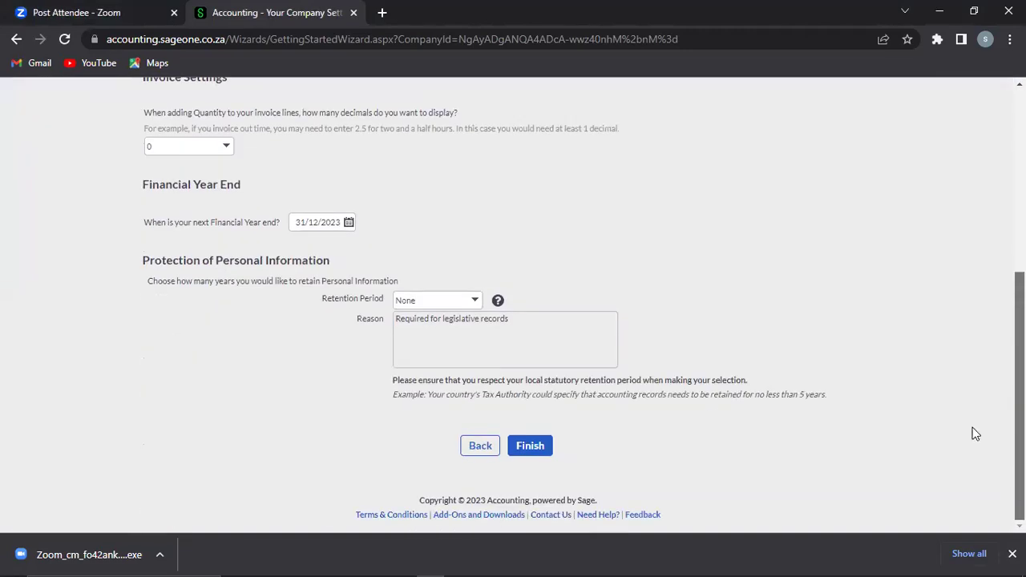
Step: Return to the Branding step, re-upload Sage Logo.JPG and dismiss the confirmation
{"action": "left_click", "coordinate": [479, 451]}
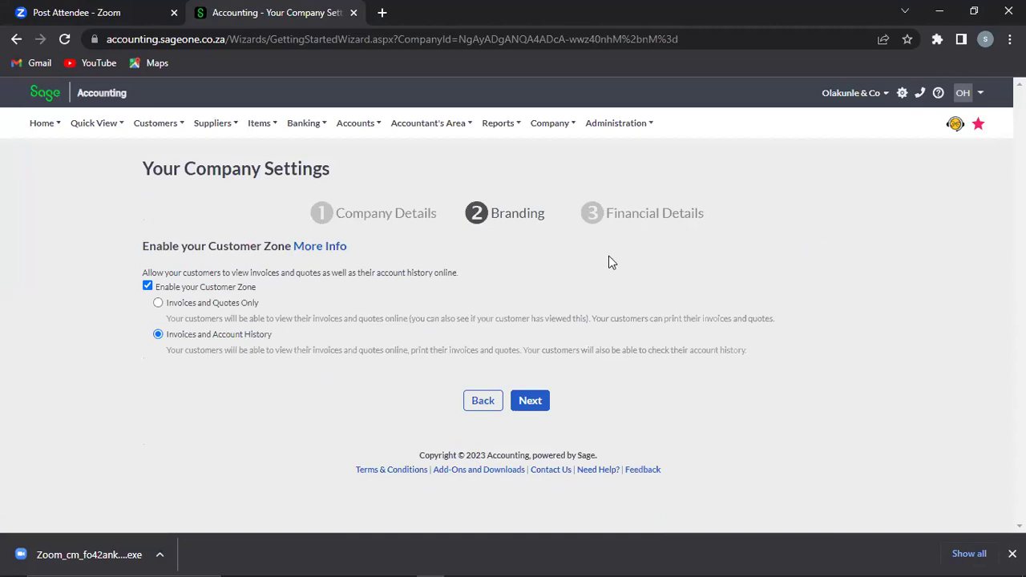
{"action": "left_click", "coordinate": [483, 403]}
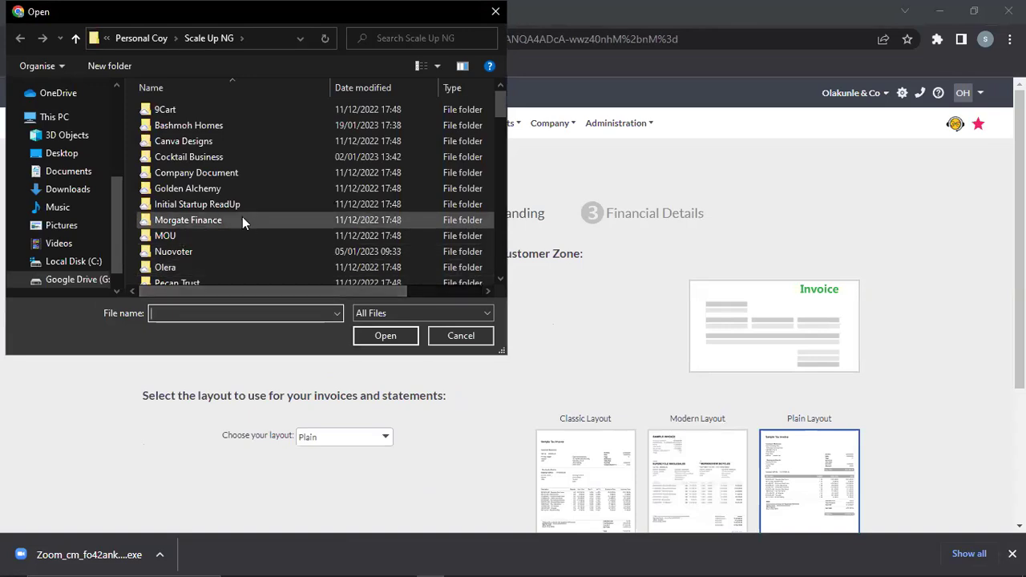
{"action": "scroll", "coordinate": [242, 217], "scroll_direction": "down", "scroll_amount": 5}
{"action": "key", "text": "s"}
{"action": "key", "text": "s"}
{"action": "key", "text": "s"}
{"action": "key", "text": "s"}
{"action": "key", "text": "s"}
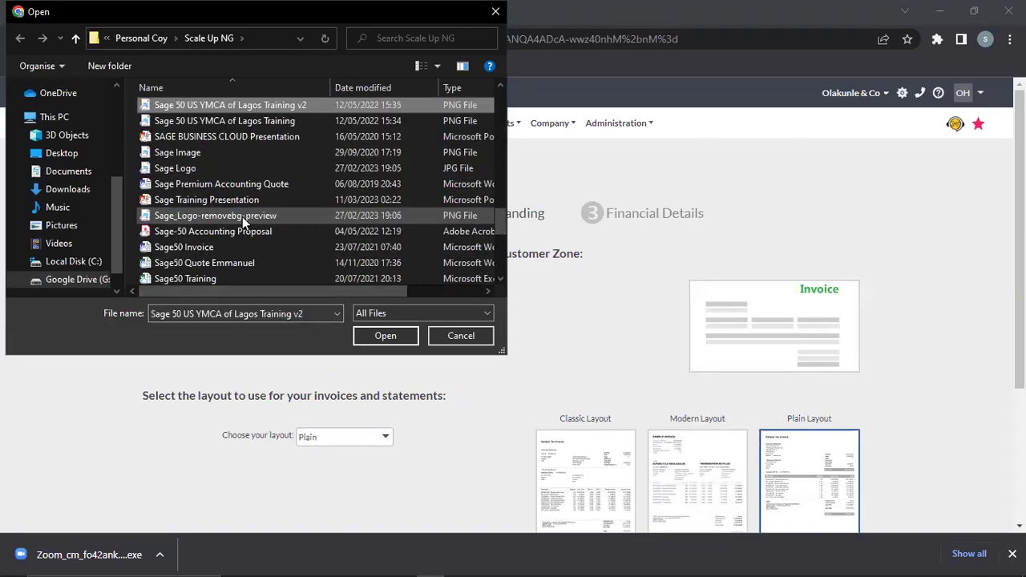
{"action": "left_click", "coordinate": [195, 166]}
{"action": "left_click", "coordinate": [397, 339]}
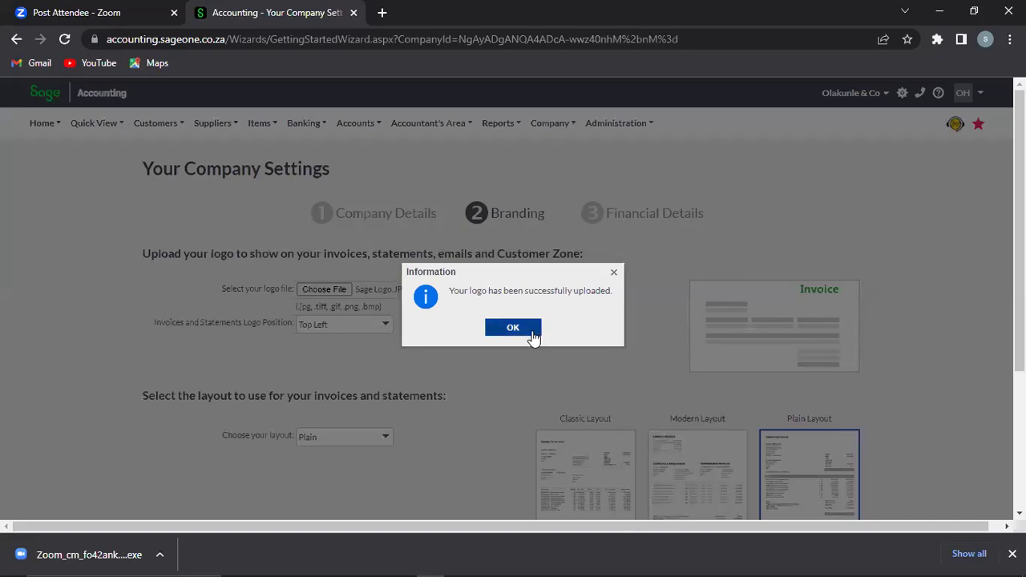
{"action": "left_click", "coordinate": [513, 327]}
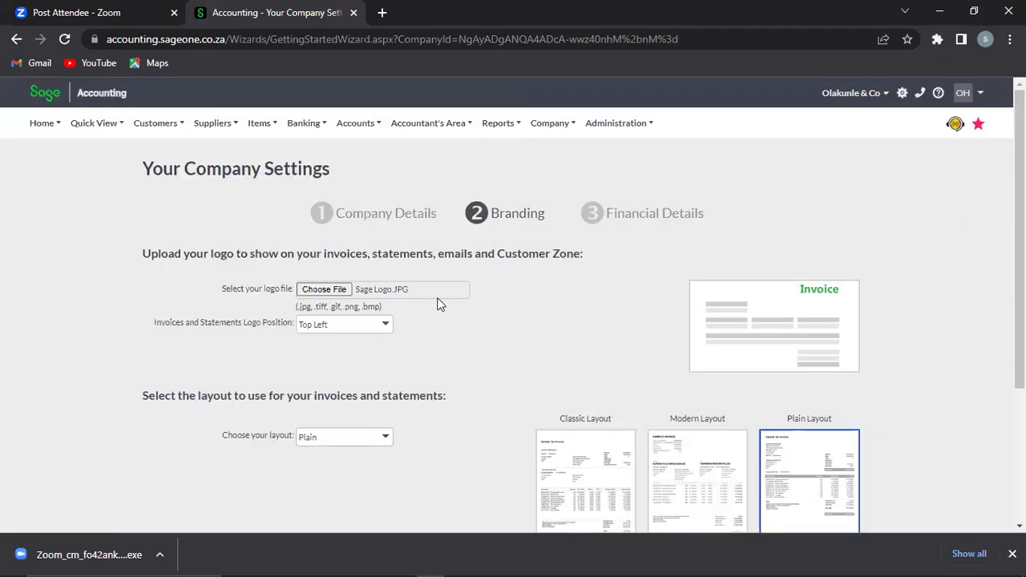
Step: Place the invoice logo at Top Left and preview the Classic invoice layout
{"action": "left_click", "coordinate": [386, 329]}
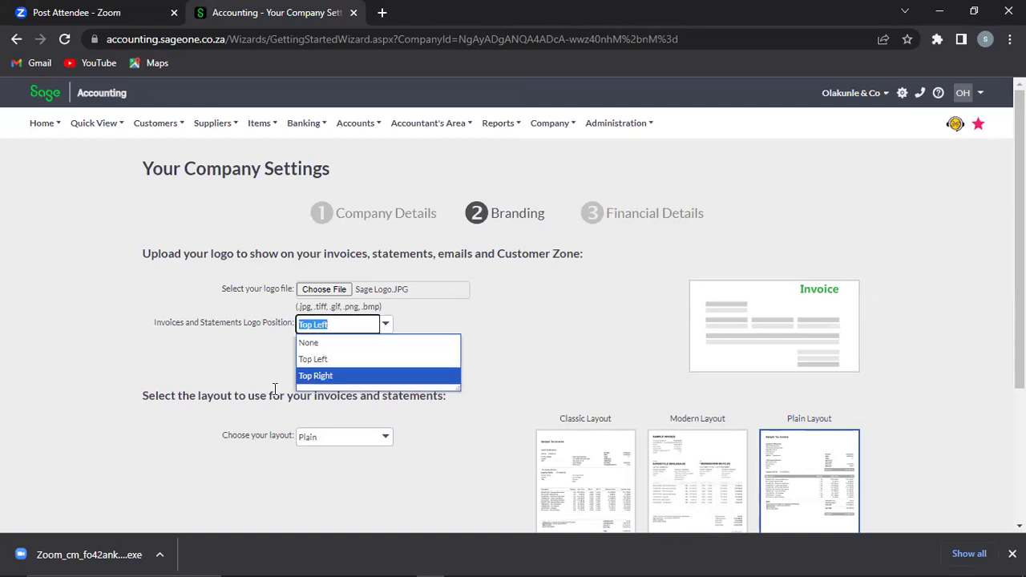
{"action": "left_click", "coordinate": [335, 361]}
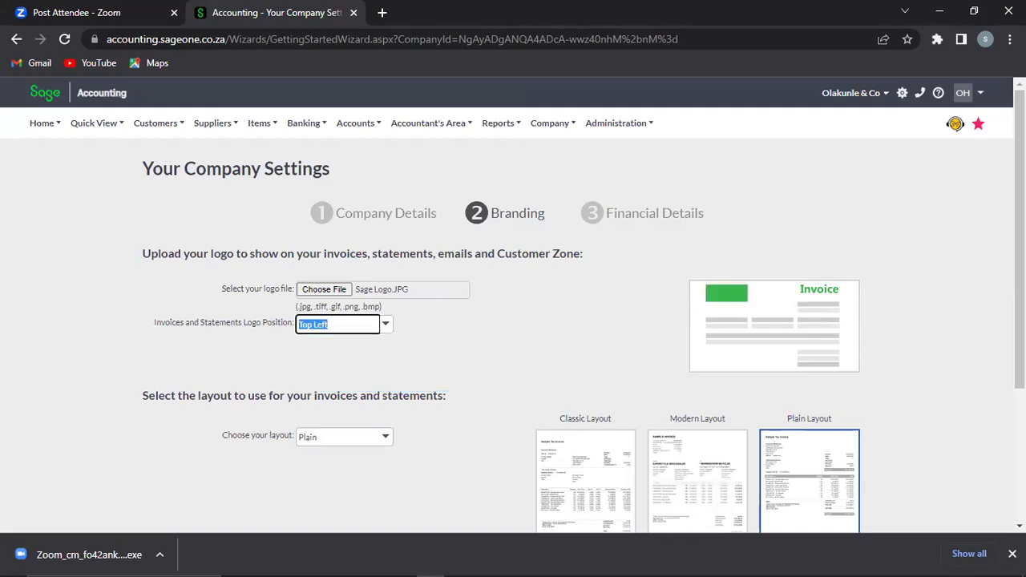
{"action": "scroll", "coordinate": [558, 318], "scroll_direction": "down", "scroll_amount": 2}
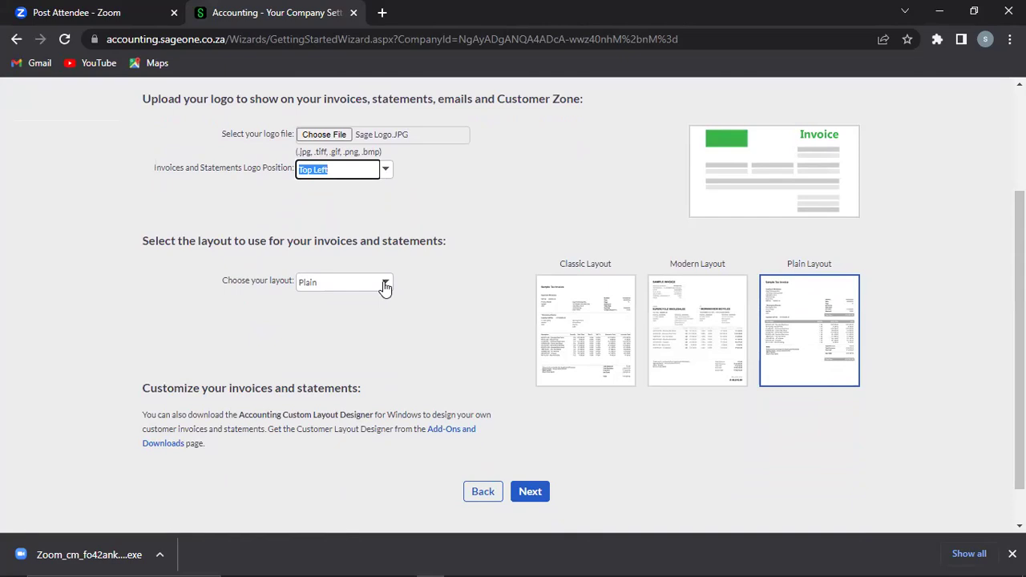
{"action": "left_click", "coordinate": [385, 284]}
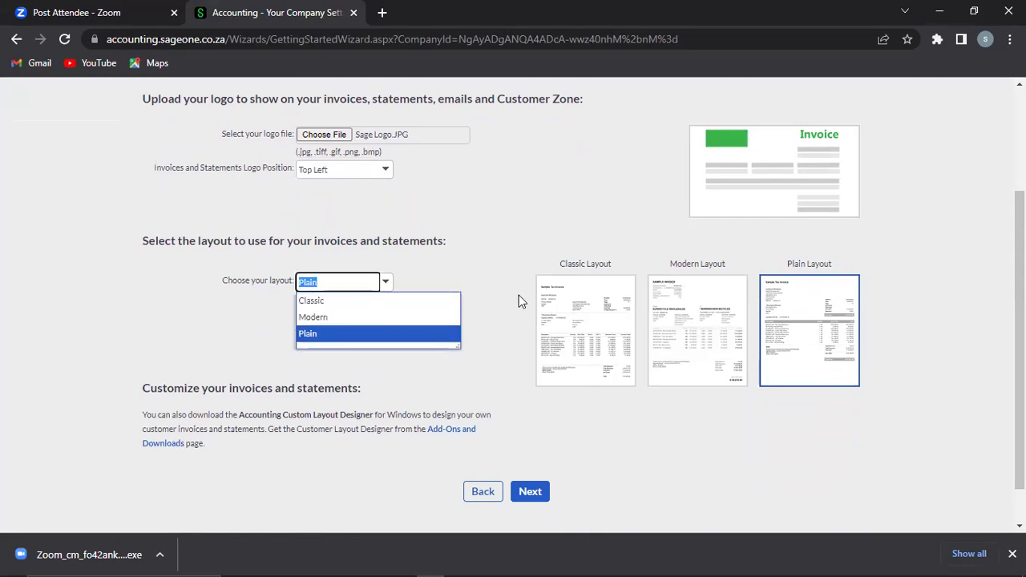
{"action": "left_click", "coordinate": [611, 311]}
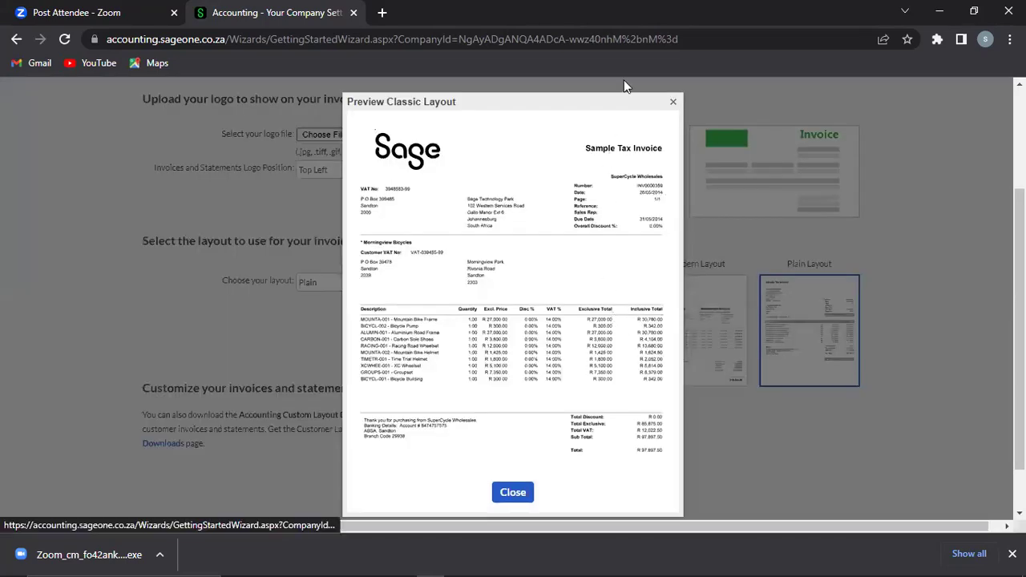
Step: Close the Classic preview, then preview Modern and Plain layouts in turn, leaving Plain selected
{"action": "left_click", "coordinate": [672, 103]}
{"action": "left_click", "coordinate": [706, 320]}
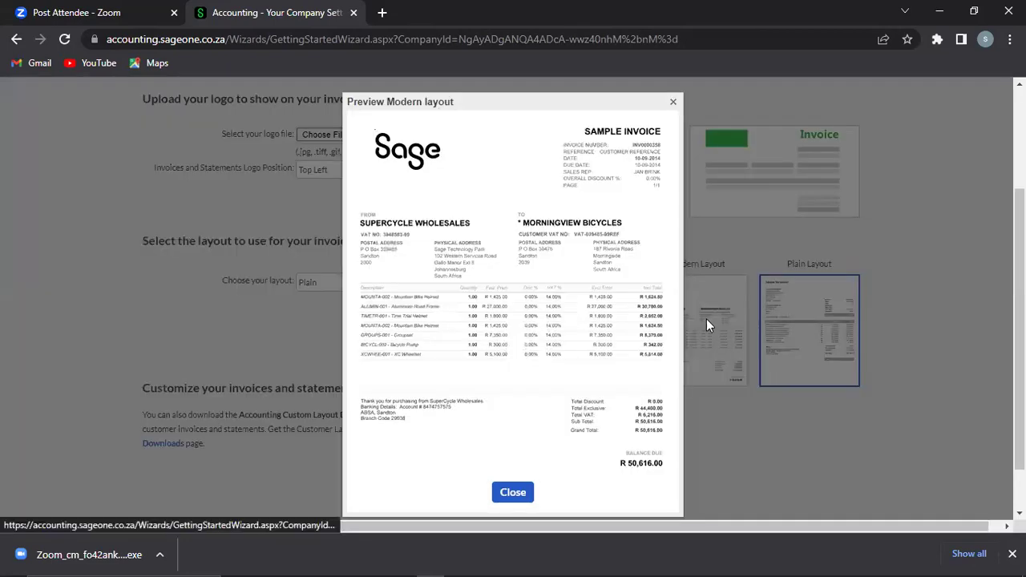
{"action": "left_click", "coordinate": [673, 105]}
{"action": "left_click", "coordinate": [806, 343]}
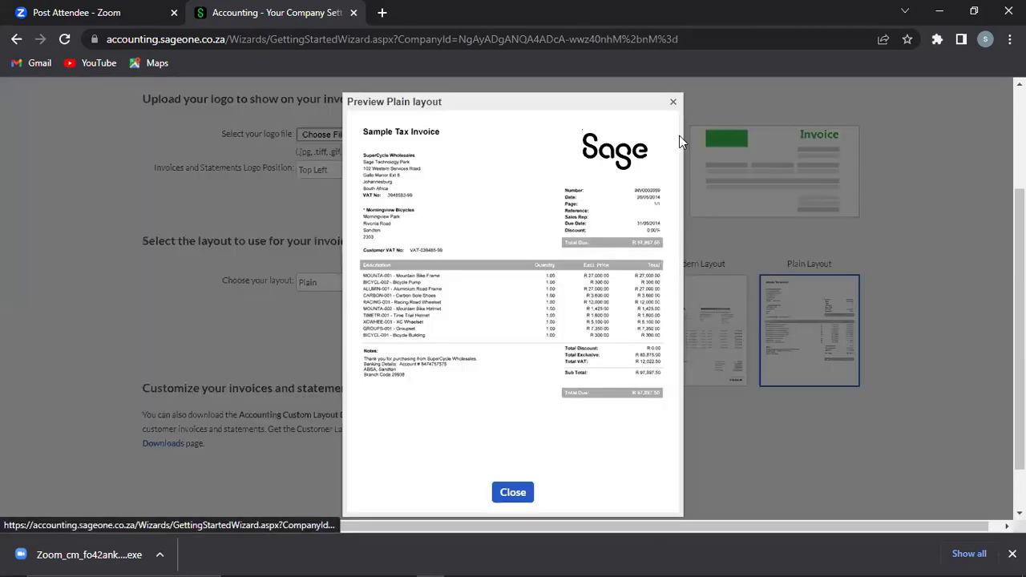
{"action": "left_click", "coordinate": [674, 104]}
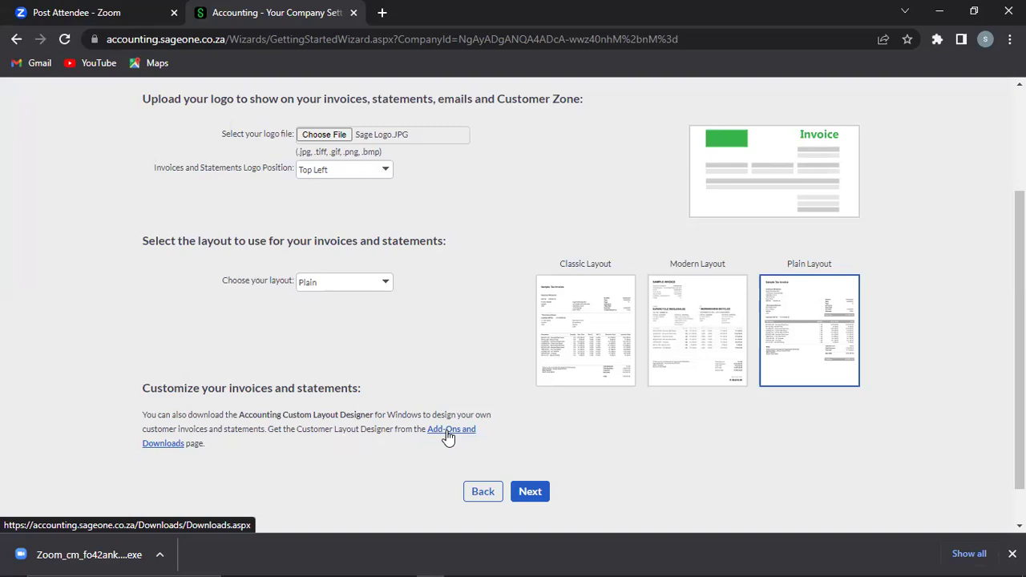
Step: Advance to Customer Zone and submit it with Invoices and Account History kept enabled
{"action": "left_click", "coordinate": [529, 492]}
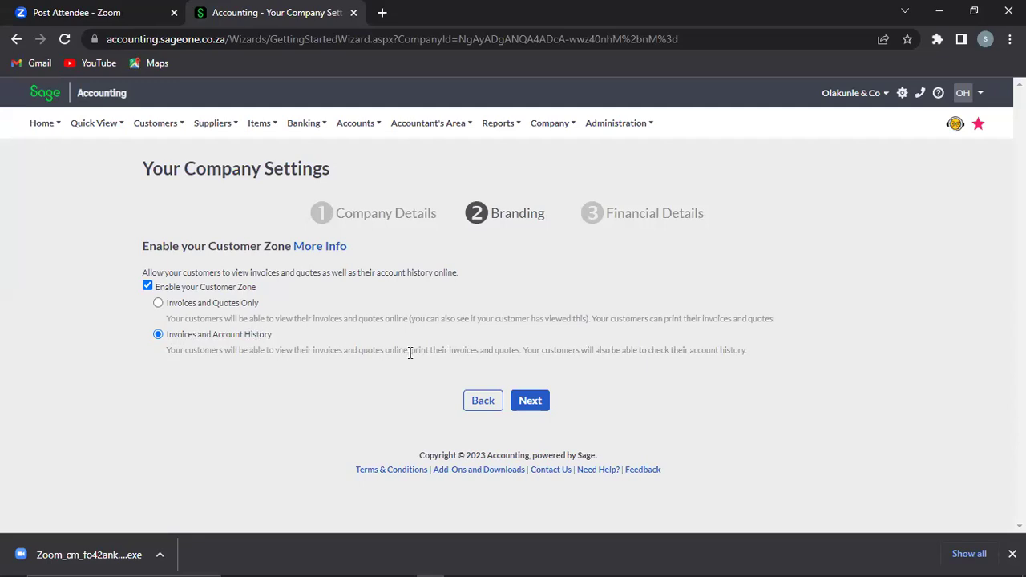
{"action": "left_click", "coordinate": [530, 400]}
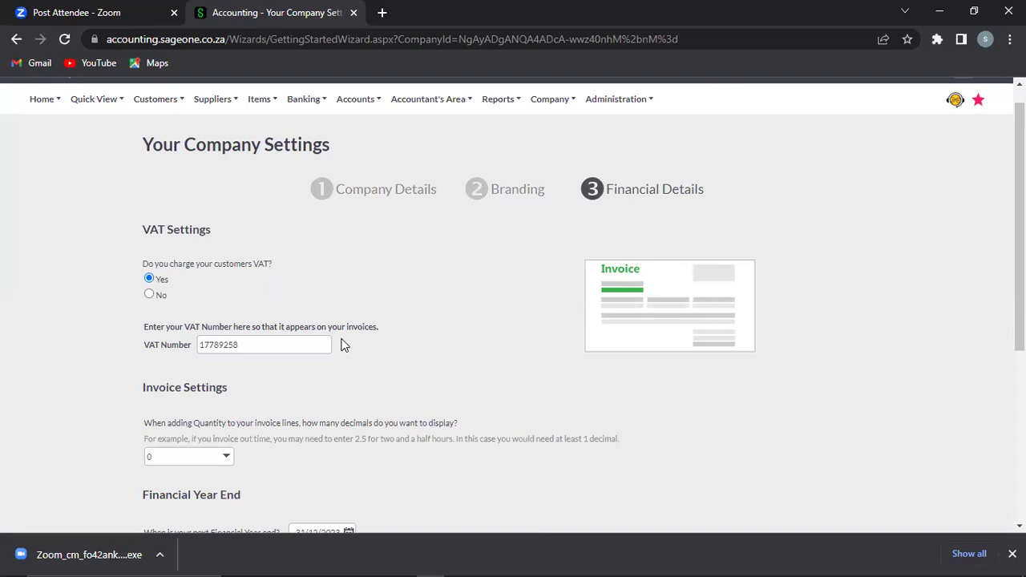
Step: Scroll down through the Financial Details VAT, invoice decimals and year-end settings
{"action": "left_click_drag", "start_coordinate": [1019, 240], "coordinate": [1020, 297]}
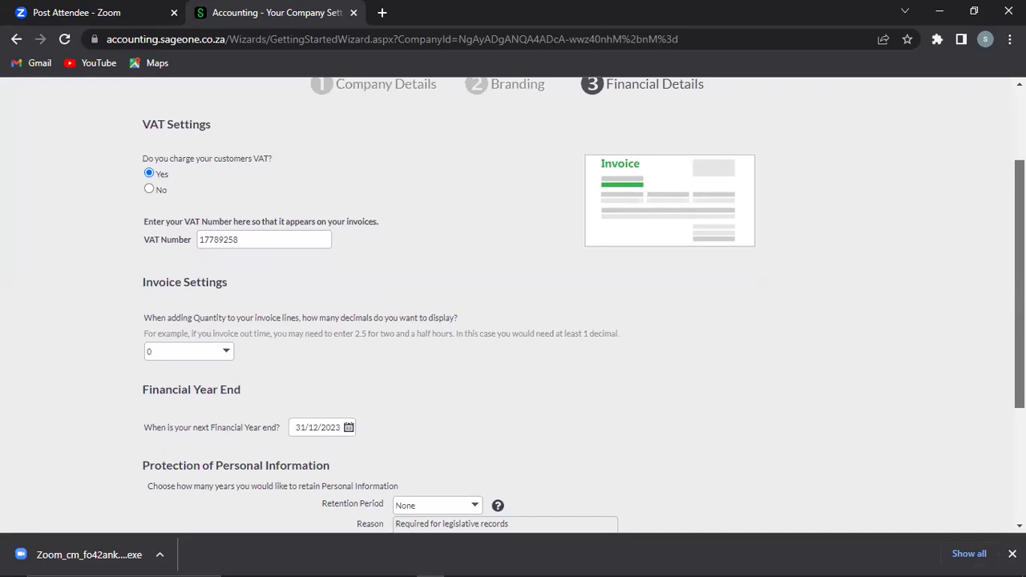
{"action": "left_click_drag", "start_coordinate": [1020, 297], "coordinate": [1020, 320]}
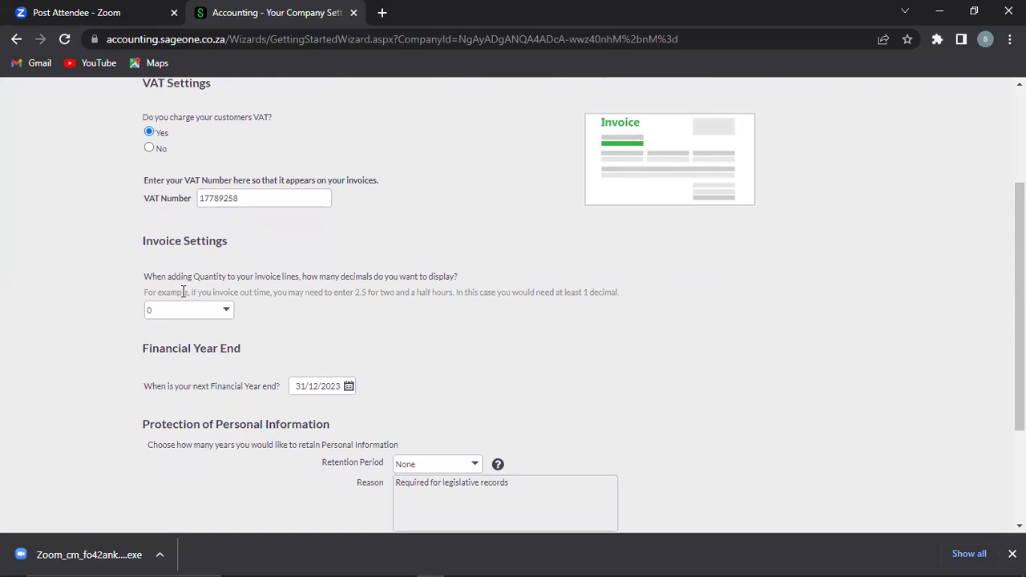
Step: Change invoice quantity decimals from 0 to 2 places, then scroll to the bottom
{"action": "left_click", "coordinate": [228, 314]}
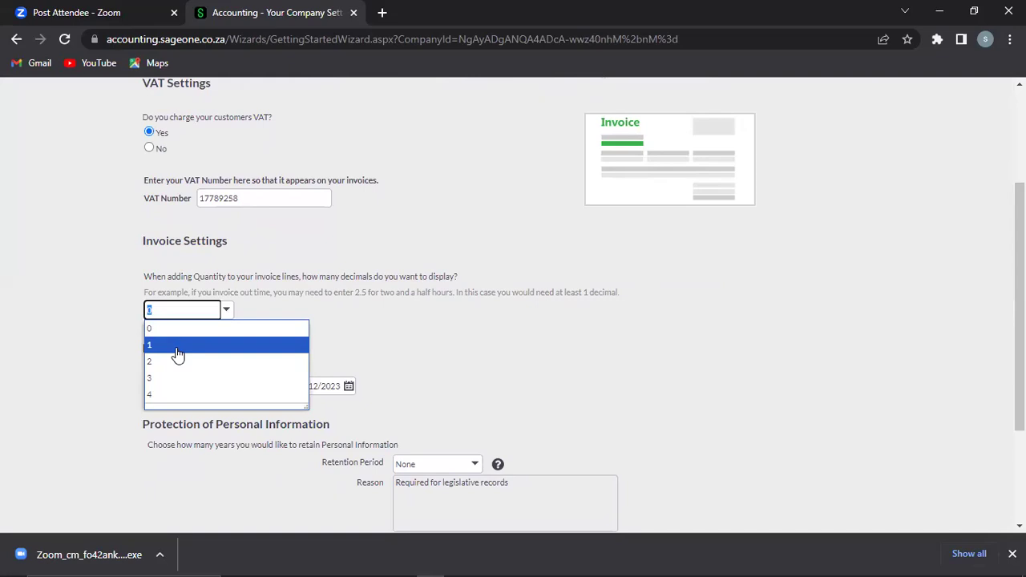
{"action": "left_click", "coordinate": [177, 345]}
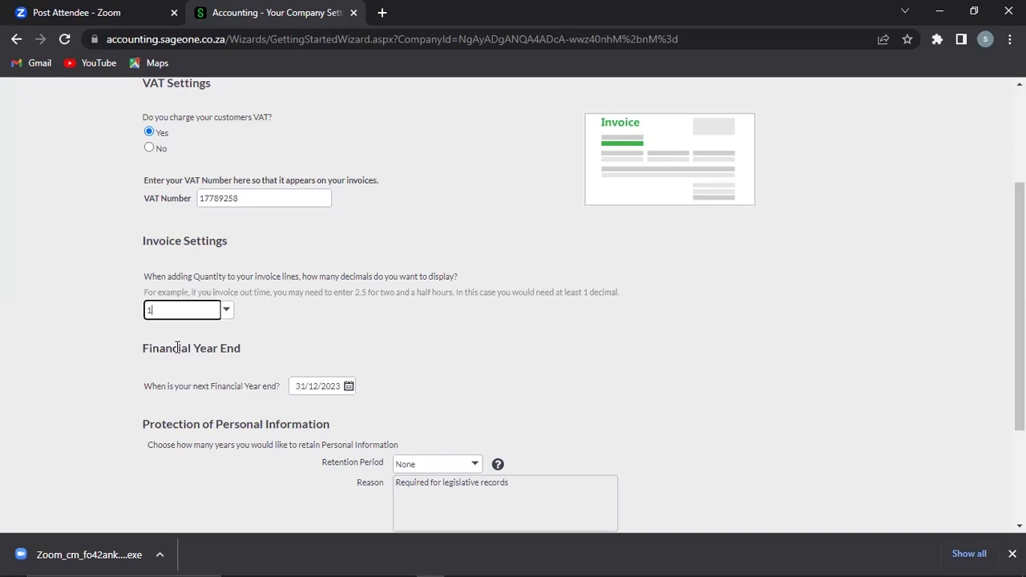
{"action": "left_click", "coordinate": [226, 311]}
{"action": "left_click", "coordinate": [163, 362]}
{"action": "left_click", "coordinate": [834, 262]}
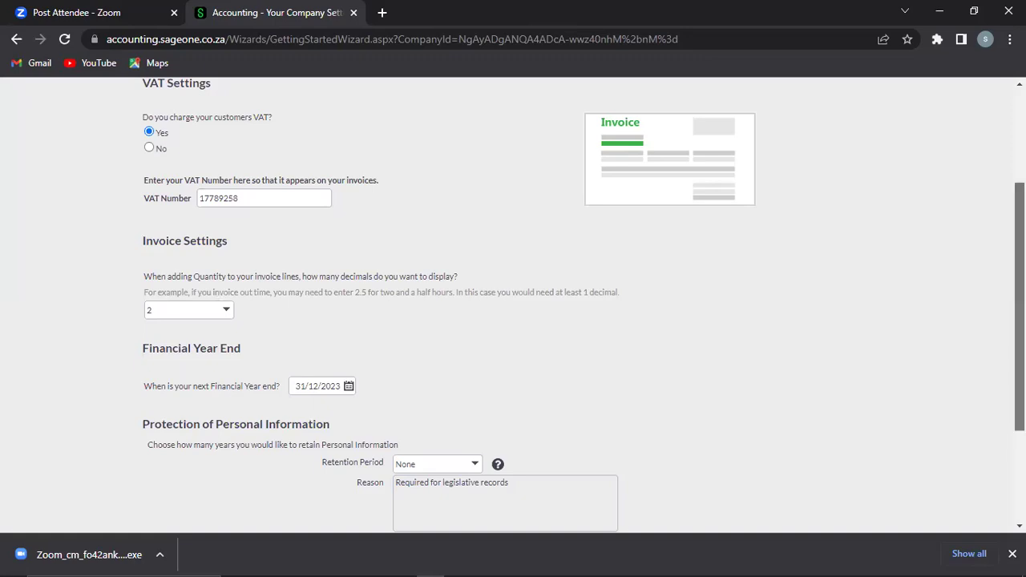
{"action": "scroll", "coordinate": [513, 305], "scroll_direction": "down", "scroll_amount": 2}
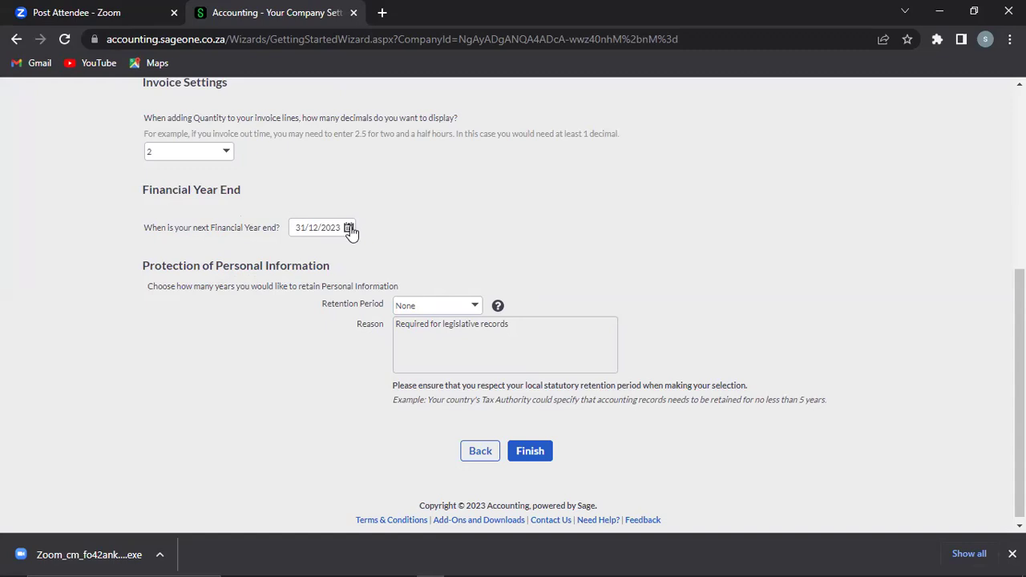
Step: Keep the 31/12/2023 financial year end and open the personal-information Retention Period list
{"action": "left_click", "coordinate": [350, 229]}
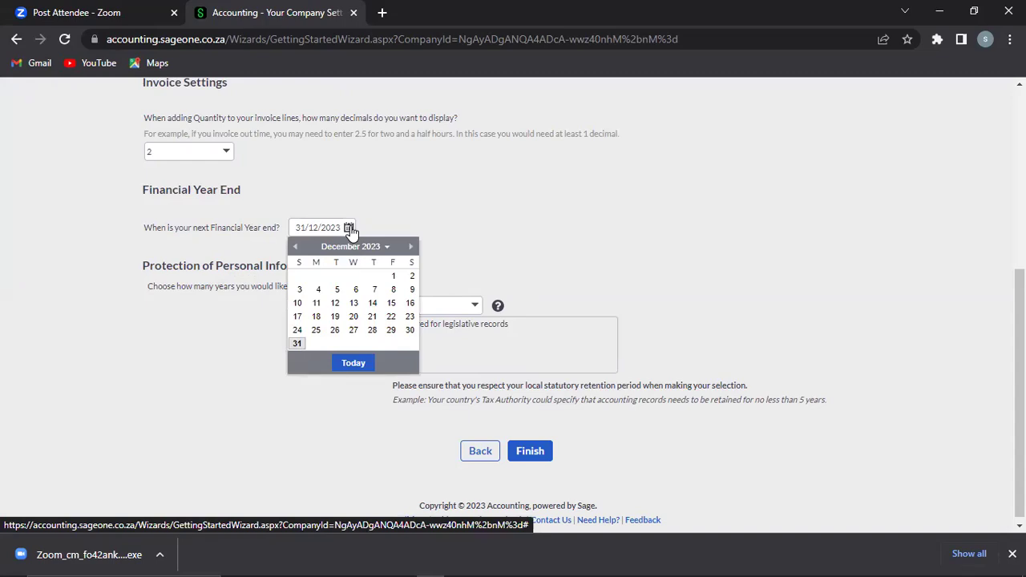
{"action": "left_click", "coordinate": [489, 197]}
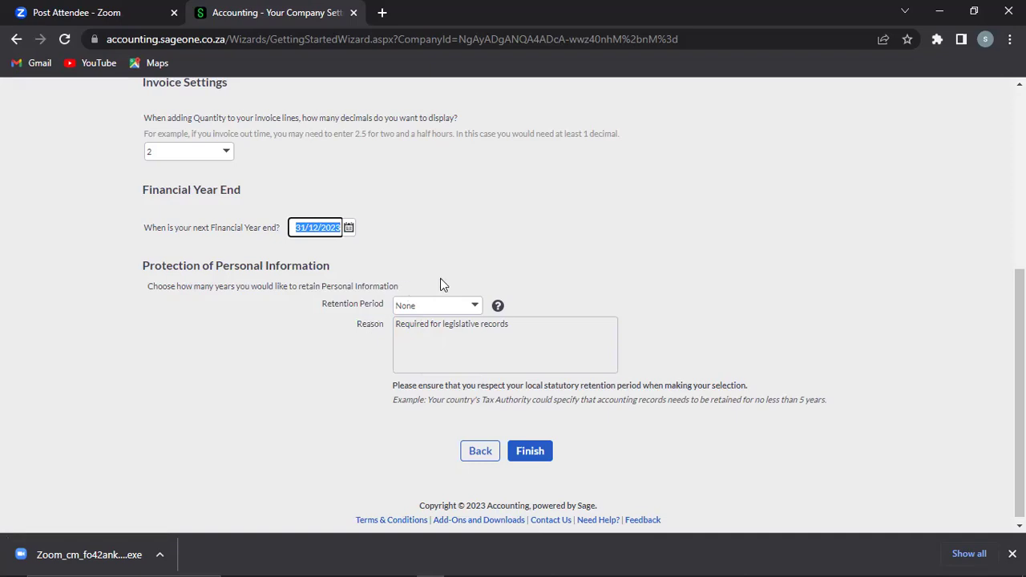
{"action": "left_click", "coordinate": [476, 309]}
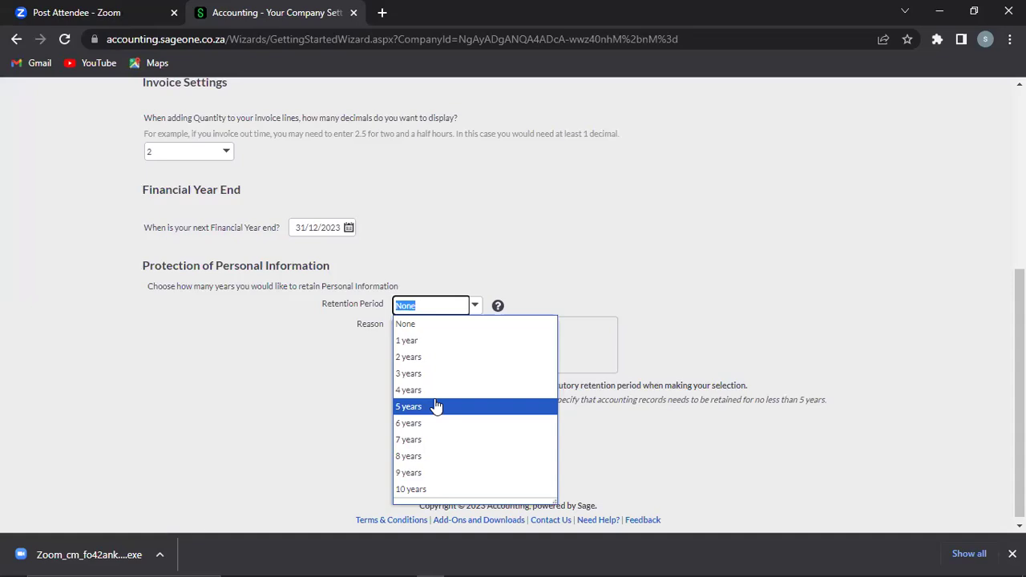
Step: Set the personal-information retention period to 5 years
{"action": "left_click", "coordinate": [436, 357]}
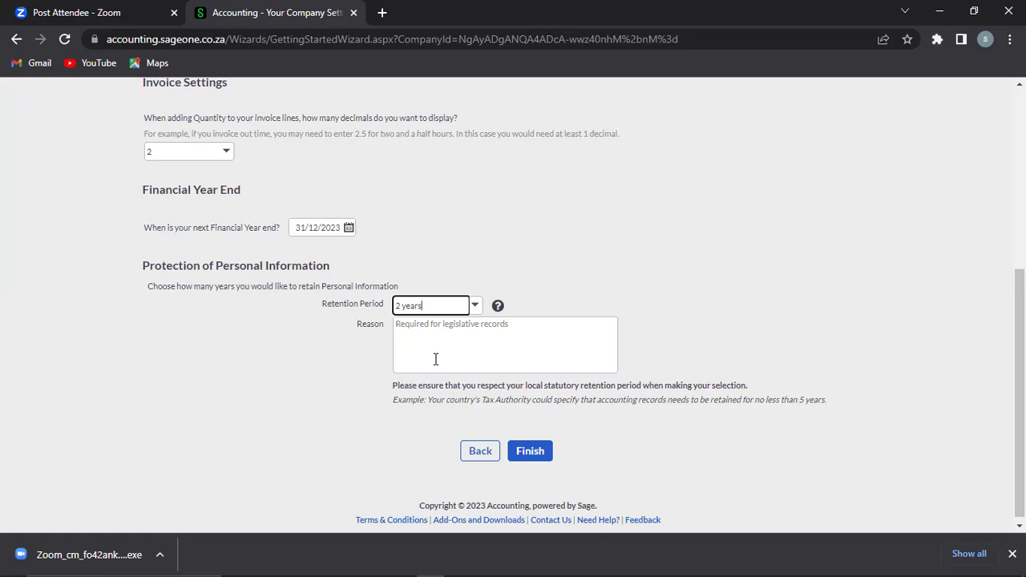
{"action": "left_click", "coordinate": [475, 309]}
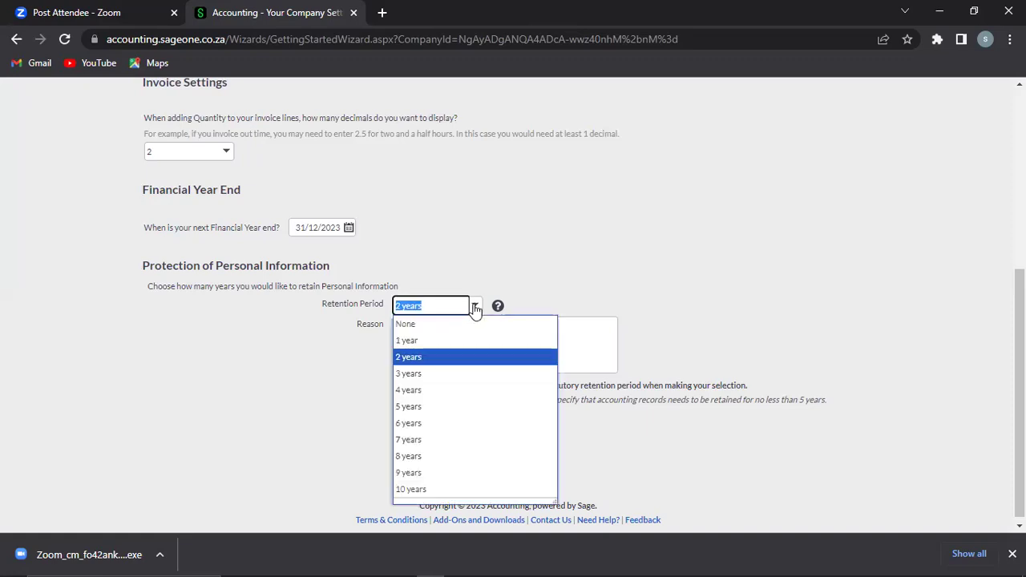
{"action": "left_click", "coordinate": [408, 408]}
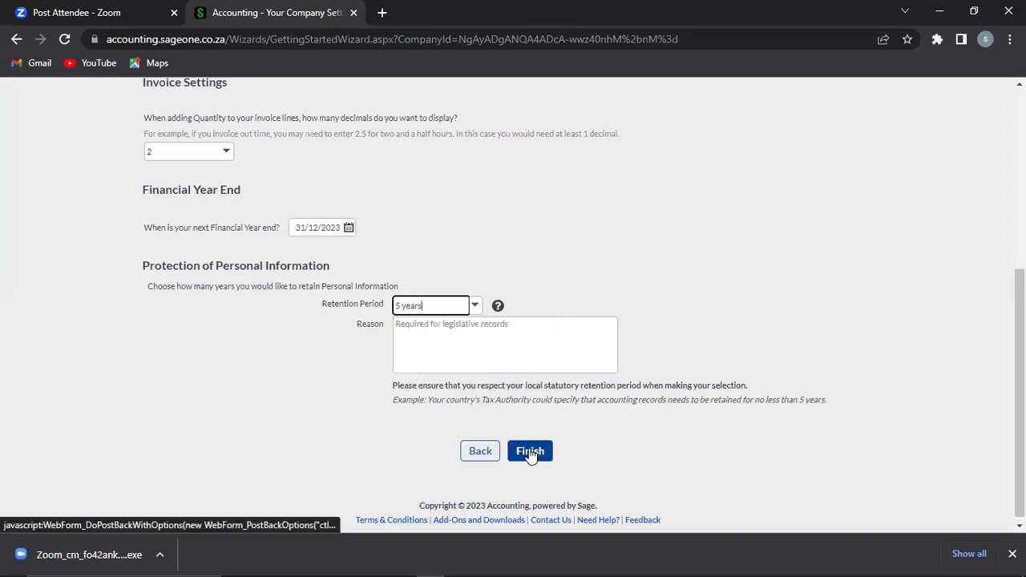
Step: Enter 'For Record Purposes' as the retention reason
{"action": "left_click", "coordinate": [489, 329]}
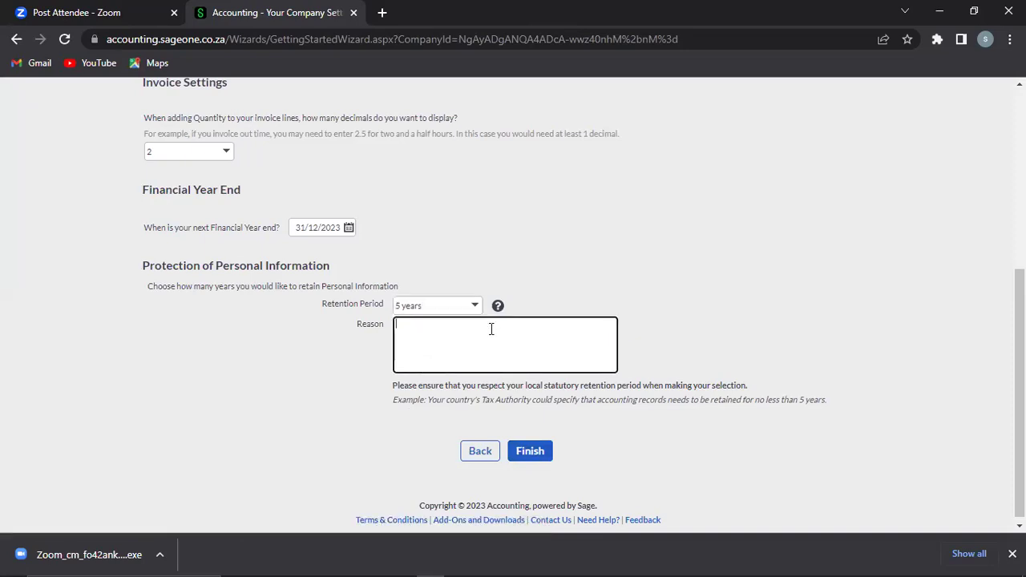
{"action": "left_click", "coordinate": [341, 427]}
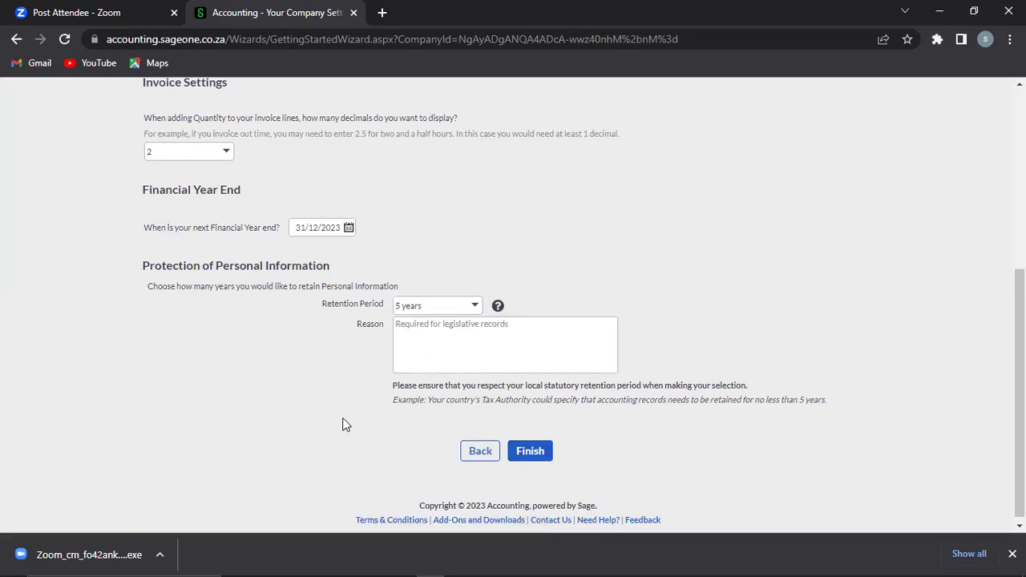
{"action": "left_click", "coordinate": [440, 327]}
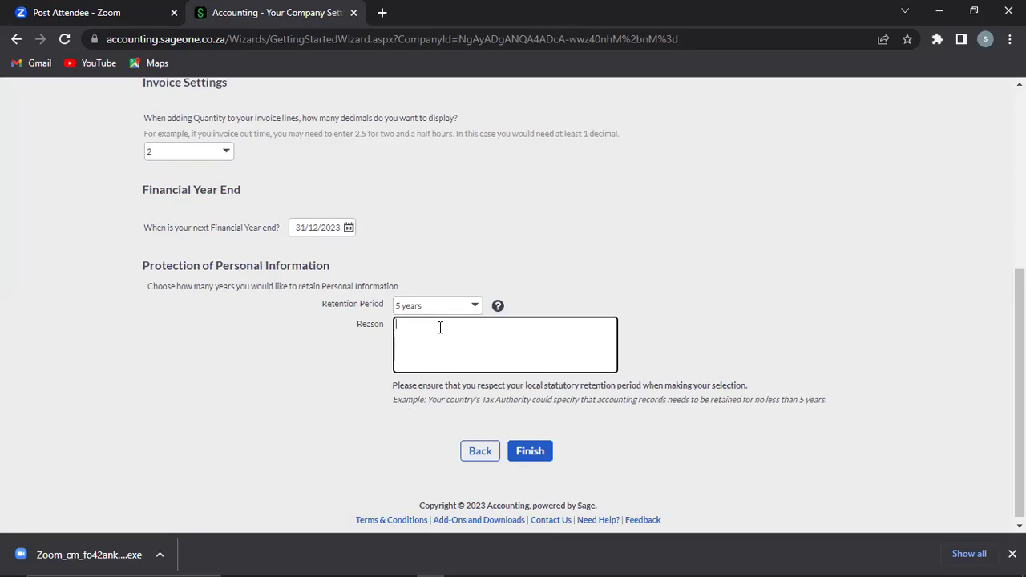
{"action": "type", "text": "To"}
{"action": "key", "text": "BackSpace"}
{"action": "key", "text": "BackSpace"}
{"action": "type", "text": "For Record Purposes"}
Step: Finish the setup wizard to land on the company's My Workspace page
{"action": "left_click", "coordinate": [525, 453]}
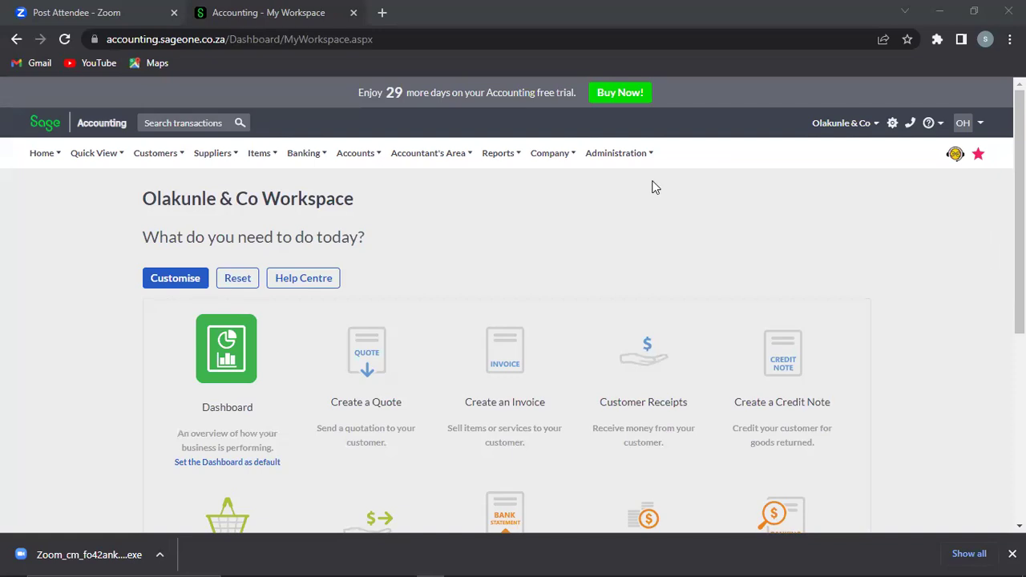
Step: Open Change Company Settings from the Company menu, dismissing the downloads bar
{"action": "left_click", "coordinate": [559, 158]}
{"action": "left_click", "coordinate": [1012, 554]}
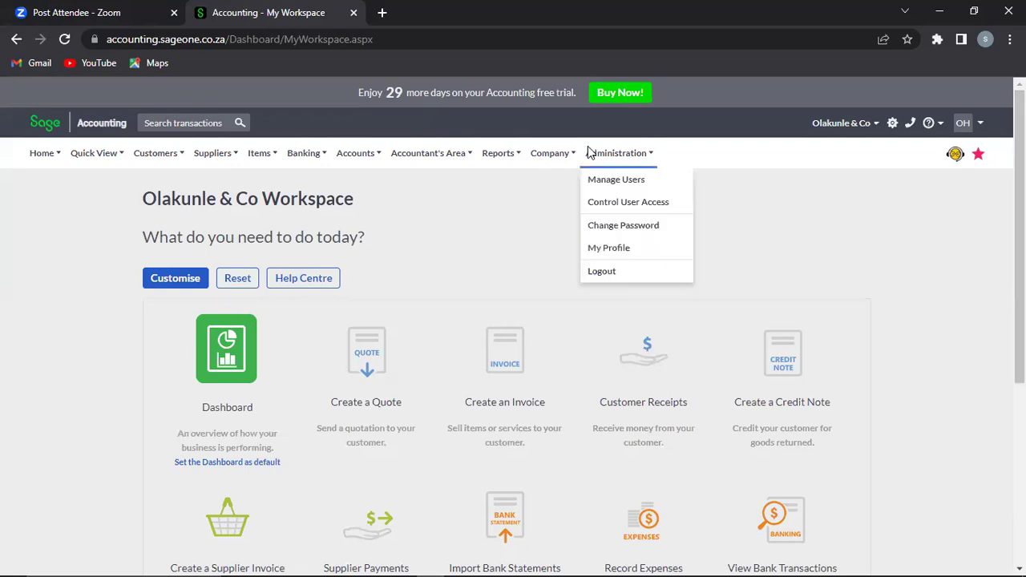
{"action": "mouse_move", "coordinate": [560, 154]}
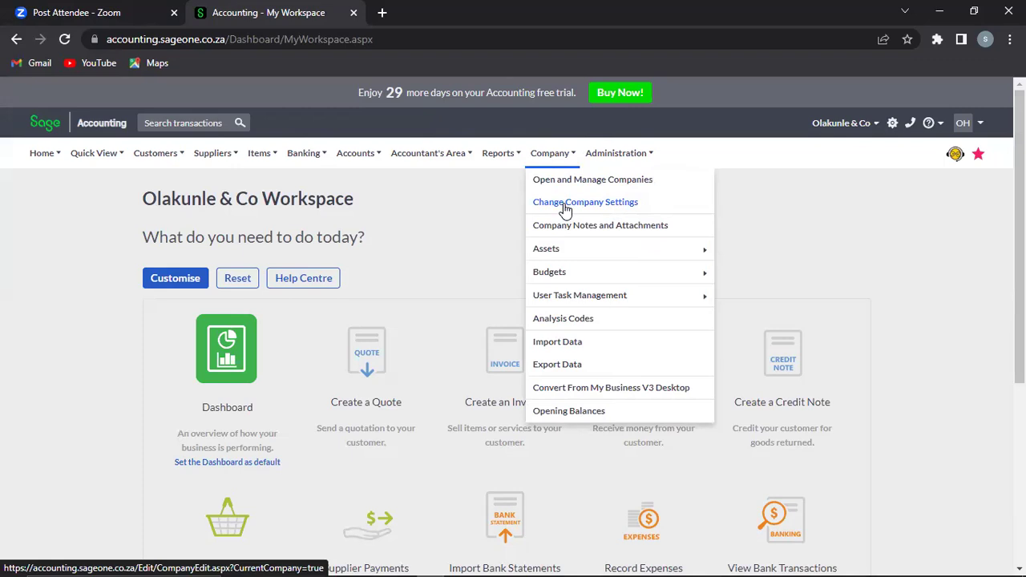
{"action": "left_click", "coordinate": [565, 209]}
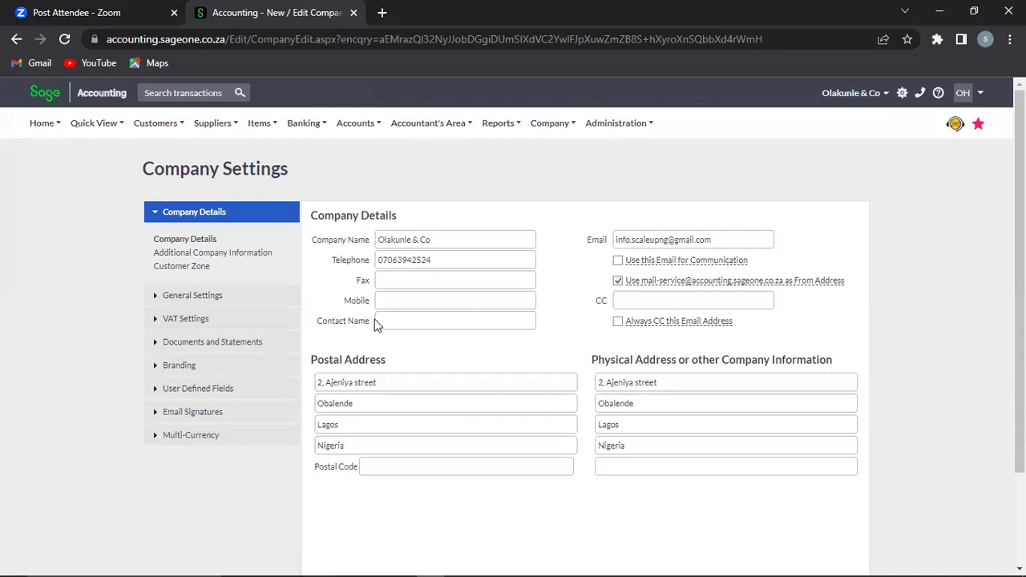
Step: Check the Fax, Mobile, Contact Name and e-mail fields, then tick Use this Email for Communication
{"action": "left_click", "coordinate": [422, 279]}
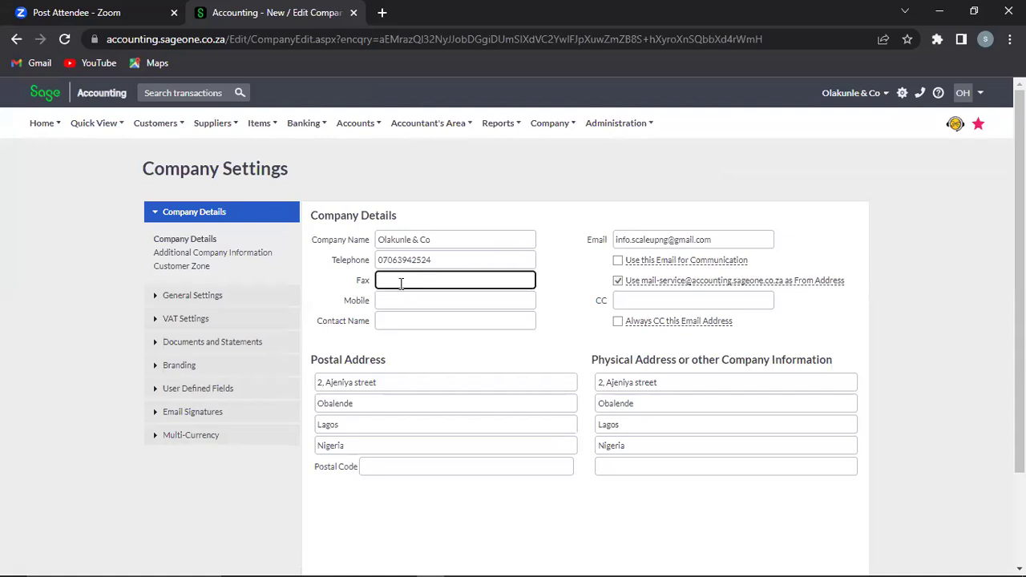
{"action": "left_click", "coordinate": [400, 304]}
{"action": "left_click", "coordinate": [403, 326]}
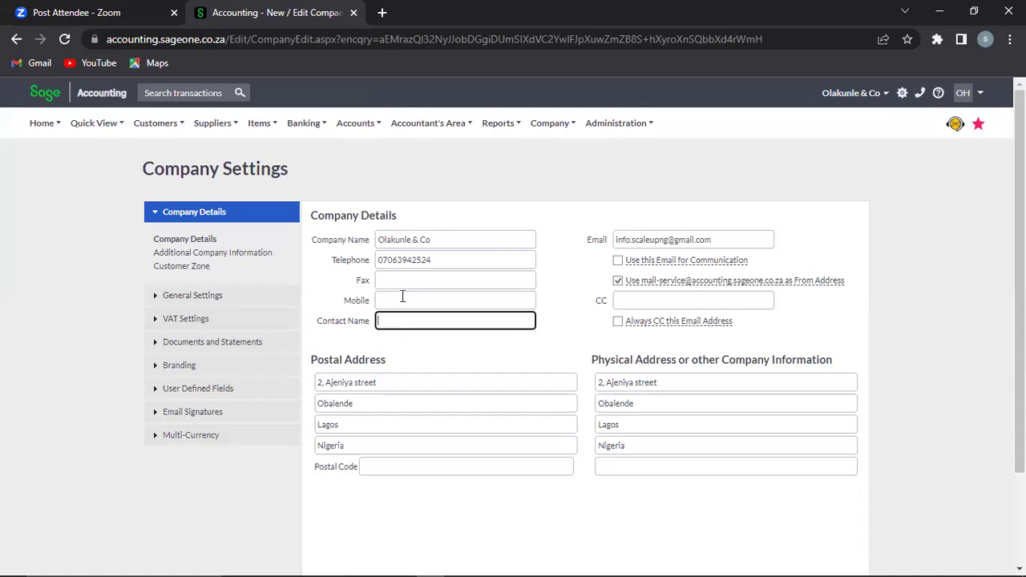
{"action": "triple_click", "coordinate": [652, 239]}
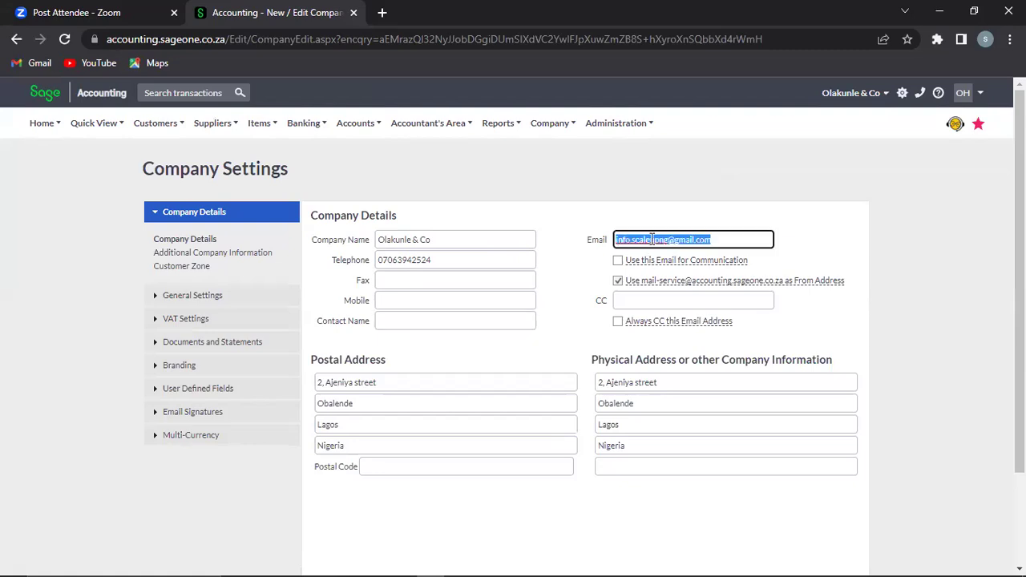
{"action": "left_click", "coordinate": [652, 239]}
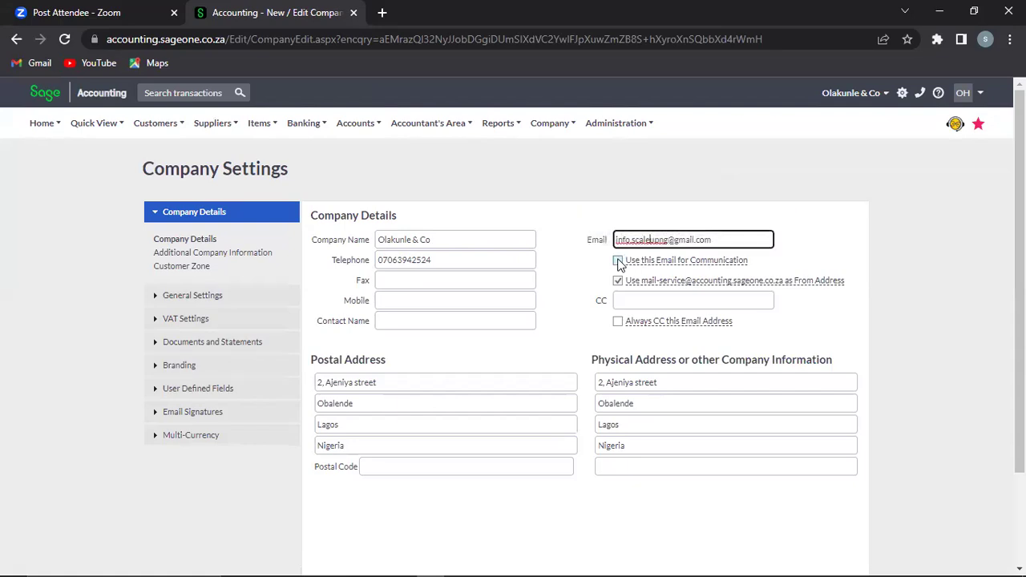
{"action": "left_click", "coordinate": [619, 261]}
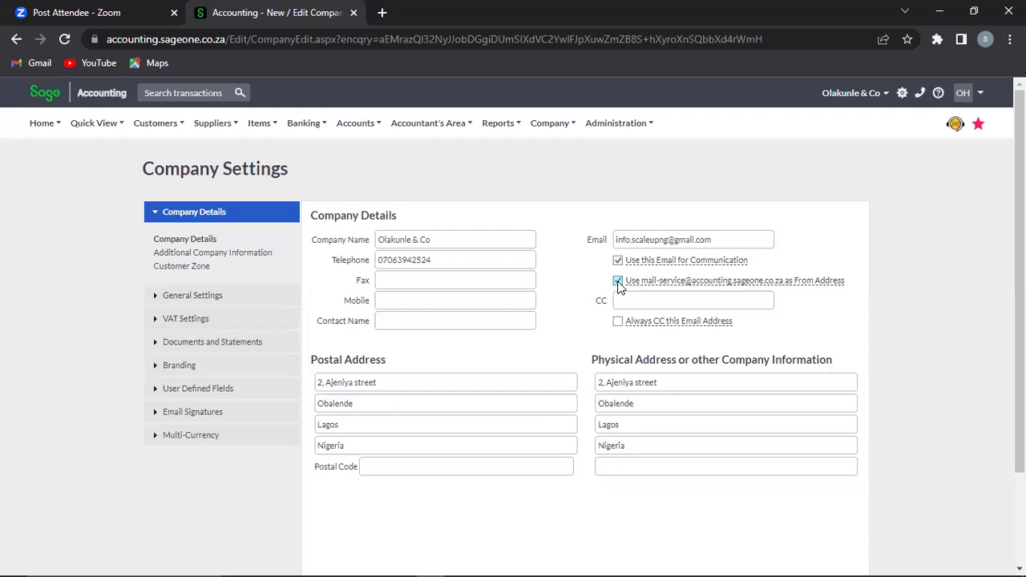
Step: Stop sending from the mail-service address and always CC a second e-mail address on company mail
{"action": "left_click", "coordinate": [618, 281]}
{"action": "left_click", "coordinate": [628, 302]}
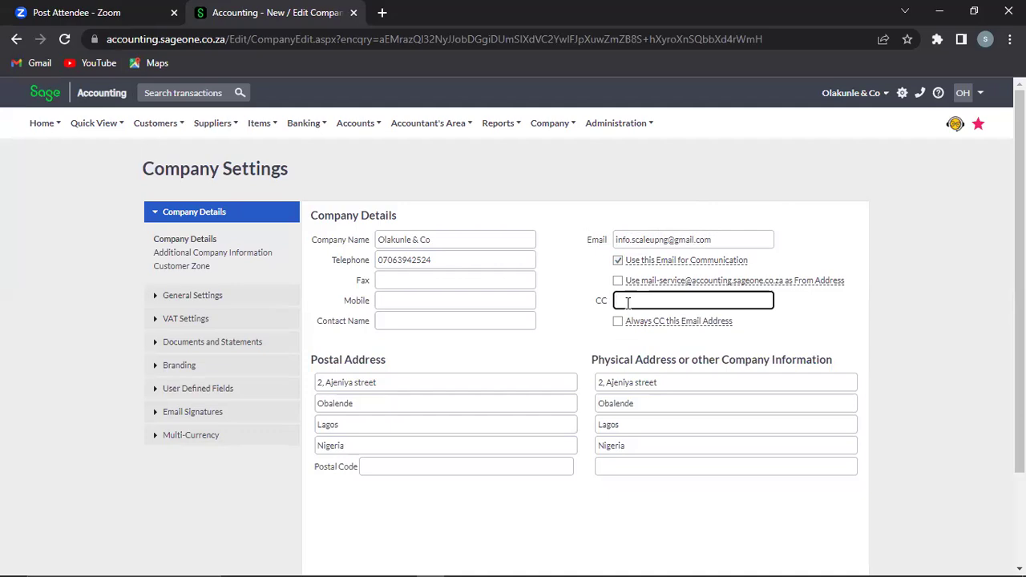
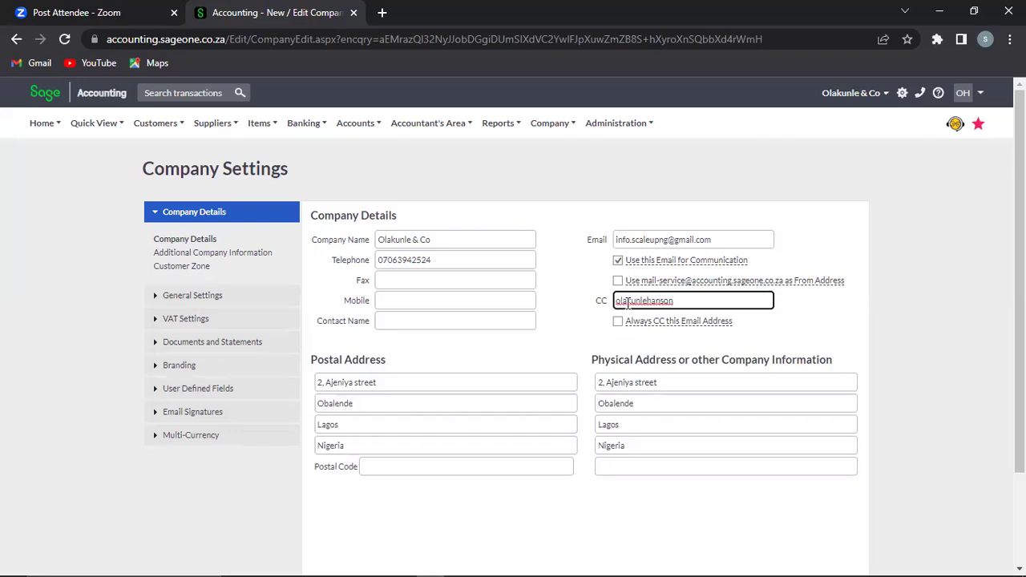
{"action": "left_click", "coordinate": [618, 323]}
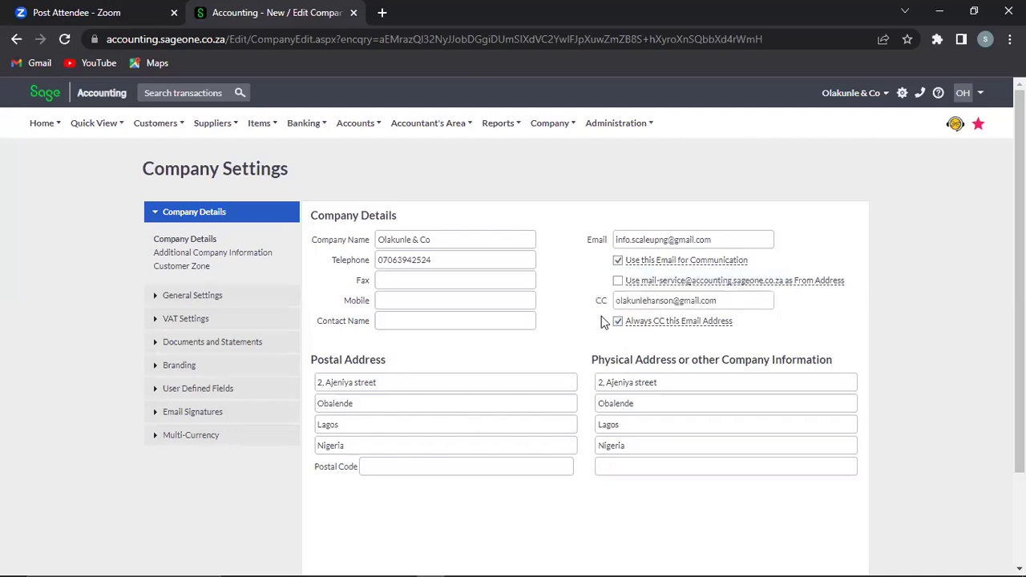
{"action": "left_click", "coordinate": [183, 255]}
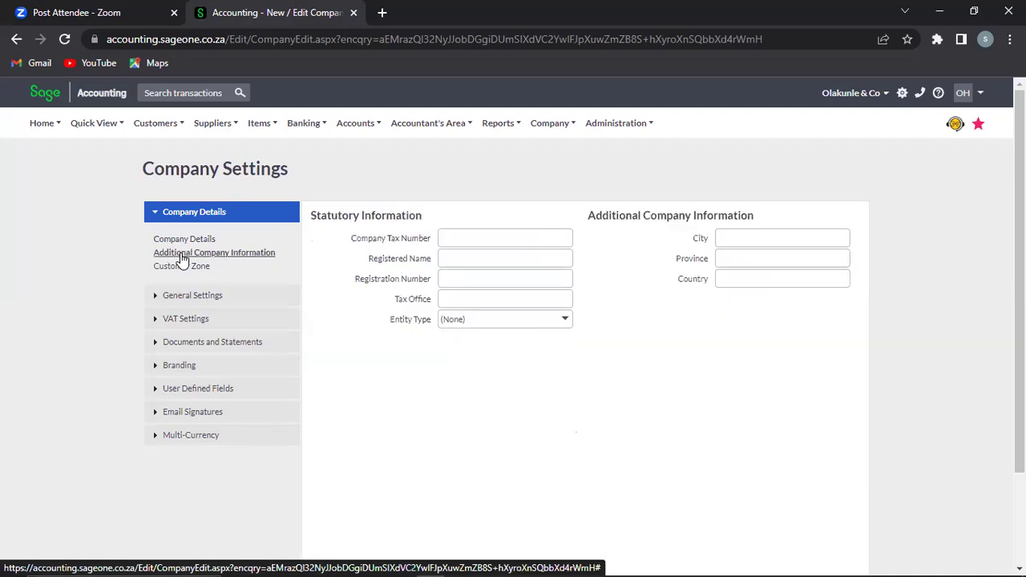
Step: Look over the empty Company Tax Number and Registered Name fields, then go to the Dashboard
{"action": "left_click", "coordinate": [475, 236]}
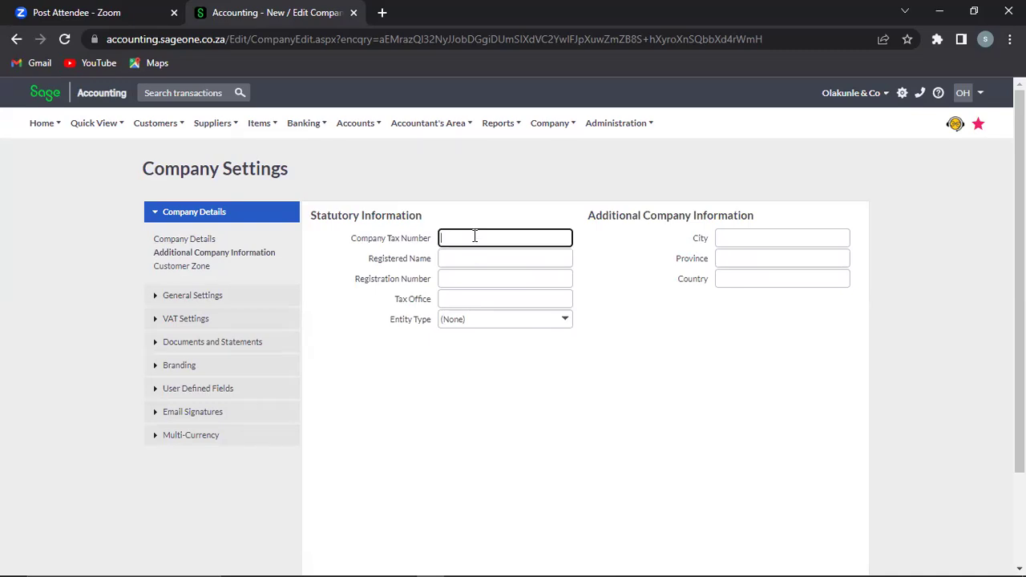
{"action": "left_click", "coordinate": [480, 259]}
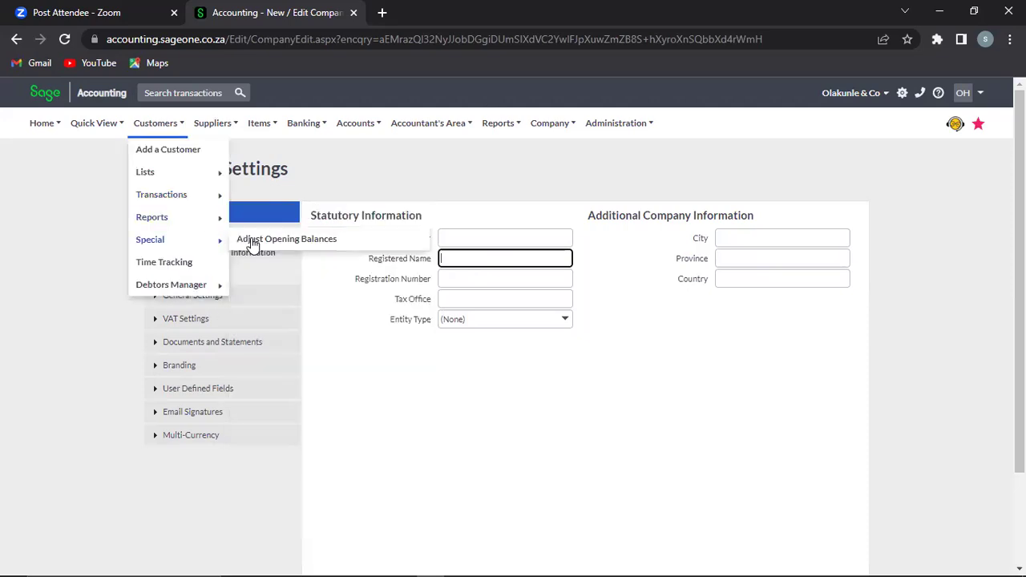
{"action": "left_click", "coordinate": [28, 276]}
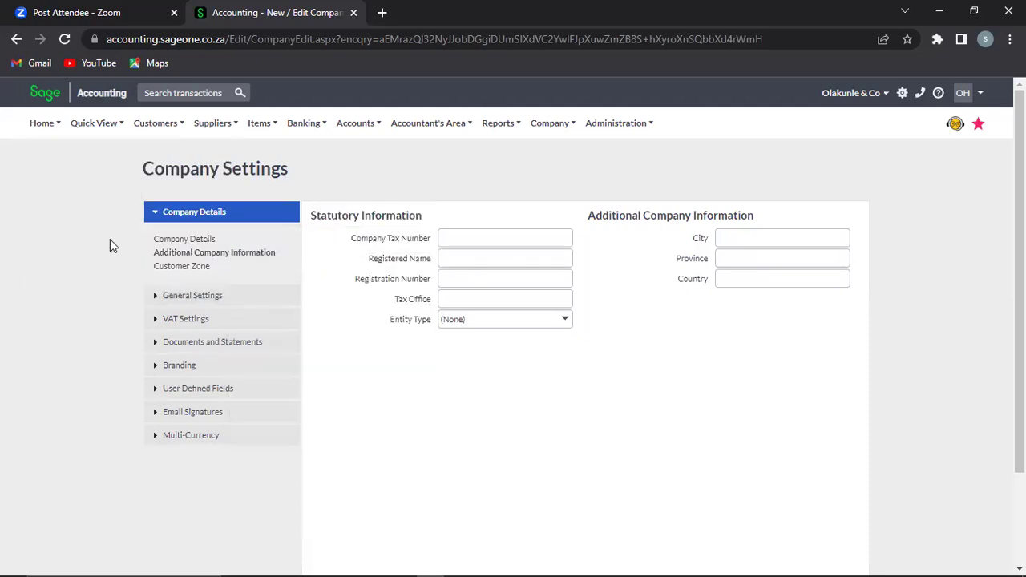
{"action": "left_click", "coordinate": [184, 241]}
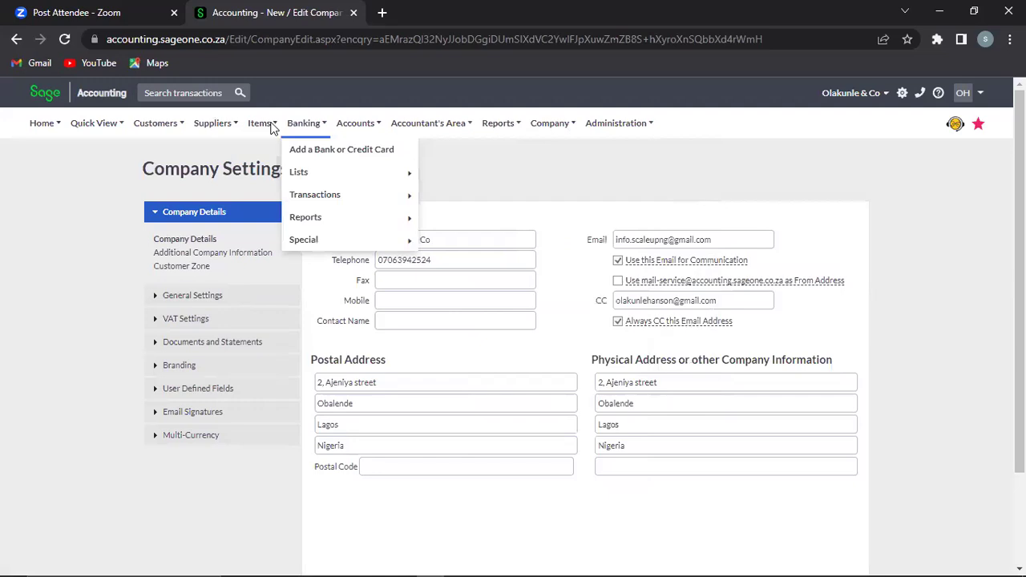
{"action": "mouse_move", "coordinate": [41, 124]}
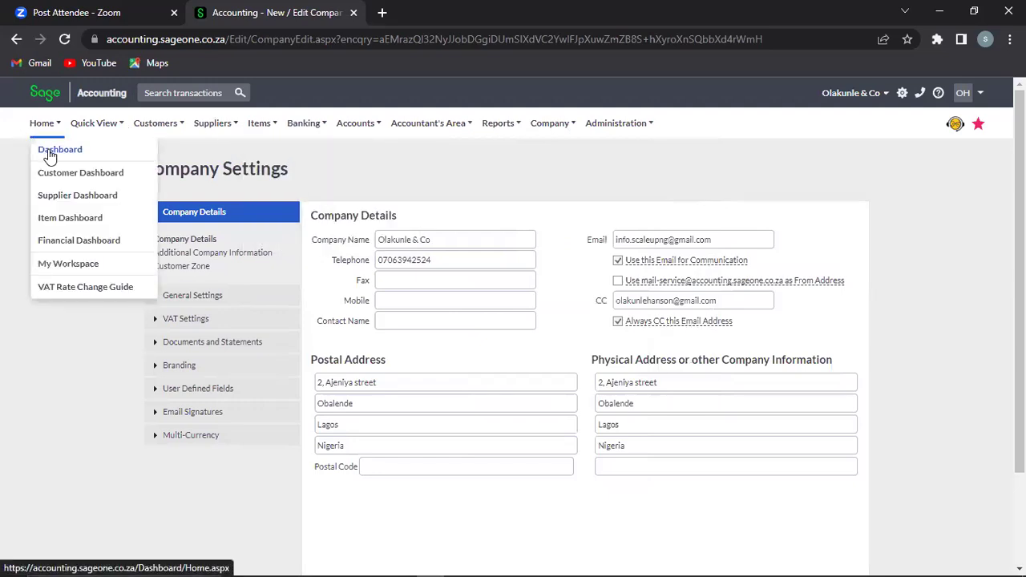
{"action": "left_click", "coordinate": [49, 153]}
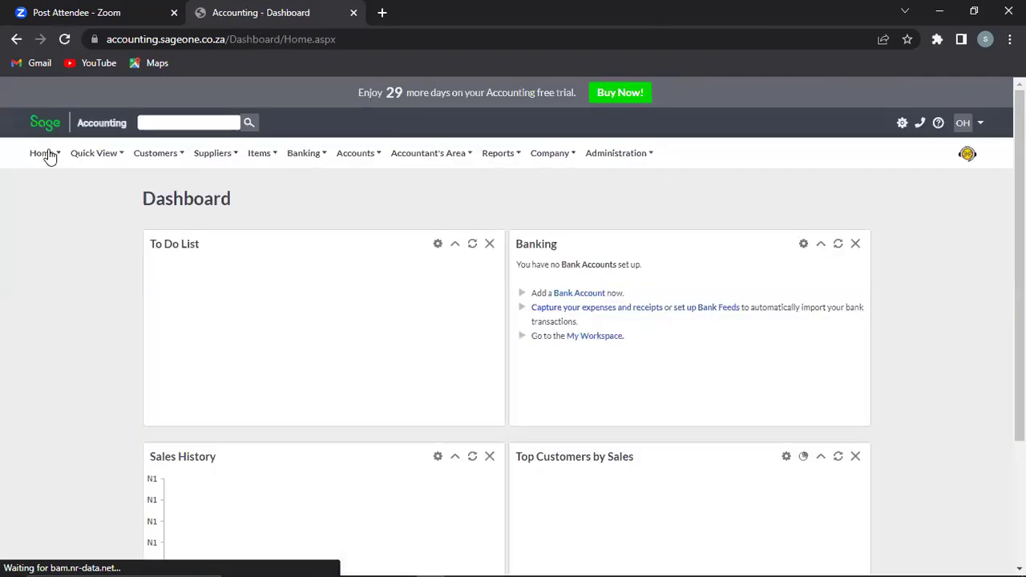
Step: Go to the company's My Workspace page and open the Company menu
{"action": "mouse_move", "coordinate": [41, 156]}
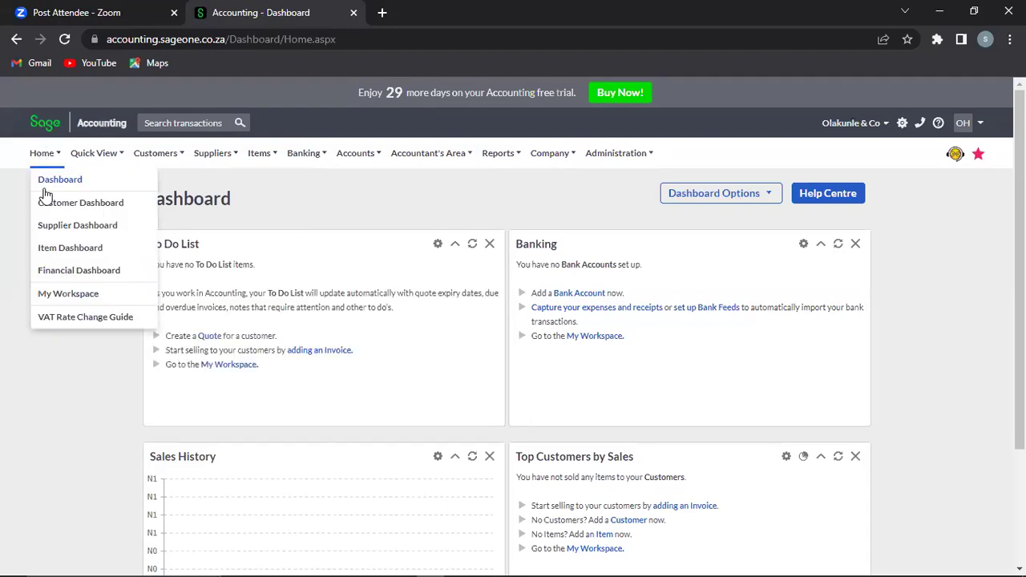
{"action": "left_click", "coordinate": [64, 297]}
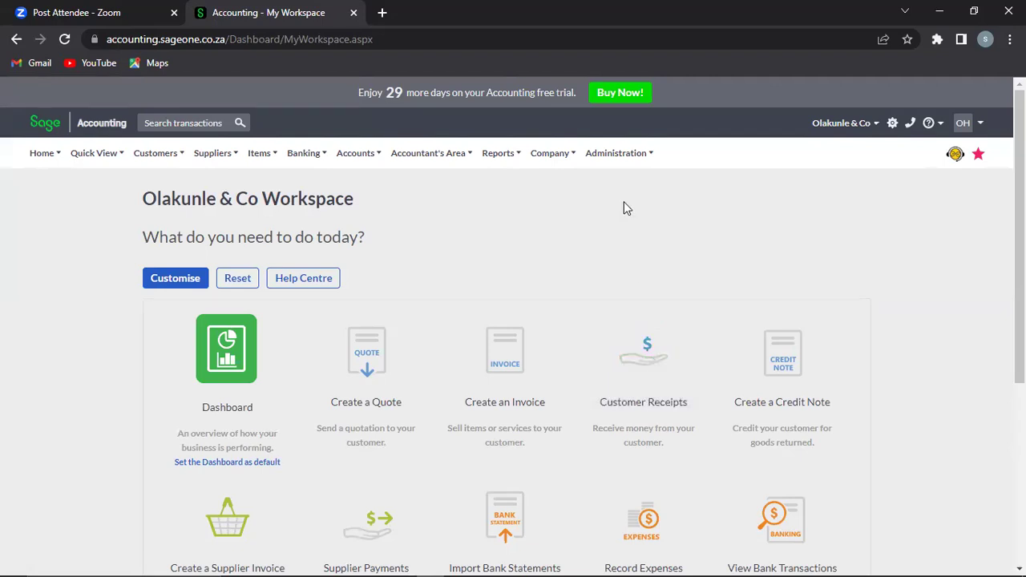
{"action": "left_click", "coordinate": [571, 153]}
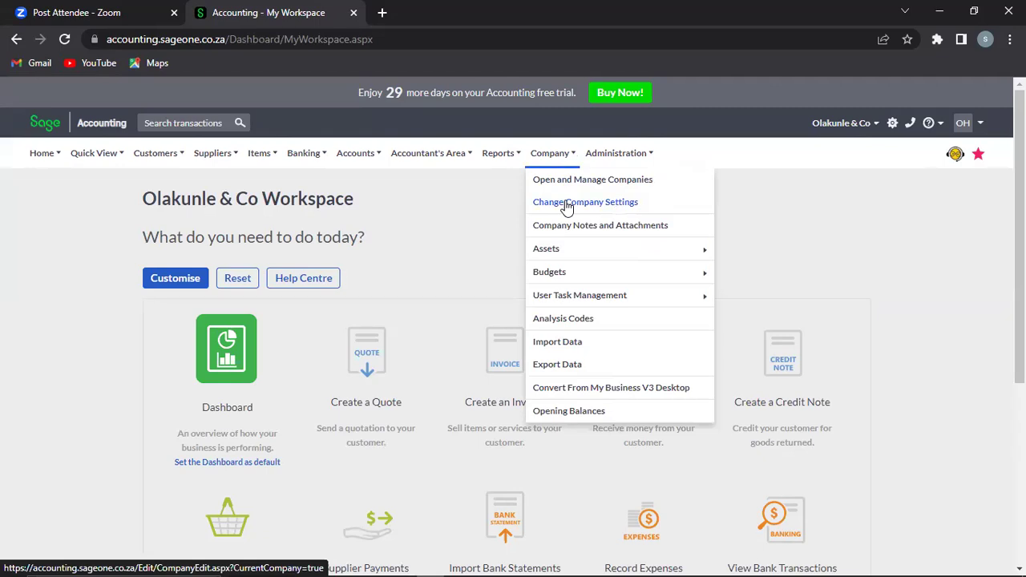
Step: Use the company e-mail instead of the mail-service address, always CC a second address, and save
{"action": "left_click", "coordinate": [567, 207]}
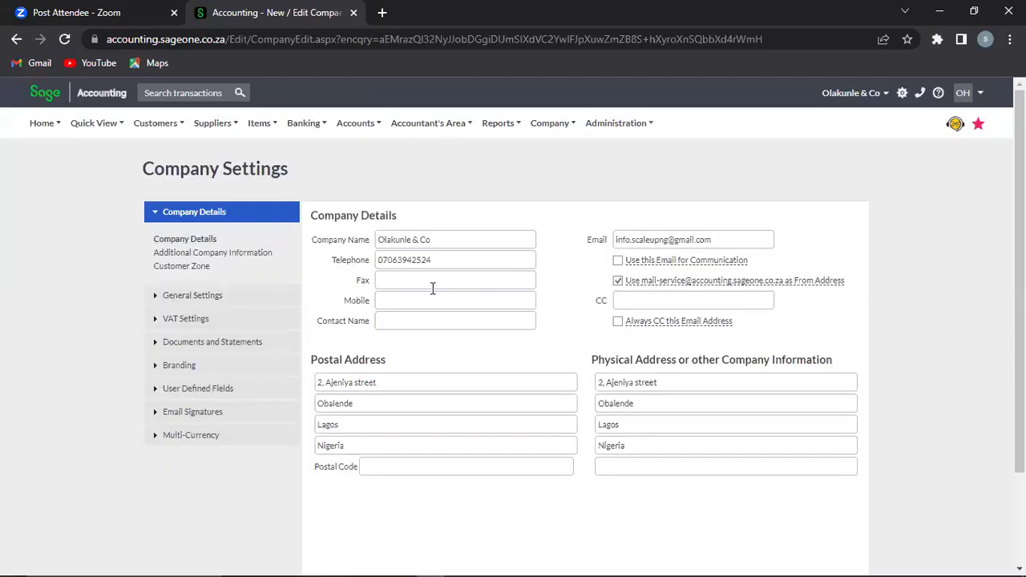
{"action": "left_click", "coordinate": [618, 261]}
{"action": "left_click", "coordinate": [618, 281]}
{"action": "mouse_move", "coordinate": [676, 279]}
{"action": "left_click", "coordinate": [679, 306]}
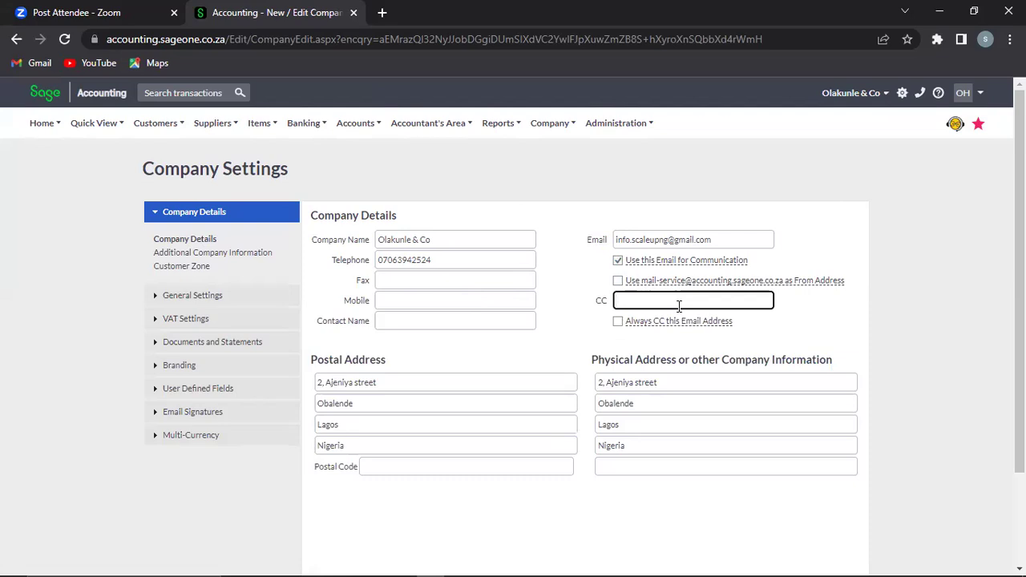
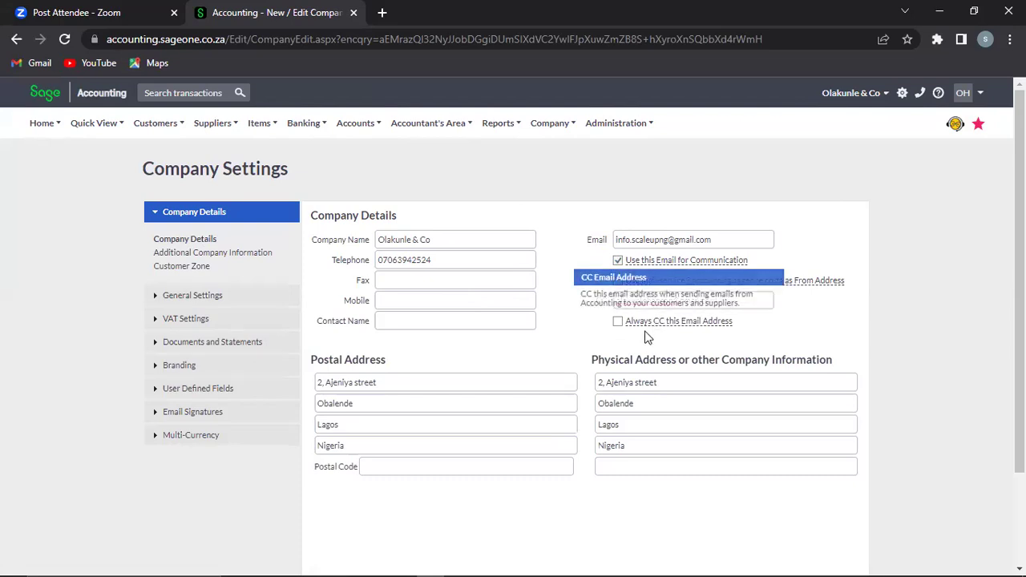
{"action": "left_click", "coordinate": [618, 322]}
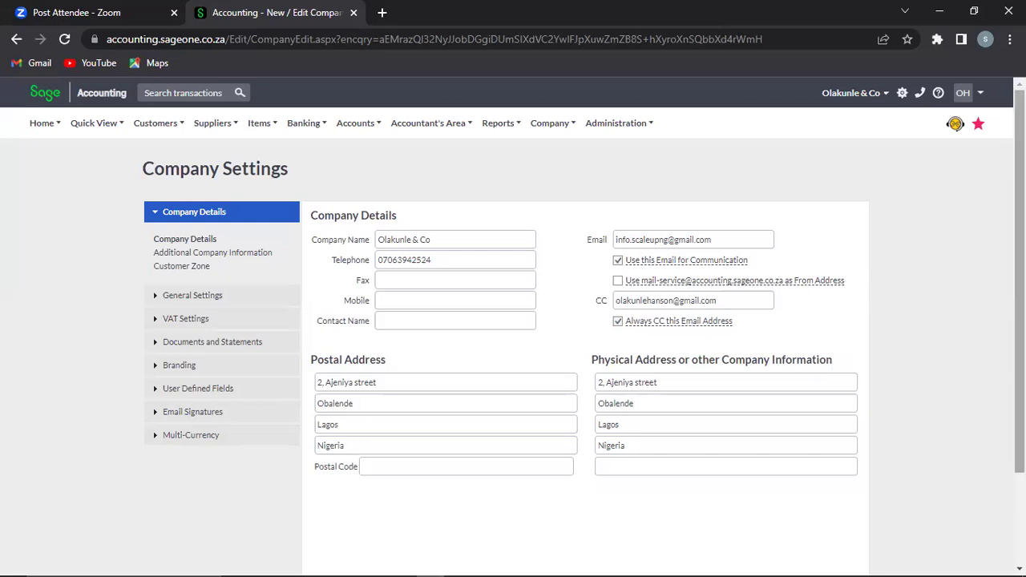
{"action": "scroll", "coordinate": [686, 441], "scroll_direction": "down", "scroll_amount": 3}
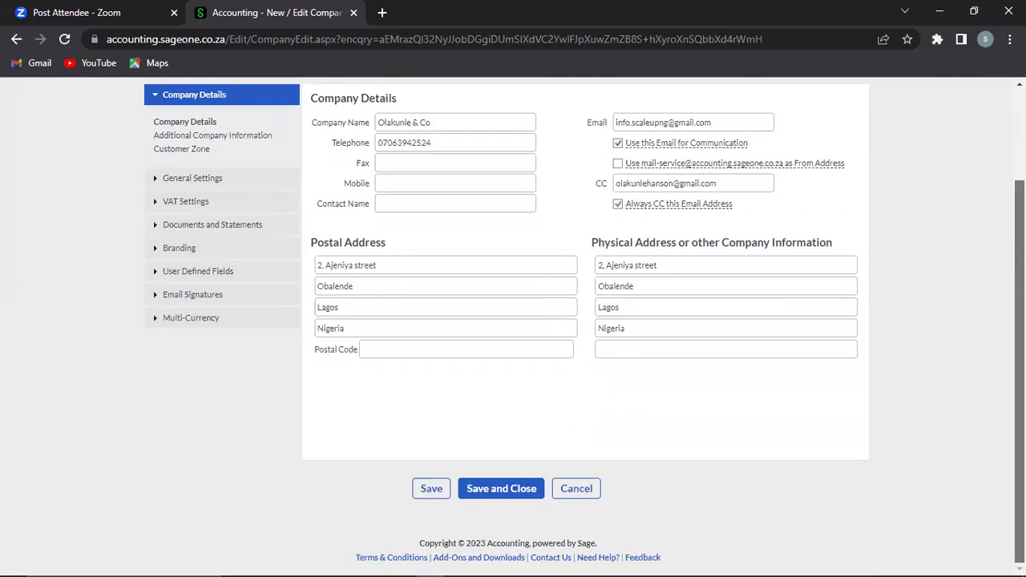
{"action": "left_click", "coordinate": [438, 486]}
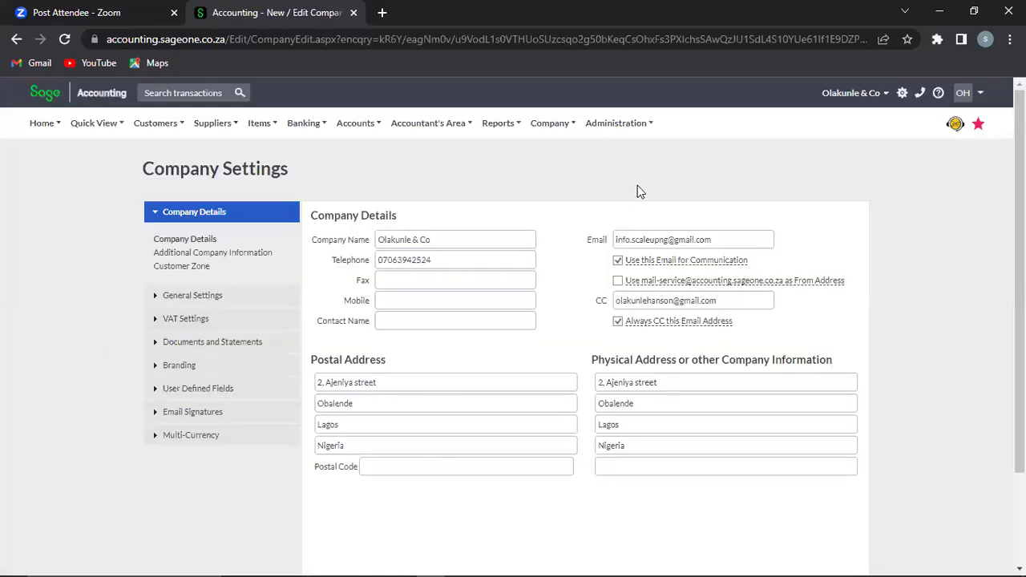
{"action": "left_click", "coordinate": [177, 253]}
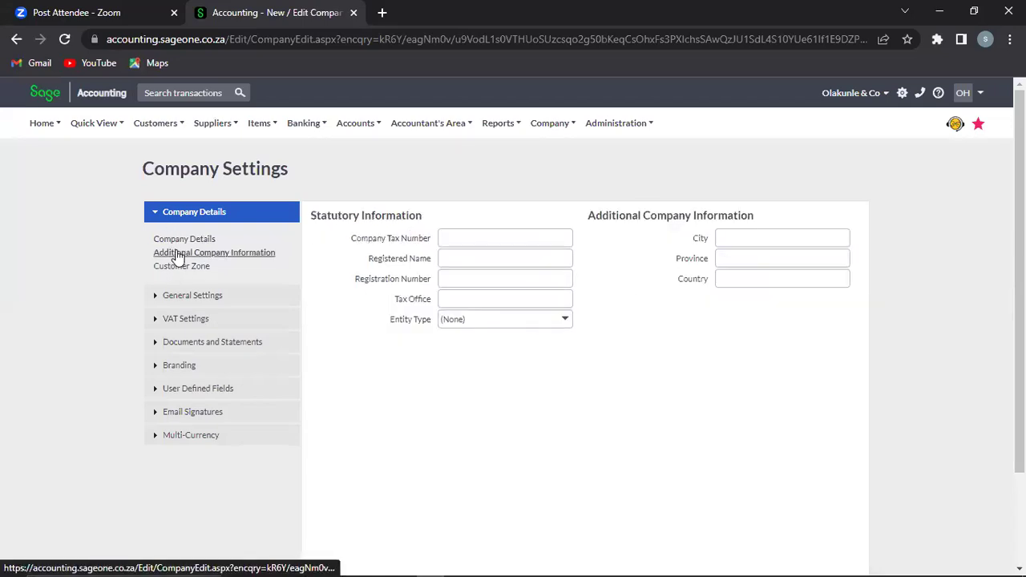
Step: Leave tax number, registration, tax office, entity type, City, Province and Country blank
{"action": "left_click", "coordinate": [476, 238]}
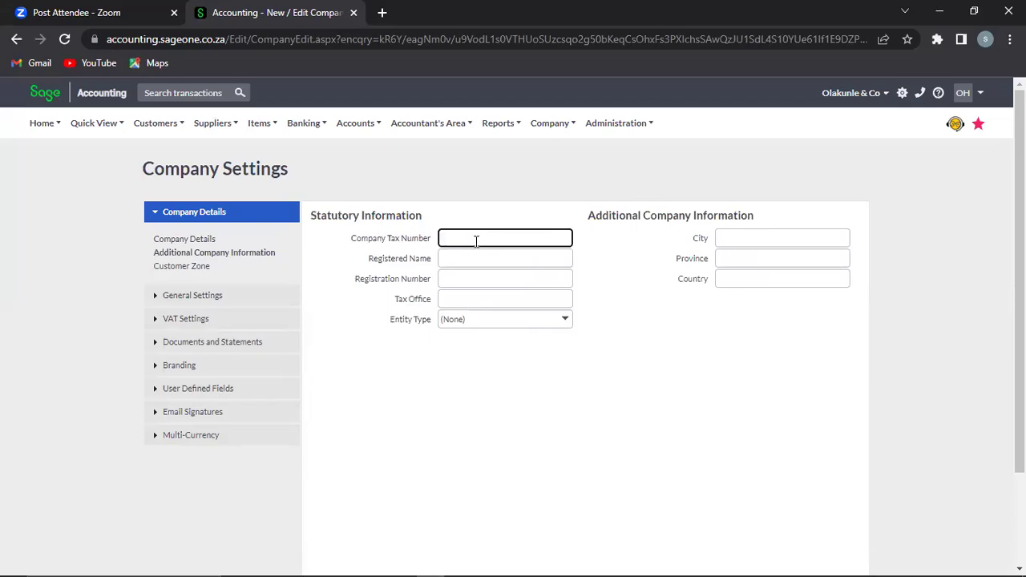
{"action": "left_click", "coordinate": [478, 259]}
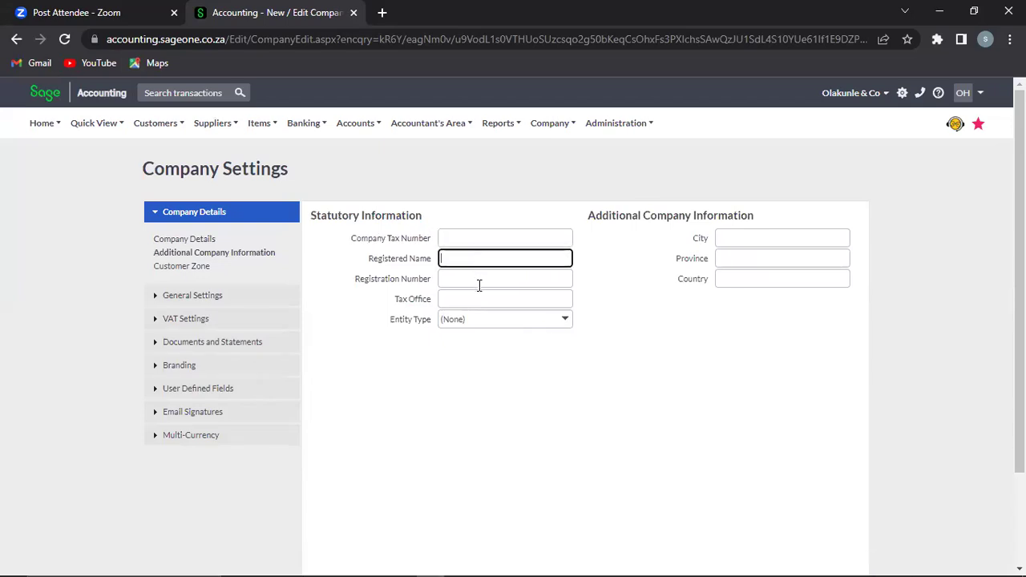
{"action": "left_click", "coordinate": [479, 283]}
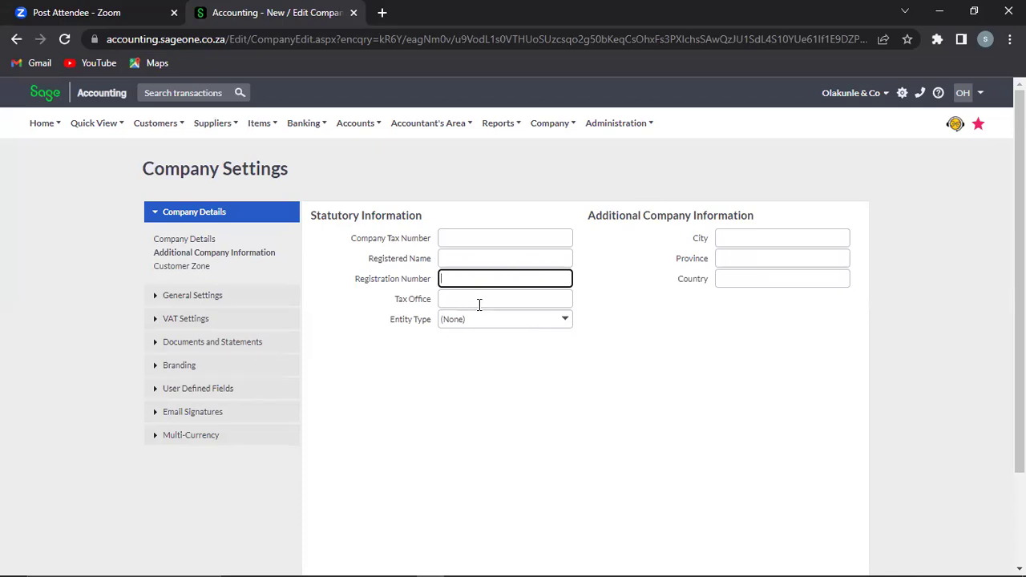
{"action": "left_click", "coordinate": [479, 303]}
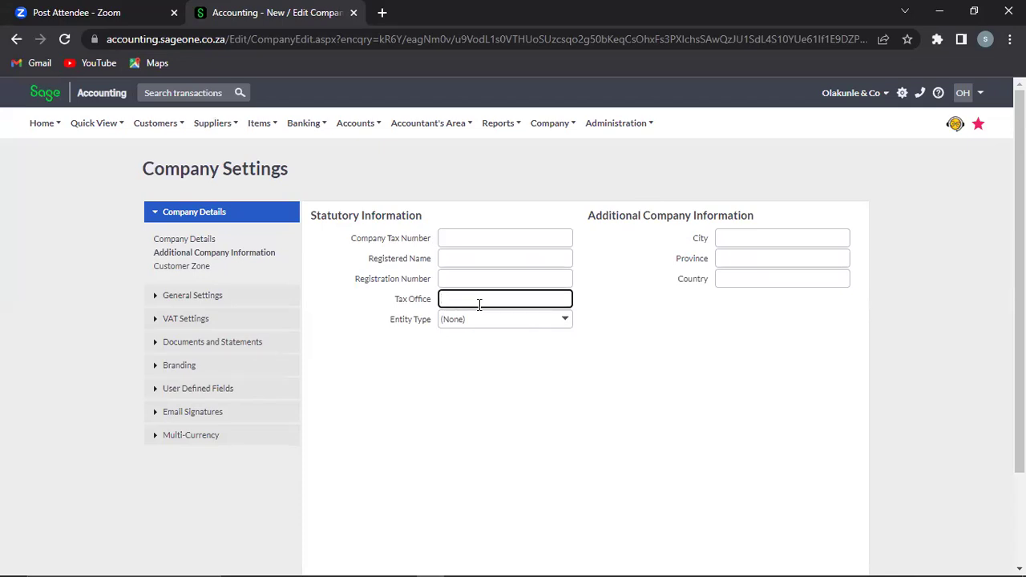
{"action": "left_click", "coordinate": [567, 320]}
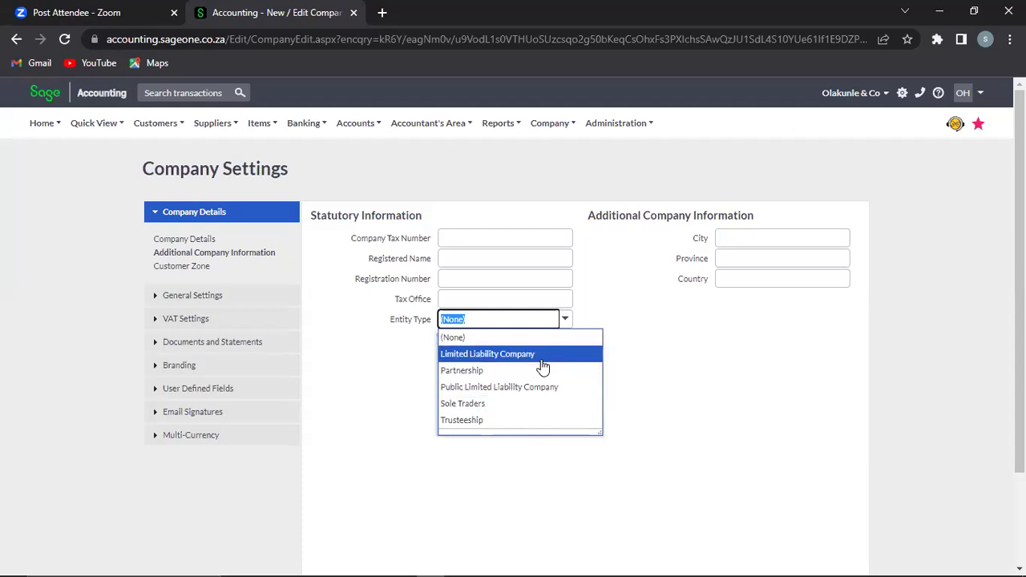
{"action": "left_click", "coordinate": [767, 234]}
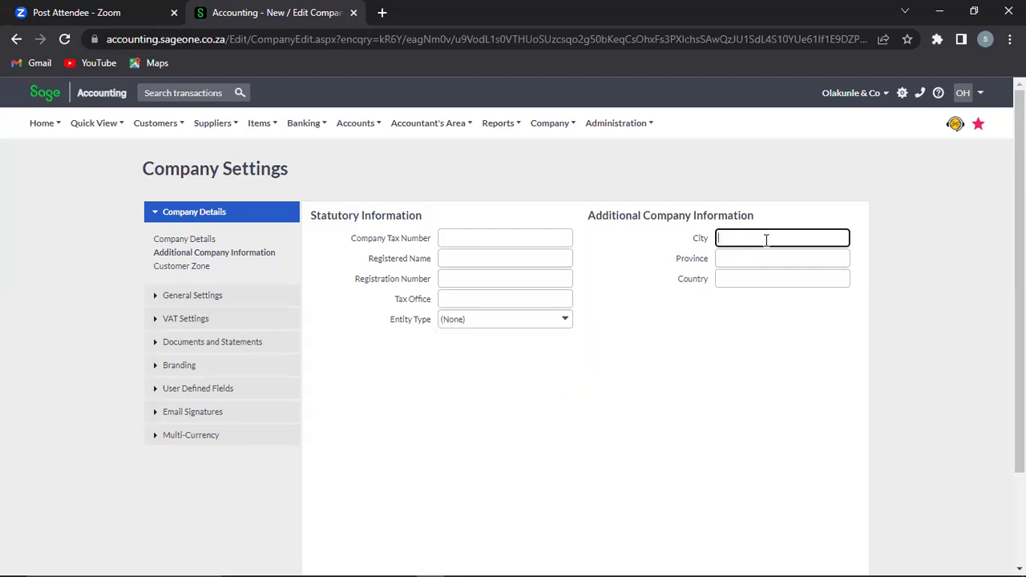
{"action": "left_click", "coordinate": [756, 262]}
{"action": "left_click", "coordinate": [755, 278]}
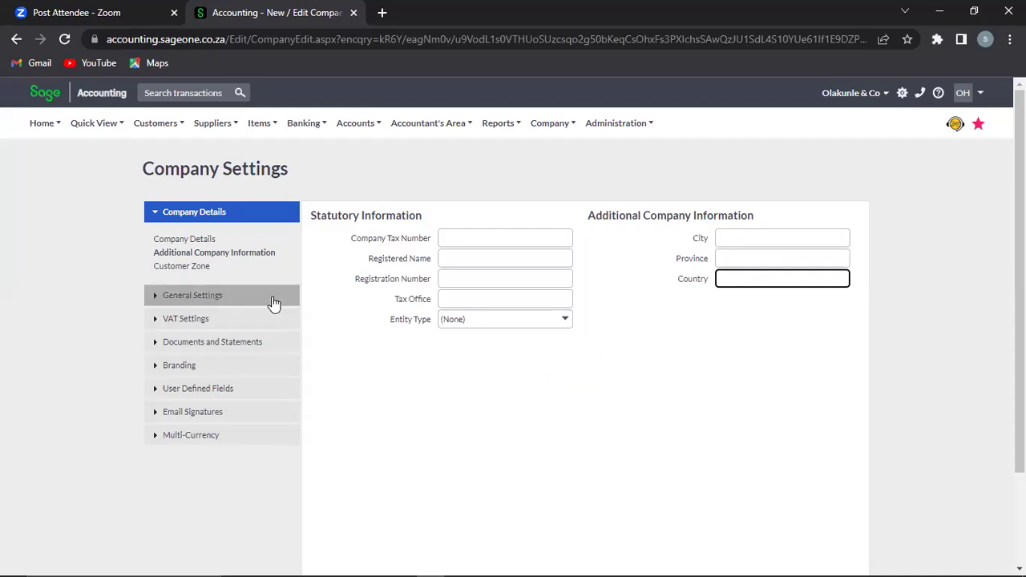
{"action": "left_click", "coordinate": [182, 267]}
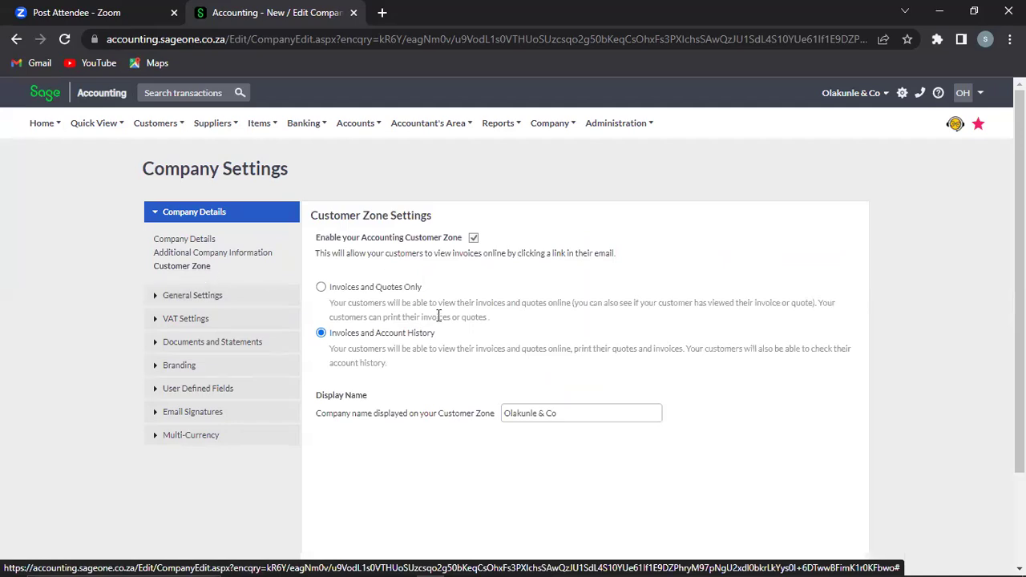
Step: Expand General Settings in the sidebar to show Financial Years and Rounding
{"action": "left_click", "coordinate": [157, 295]}
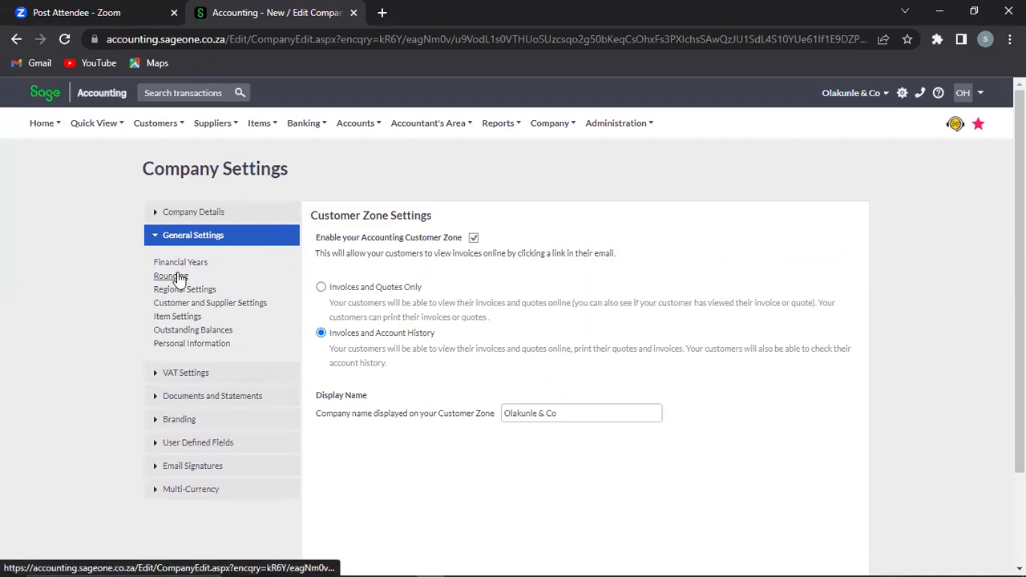
Step: Open Financial Years and enable a lockdown date, which defaults to 31/12/2022
{"action": "left_click", "coordinate": [180, 267]}
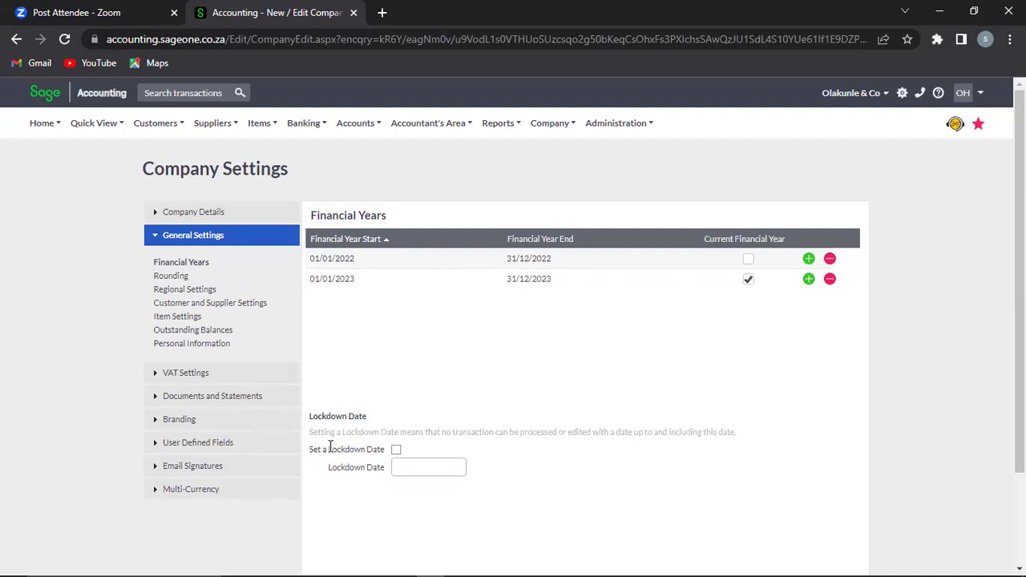
{"action": "left_click", "coordinate": [396, 451]}
Step: Set the lockdown date to 31/01/2023, accept the lock processing warning, and save
{"action": "left_click", "coordinate": [460, 468]}
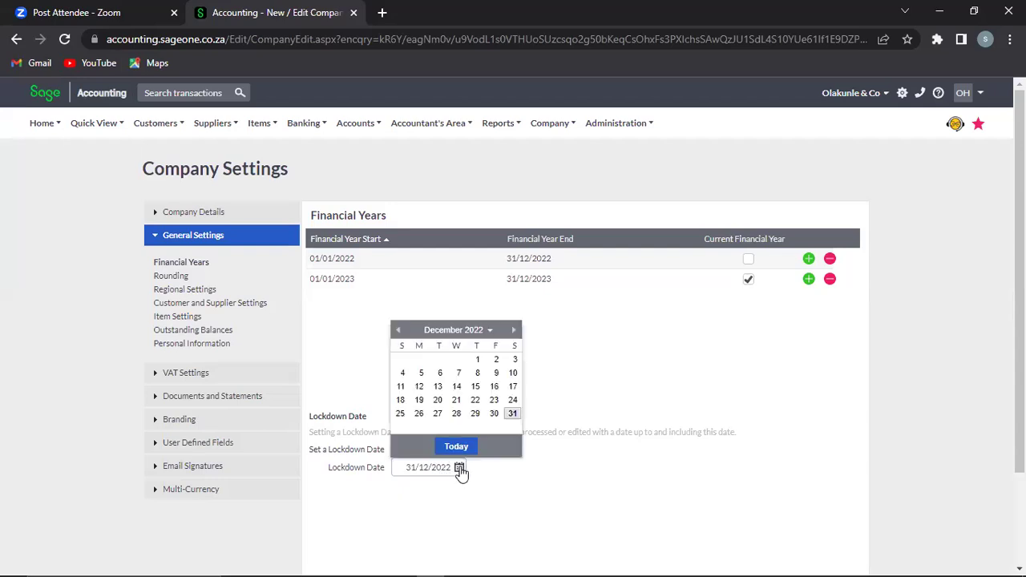
{"action": "left_click", "coordinate": [513, 414]}
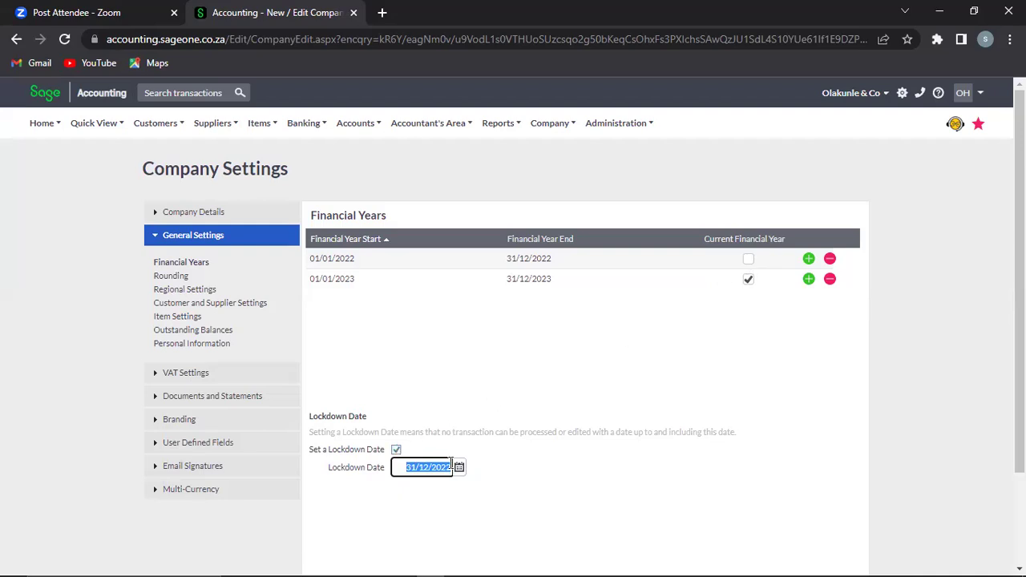
{"action": "left_click", "coordinate": [459, 468]}
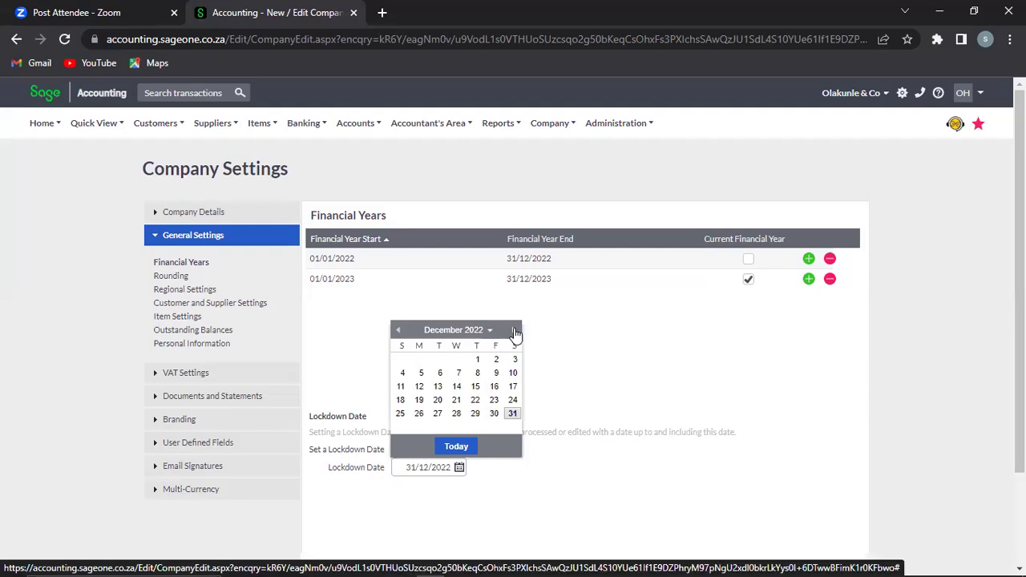
{"action": "left_click", "coordinate": [515, 331]}
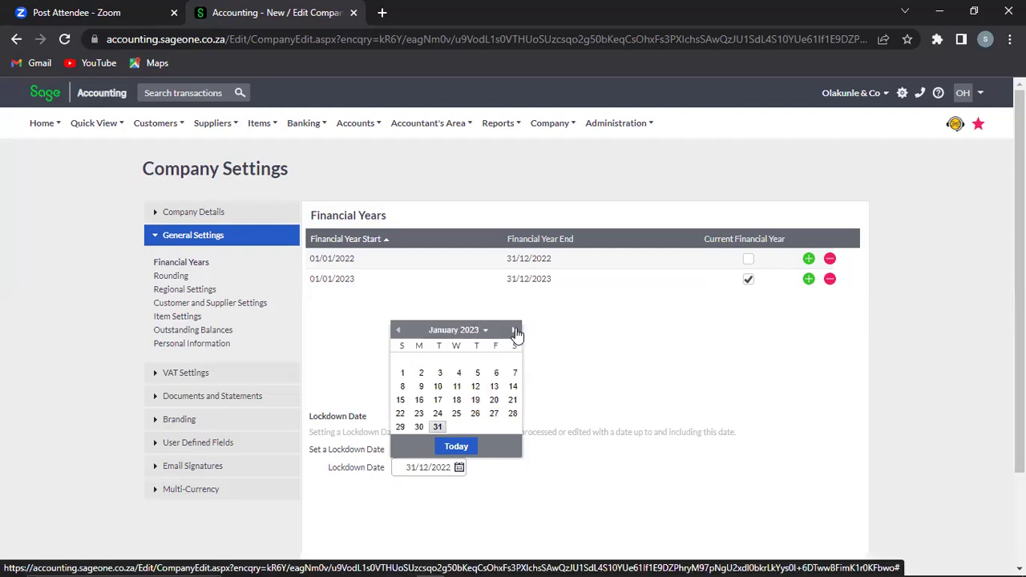
{"action": "left_click", "coordinate": [437, 428]}
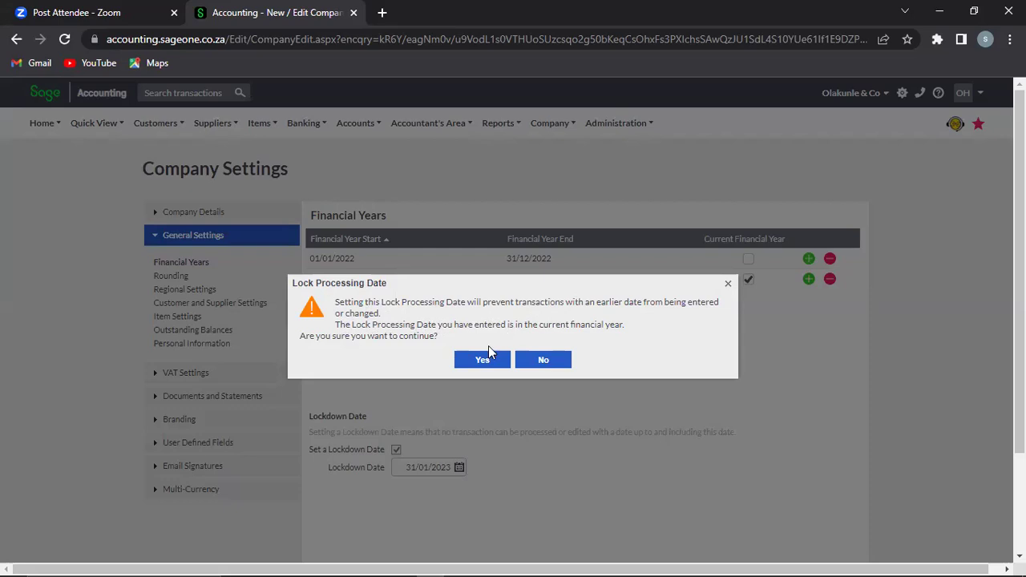
{"action": "left_click", "coordinate": [474, 360]}
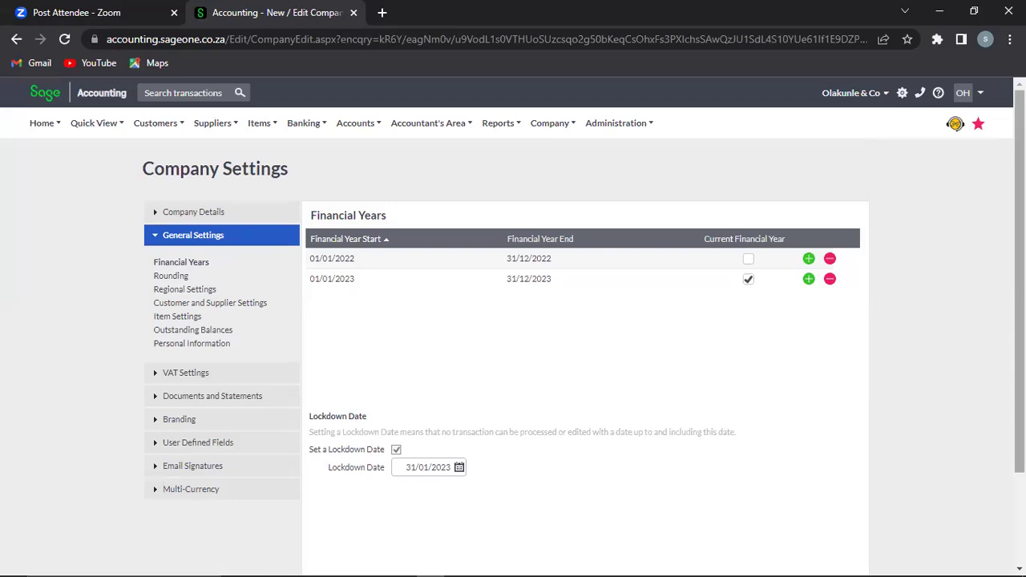
{"action": "scroll", "coordinate": [513, 320], "scroll_direction": "down", "scroll_amount": 2}
{"action": "scroll", "coordinate": [598, 245], "scroll_direction": "up", "scroll_amount": 1}
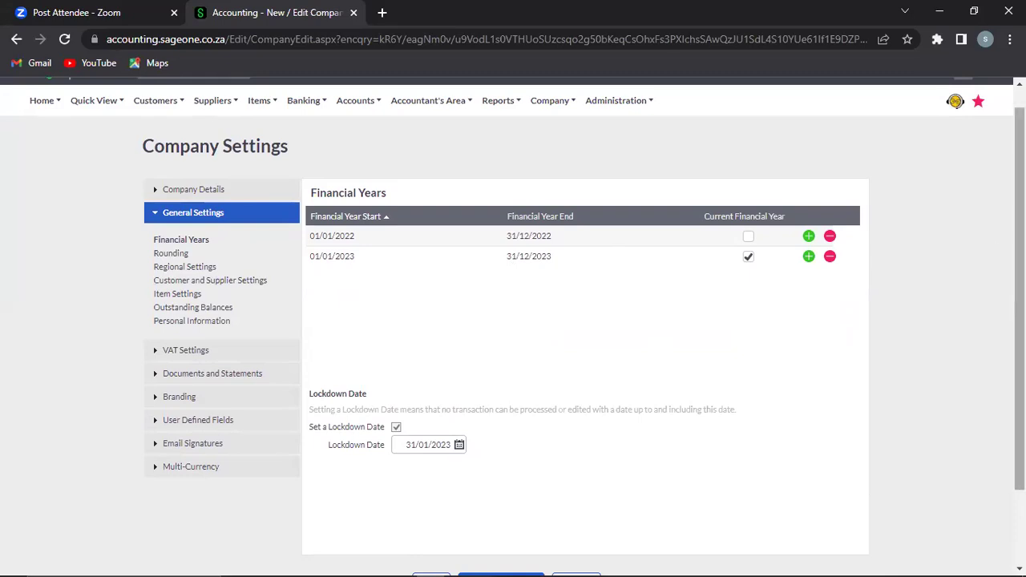
{"action": "scroll", "coordinate": [1019, 281], "scroll_direction": "down", "scroll_amount": 1}
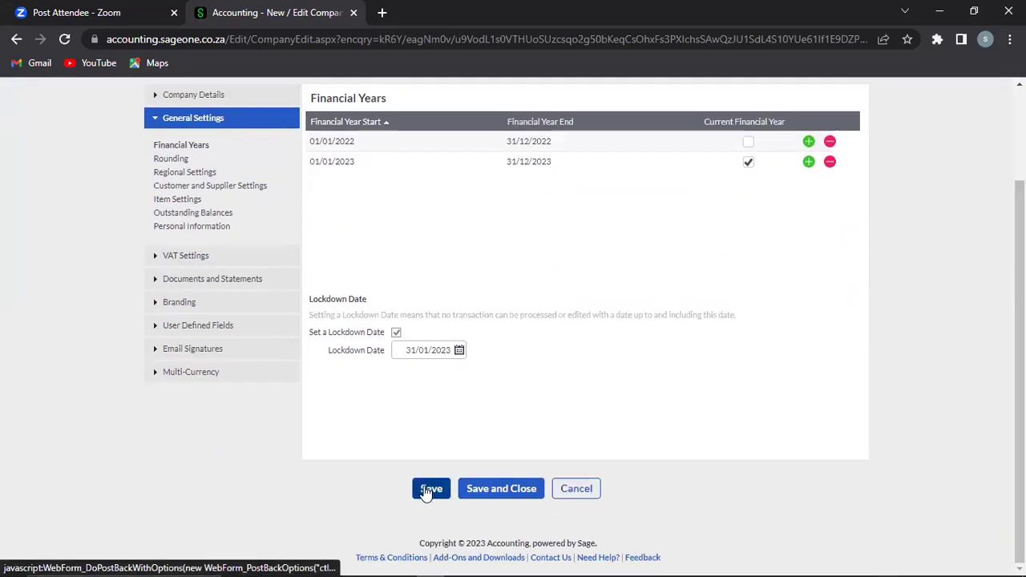
{"action": "left_click", "coordinate": [426, 489]}
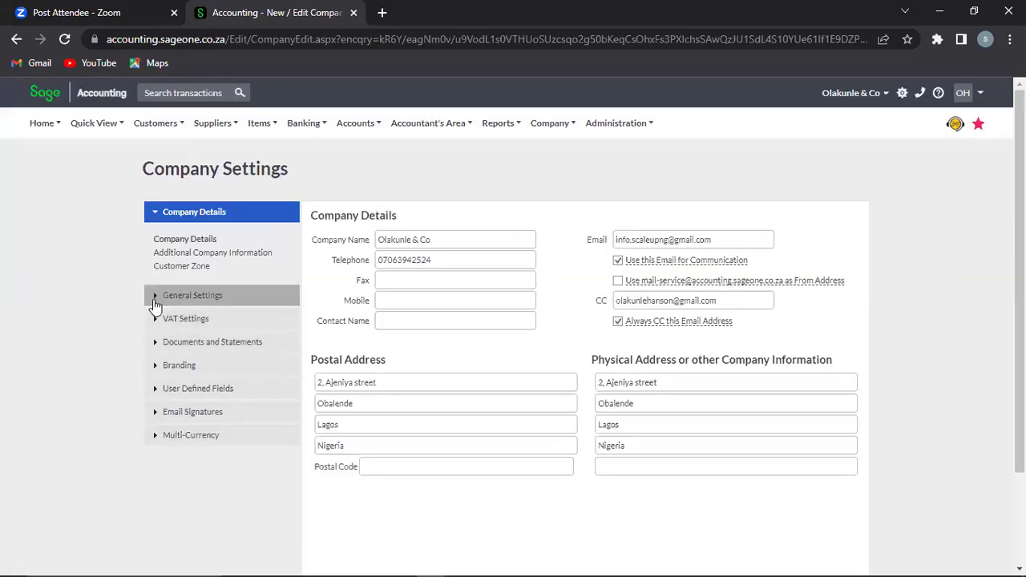
Step: In Rounding settings, choose Normal Rounding to the nearest 2 cents
{"action": "left_click", "coordinate": [157, 295]}
{"action": "left_click", "coordinate": [173, 277]}
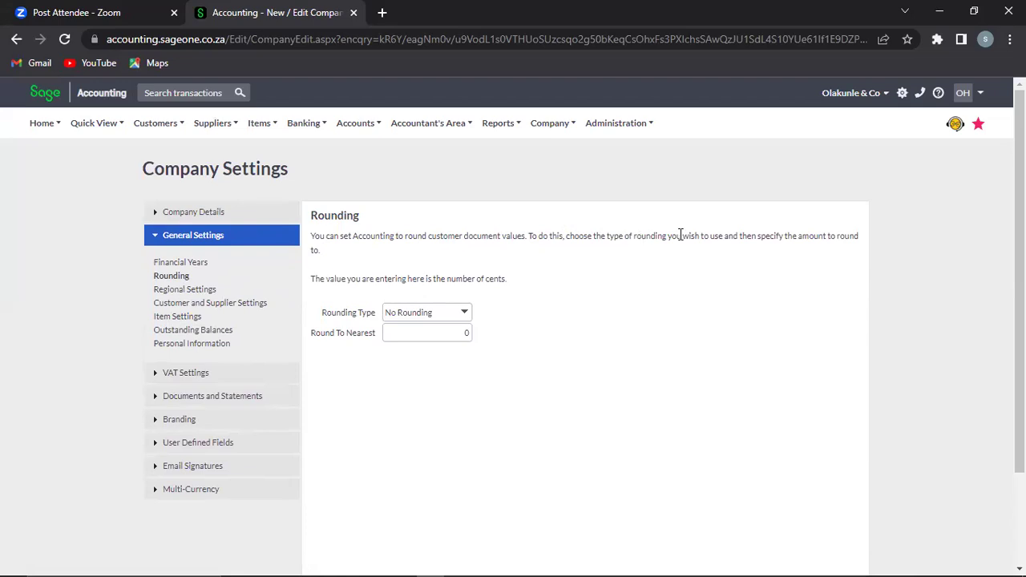
{"action": "left_click", "coordinate": [463, 314]}
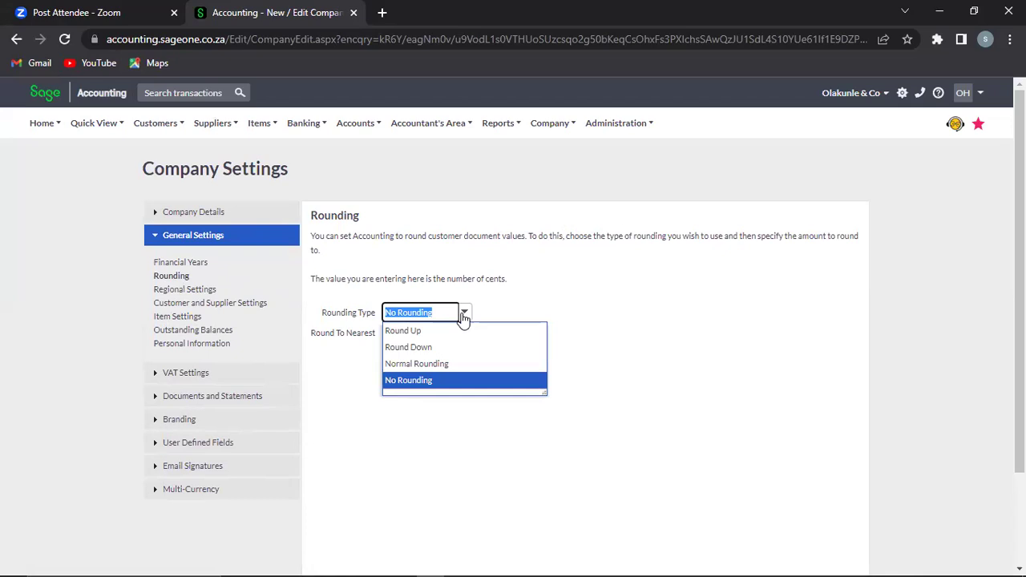
{"action": "left_click", "coordinate": [425, 365]}
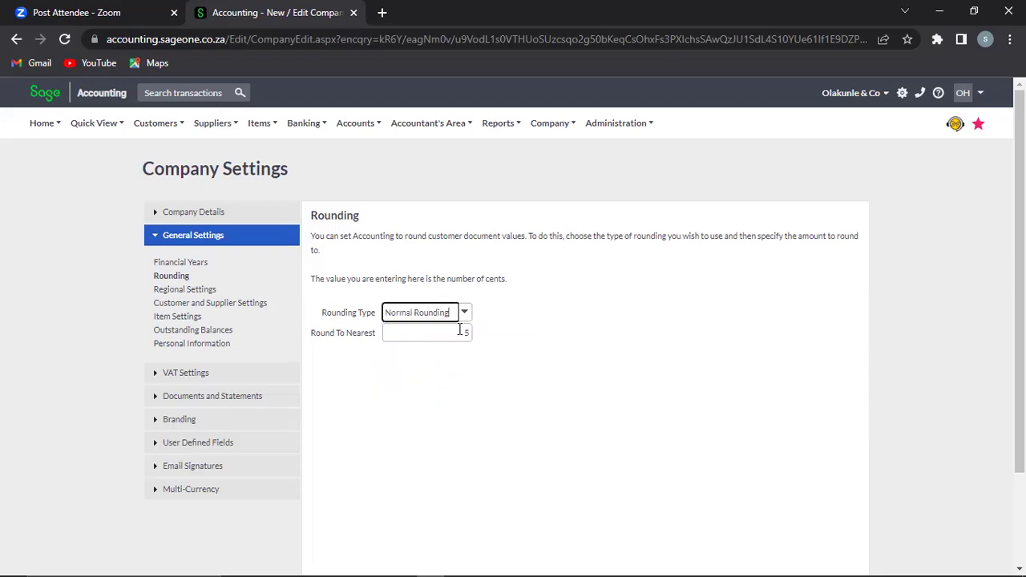
{"action": "left_click", "coordinate": [461, 333]}
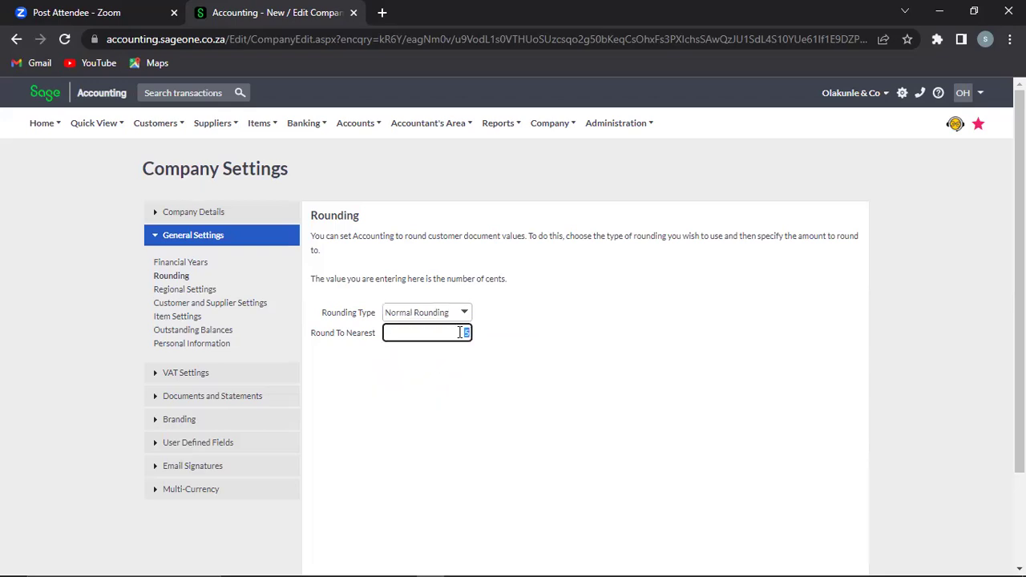
{"action": "type", "text": "10"}
{"action": "key", "text": "BackSpace"}
{"action": "key", "text": "BackSpace"}
{"action": "type", "text": "2"}
{"action": "left_click", "coordinate": [485, 349]}
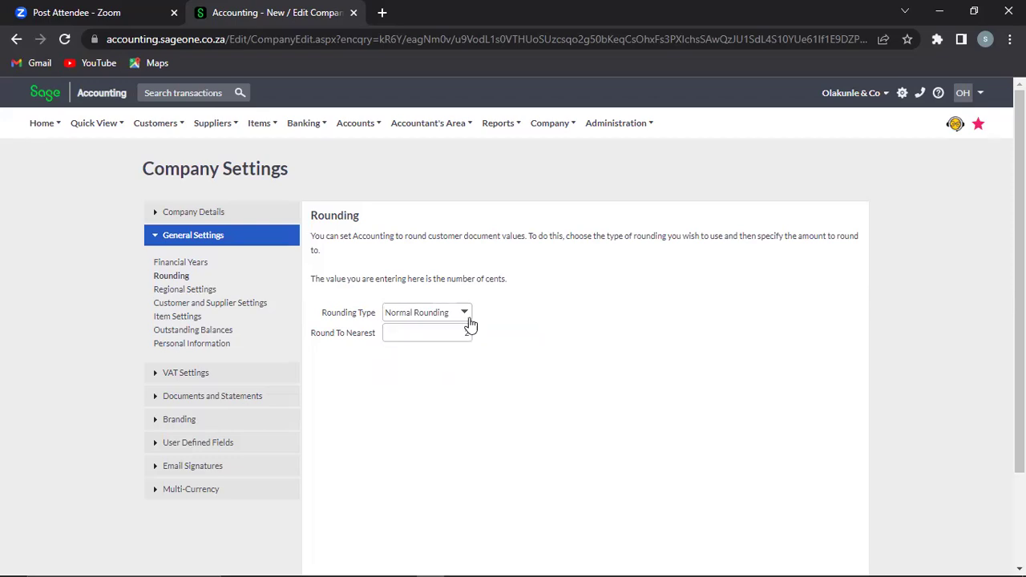
Step: Try Round Down, revert to Normal Rounding at 2, and save the rounding settings
{"action": "left_click", "coordinate": [467, 316]}
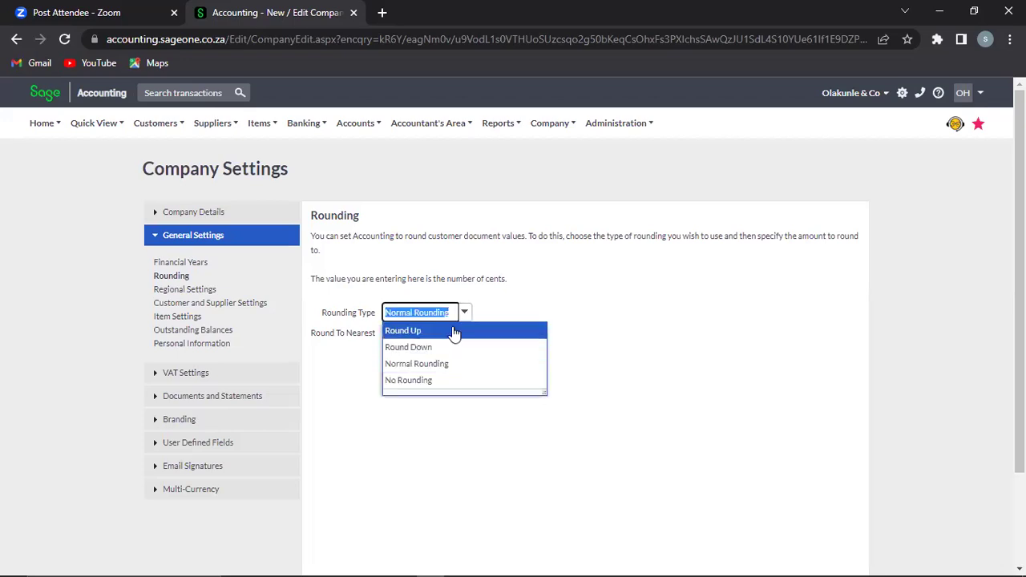
{"action": "left_click", "coordinate": [436, 347]}
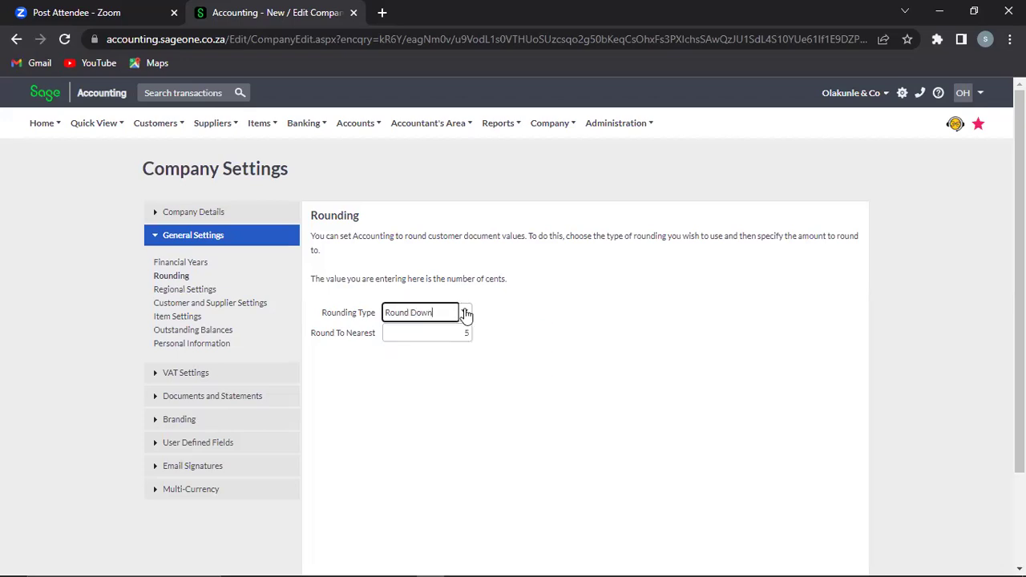
{"action": "left_click", "coordinate": [465, 313]}
{"action": "left_click", "coordinate": [429, 367]}
{"action": "left_click", "coordinate": [447, 337]}
{"action": "type", "text": "2"}
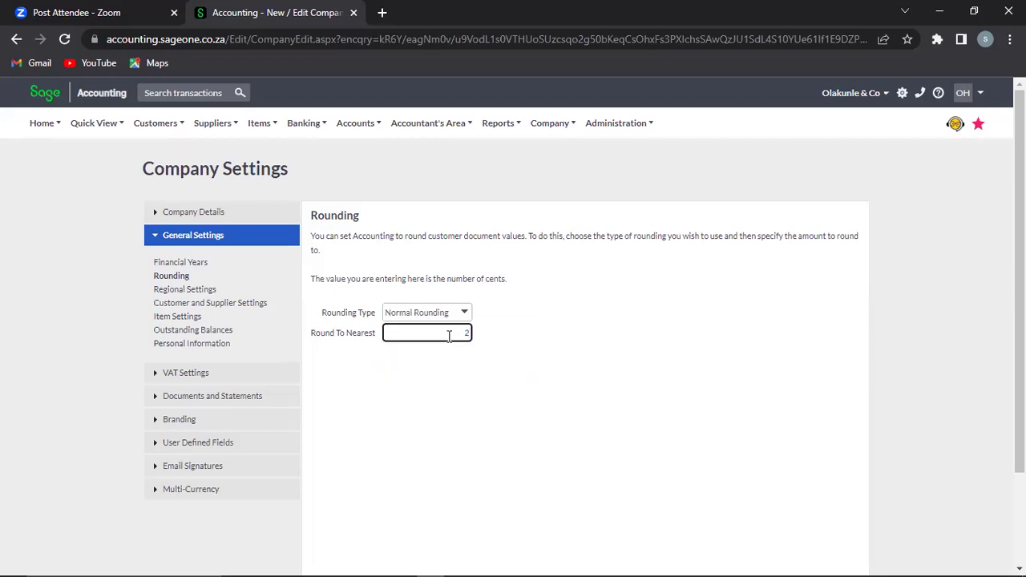
{"action": "left_click", "coordinate": [543, 424]}
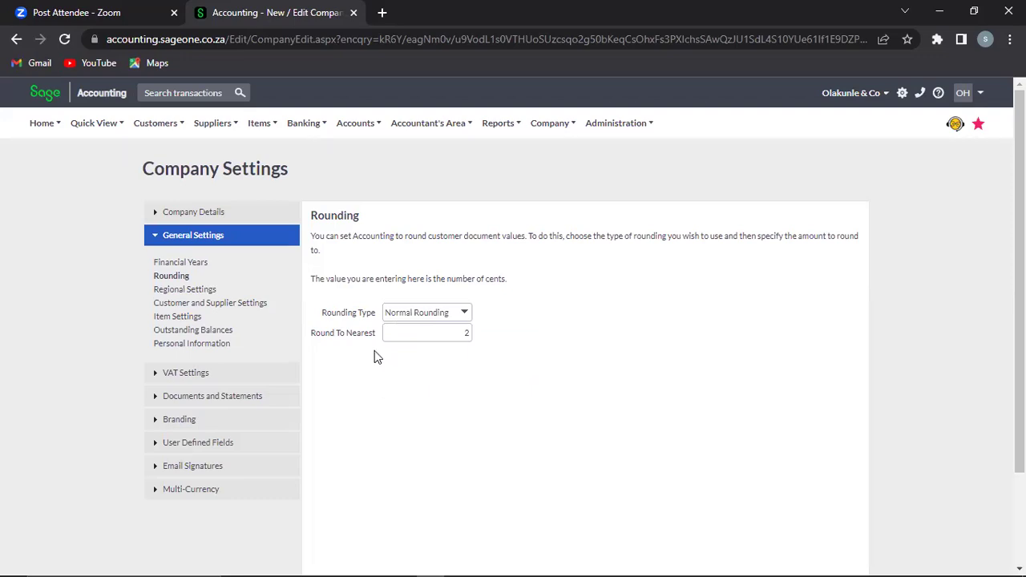
{"action": "scroll", "coordinate": [1018, 321], "scroll_direction": "down", "scroll_amount": 2}
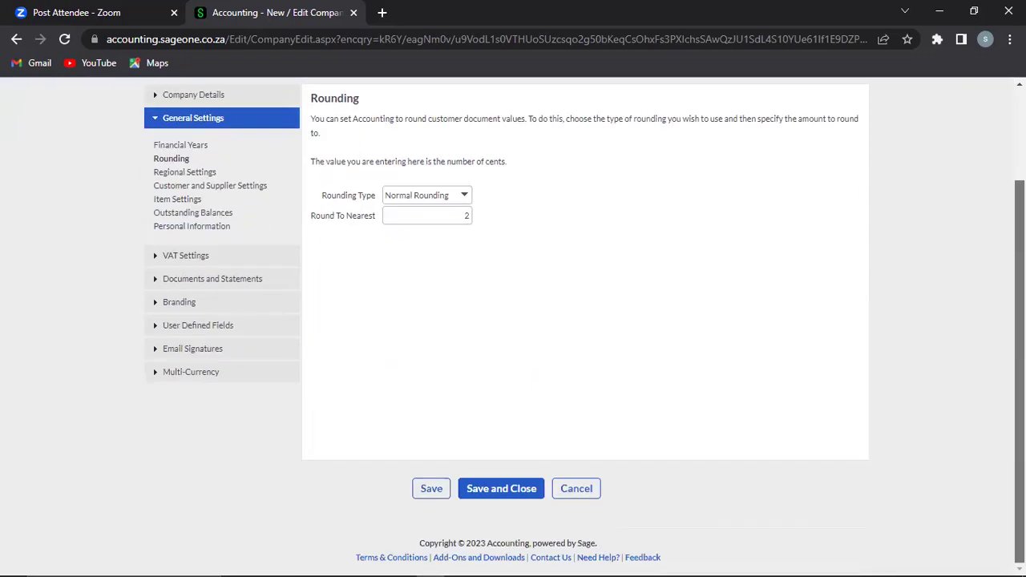
{"action": "left_click", "coordinate": [431, 489]}
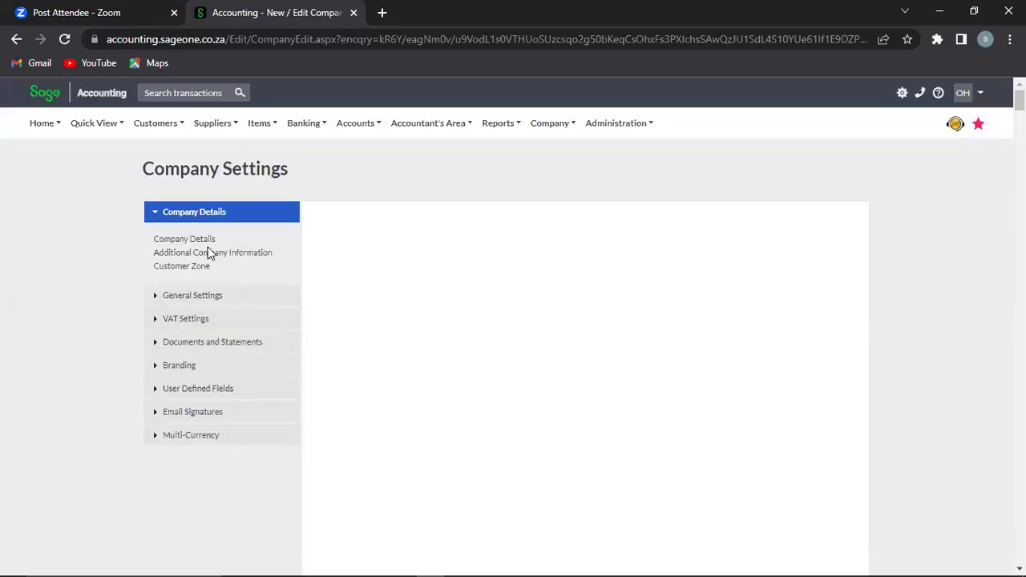
Step: Confirm Regional Settings keep currency symbol N and date format dd/mm/yyyy
{"action": "left_click", "coordinate": [155, 296]}
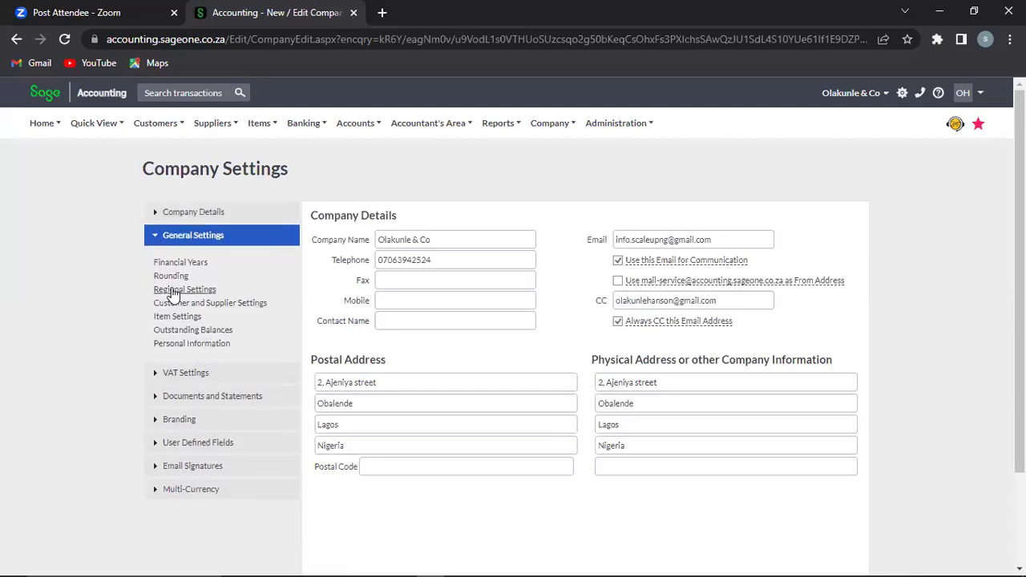
{"action": "left_click", "coordinate": [172, 290]}
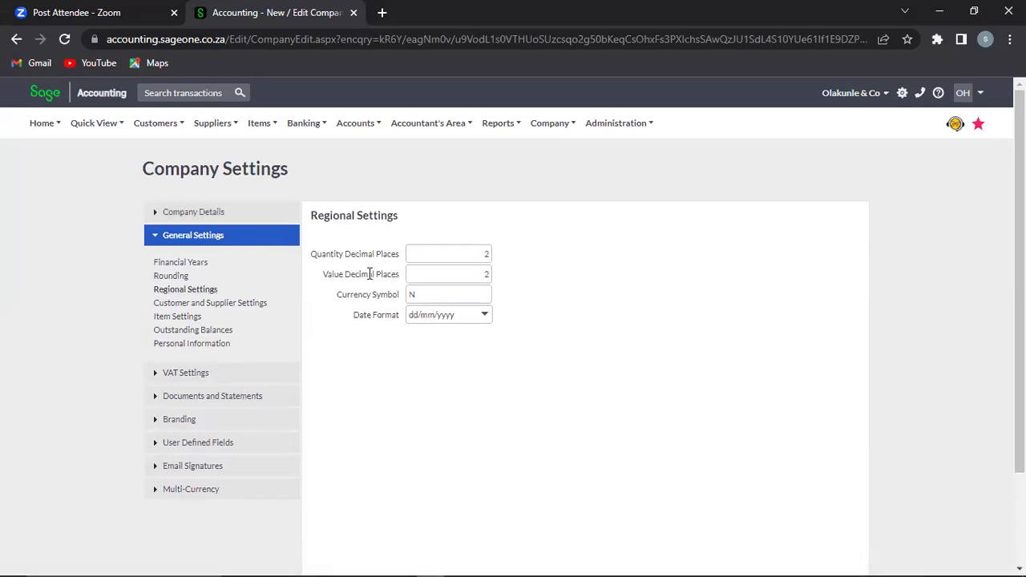
{"action": "double_click", "coordinate": [417, 295]}
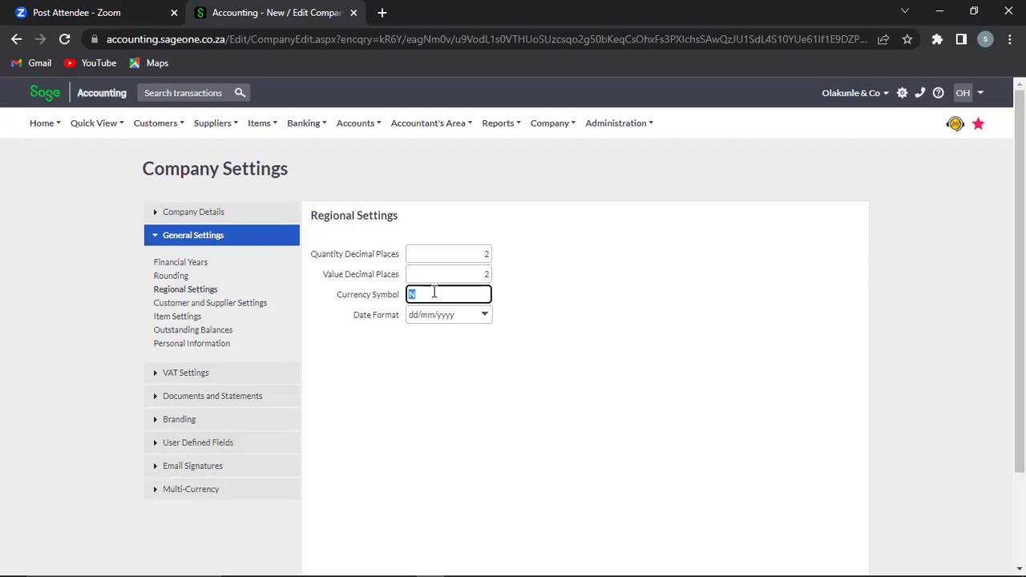
{"action": "left_click", "coordinate": [416, 296]}
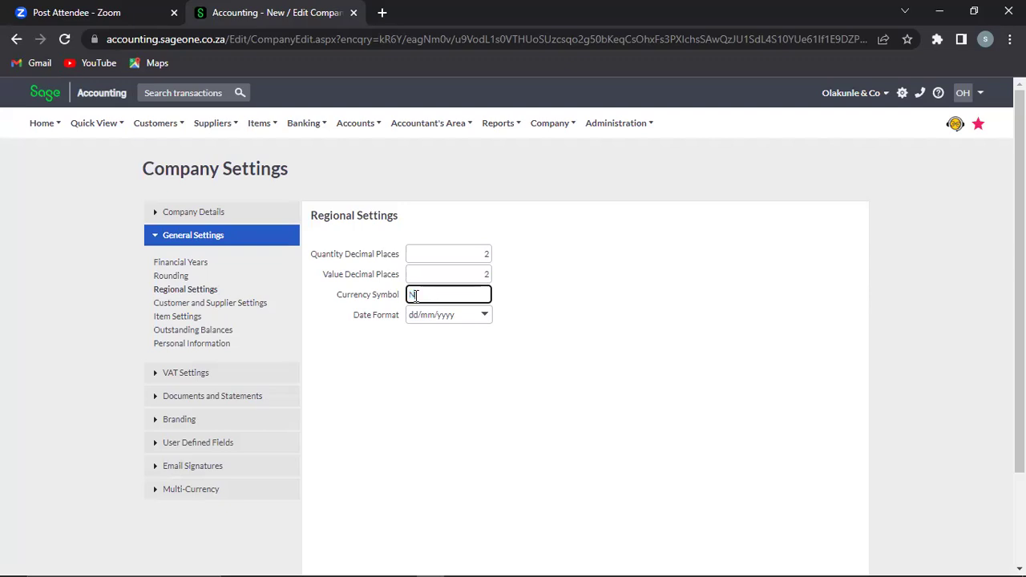
{"action": "left_click", "coordinate": [485, 318]}
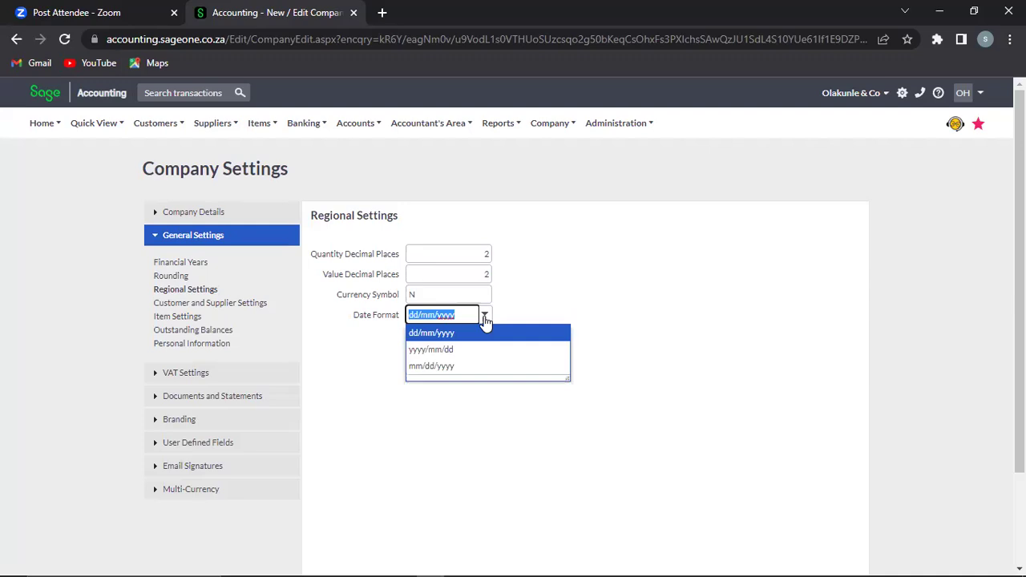
{"action": "left_click", "coordinate": [431, 421]}
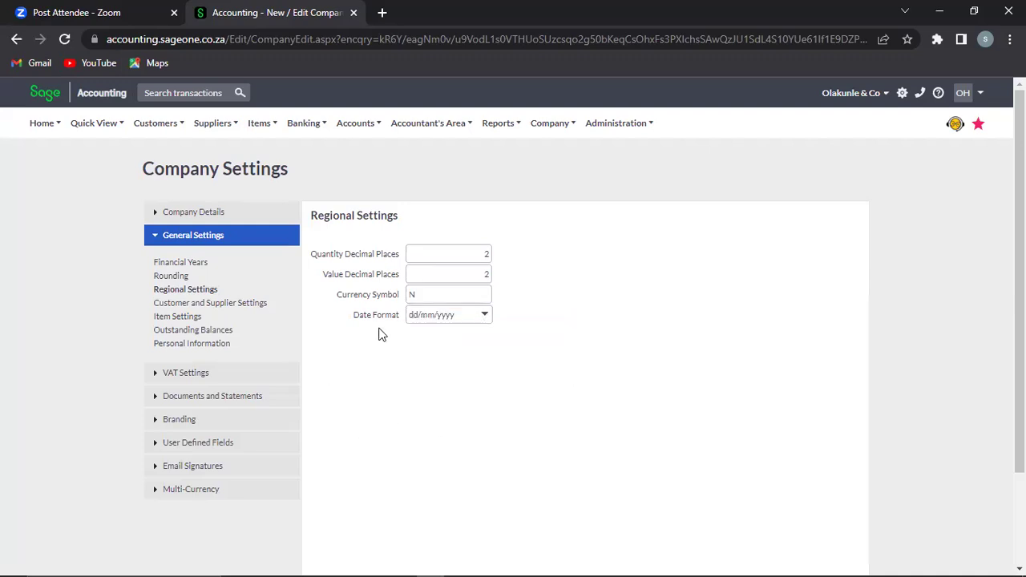
{"action": "left_click", "coordinate": [234, 309]}
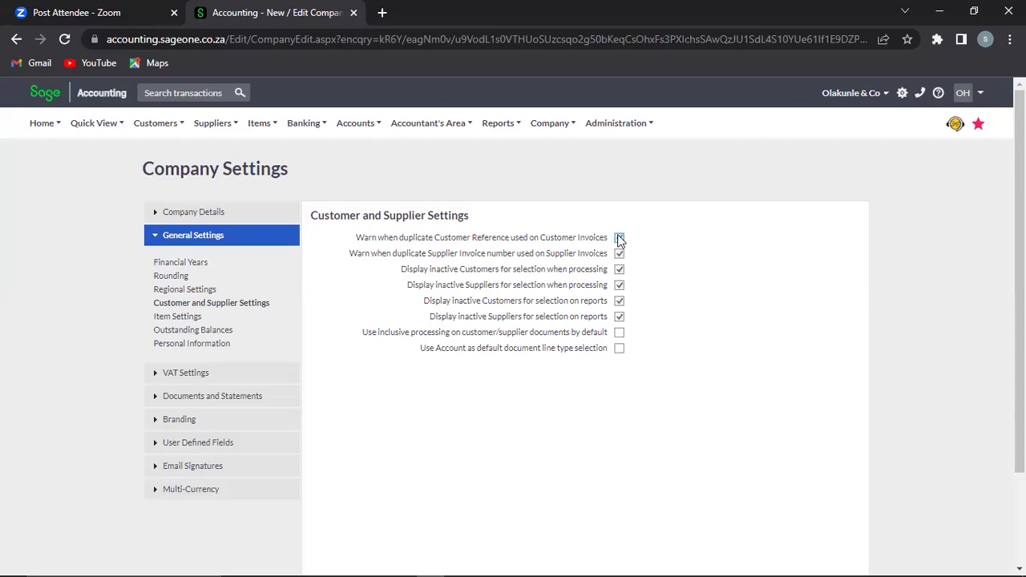
Step: Stop offering inactive customers and make inclusive processing the default on customer and supplier documents
{"action": "left_click", "coordinate": [619, 238]}
{"action": "left_click", "coordinate": [619, 238]}
{"action": "left_click", "coordinate": [619, 270]}
{"action": "left_click", "coordinate": [619, 334]}
{"action": "left_click", "coordinate": [173, 319]}
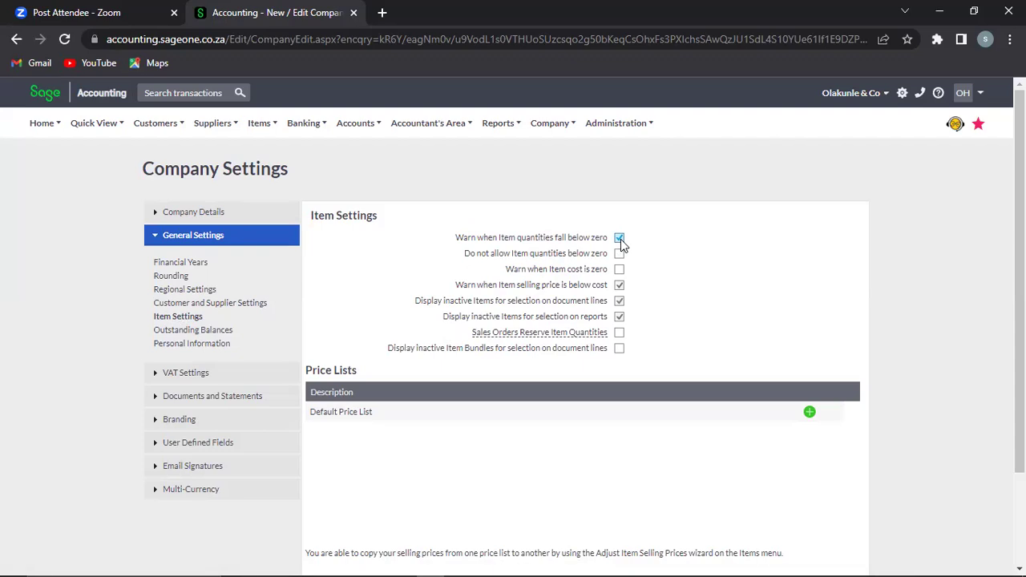
Step: Tick 'Do not allow Item quantities below zero' in Item Settings
{"action": "left_click", "coordinate": [619, 256]}
{"action": "mouse_move", "coordinate": [517, 333]}
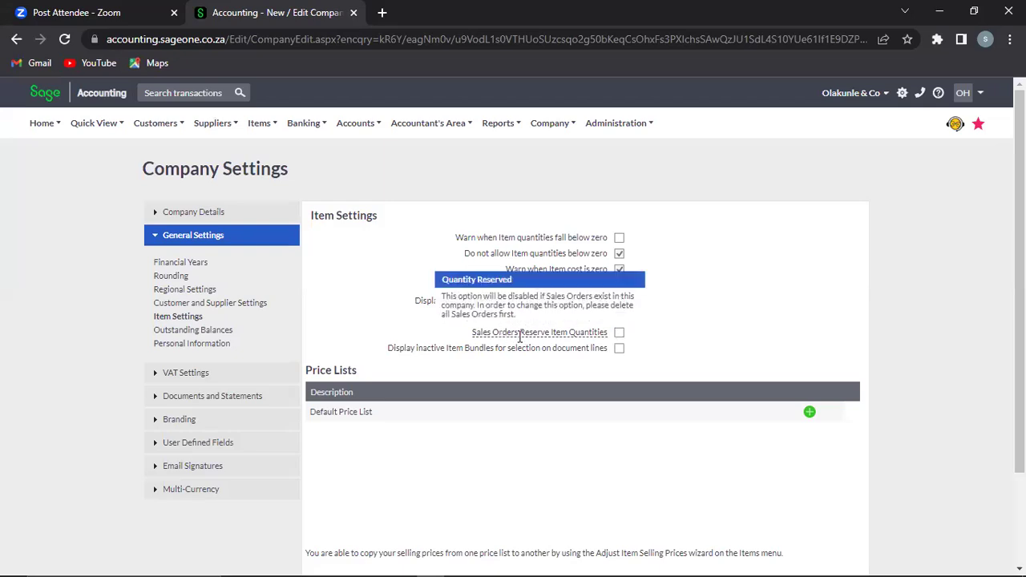
{"action": "left_click", "coordinate": [619, 335]}
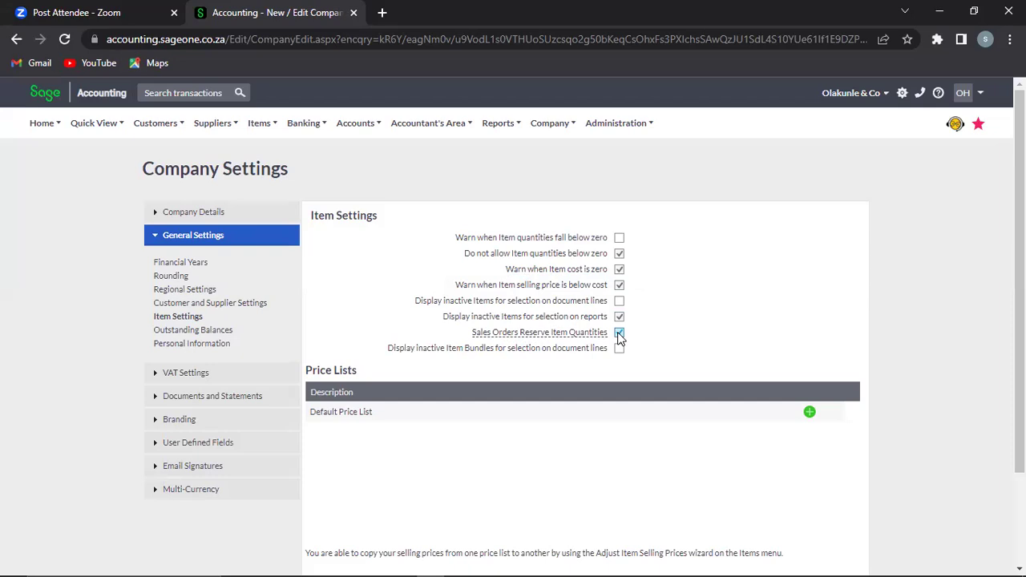
{"action": "left_click", "coordinate": [619, 332]}
Step: Add Price List 2 beneath the Default Price List, leaving the default name unchanged
{"action": "left_click", "coordinate": [355, 414]}
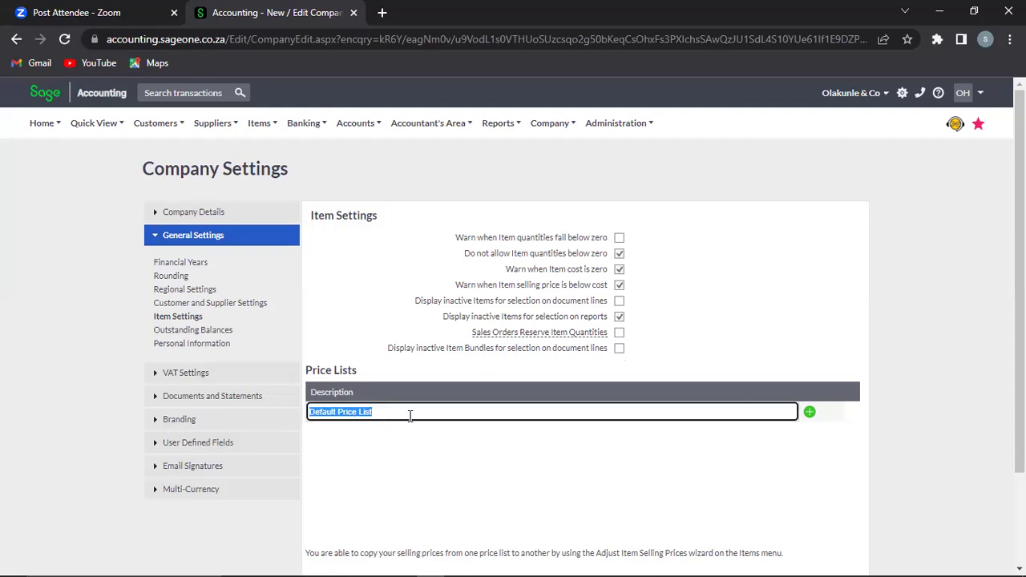
{"action": "left_click", "coordinate": [420, 447]}
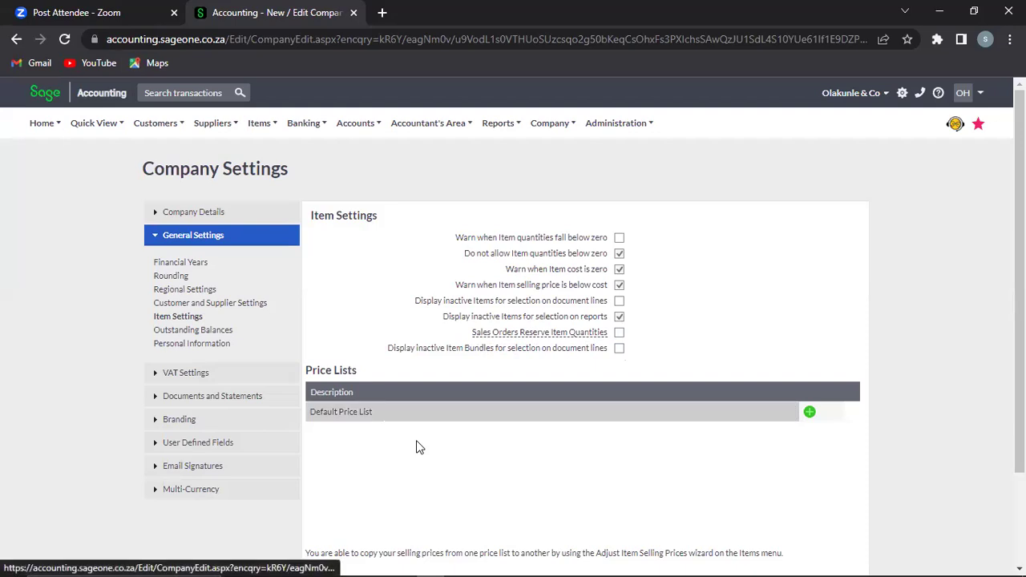
{"action": "left_click", "coordinate": [810, 414]}
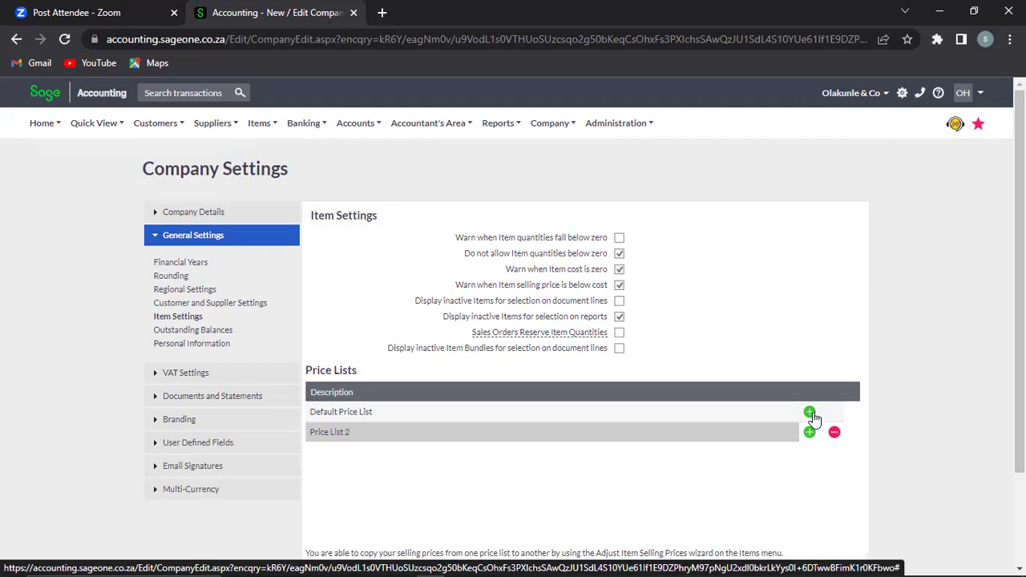
Step: Rename the price lists to Individual Price List and Corporate Price List
{"action": "left_click", "coordinate": [393, 435]}
{"action": "type", "text": "Col"}
{"action": "type", "text": "porate"}
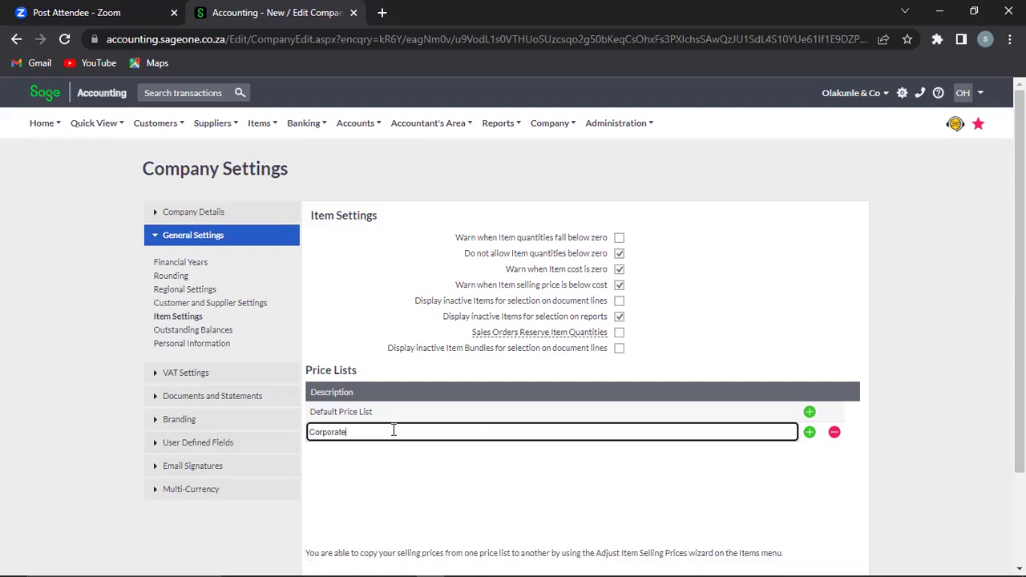
{"action": "left_click", "coordinate": [395, 413]}
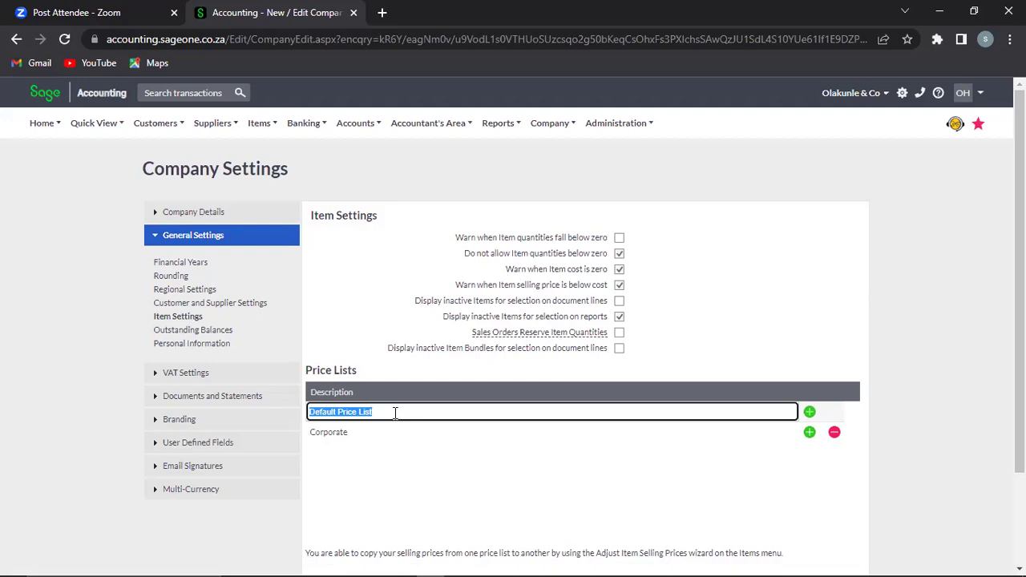
{"action": "type", "text": "Indi"}
{"action": "type", "text": "vid"}
{"action": "type", "text": "ual"}
{"action": "type", "text": " Pric"}
{"action": "type", "text": "e"}
{"action": "type", "text": " List"}
{"action": "left_click_drag", "start_coordinate": [385, 411], "coordinate": [345, 410]}
{"action": "left_click", "coordinate": [367, 433]}
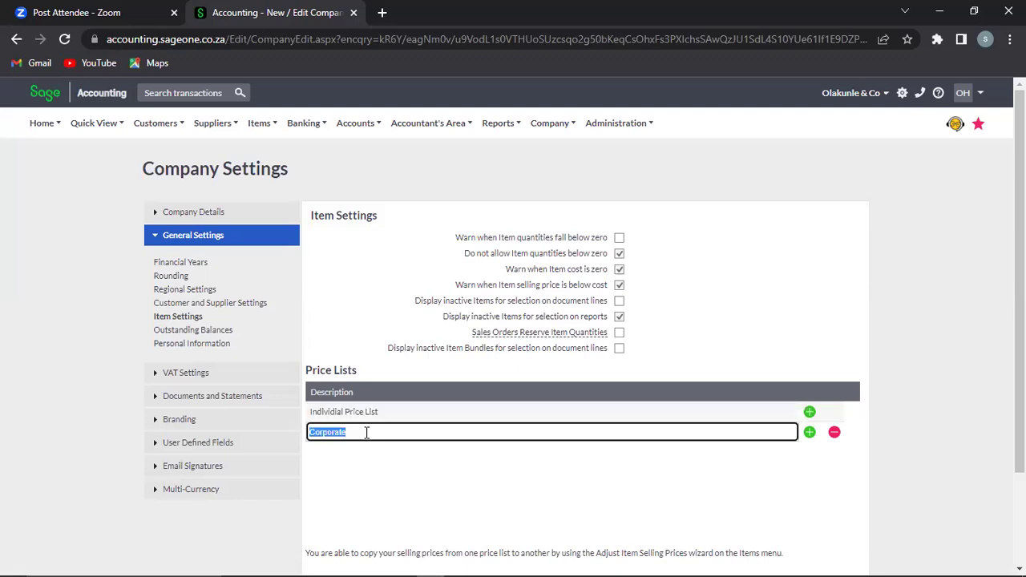
{"action": "left_click", "coordinate": [367, 433]}
{"action": "type", "text": "Price List"}
Step: Correct the misspelled 'Individial' to 'Individual' in the first price list name
{"action": "left_click", "coordinate": [326, 415]}
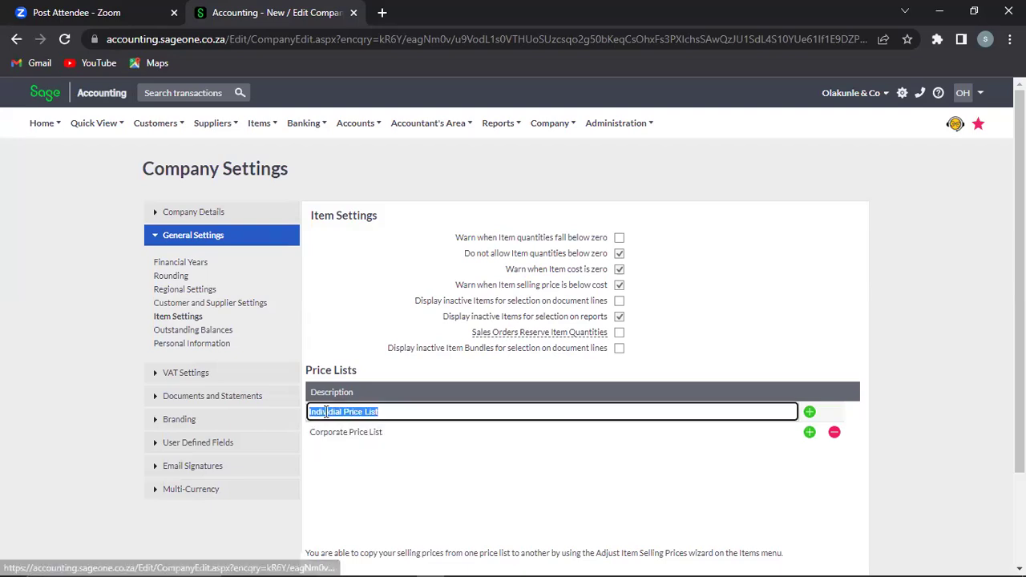
{"action": "left_click", "coordinate": [337, 412]}
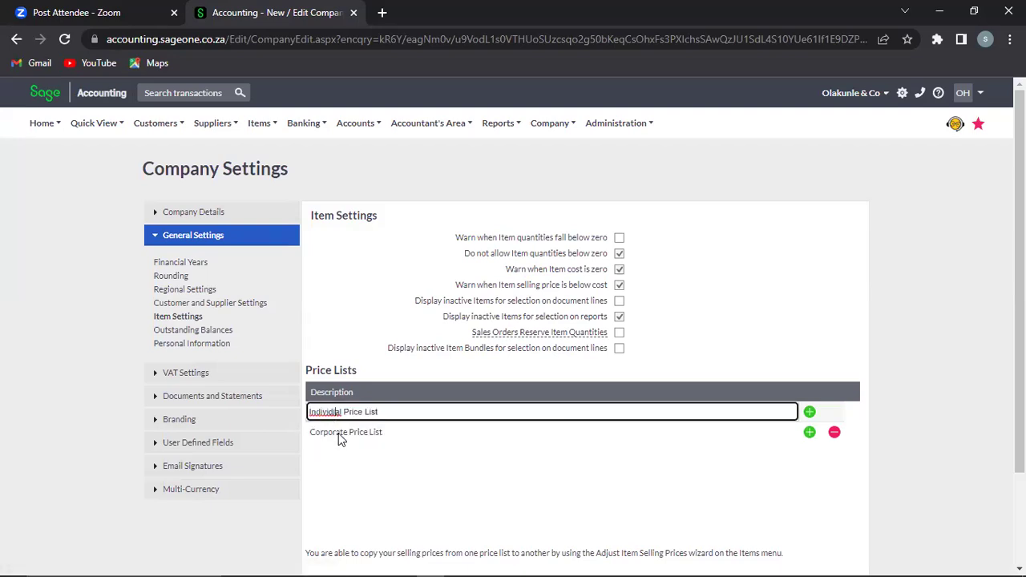
{"action": "key", "text": "BackSpace"}
{"action": "type", "text": "u"}
{"action": "left_click", "coordinate": [361, 437]}
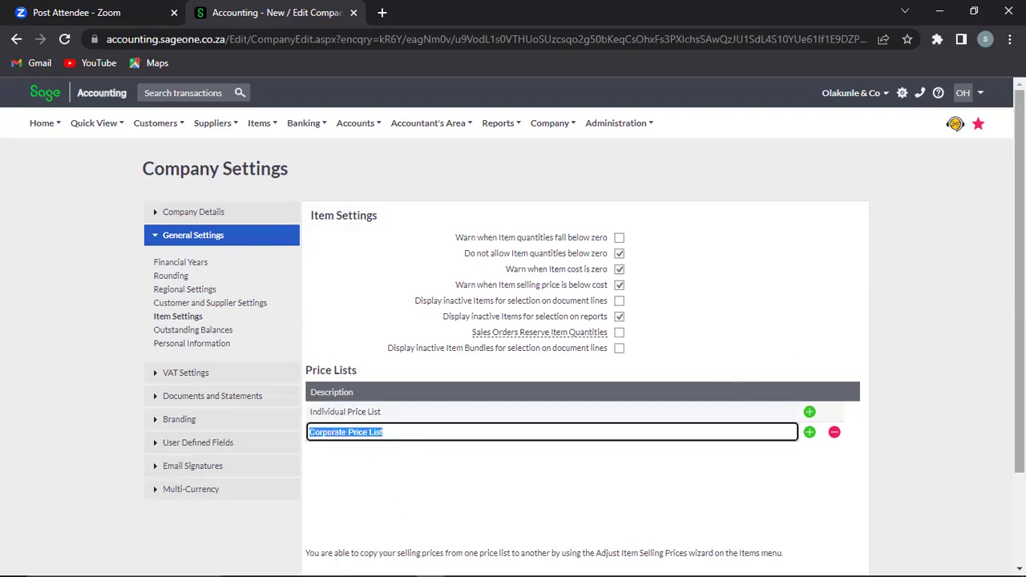
{"action": "scroll", "coordinate": [664, 457], "scroll_direction": "down", "scroll_amount": 2}
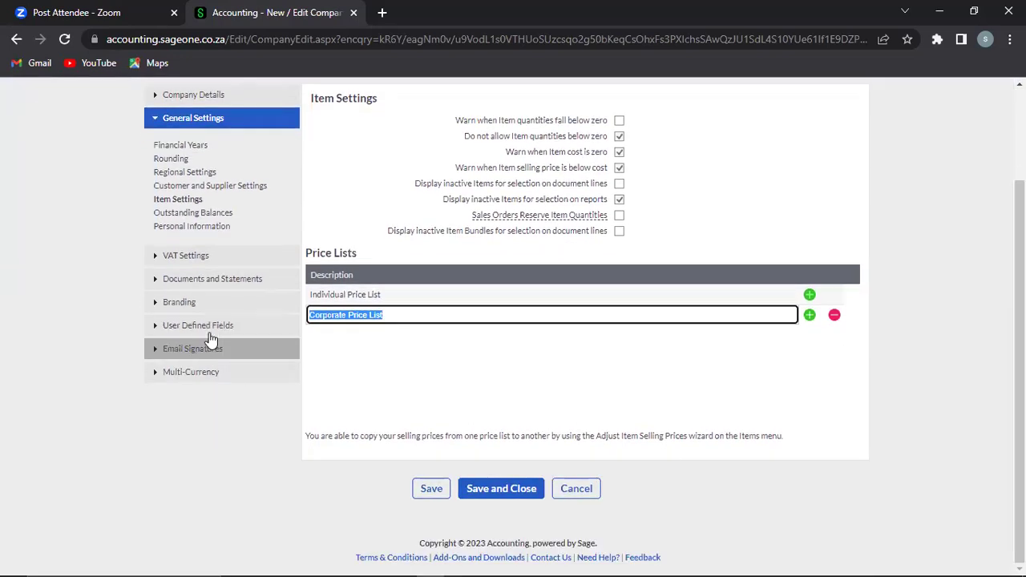
Step: Save the price lists, then view the Outstanding Balances ageing options with monthly ageing kept on
{"action": "left_click", "coordinate": [433, 489]}
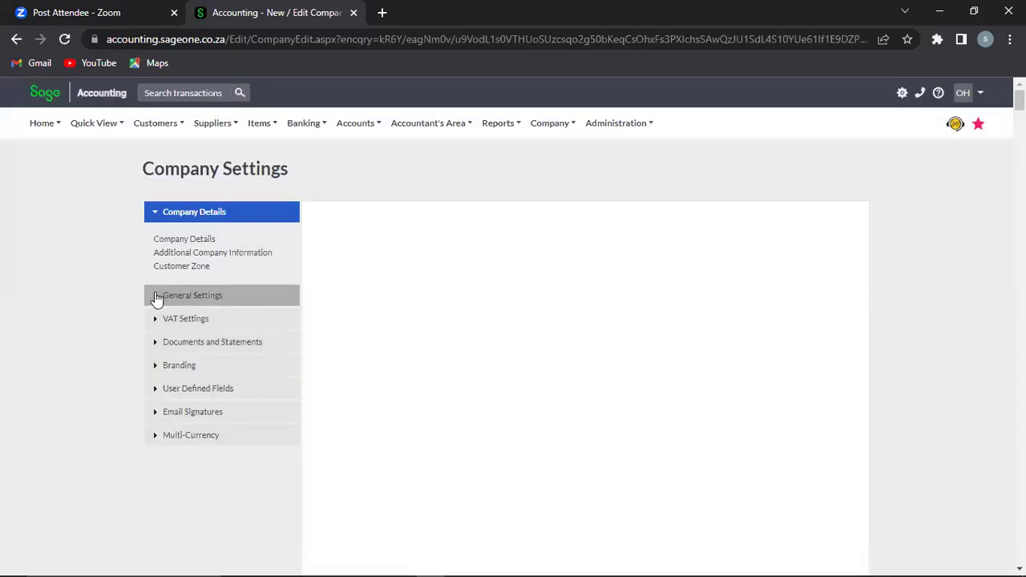
{"action": "left_click", "coordinate": [159, 297]}
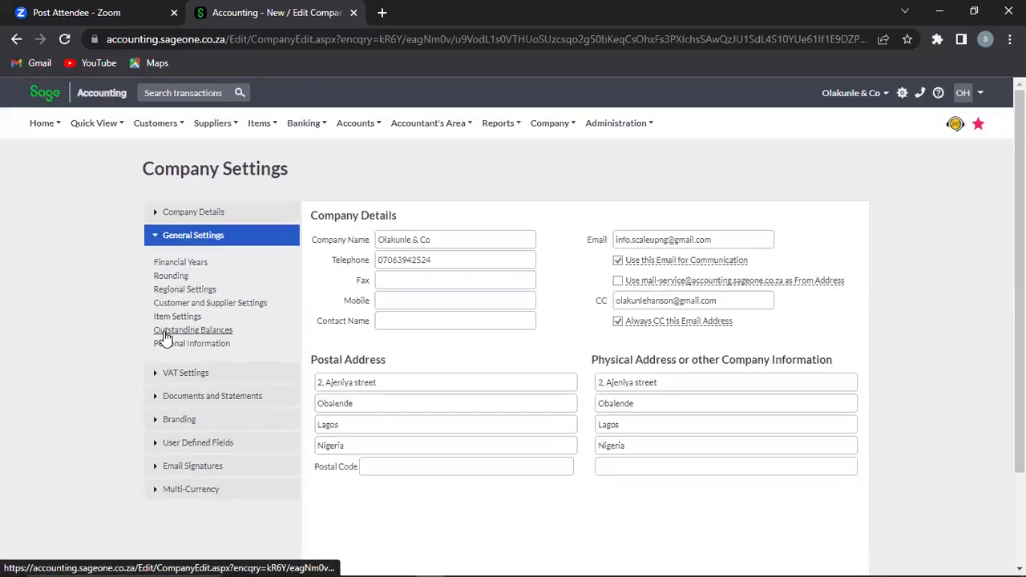
{"action": "left_click", "coordinate": [165, 333]}
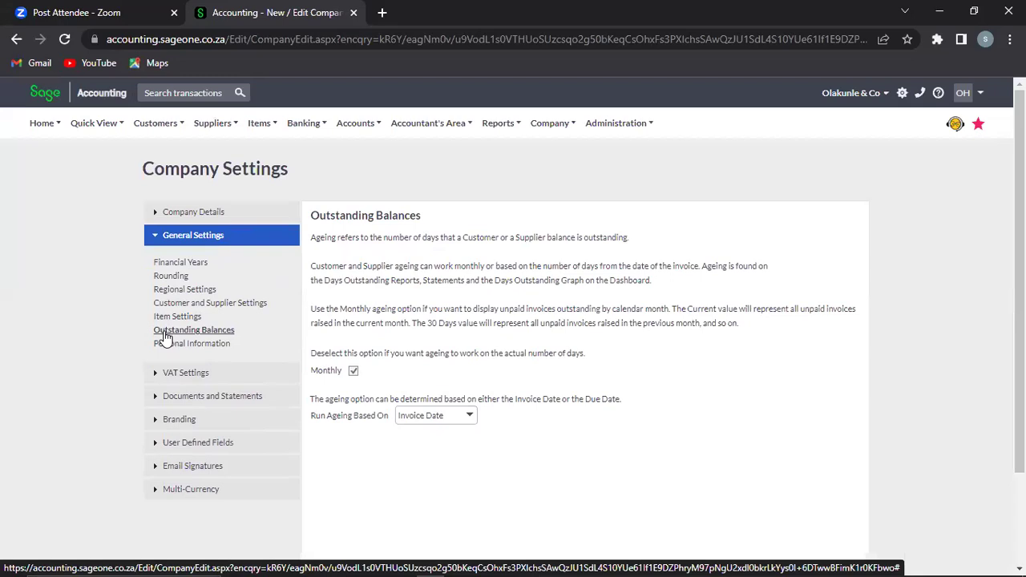
{"action": "left_click", "coordinate": [354, 372]}
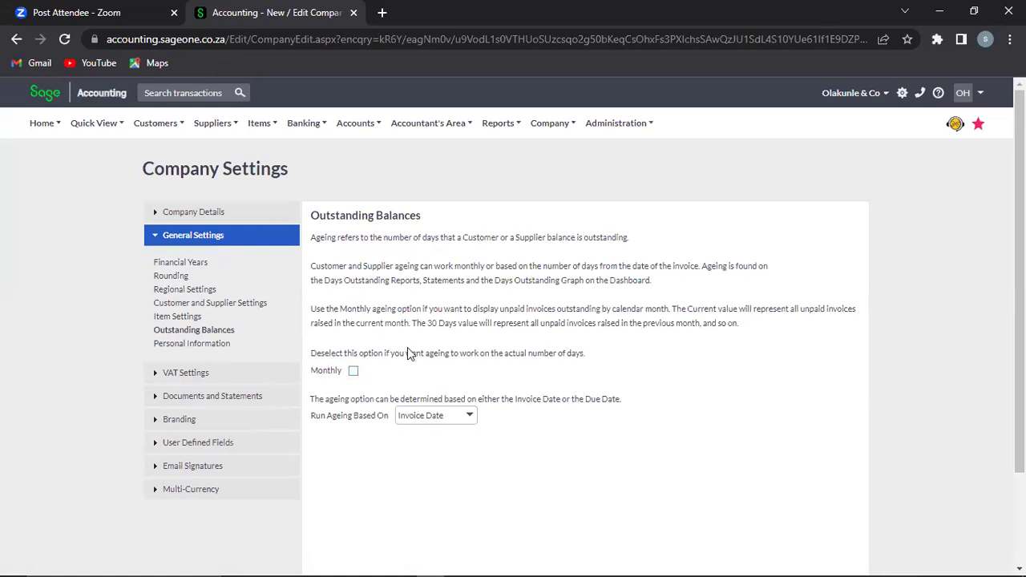
{"action": "left_click", "coordinate": [354, 373]}
{"action": "left_click", "coordinate": [470, 418]}
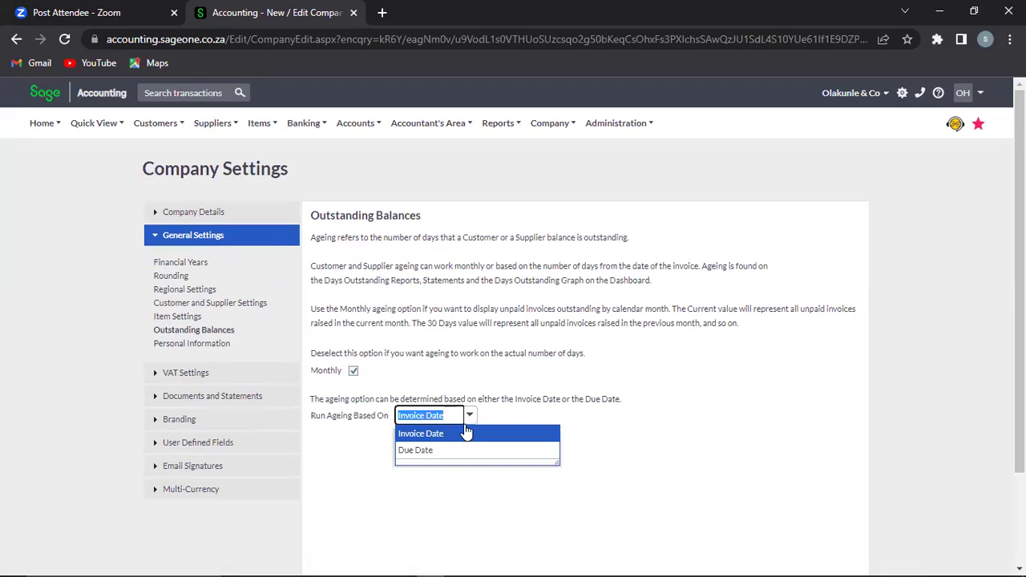
Step: Set Run Ageing Based On to Due Date and view the Personal Information retention page
{"action": "left_click", "coordinate": [453, 452]}
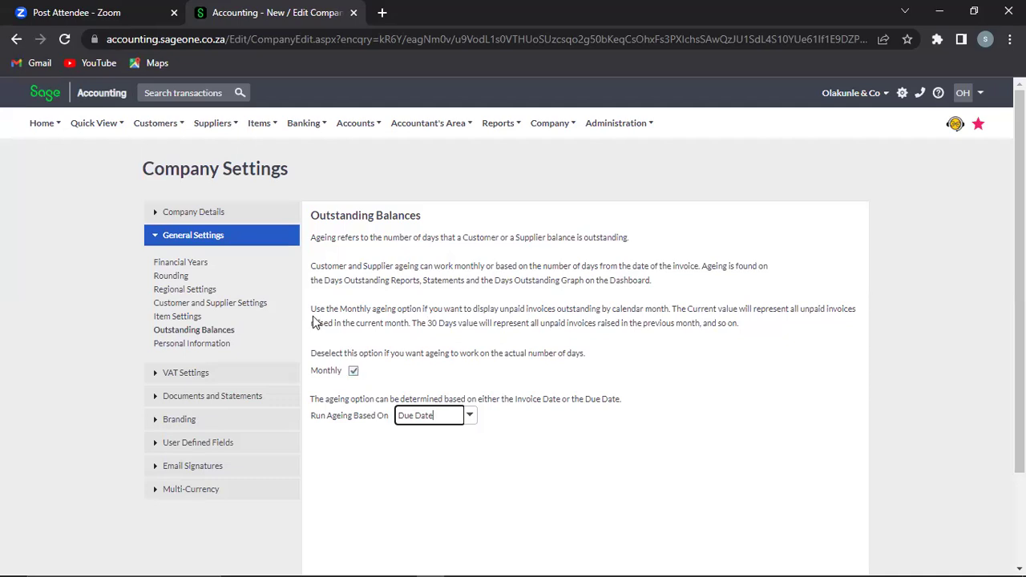
{"action": "left_click", "coordinate": [178, 347]}
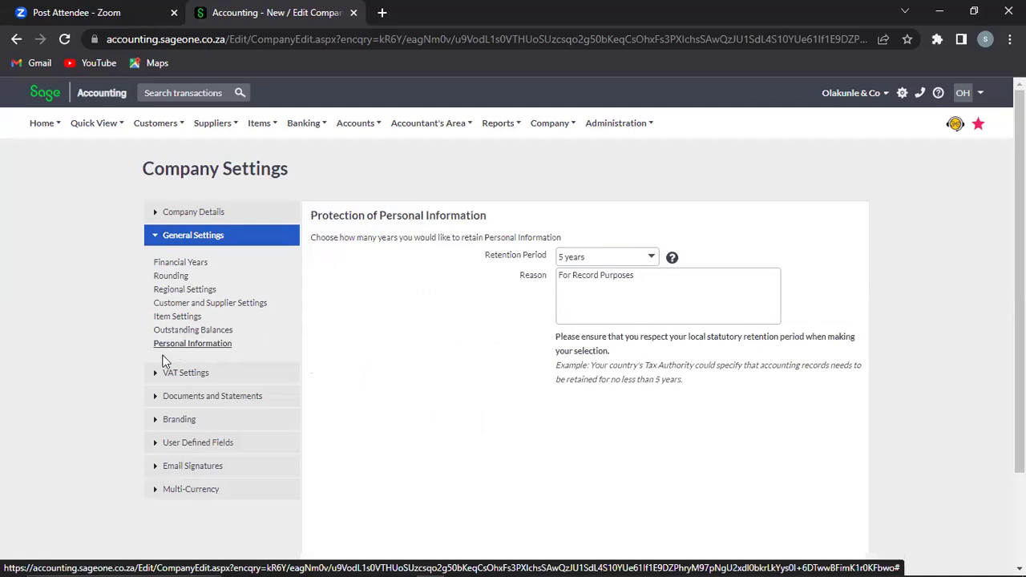
{"action": "left_click", "coordinate": [176, 373]}
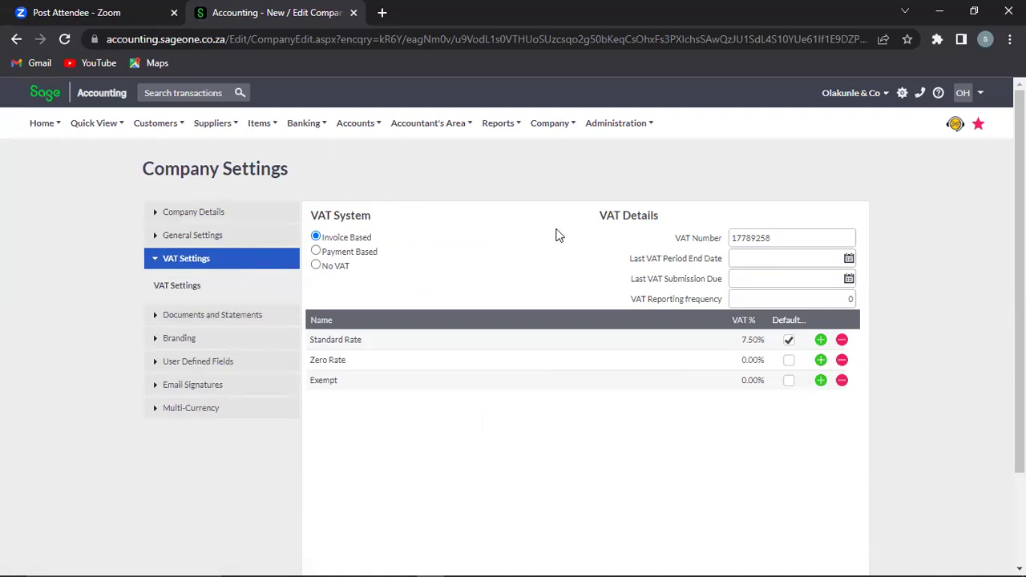
{"action": "left_click", "coordinate": [353, 252]}
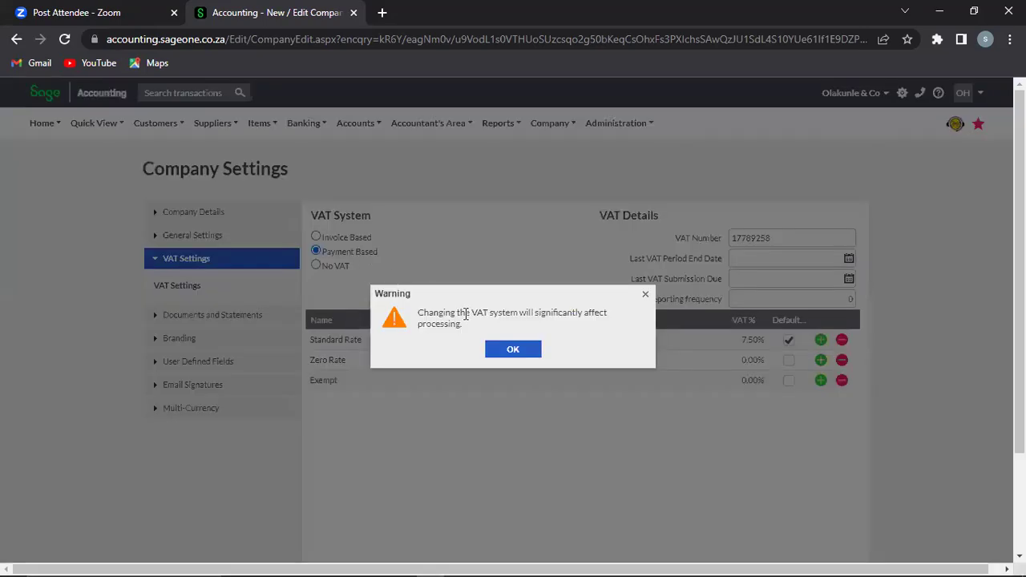
{"action": "left_click", "coordinate": [513, 350]}
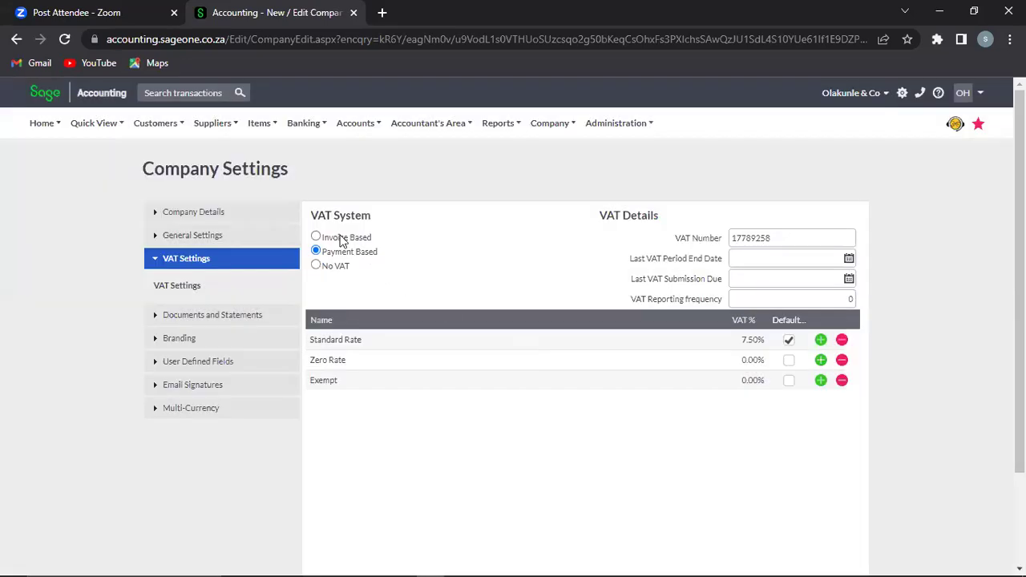
{"action": "left_click", "coordinate": [340, 239]}
{"action": "left_click", "coordinate": [514, 358]}
Step: Add a VAT rate named WHT at 10% beneath the Exempt rate
{"action": "left_click", "coordinate": [820, 382]}
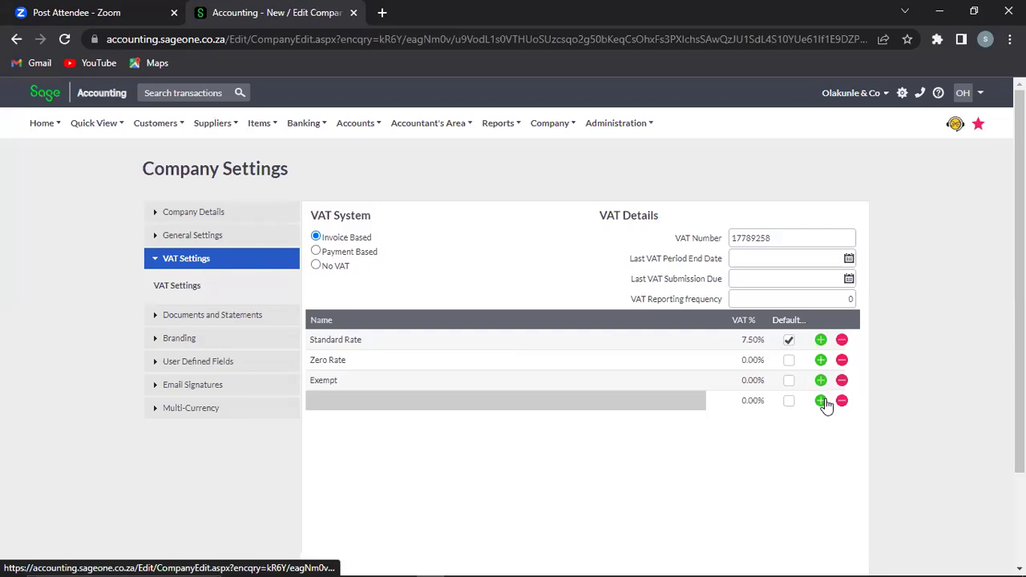
{"action": "left_click", "coordinate": [590, 405]}
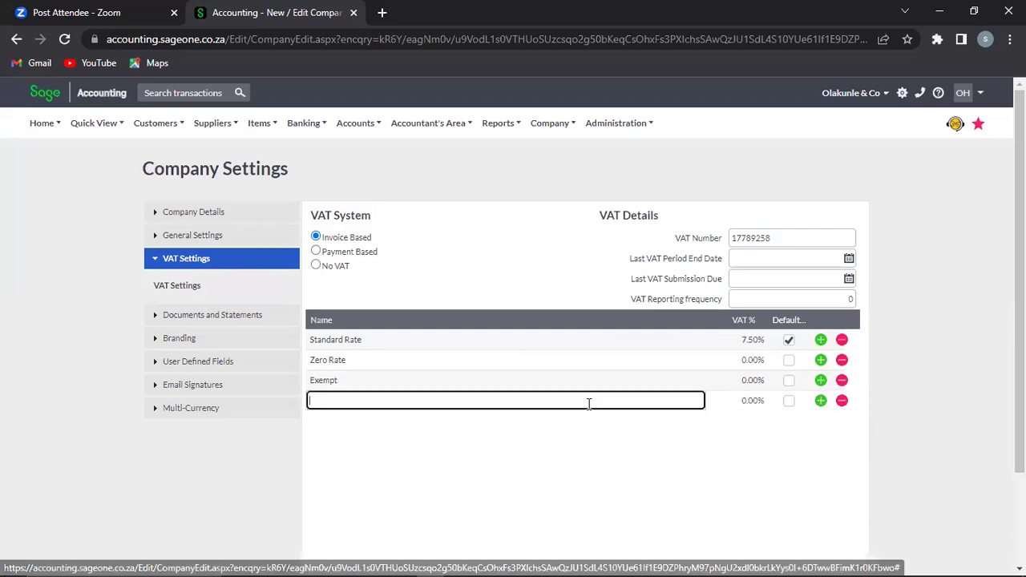
{"action": "type", "text": "WHT"}
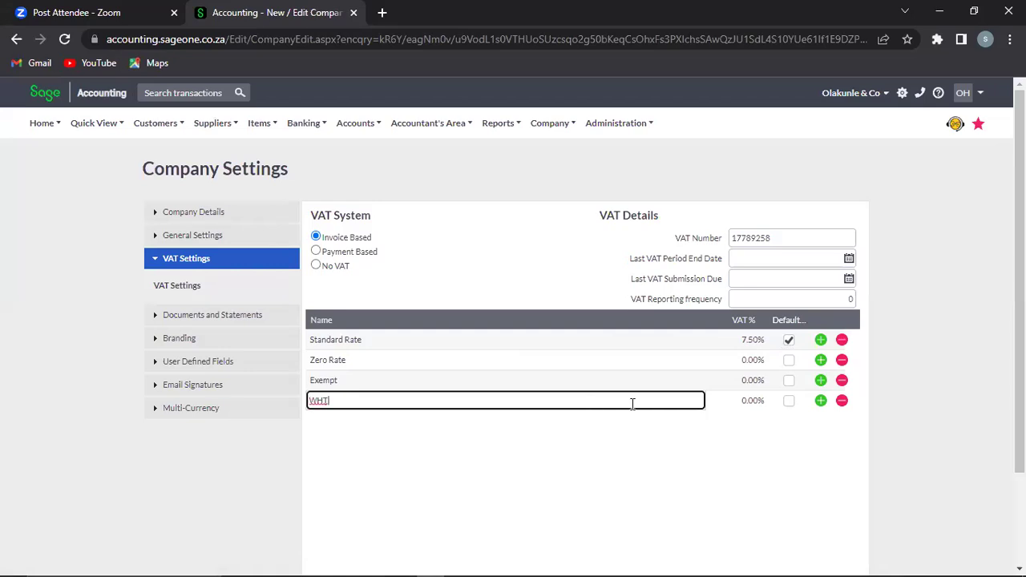
{"action": "left_click", "coordinate": [752, 403]}
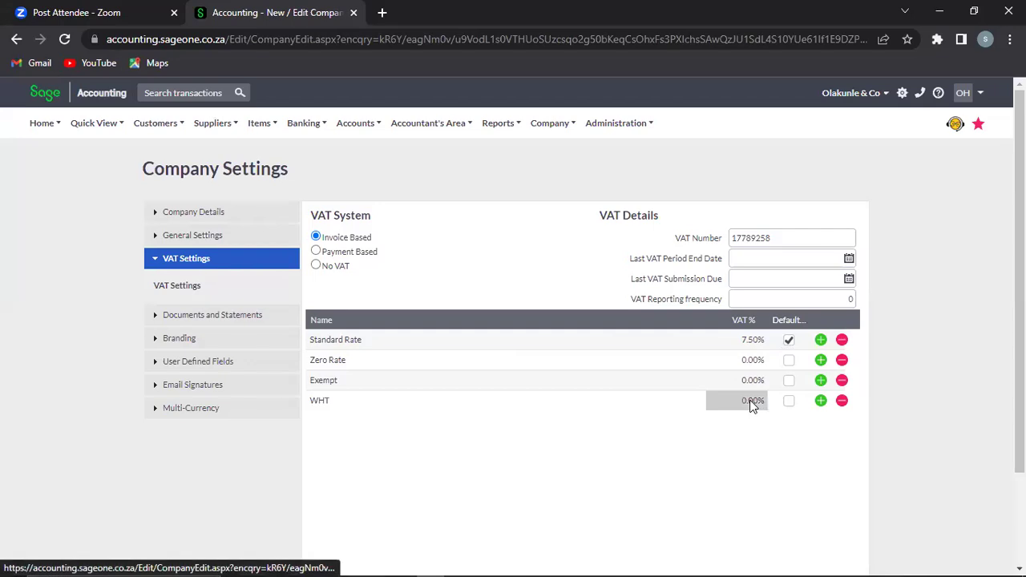
{"action": "left_click", "coordinate": [752, 403]}
{"action": "type", "text": "10"}
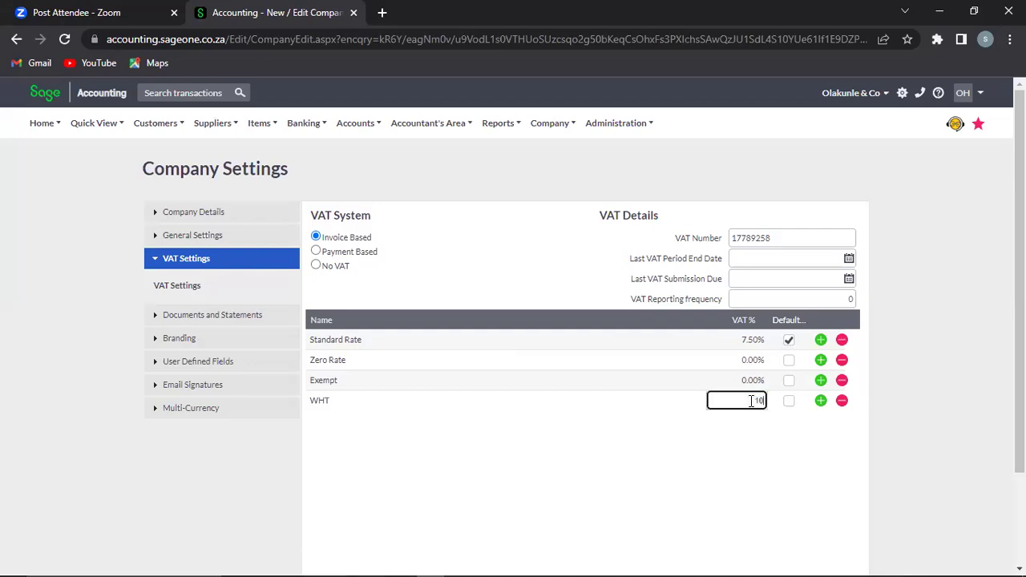
{"action": "type", "text": "0"}
{"action": "key", "text": "BackSpace"}
{"action": "left_click", "coordinate": [844, 441]}
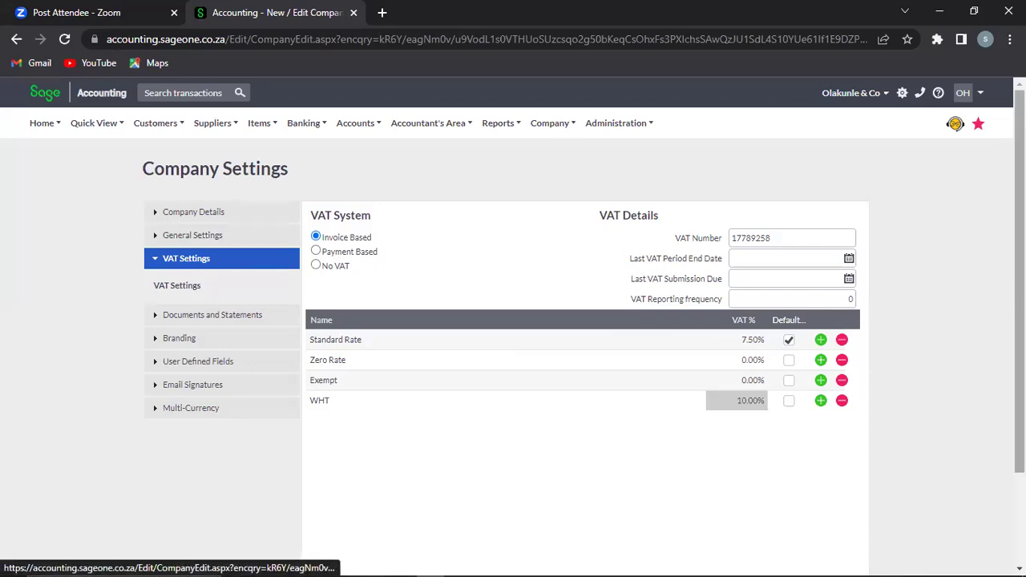
{"action": "scroll", "coordinate": [513, 321], "scroll_direction": "down", "scroll_amount": 2}
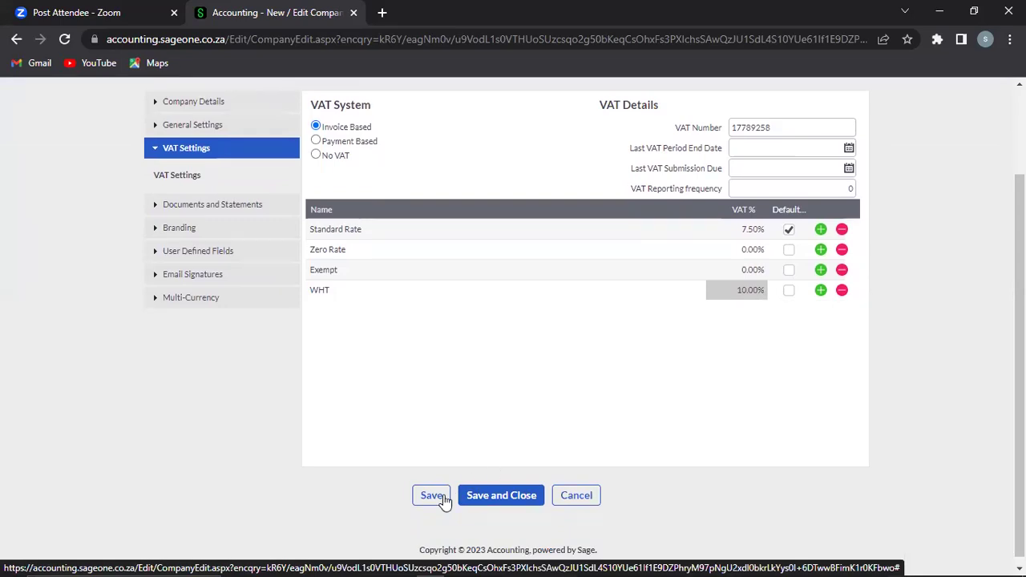
Step: Save the VAT settings with WHT at 10.00% alongside the Standard, Zero and Exempt rates
{"action": "left_click", "coordinate": [441, 497]}
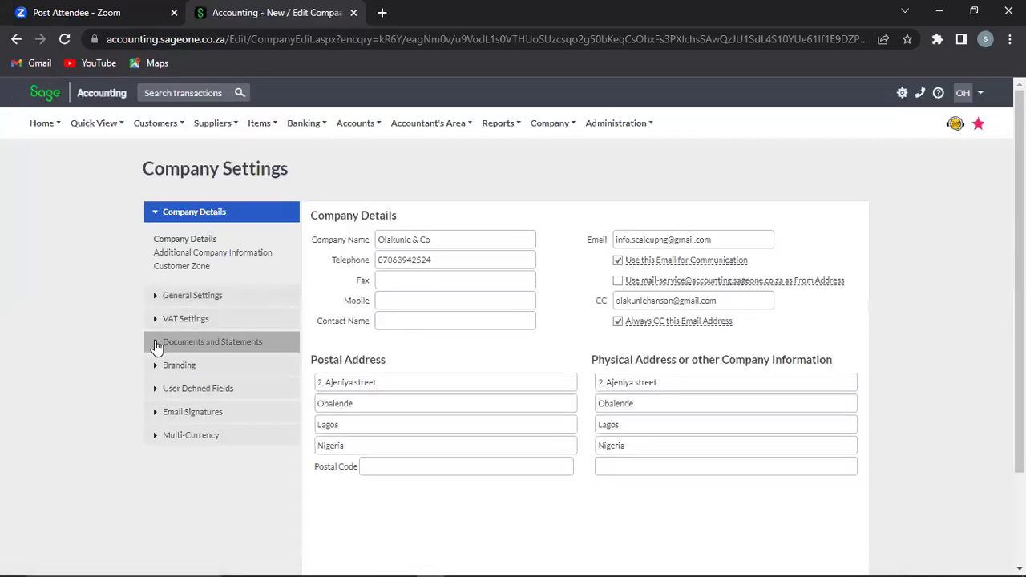
Step: Write the Current statement message: 'Thank you for your purchase please indicate payment when it is done'
{"action": "left_click", "coordinate": [156, 343]}
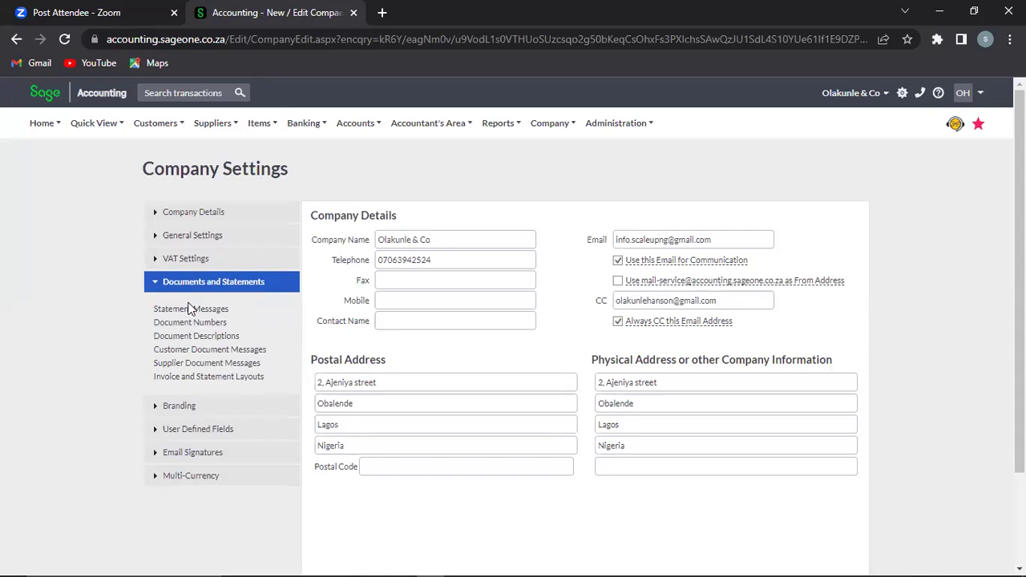
{"action": "left_click", "coordinate": [190, 311]}
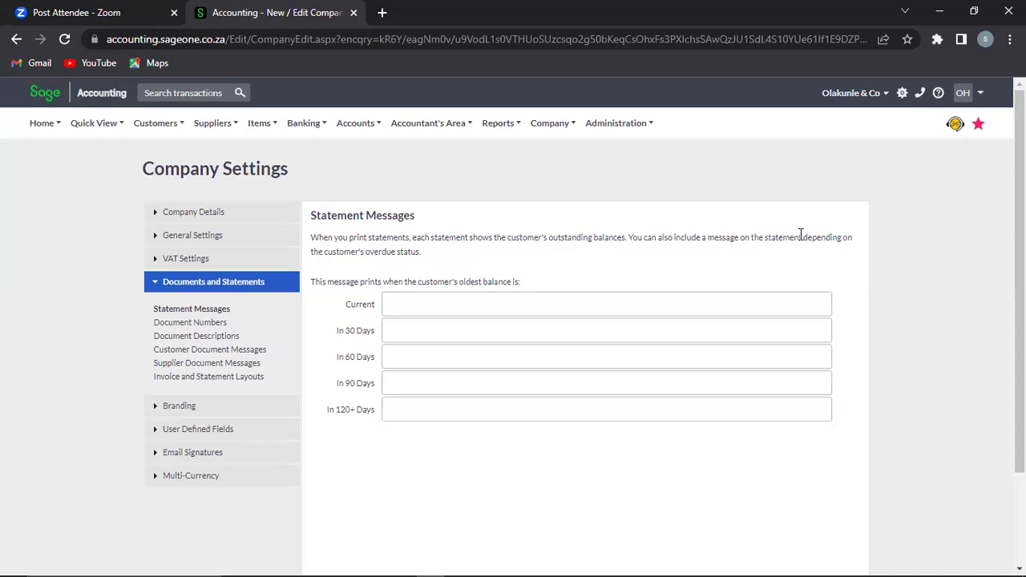
{"action": "left_click", "coordinate": [418, 307]}
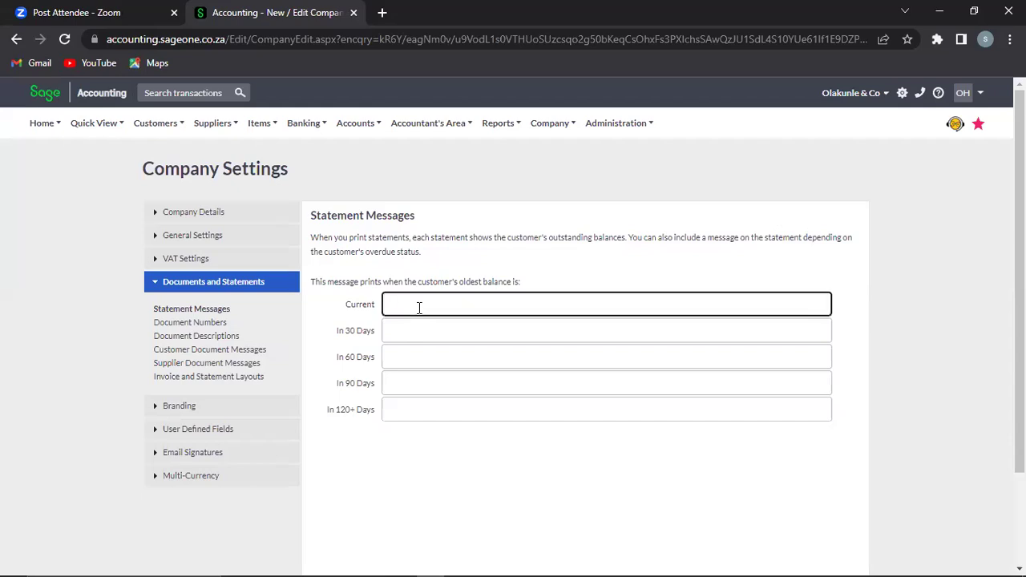
{"action": "type", "text": "Thank you for your purchase please indicate payment"}
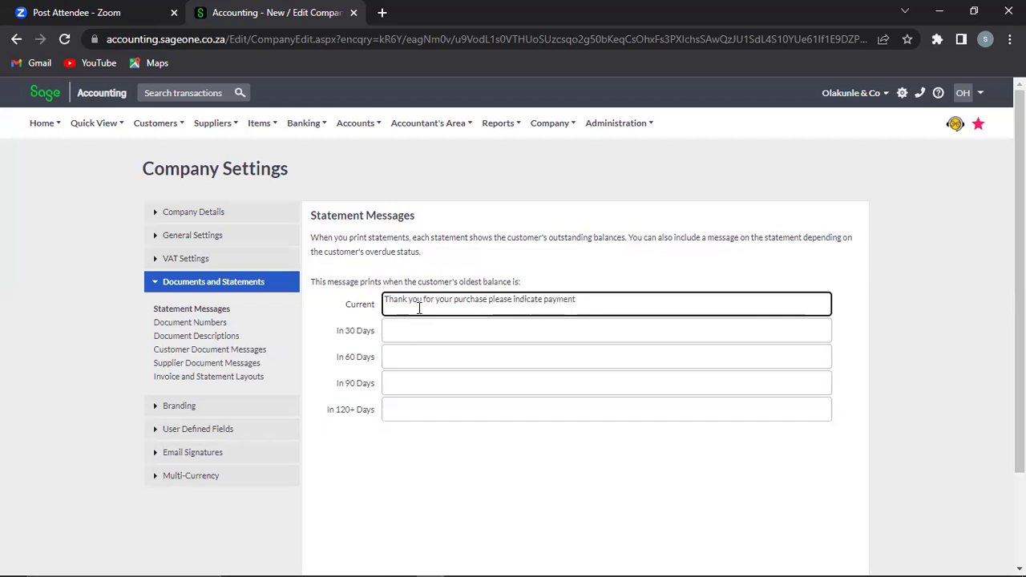
{"action": "key", "text": "BackSpace"}
{"action": "key", "text": "BackSpace"}
{"action": "key", "text": "BackSpace"}
{"action": "key", "text": "BackSpace"}
{"action": "key", "text": "BackSpace"}
{"action": "key", "text": "BackSpace"}
{"action": "type", "text": "payment when it is done"}
{"action": "left_click_drag", "start_coordinate": [487, 299], "coordinate": [372, 301]}
{"action": "key", "text": "ctrl+c"}
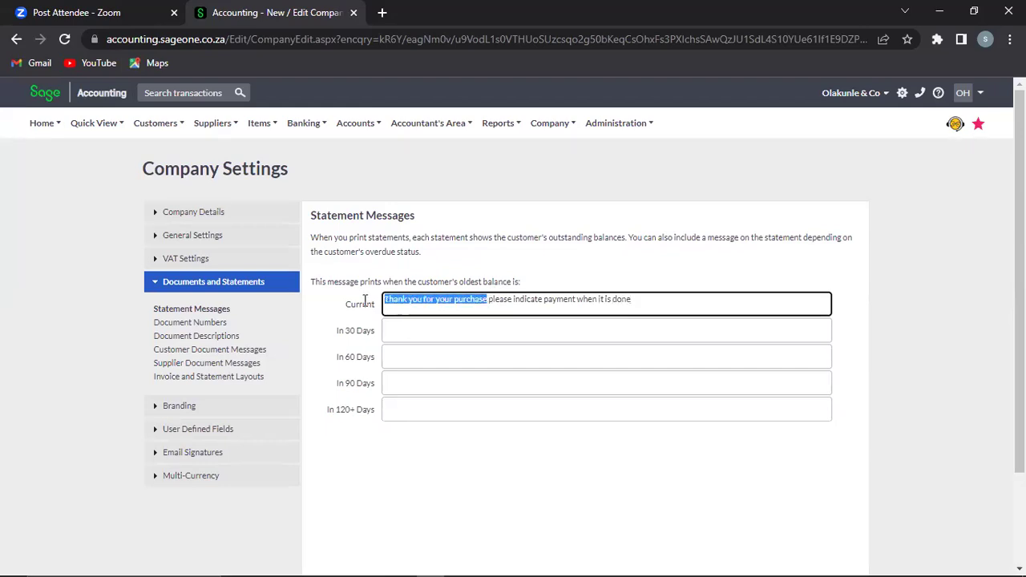
Step: Write the 30-day message thanking the customer and reminding them payment has been due for 30 days
{"action": "left_click", "coordinate": [414, 326]}
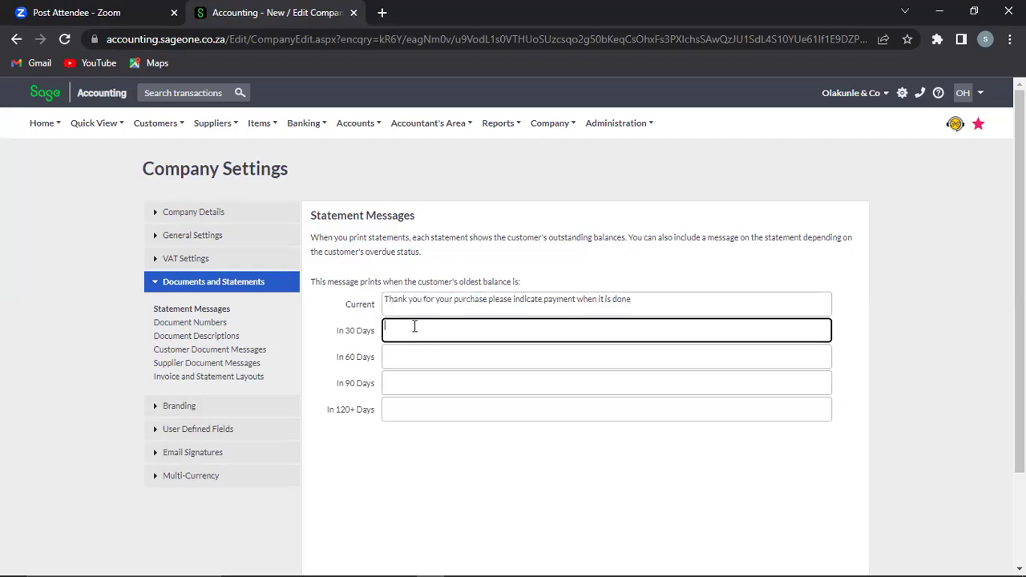
{"action": "key", "text": "ctrl+v"}
{"action": "type", "text": "Please be reminded that your p"}
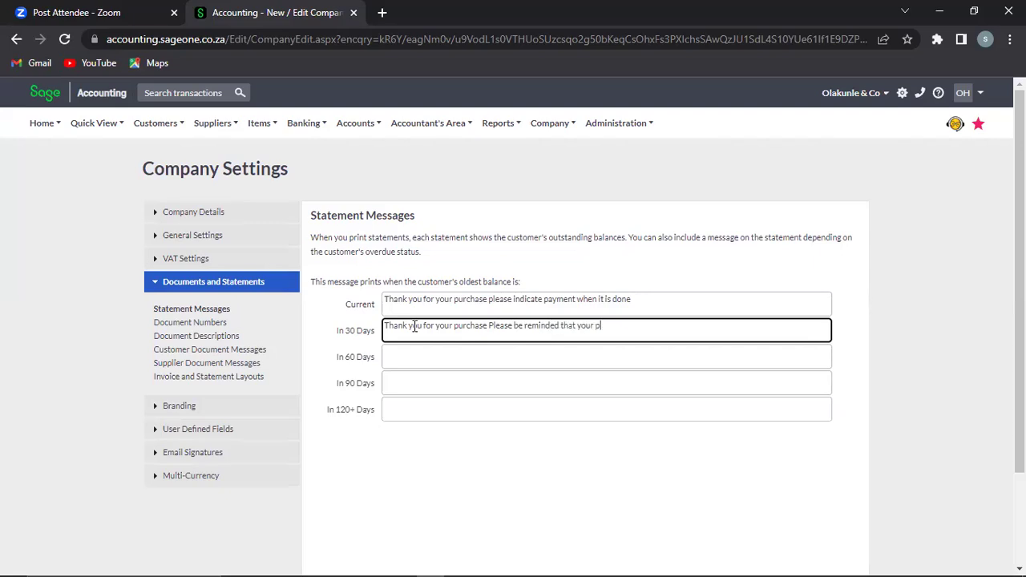
{"action": "type", "text": "ayment has been due for 30days"}
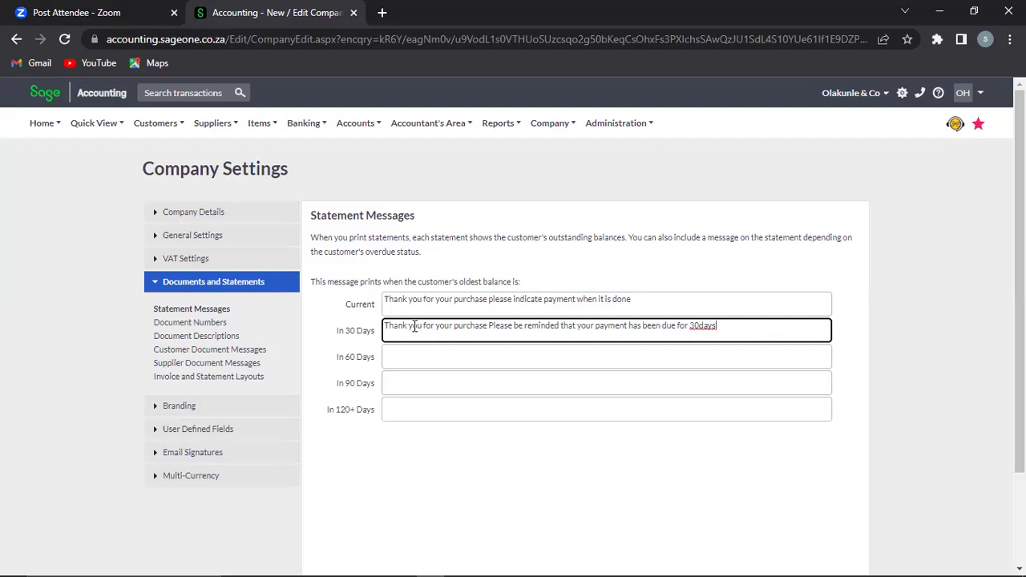
{"action": "key", "text": "ctrl+a"}
{"action": "key", "text": "ctrl+c"}
Step: Reuse the reminder for the 60- and 90-day messages with the days adjusted, and save
{"action": "key", "text": "Tab"}
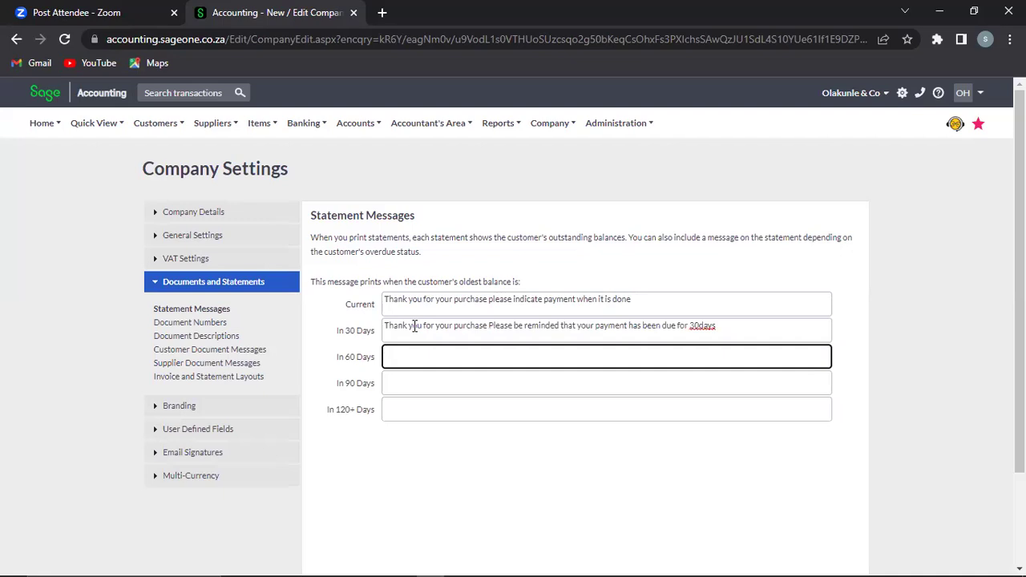
{"action": "key", "text": "ctrl+v"}
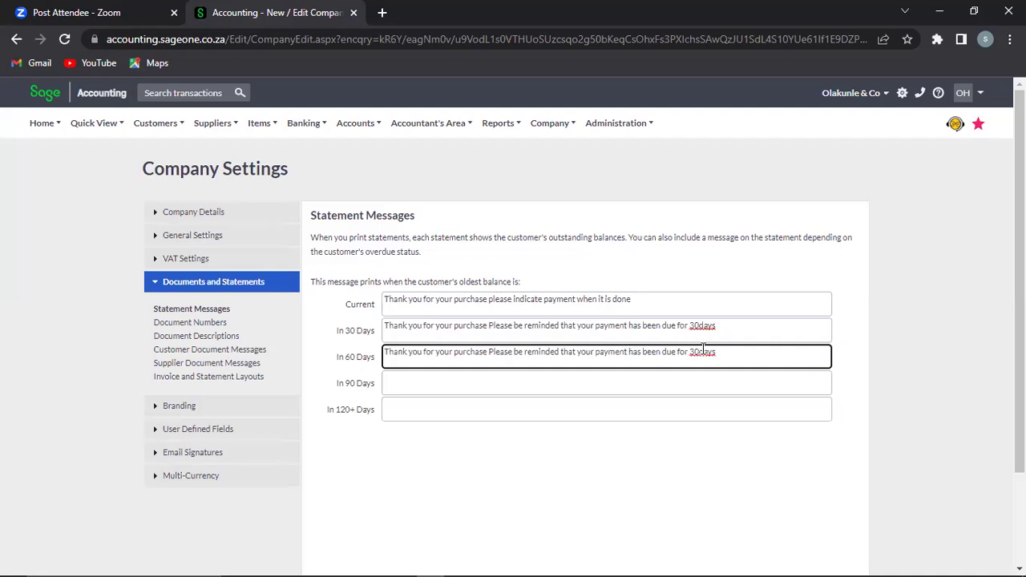
{"action": "left_click", "coordinate": [695, 351]}
{"action": "key", "text": "BackSpace"}
{"action": "type", "text": "60"}
{"action": "left_click", "coordinate": [554, 385]}
{"action": "key", "text": "ctrl+v"}
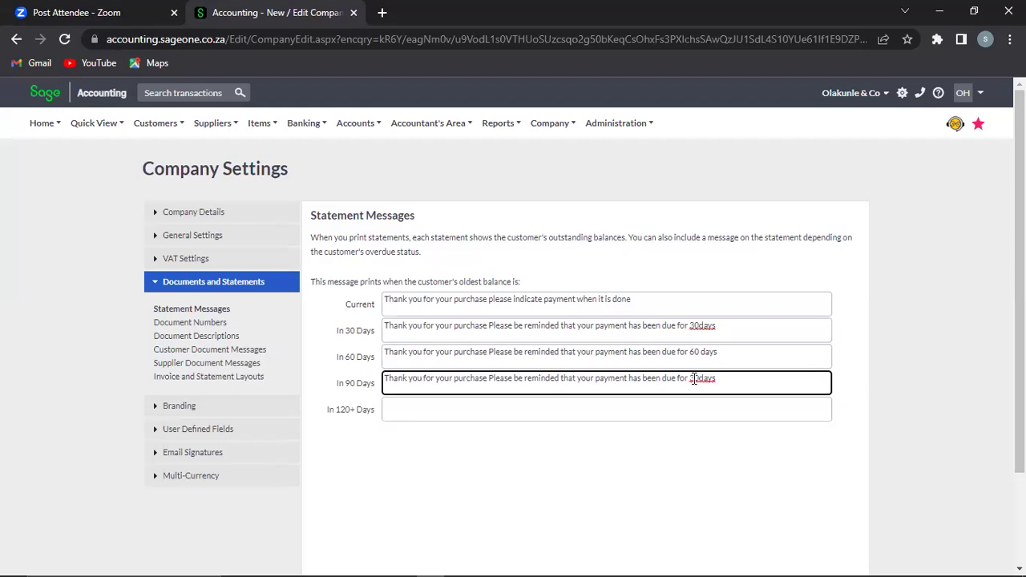
{"action": "key", "text": "BackSpace"}
{"action": "type", "text": "90"}
{"action": "scroll", "coordinate": [417, 481], "scroll_direction": "down", "scroll_amount": 3}
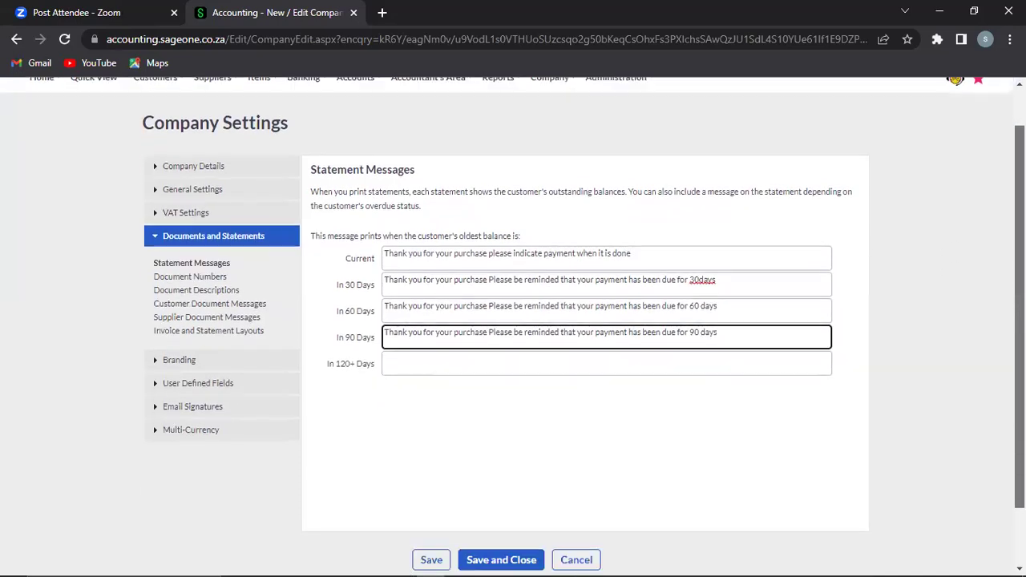
{"action": "left_click", "coordinate": [426, 490]}
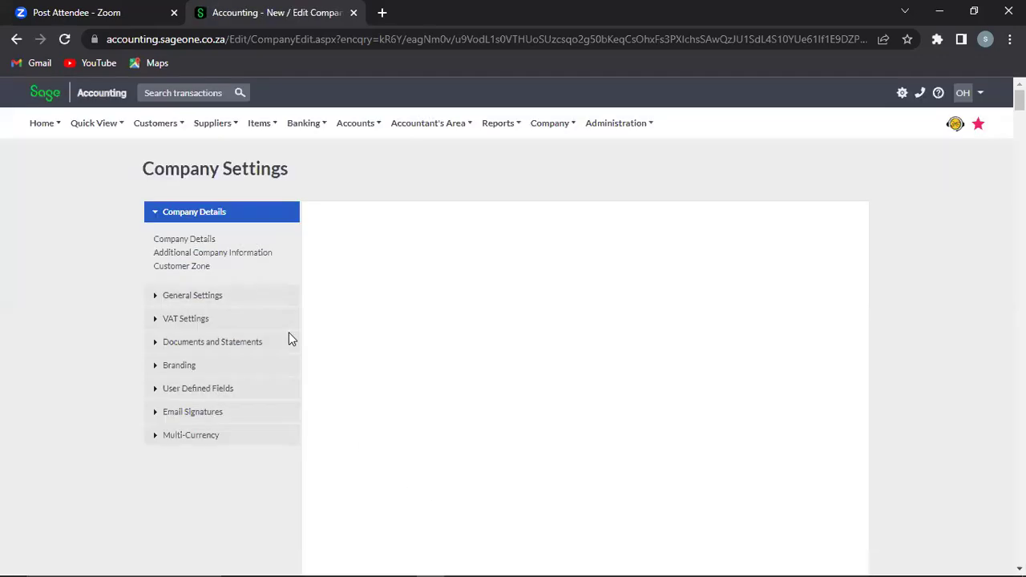
Step: Review the Quotation, Sales Order, Customer Invoice, Credit Note and Customer Receipt document numbers without changing them
{"action": "left_click", "coordinate": [160, 343]}
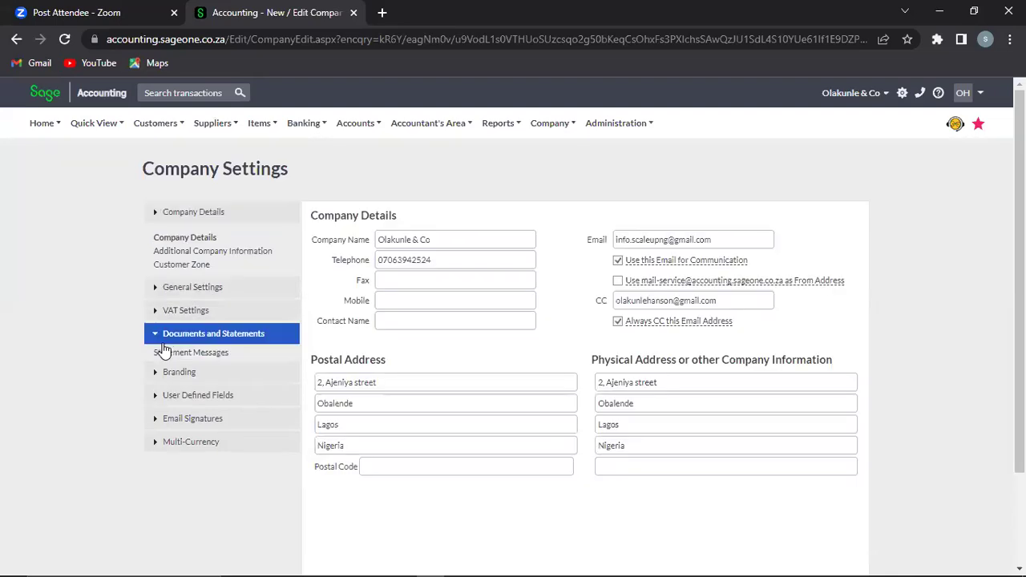
{"action": "left_click", "coordinate": [168, 325]}
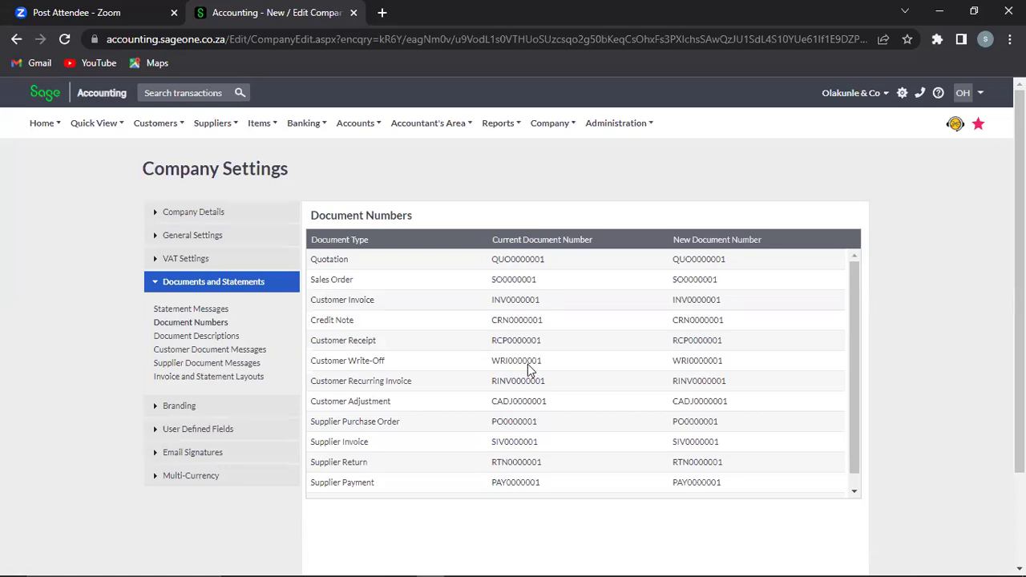
{"action": "double_click", "coordinate": [536, 259]}
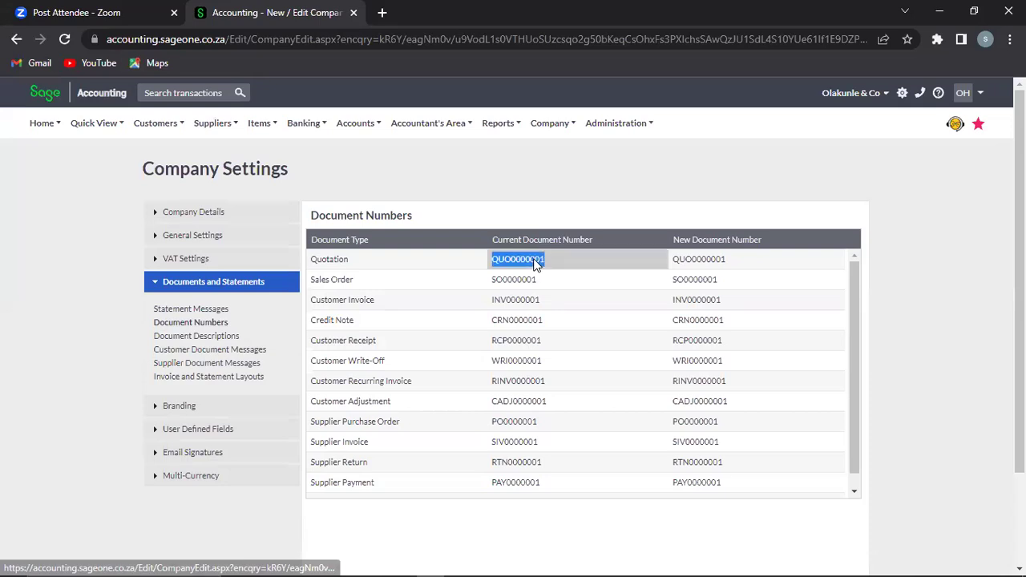
{"action": "left_click", "coordinate": [704, 262]}
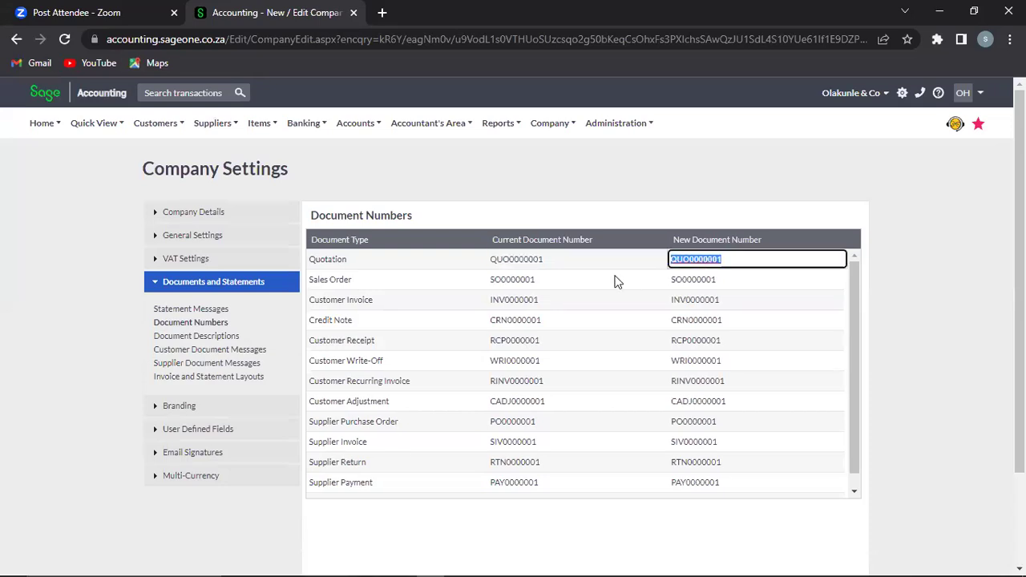
{"action": "left_click", "coordinate": [523, 286]}
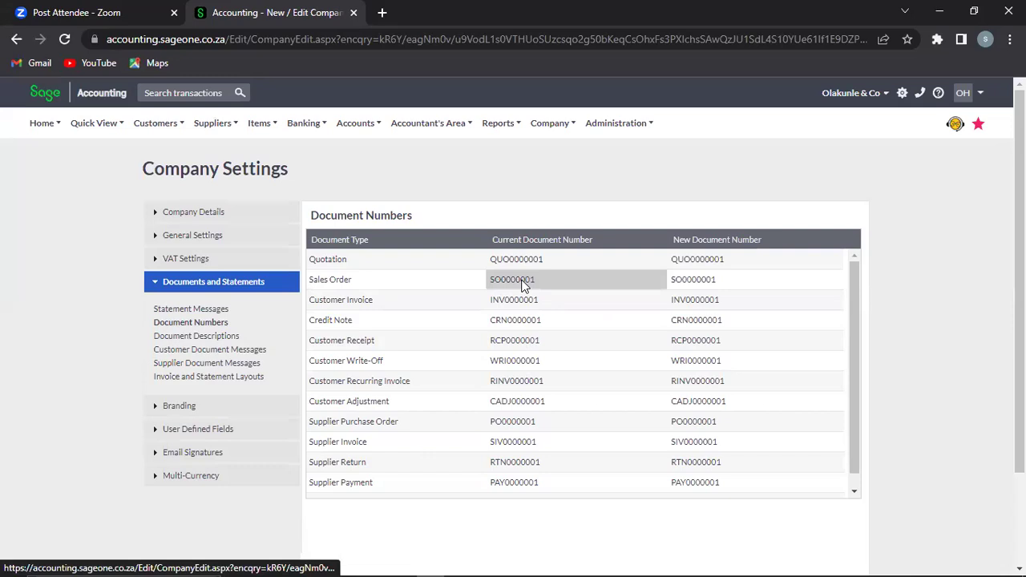
{"action": "left_click", "coordinate": [691, 280]}
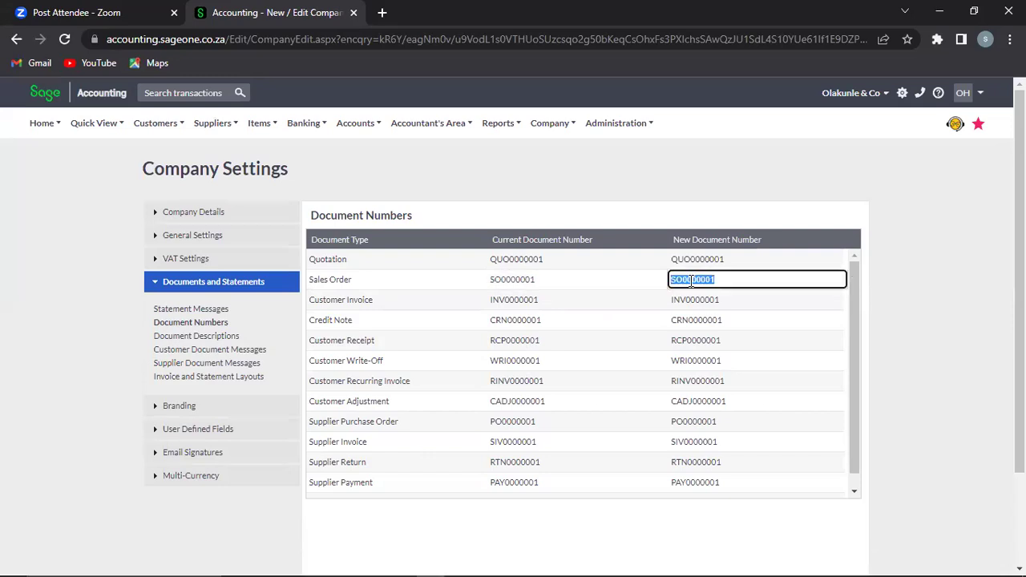
{"action": "left_click", "coordinate": [494, 307]}
{"action": "left_click", "coordinate": [696, 299]}
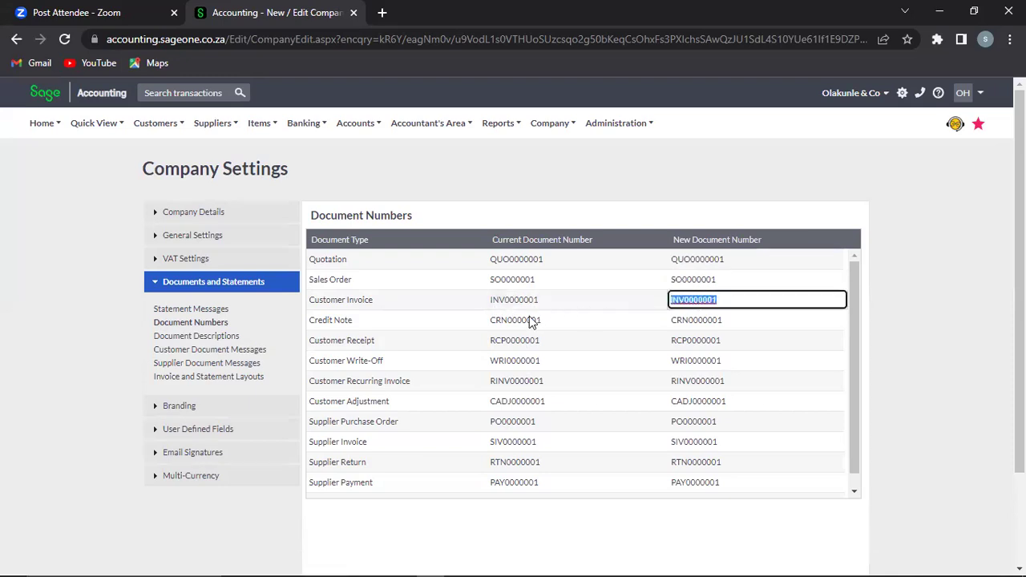
{"action": "left_click", "coordinate": [700, 325]}
{"action": "left_click", "coordinate": [701, 322]}
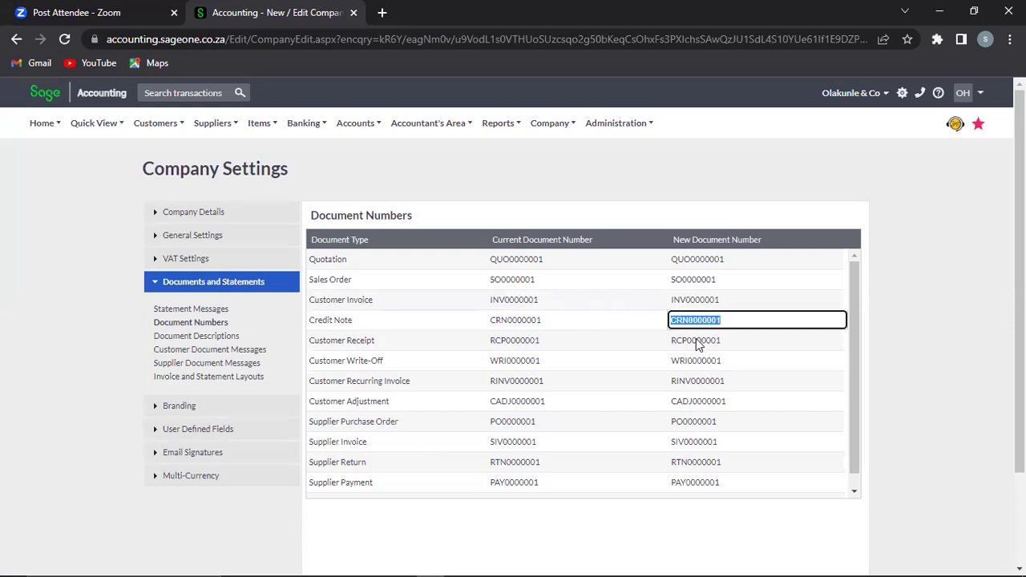
{"action": "left_click", "coordinate": [696, 338]}
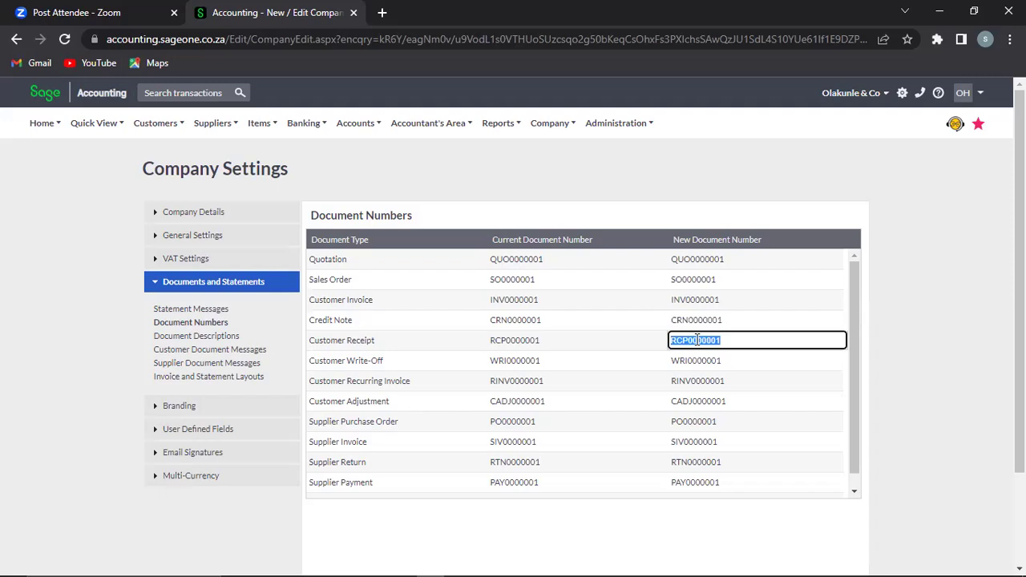
{"action": "left_click", "coordinate": [207, 342]}
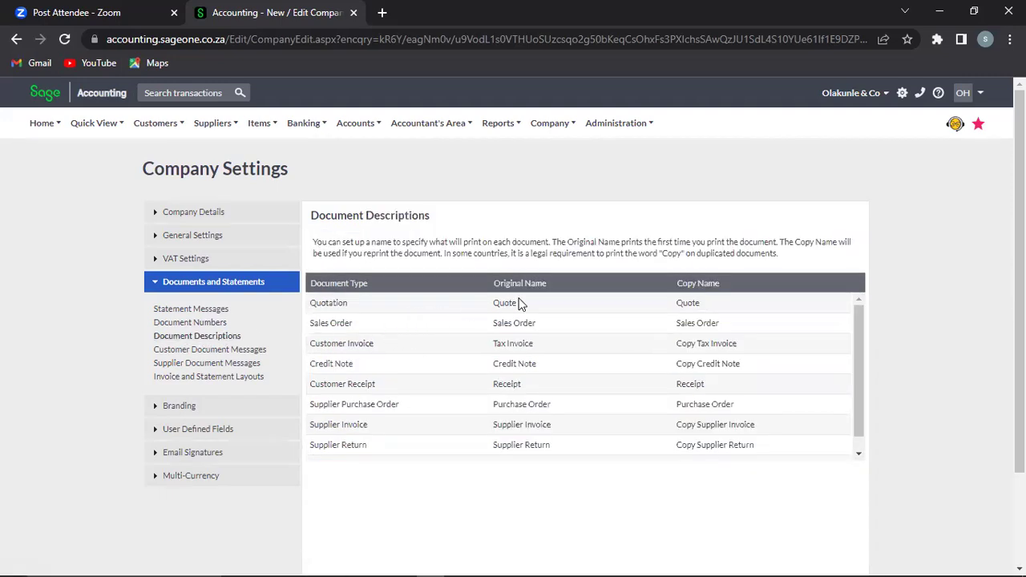
Step: Change the Customer Invoice original name from 'Tax Invoice' to 'Customer Invoice'
{"action": "left_click", "coordinate": [519, 304]}
{"action": "key", "text": "Tab"}
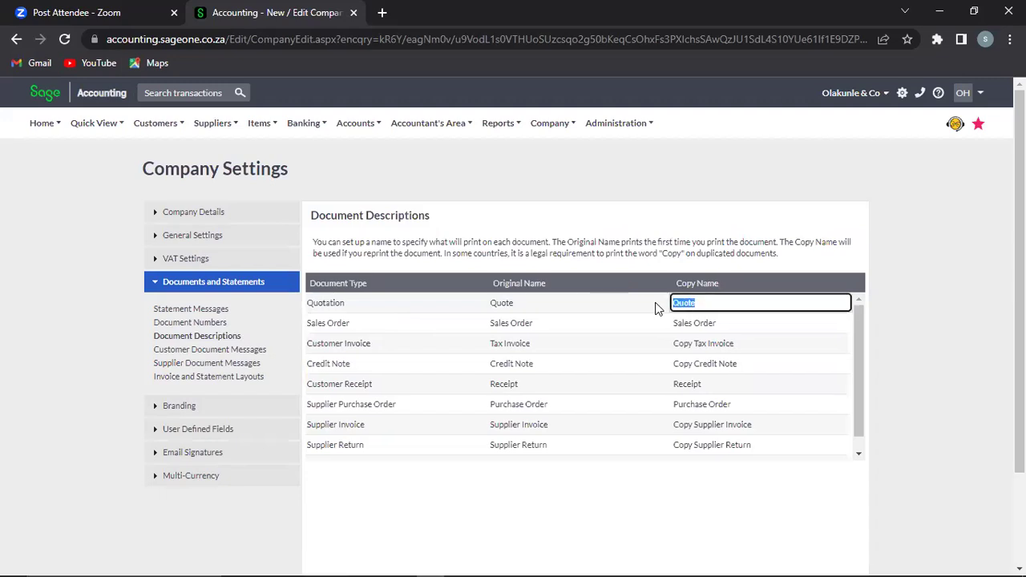
{"action": "left_click", "coordinate": [532, 303]}
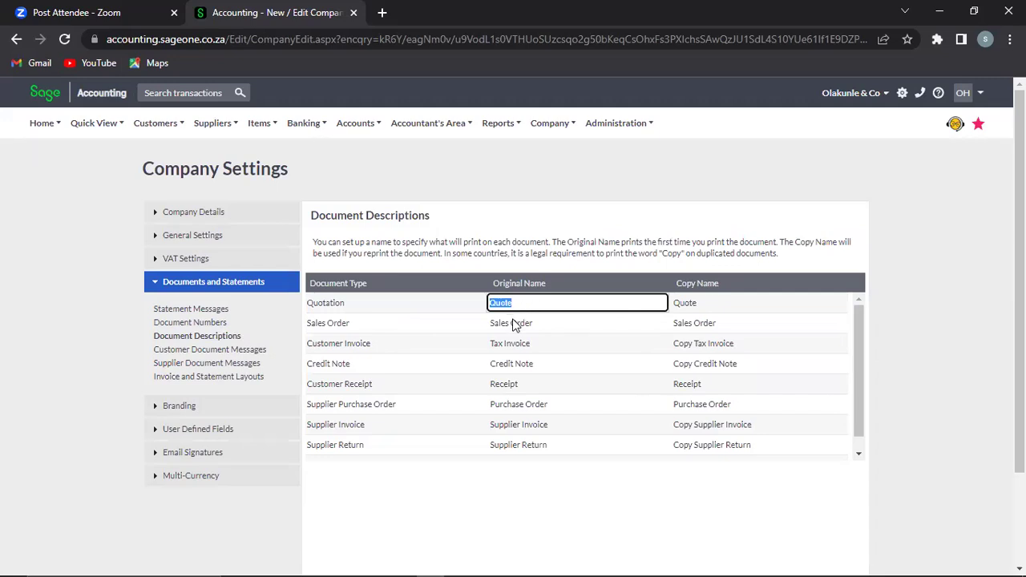
{"action": "left_click", "coordinate": [510, 325]}
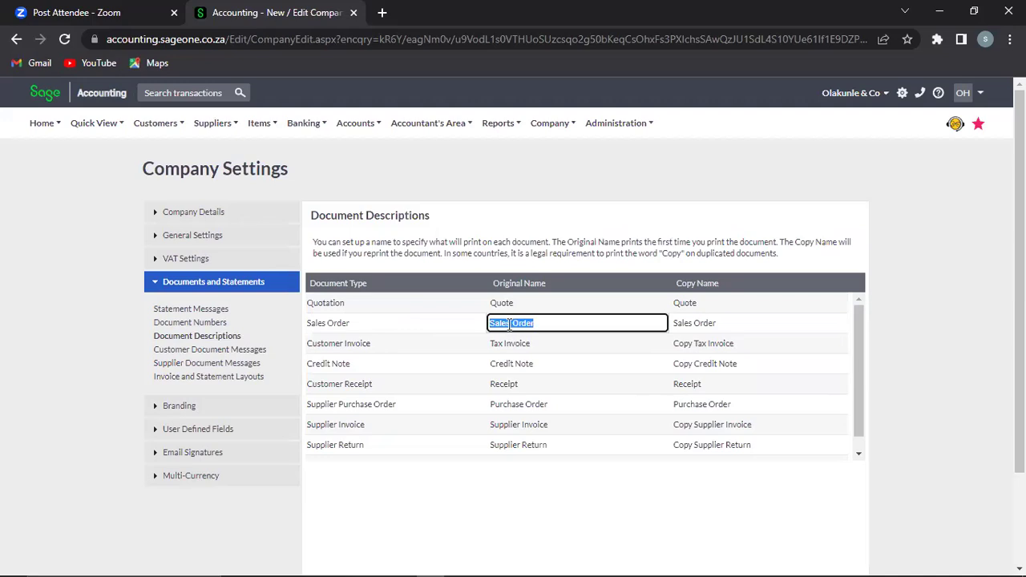
{"action": "left_click", "coordinate": [507, 345]}
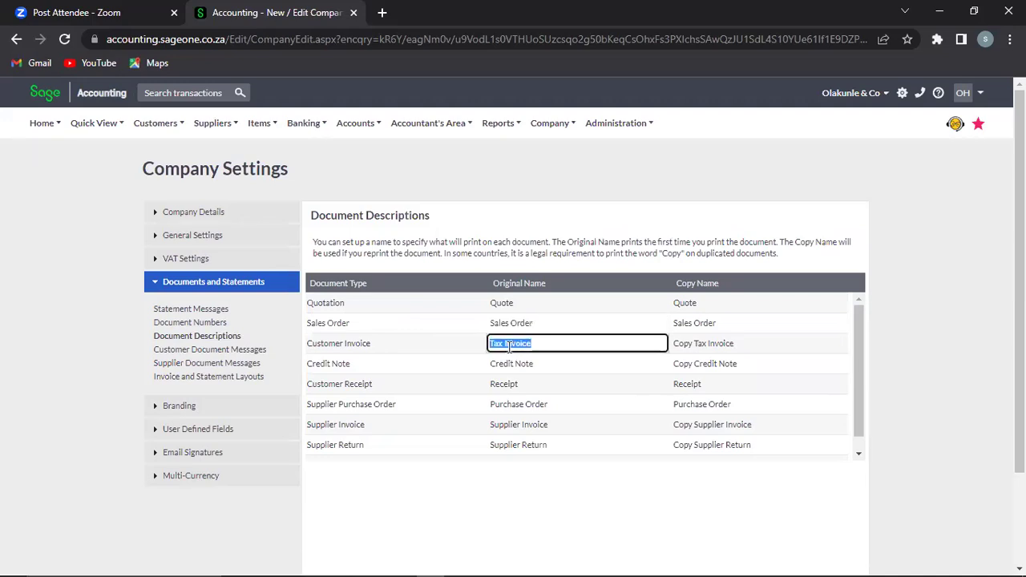
{"action": "left_click", "coordinate": [505, 345]}
{"action": "key", "text": "BackSpace"}
{"action": "key", "text": "BackSpace"}
{"action": "key", "text": "BackSpace"}
{"action": "key", "text": "BackSpace"}
{"action": "type", "text": "Customer"}
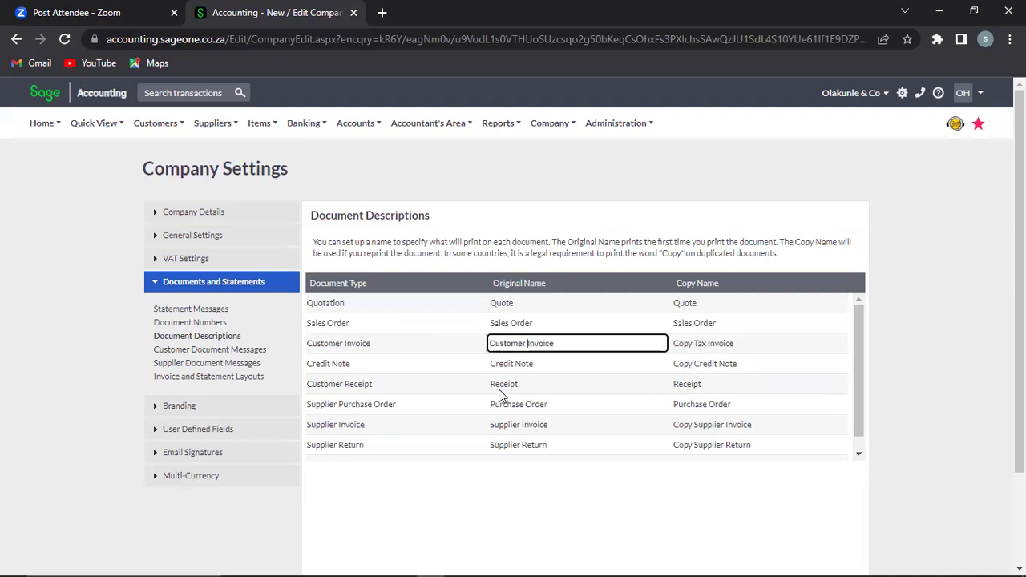
{"action": "key", "text": "Tab"}
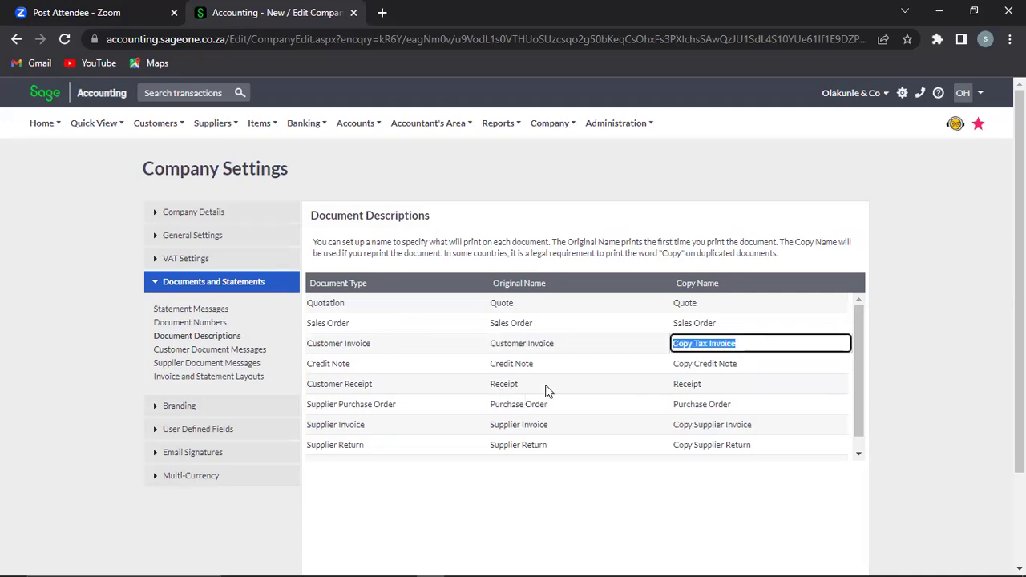
Step: Set the Customer Invoice copy name to 'Copy Customer Invoice'
{"action": "left_click", "coordinate": [547, 344]}
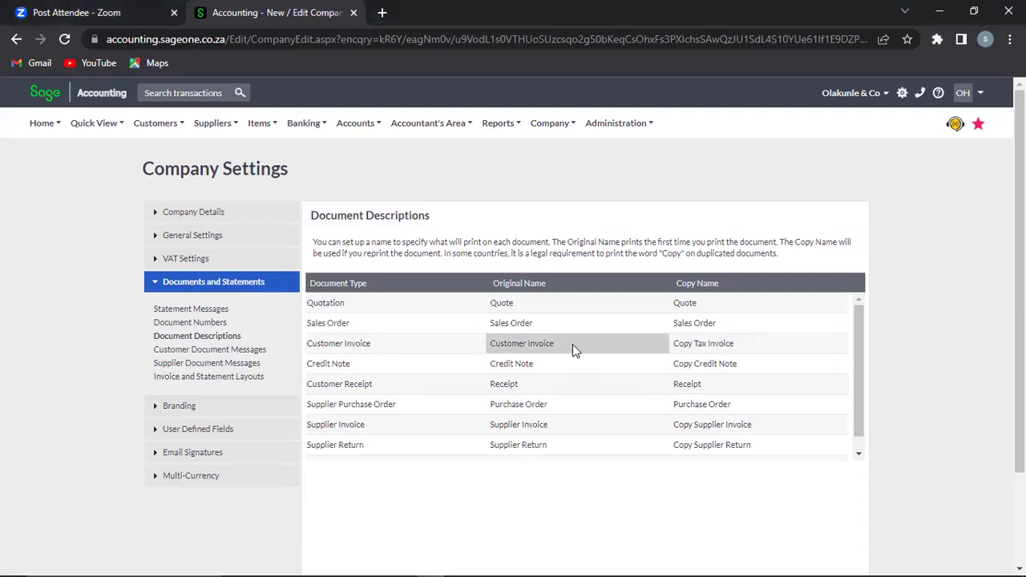
{"action": "left_click", "coordinate": [565, 340]}
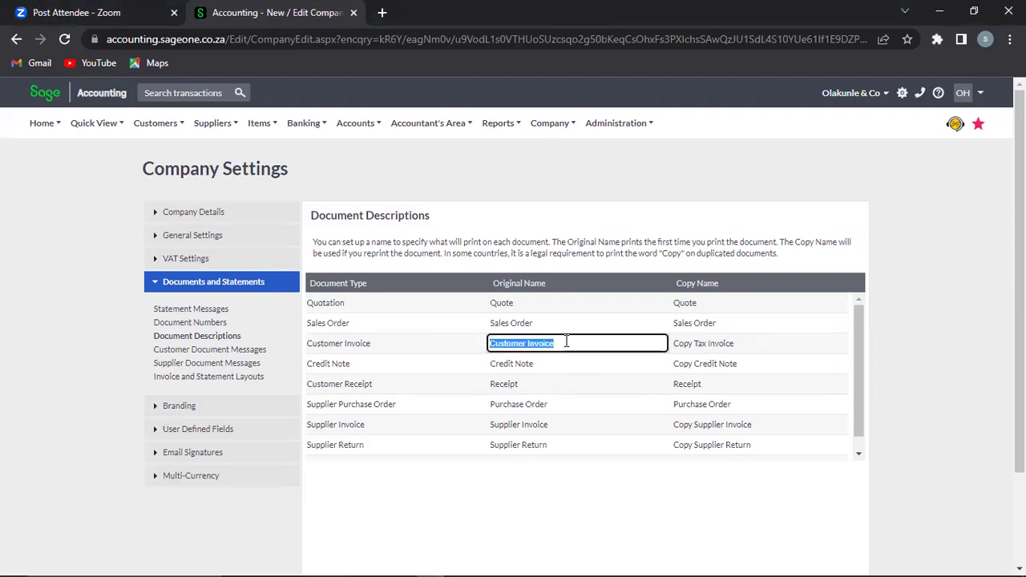
{"action": "left_click", "coordinate": [727, 338]}
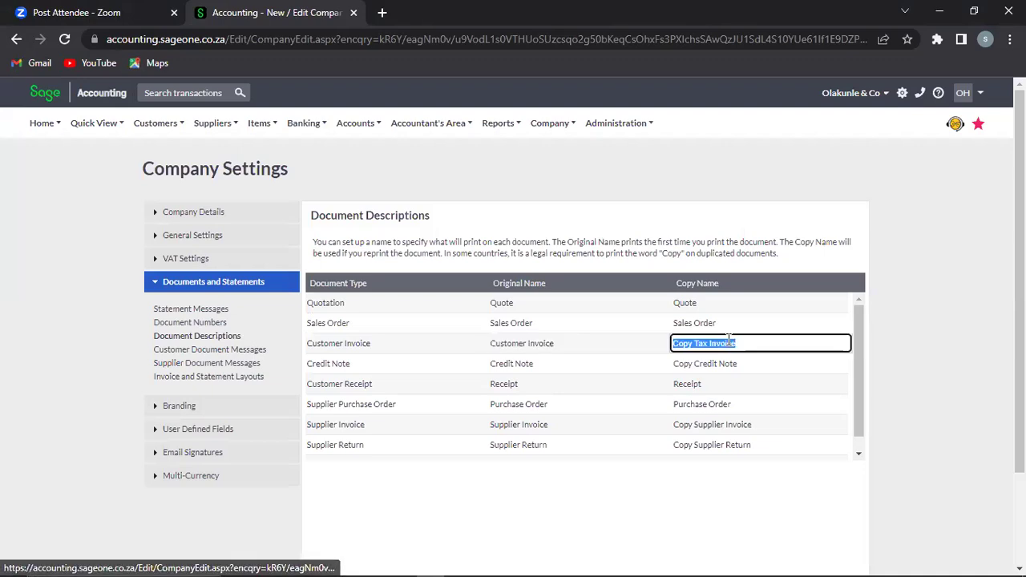
{"action": "key", "text": "ctrl+v"}
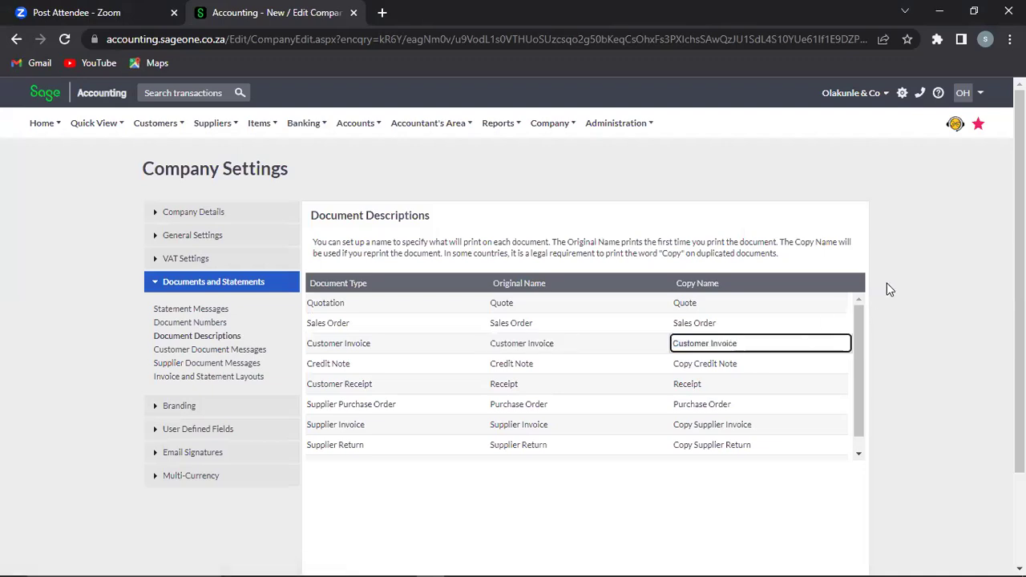
{"action": "left_click", "coordinate": [675, 343]}
{"action": "type", "text": "Copy"}
{"action": "left_click", "coordinate": [870, 343]}
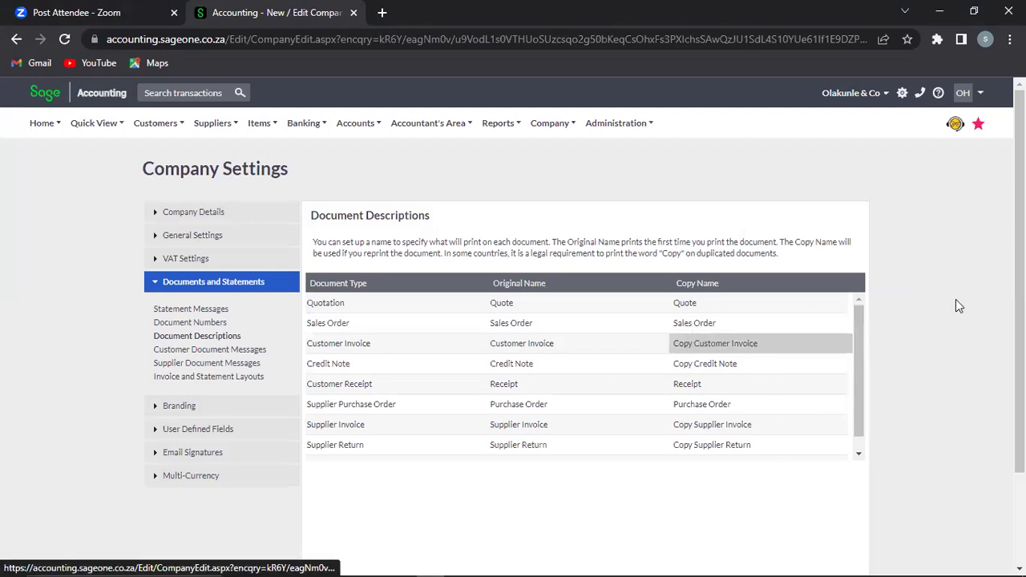
{"action": "scroll", "coordinate": [776, 365], "scroll_direction": "down", "scroll_amount": 2}
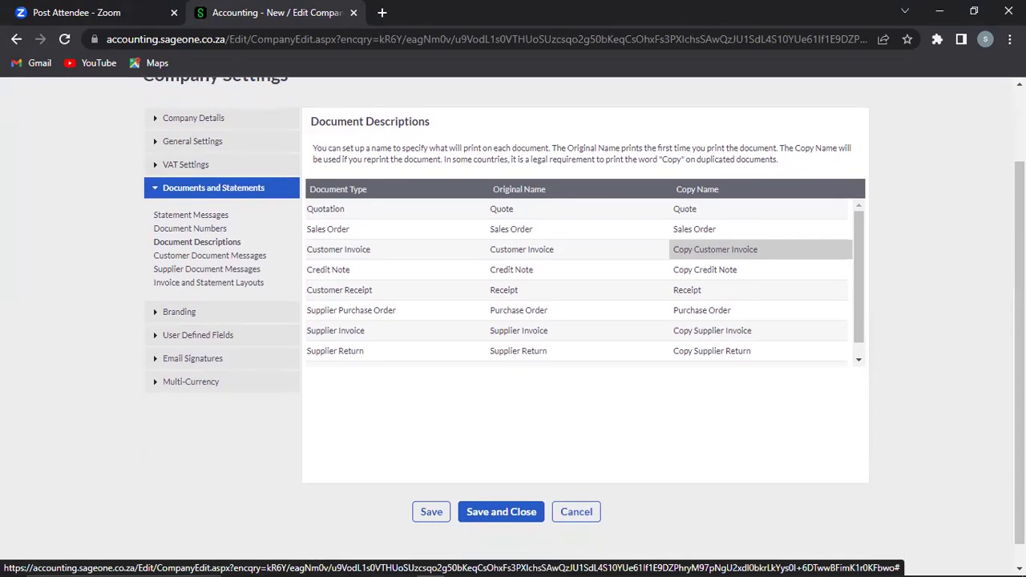
{"action": "left_click", "coordinate": [246, 256]}
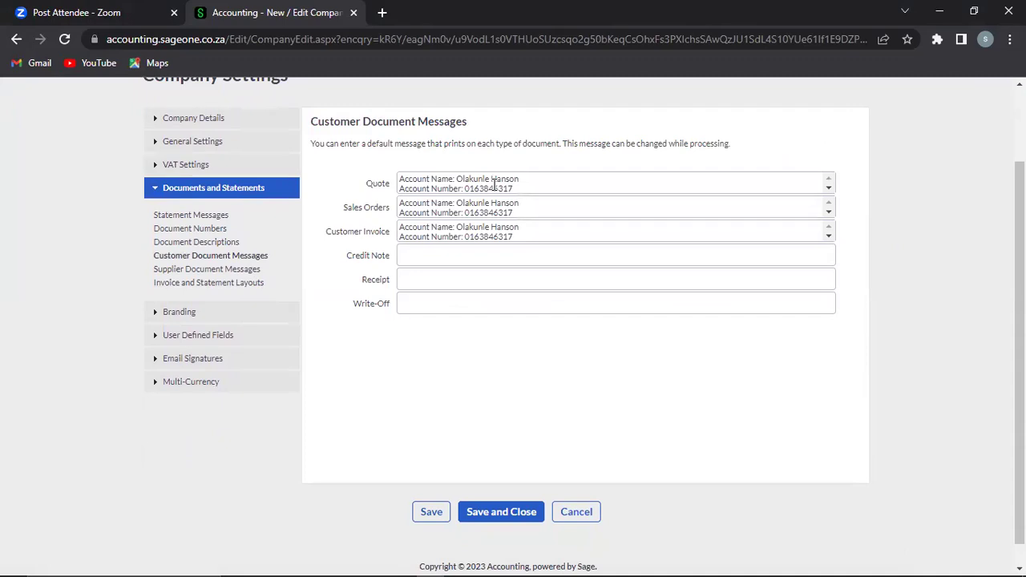
Step: Check the Quote, Sales Order, Invoice, Credit Note and Receipt messages, then switch to Supplier Document Messages
{"action": "left_click", "coordinate": [452, 184]}
{"action": "key", "text": "ctrl+a"}
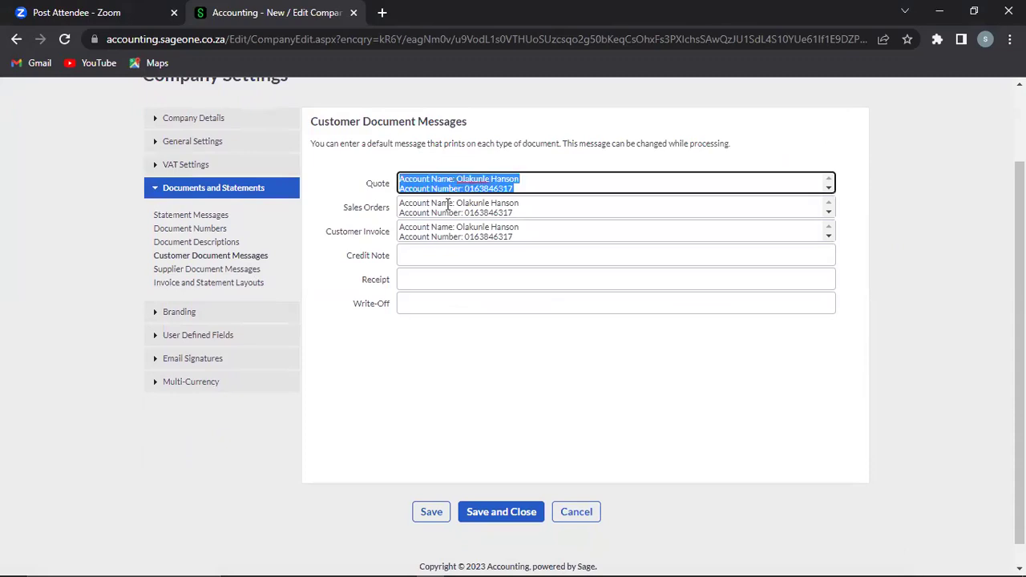
{"action": "left_click", "coordinate": [447, 206]}
{"action": "key", "text": "ctrl+a"}
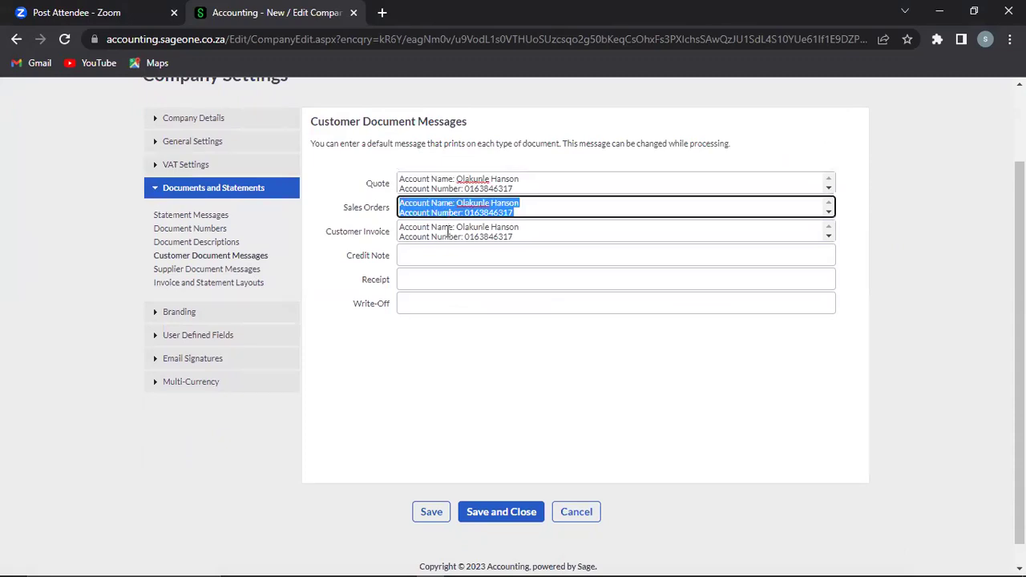
{"action": "left_click", "coordinate": [447, 230]}
{"action": "key", "text": "ctrl+a"}
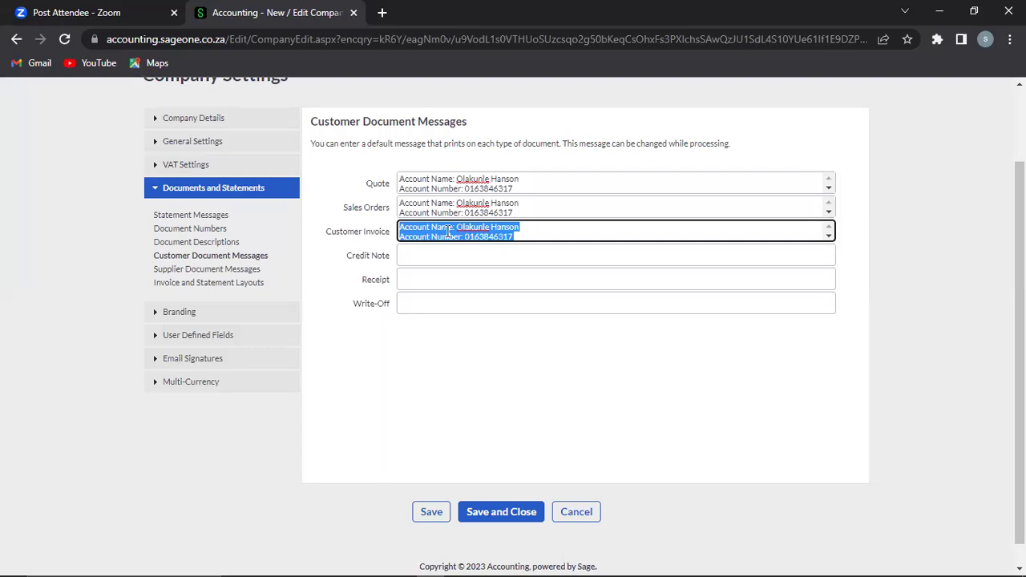
{"action": "left_click", "coordinate": [414, 257]}
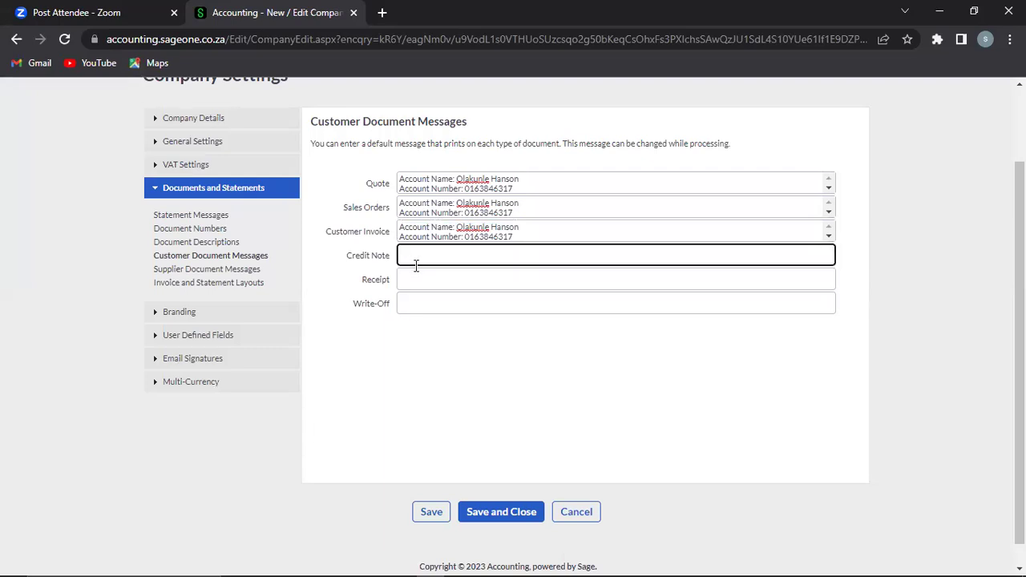
{"action": "left_click", "coordinate": [416, 278]}
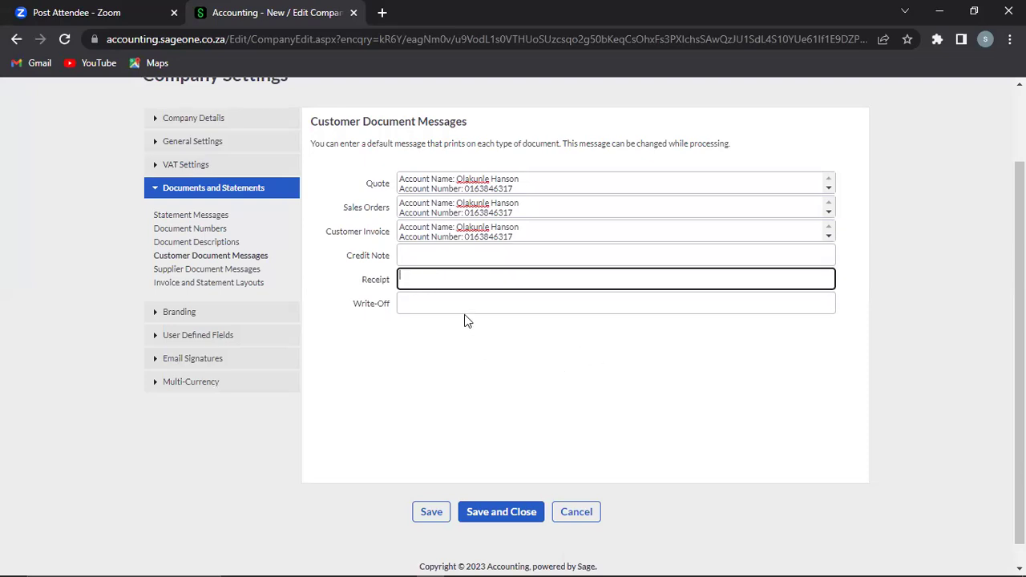
{"action": "left_click", "coordinate": [200, 271]}
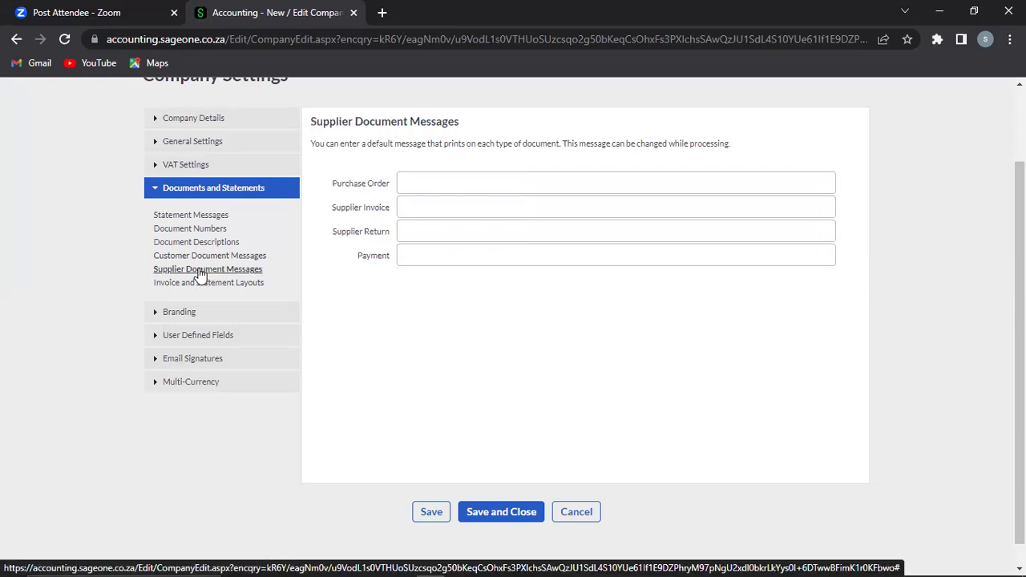
Step: Review the Invoice and Statement Layouts and Branding pages, then expand User Defined Fields
{"action": "left_click", "coordinate": [202, 286]}
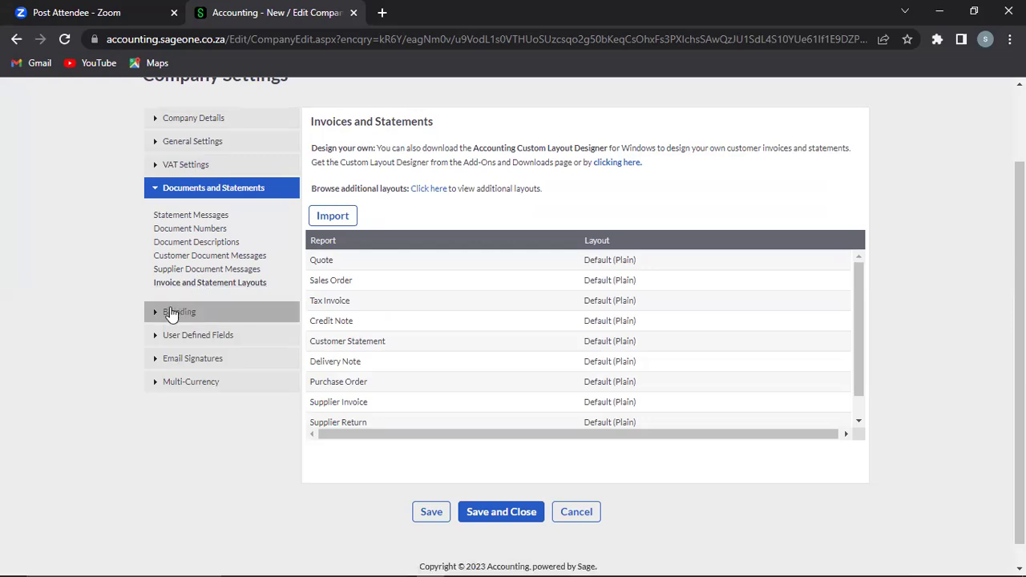
{"action": "left_click", "coordinate": [170, 313]}
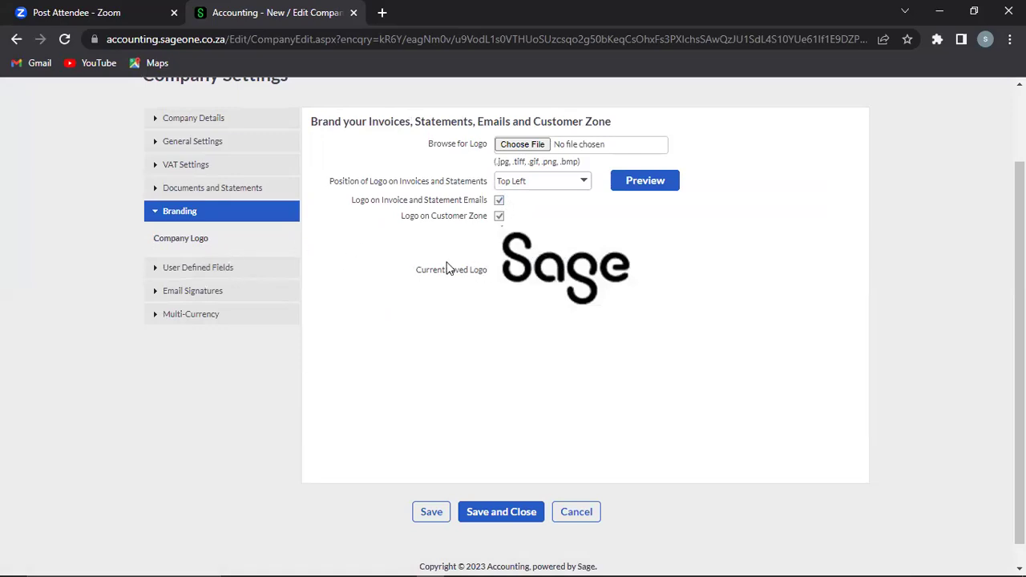
{"action": "left_click", "coordinate": [169, 276]}
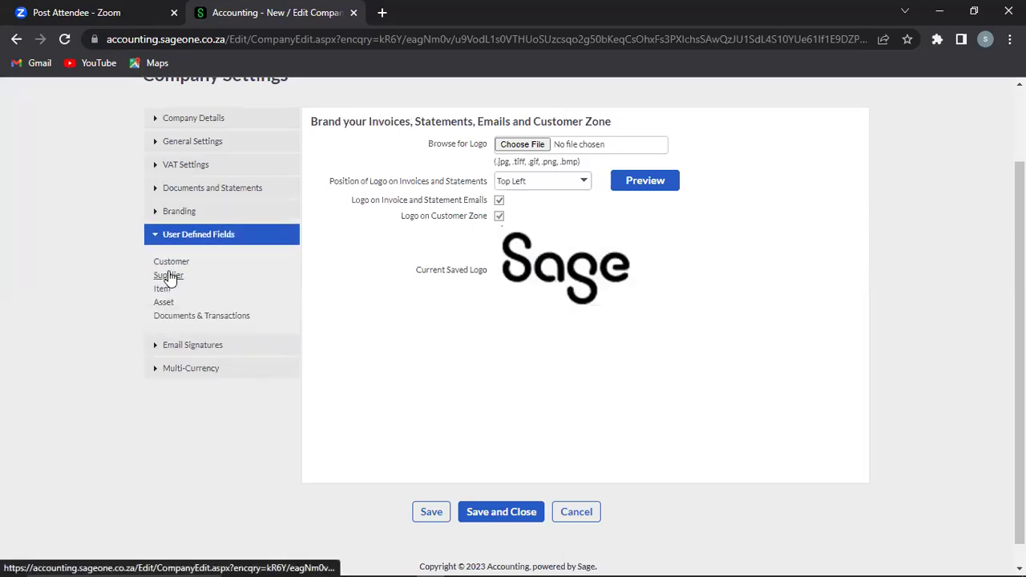
Step: Inspect the Customer user defined fields, still at default labels, then collapse the section
{"action": "left_click", "coordinate": [172, 265]}
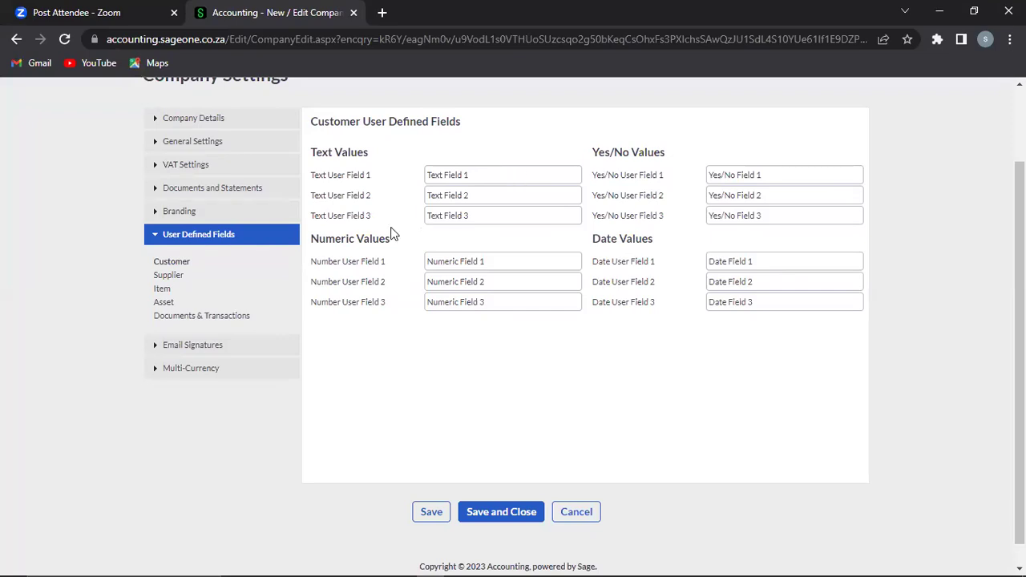
{"action": "left_click", "coordinate": [170, 239]}
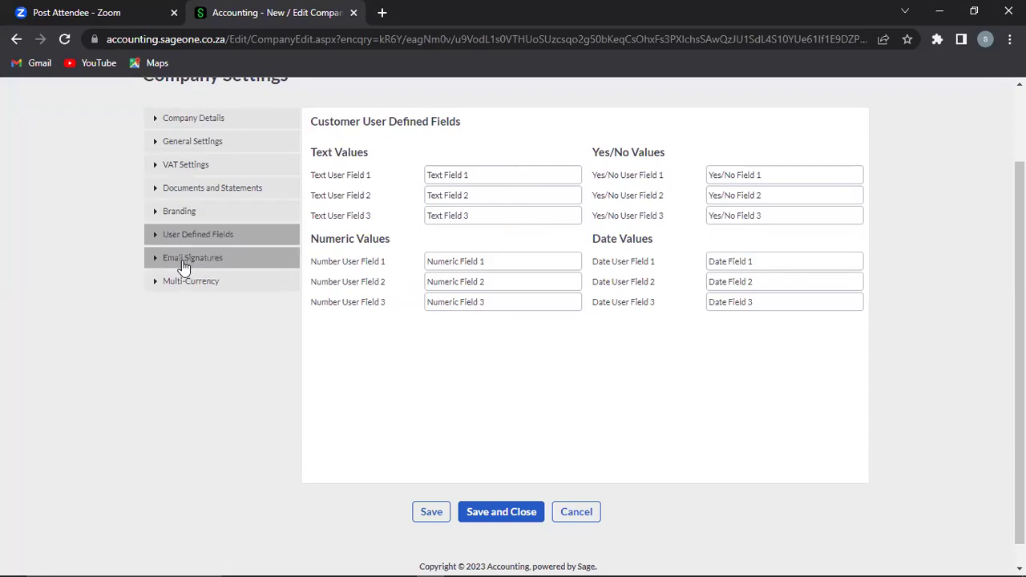
{"action": "left_click", "coordinate": [182, 266]}
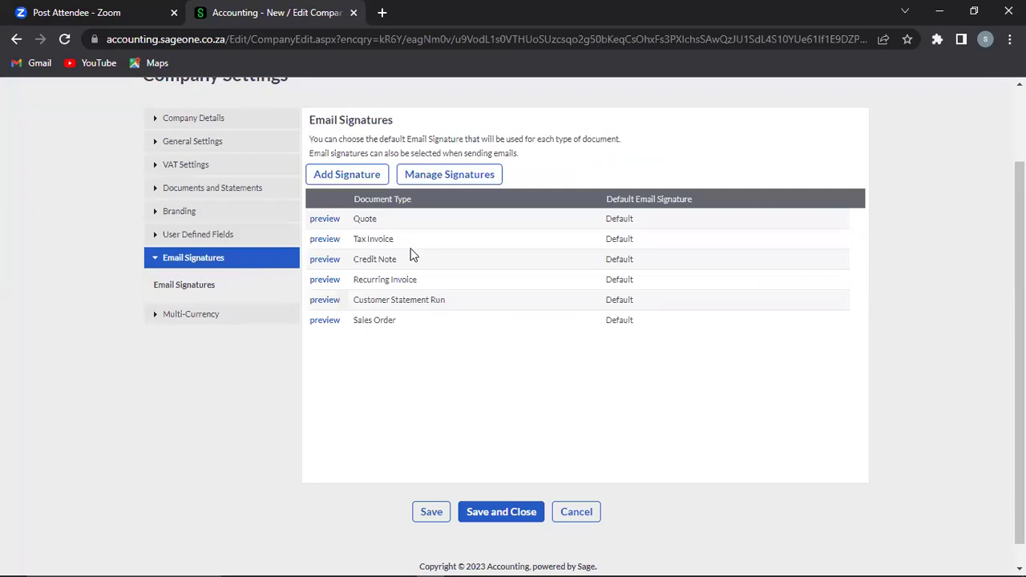
Step: Start a new email signature with Add Signature
{"action": "left_click", "coordinate": [363, 174]}
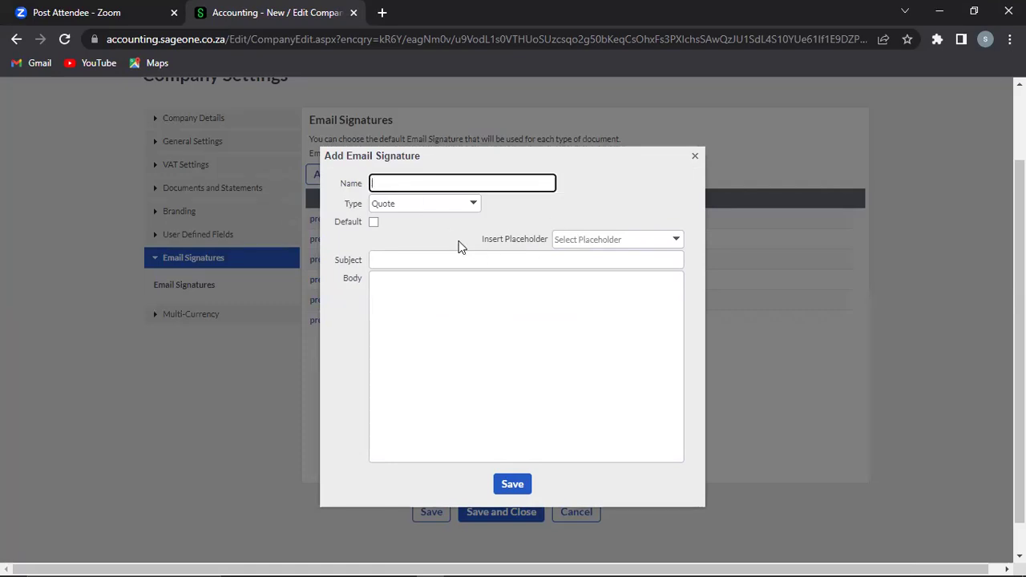
Step: Enter name 'Personal', type Tax Invoice and subject 'Customer Invoice' for the new signature
{"action": "type", "text": "H"}
{"action": "key", "text": "BackSpace"}
{"action": "type", "text": "Person"}
{"action": "key", "text": "BackSpace"}
{"action": "key", "text": "BackSpace"}
{"action": "key", "text": "BackSpace"}
{"action": "type", "text": "sonal"}
{"action": "left_click", "coordinate": [472, 205]}
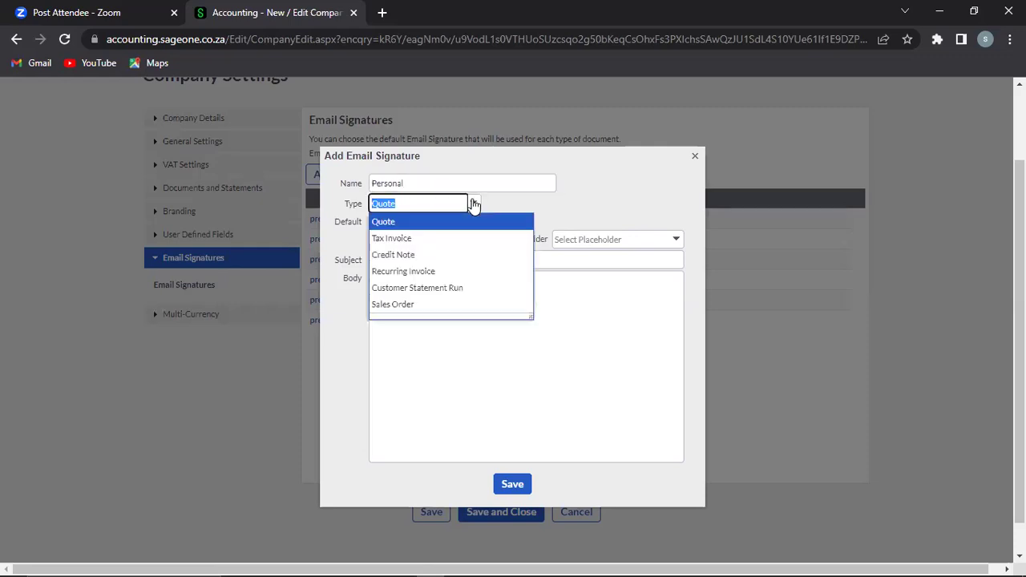
{"action": "left_click", "coordinate": [427, 240]}
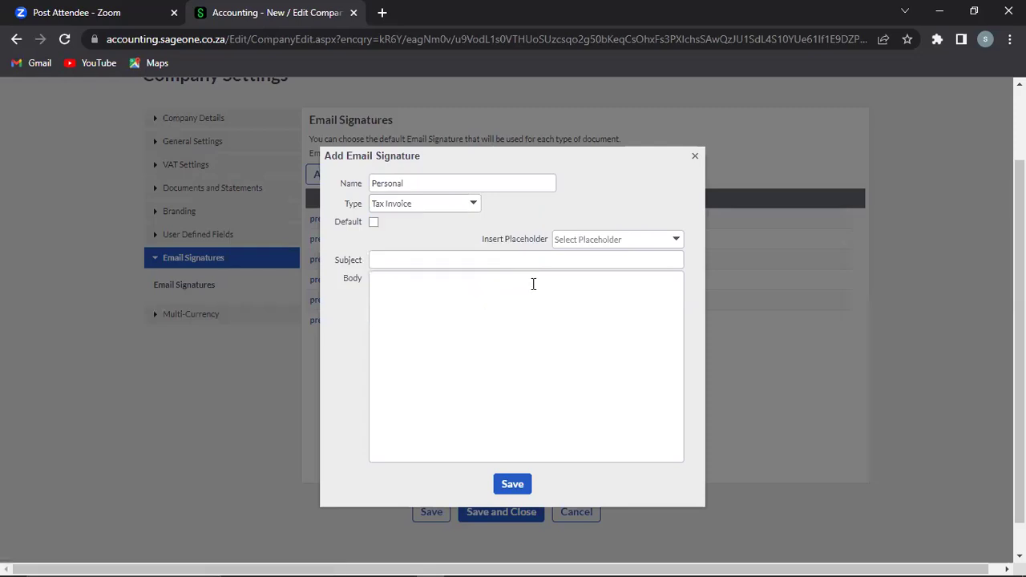
{"action": "left_click", "coordinate": [437, 261]}
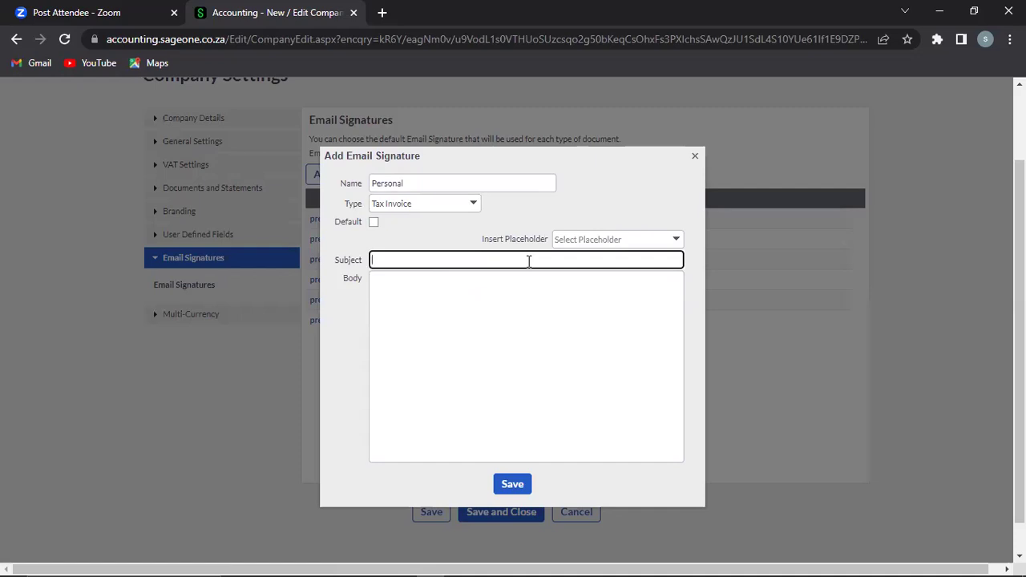
{"action": "type", "text": "Customer Invoice"}
Step: Write the greeting 'Dear Customer,' and the line 'Thank you for purchasing our product'
{"action": "left_click", "coordinate": [491, 290]}
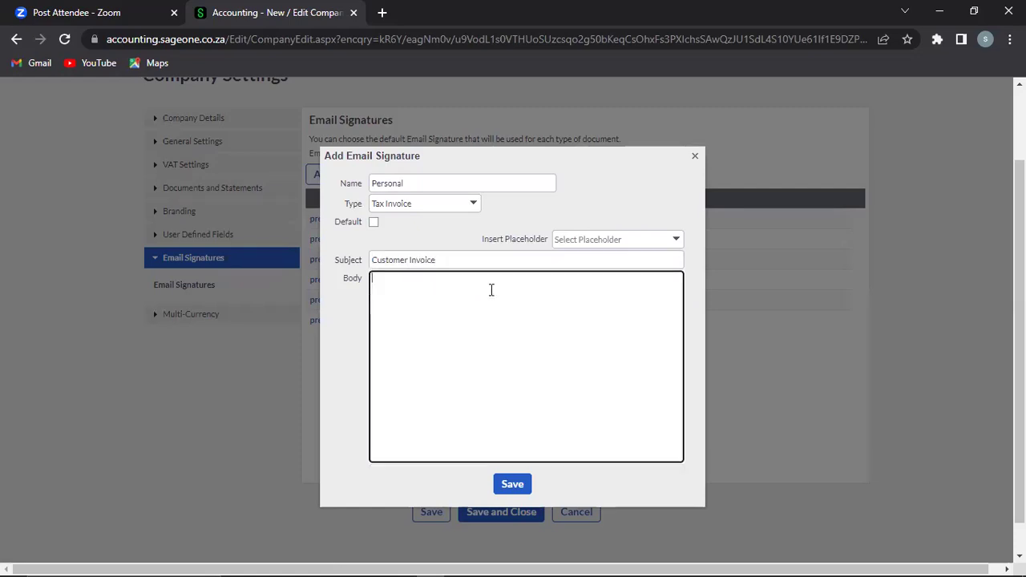
{"action": "type", "text": "Thank"}
{"action": "key", "text": "BackSpace"}
{"action": "key", "text": "BackSpace"}
{"action": "key", "text": "BackSpace"}
{"action": "key", "text": "BackSpace"}
{"action": "key", "text": "BackSpace"}
{"action": "type", "text": "Dear Customer,"}
{"action": "key", "text": "Return"}
{"action": "type", "text": "Thank you for"}
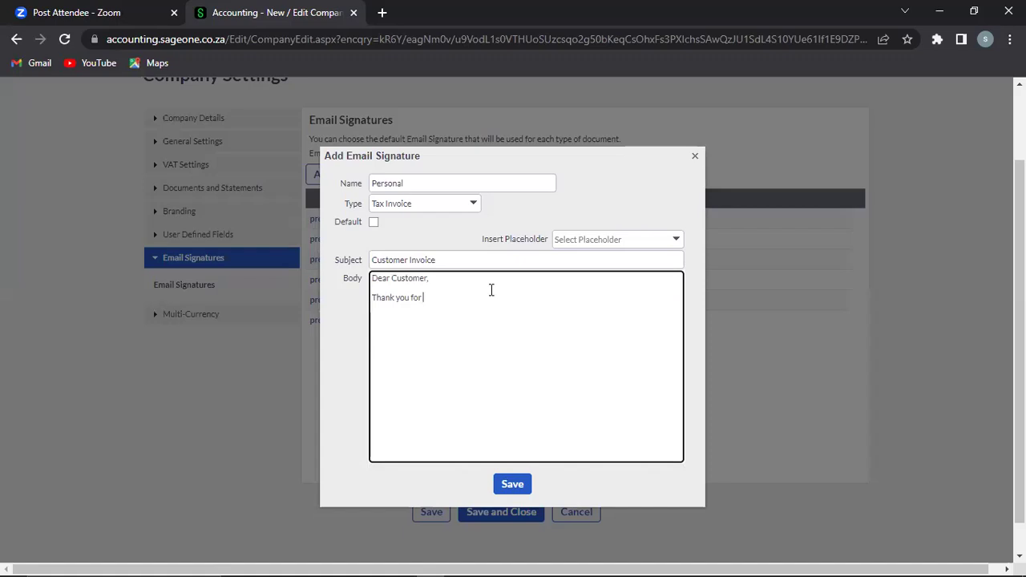
{"action": "type", "text": "purchasing our produc"}
{"action": "key", "text": "BackSpace"}
{"action": "key", "text": "BackSpace"}
{"action": "type", "text": "uct"}
{"action": "key", "text": "Return"}
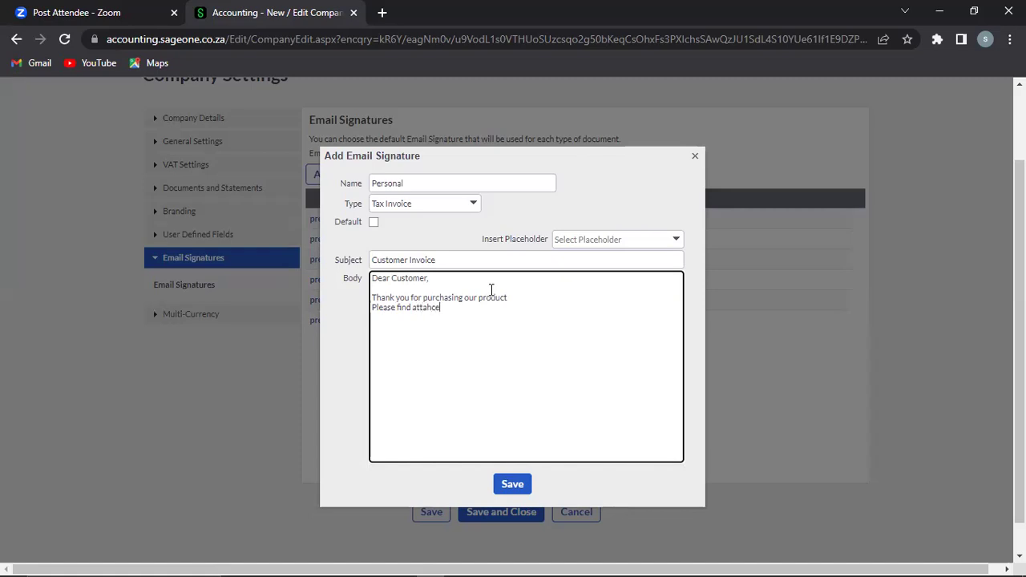
Step: Add 'Please find attached invoice as request', 'best regards', the sender's name and 'Sage Business Partner'
{"action": "key", "text": "BackSpace"}
{"action": "key", "text": "BackSpace"}
{"action": "key", "text": "BackSpace"}
{"action": "key", "text": "Return"}
{"action": "key", "text": "Return"}
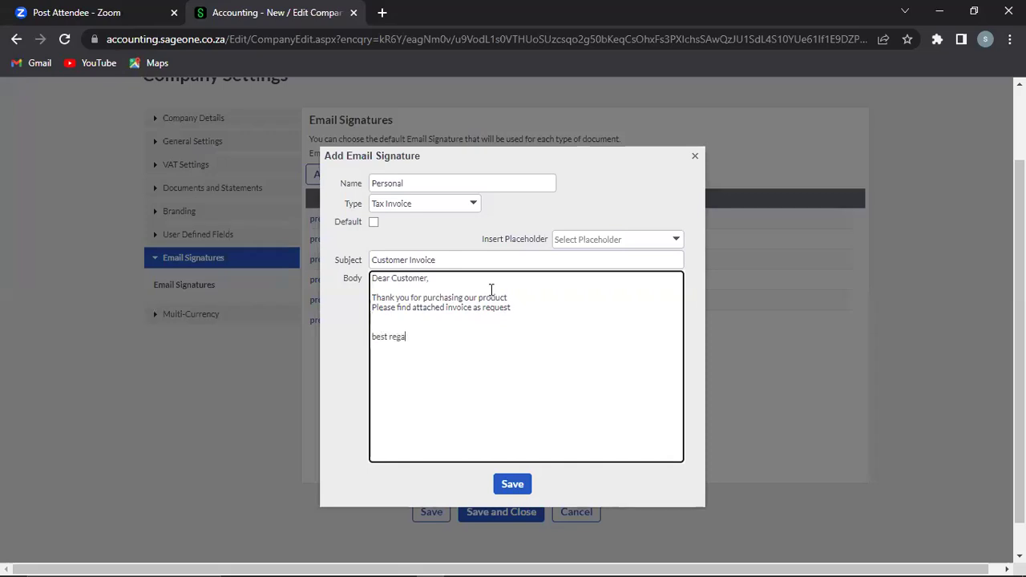
{"action": "key", "text": "Return"}
{"action": "key", "text": "Return"}
{"action": "key", "text": "Return"}
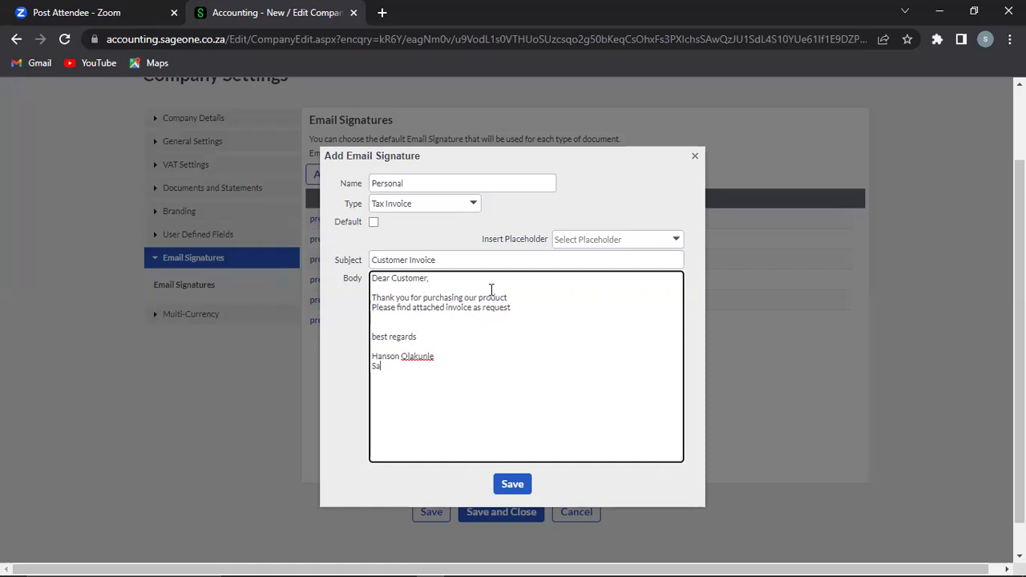
Step: Remove a misplaced [Customer Name] placeholder and delete the word Customer from the greeting
{"action": "left_click", "coordinate": [676, 241]}
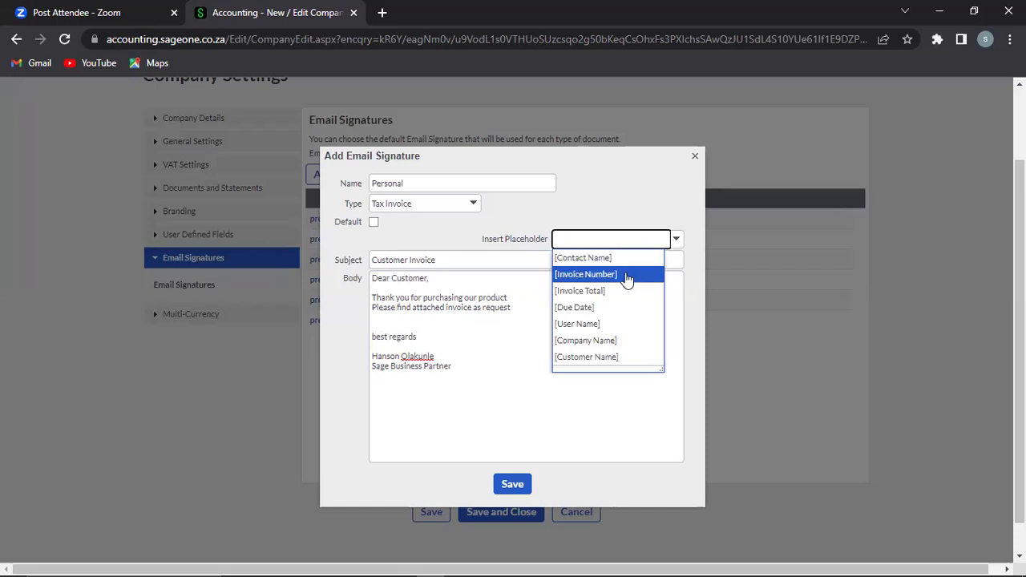
{"action": "left_click", "coordinate": [594, 357]}
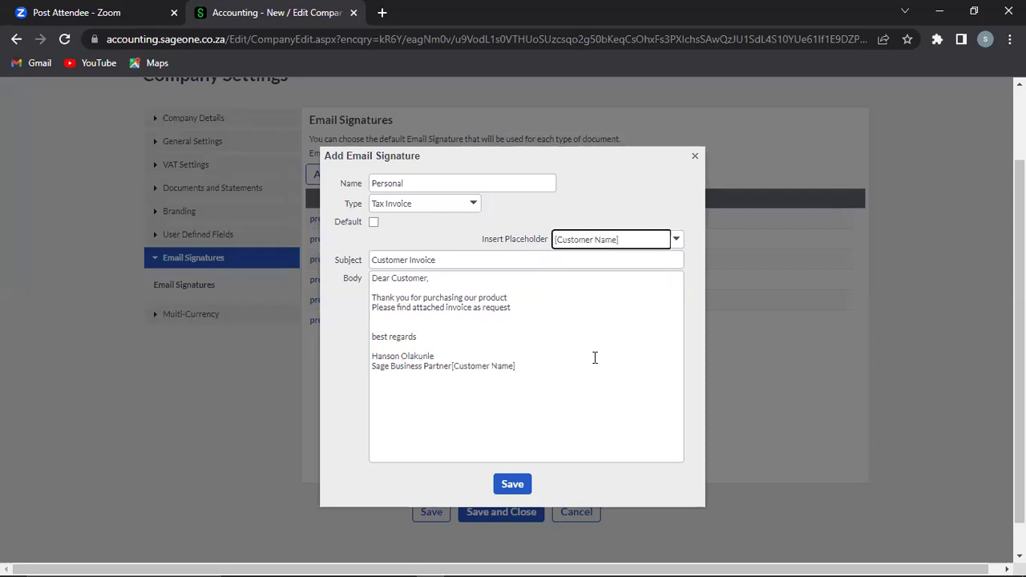
{"action": "left_click", "coordinate": [519, 366]}
{"action": "key", "text": "ctrl+a"}
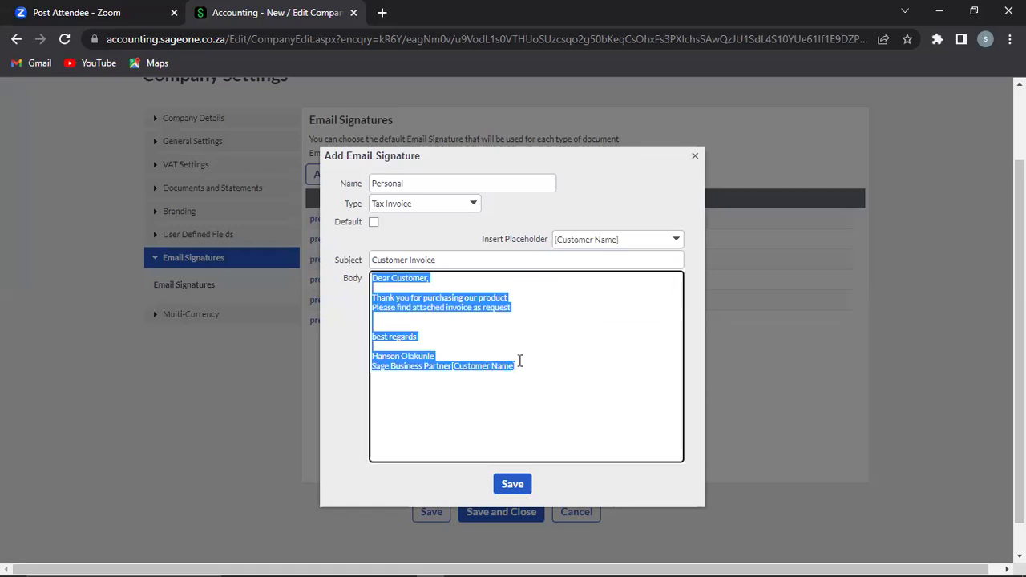
{"action": "left_click", "coordinate": [521, 367]}
{"action": "key", "text": "BackSpace"}
{"action": "key", "text": "BackSpace"}
{"action": "key", "text": "BackSpace"}
{"action": "key", "text": "BackSpace"}
{"action": "key", "text": "BackSpace"}
{"action": "key", "text": "BackSpace"}
{"action": "key", "text": "BackSpace"}
{"action": "key", "text": "BackSpace"}
{"action": "key", "text": "BackSpace"}
{"action": "key", "text": "BackSpace"}
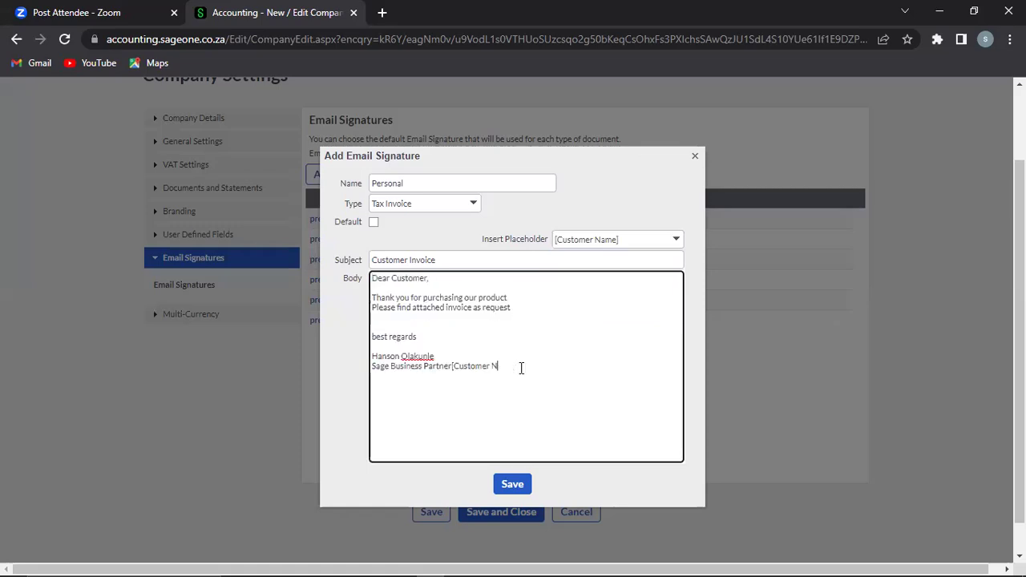
{"action": "key", "text": "BackSpace"}
{"action": "key", "text": "BackSpace"}
{"action": "left_click", "coordinate": [428, 279]}
{"action": "key", "text": "BackSpace"}
{"action": "key", "text": "BackSpace"}
{"action": "key", "text": "BackSpace"}
Step: Put the [Customer Name] placeholder into the greeting and add blank lines after the sign-off
{"action": "left_click", "coordinate": [674, 243]}
{"action": "left_click", "coordinate": [674, 243]}
{"action": "left_click", "coordinate": [593, 361]}
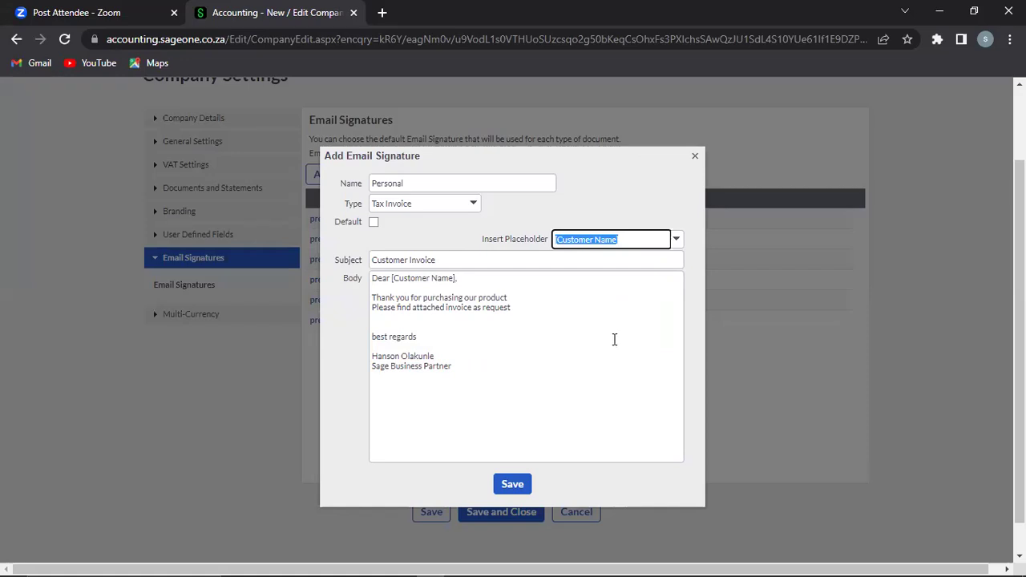
{"action": "left_click", "coordinate": [439, 355]}
{"action": "key", "text": "ctrl+a"}
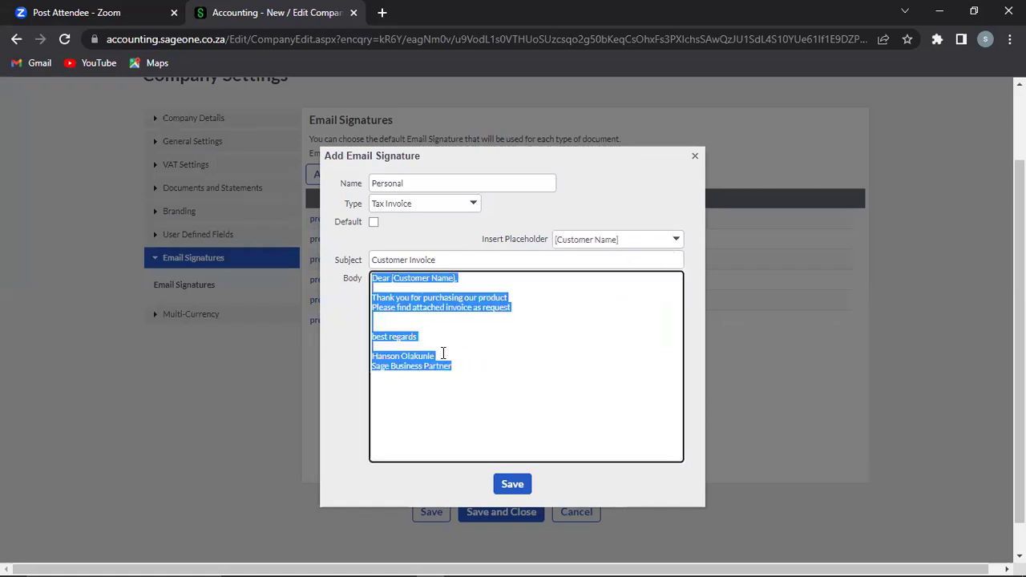
{"action": "left_click", "coordinate": [455, 366]}
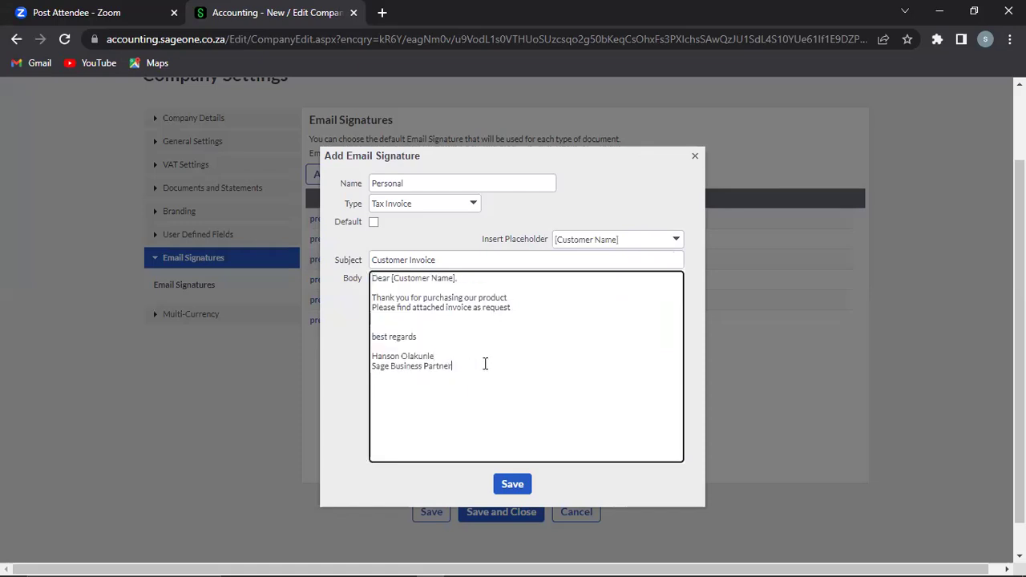
{"action": "key", "text": "Return"}
{"action": "key", "text": "Return"}
{"action": "left_click", "coordinate": [677, 239]}
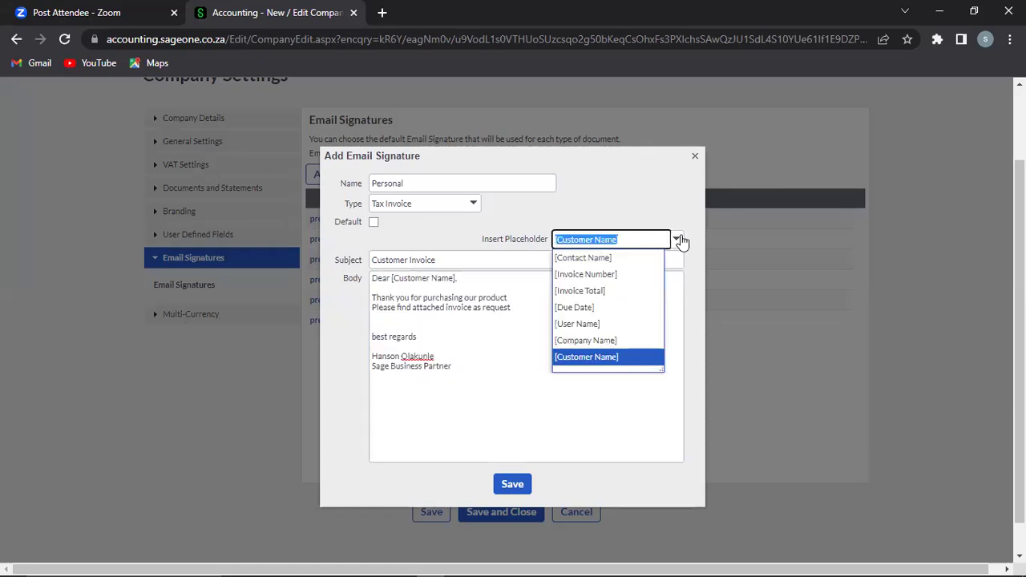
Step: Insert [Company Name] and add a line 'This invoice was created by [User Name]'
{"action": "left_click", "coordinate": [586, 341]}
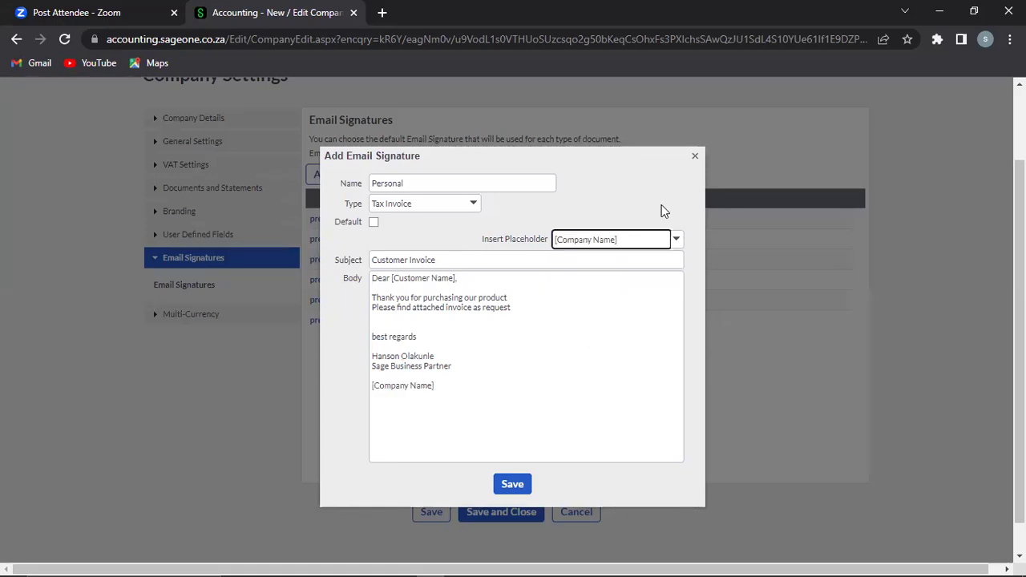
{"action": "left_click", "coordinate": [440, 388]}
{"action": "left_click", "coordinate": [440, 388]}
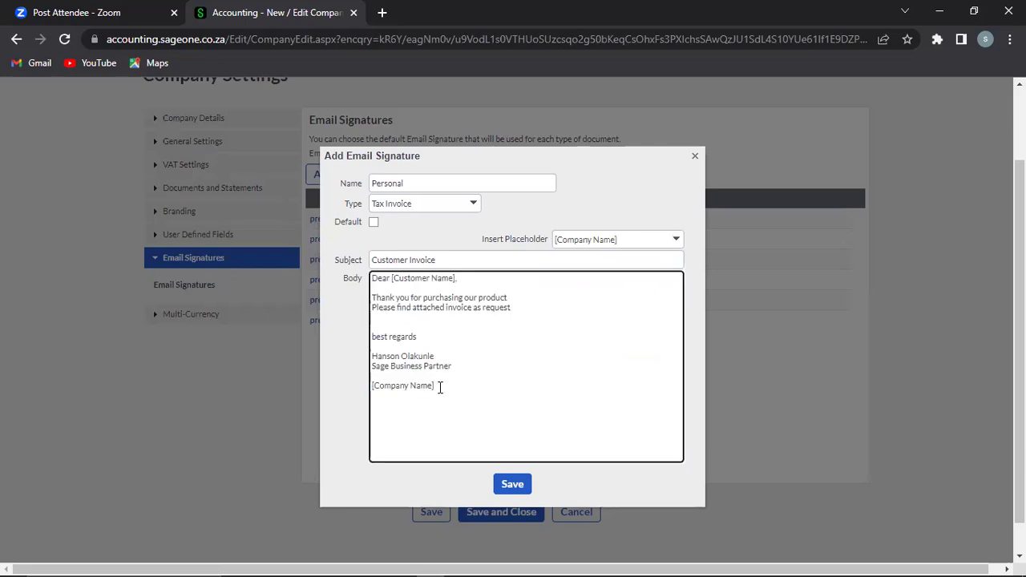
{"action": "key", "text": "Return"}
{"action": "key", "text": "Return"}
{"action": "type", "text": "This invoice was crated b"}
{"action": "left_click", "coordinate": [676, 239]}
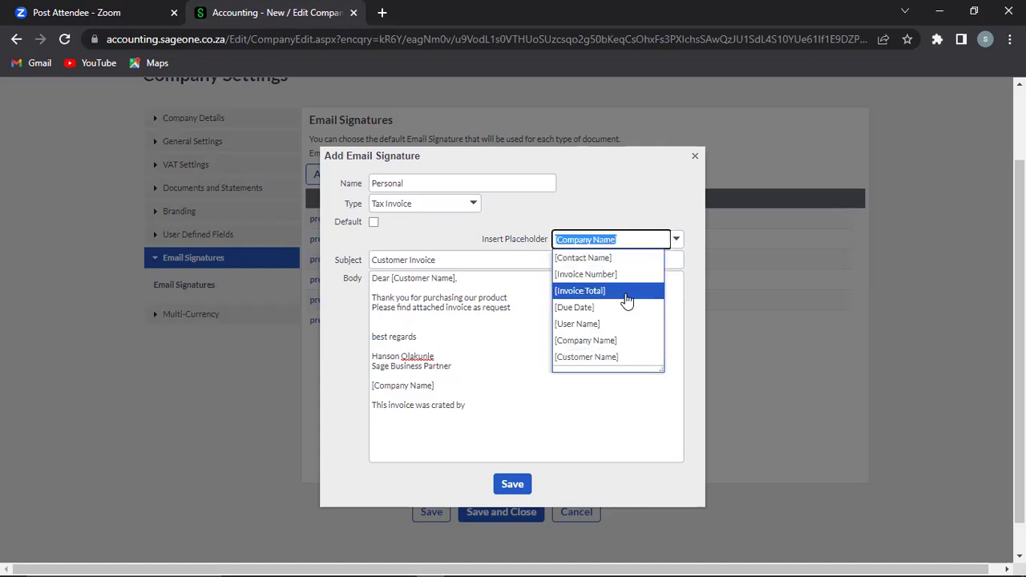
{"action": "left_click", "coordinate": [592, 324]}
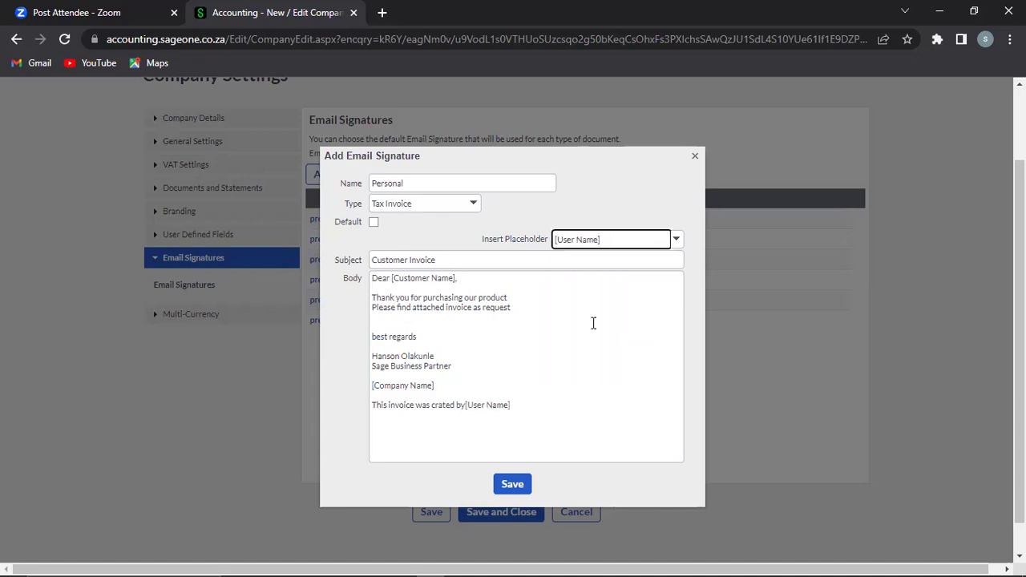
Step: Add a 'Your total amount is' line above best regards
{"action": "left_click", "coordinate": [479, 316]}
{"action": "key", "text": "ctrl+a"}
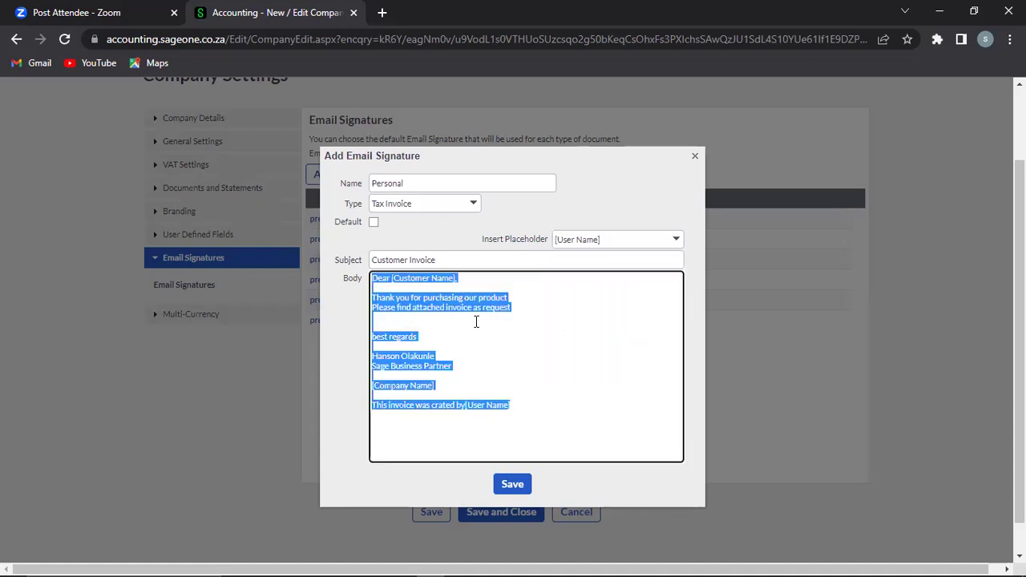
{"action": "left_click", "coordinate": [470, 323]}
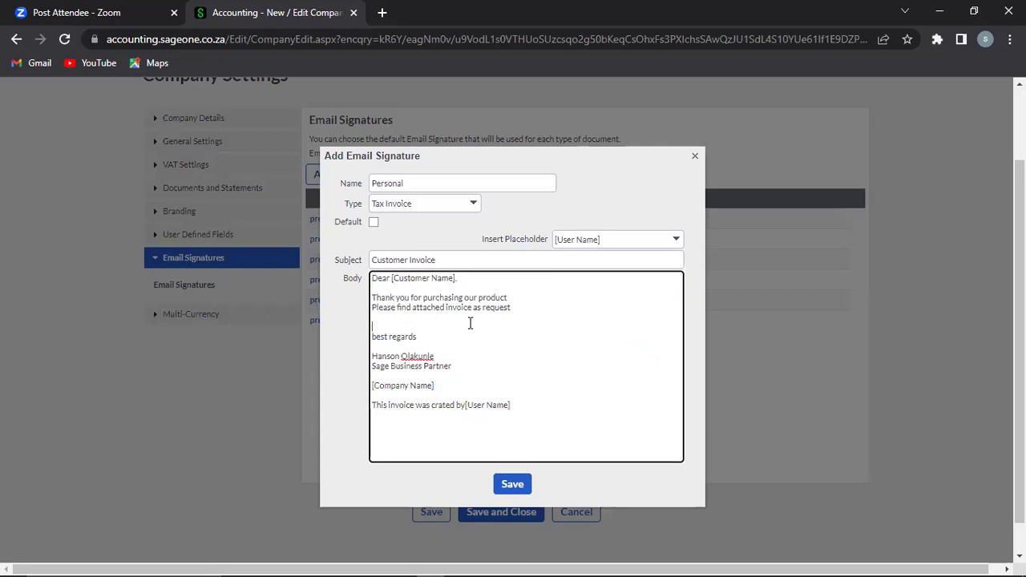
{"action": "key", "text": "Up"}
{"action": "key", "text": "Return"}
{"action": "type", "text": "Youth"}
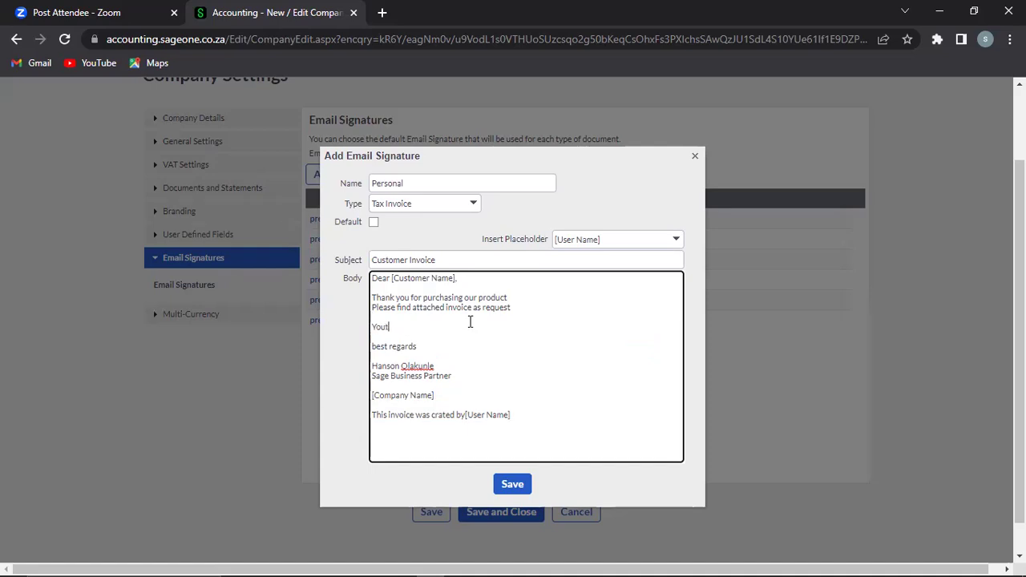
{"action": "type", "text": " to"}
{"action": "type", "text": "ll"}
{"action": "key", "text": "BackSpace"}
{"action": "key", "text": "BackSpace"}
{"action": "type", "text": "l amount is"}
Step: Insert [Invoice Total] after the amount text and add a 'Due Date: [Due Date]' line
{"action": "left_click", "coordinate": [678, 239]}
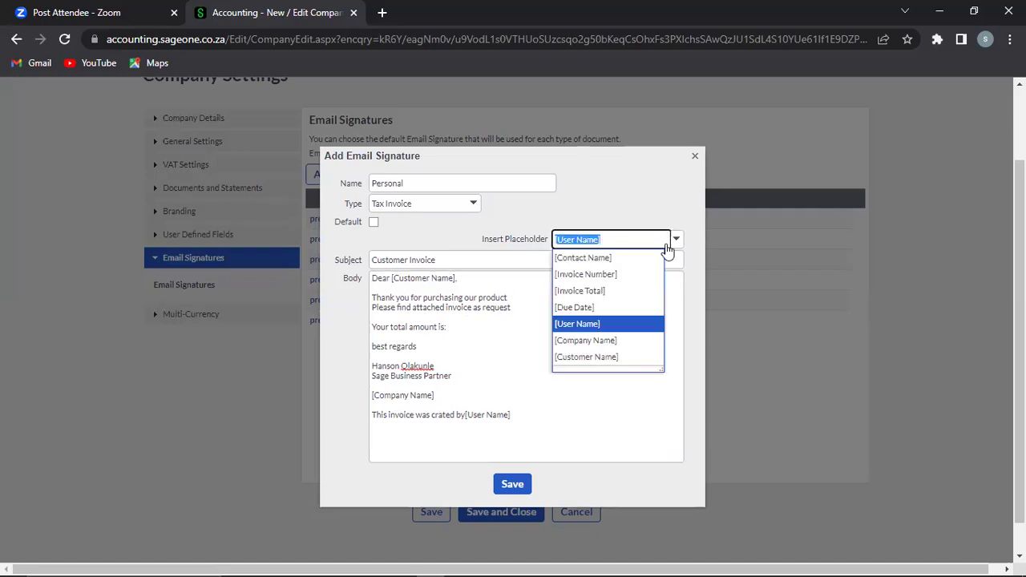
{"action": "left_click", "coordinate": [606, 293]}
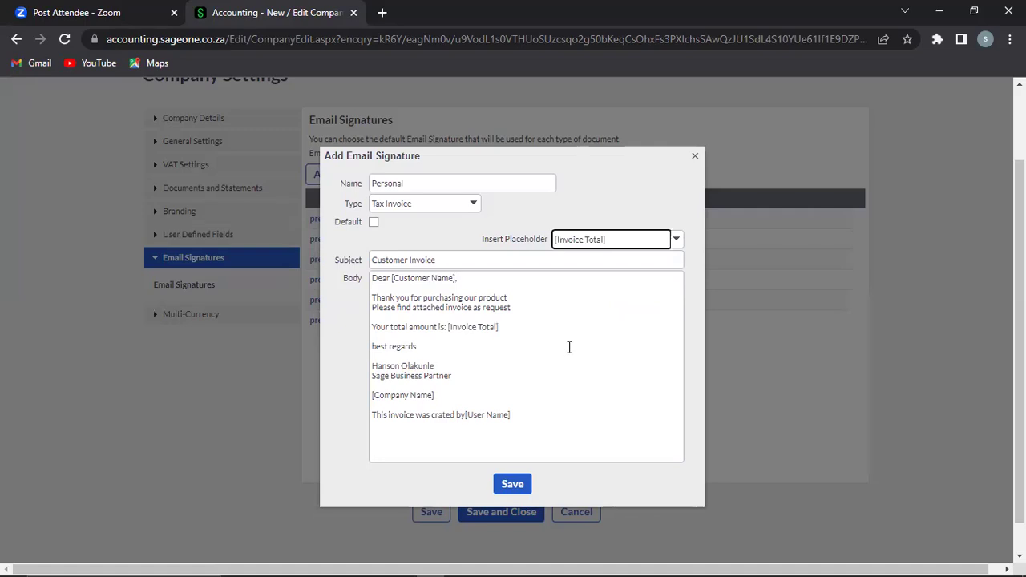
{"action": "left_click", "coordinate": [524, 329]}
{"action": "key", "text": "ctrl+a"}
{"action": "left_click", "coordinate": [524, 329]}
{"action": "key", "text": "Return"}
{"action": "type", "text": "Due D"}
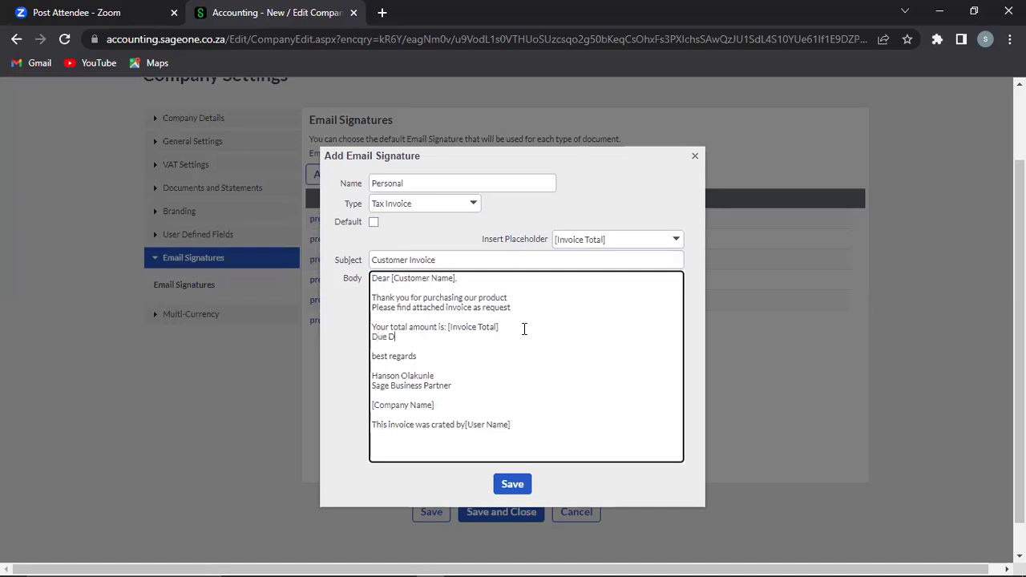
{"action": "type", "text": "ate:"}
{"action": "left_click", "coordinate": [677, 239]}
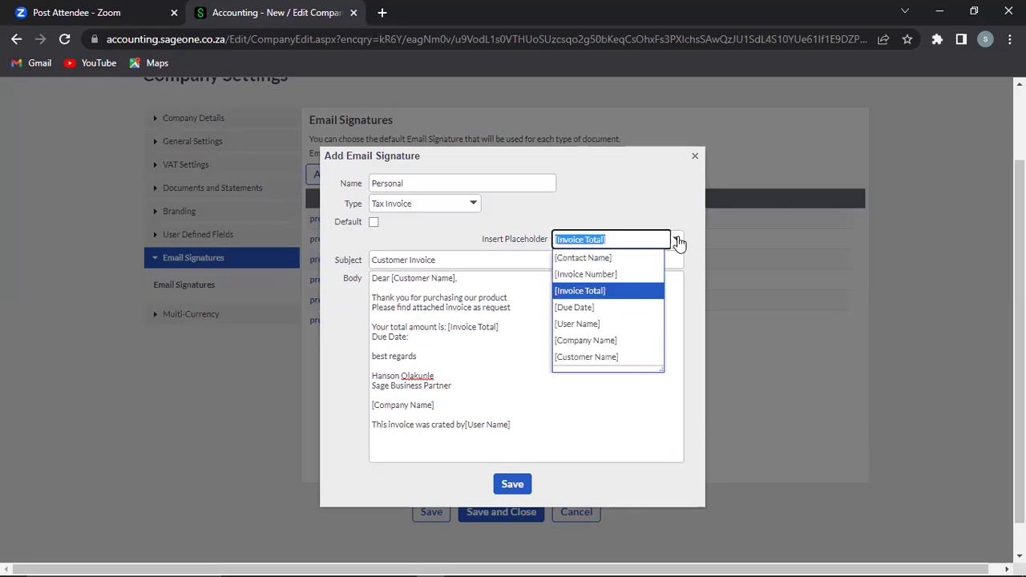
{"action": "left_click", "coordinate": [594, 309]}
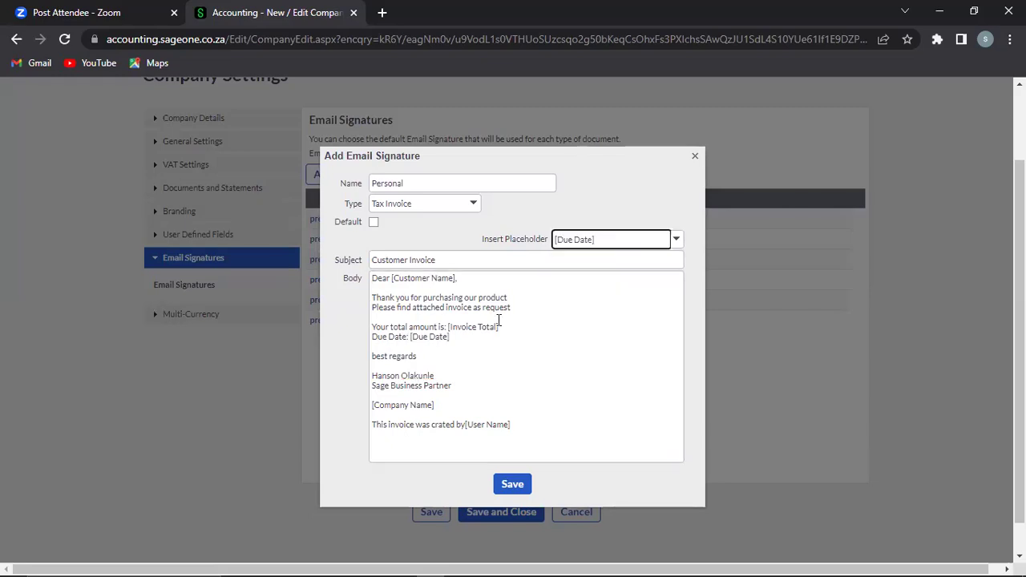
Step: Prefix the due date line with 'Payment' and mark the signature as Default
{"action": "left_click", "coordinate": [374, 337]}
{"action": "key", "text": "ctrl+a"}
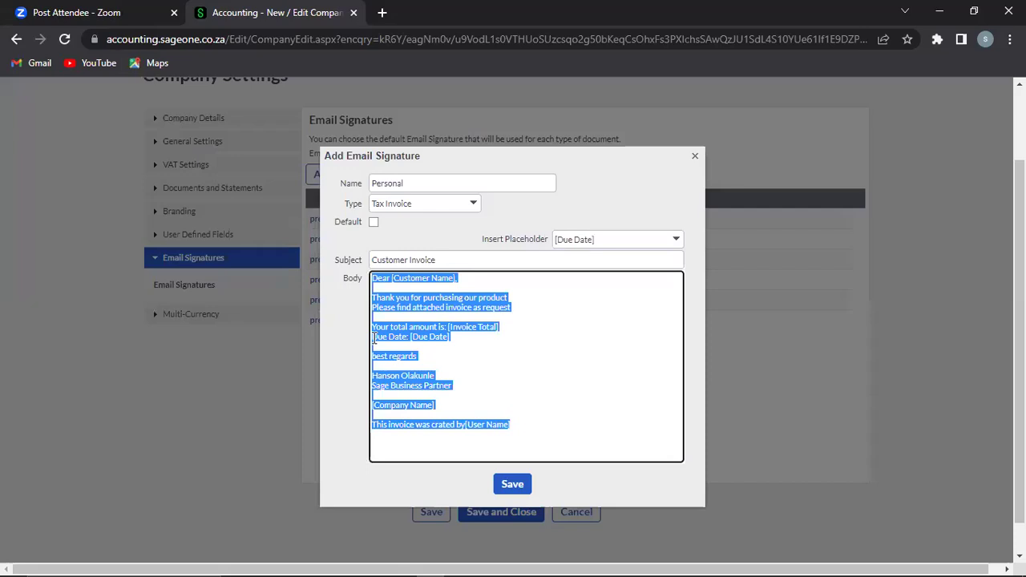
{"action": "double_click", "coordinate": [374, 337]}
{"action": "left_click", "coordinate": [374, 338]}
{"action": "type", "text": "Payment"}
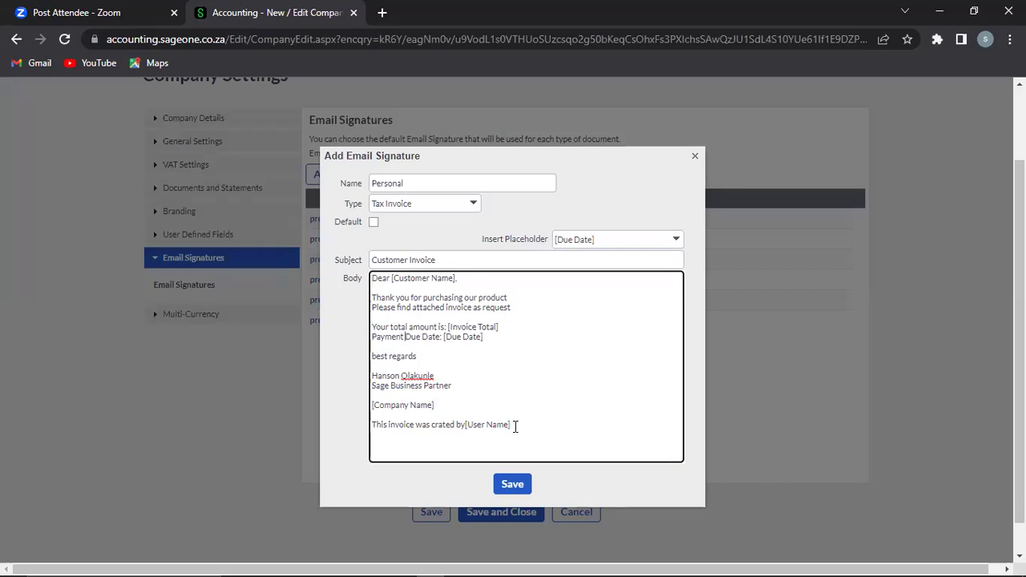
{"action": "left_click", "coordinate": [373, 225]}
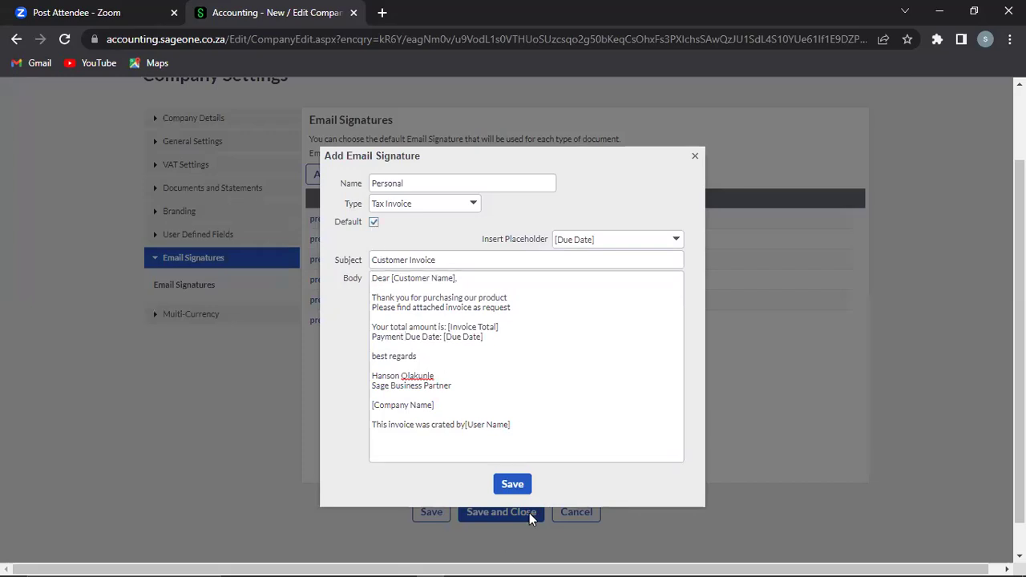
Step: Save the Personal Tax Invoice signature
{"action": "left_click", "coordinate": [475, 397]}
{"action": "key", "text": "ctrl+a"}
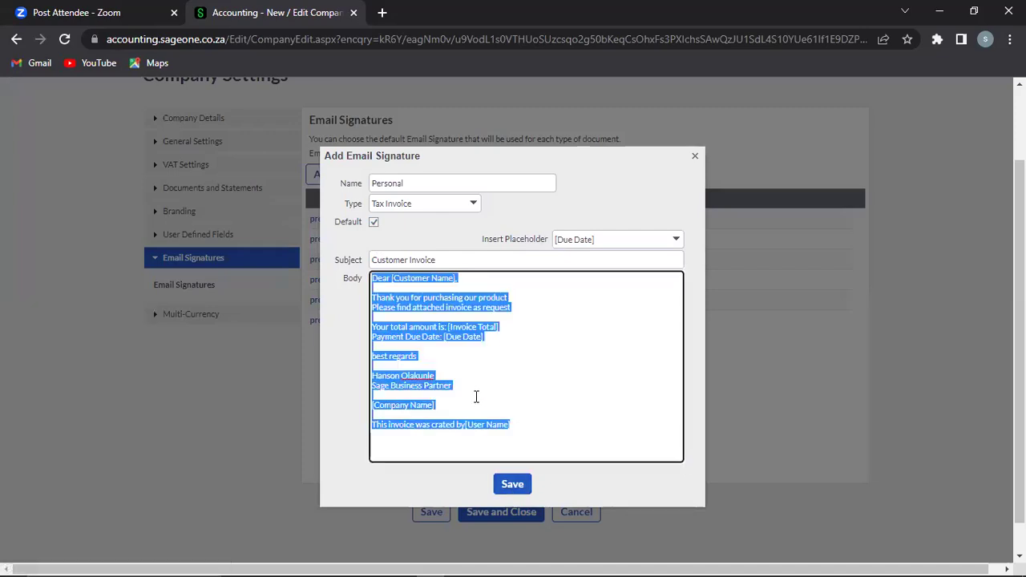
{"action": "left_click", "coordinate": [510, 491]}
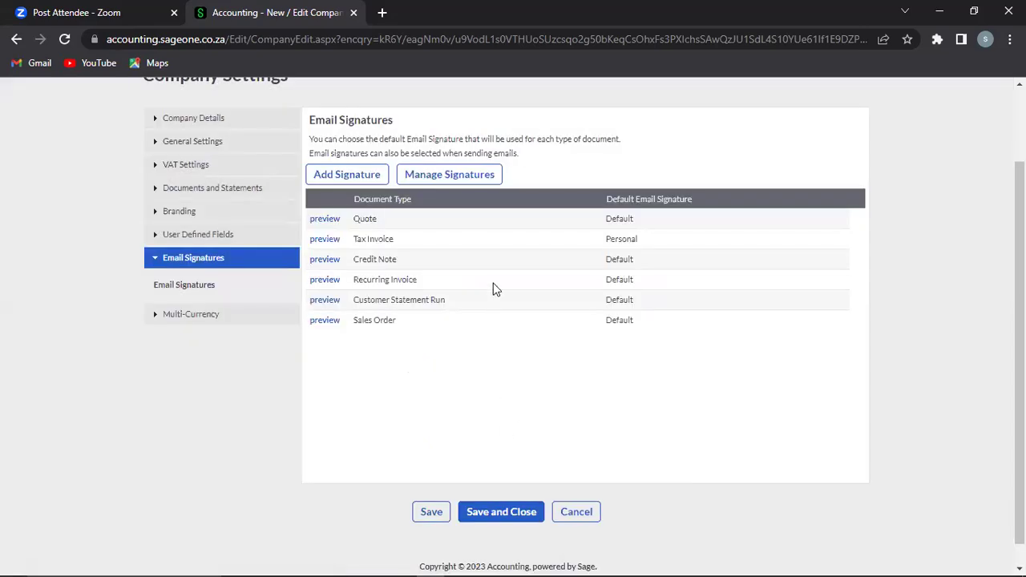
Step: Preview the Credit Note email template, then bring up the Quote template preview
{"action": "left_click", "coordinate": [325, 260]}
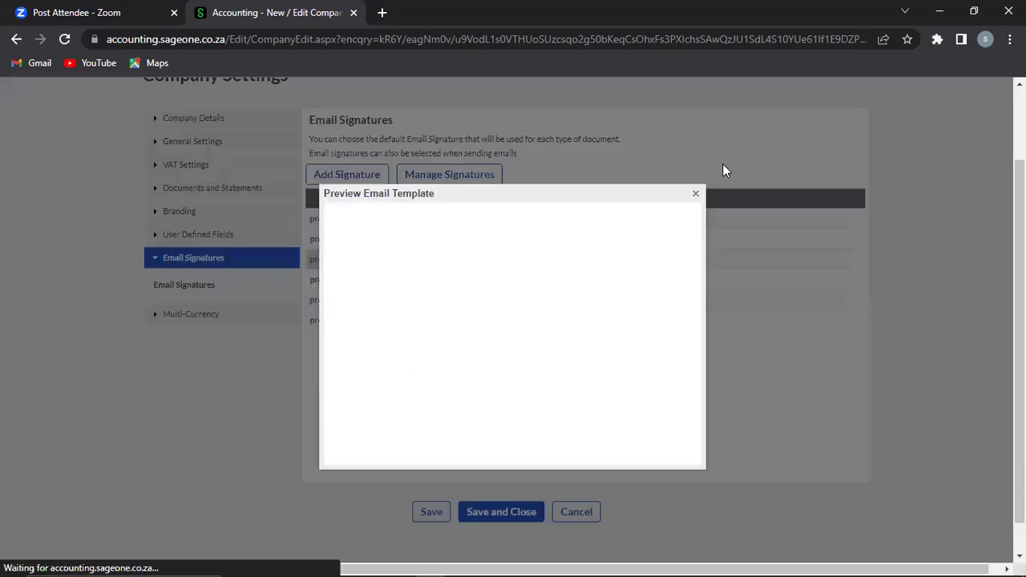
{"action": "left_click", "coordinate": [696, 196]}
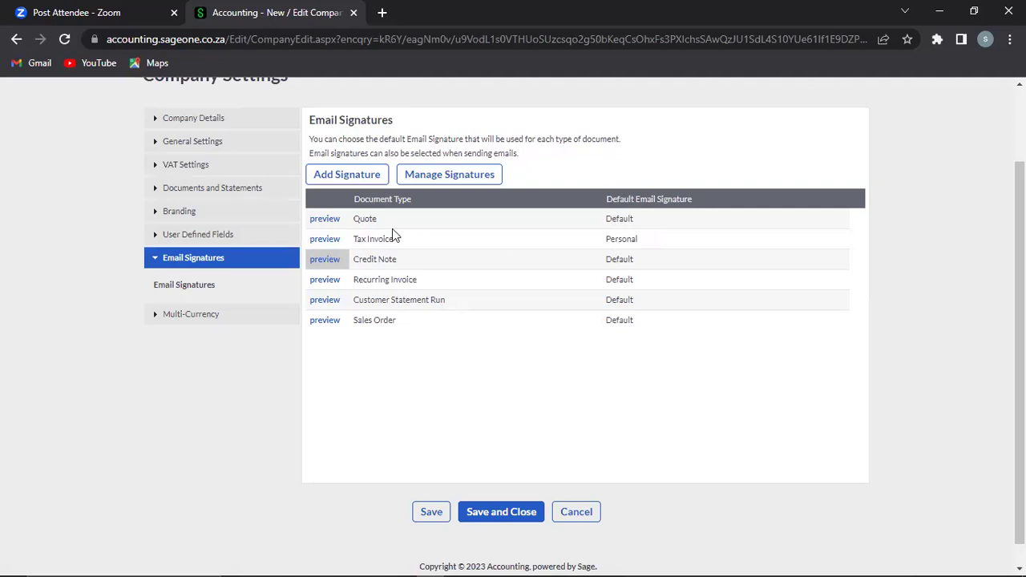
{"action": "left_click", "coordinate": [324, 241]}
{"action": "left_click", "coordinate": [696, 195]}
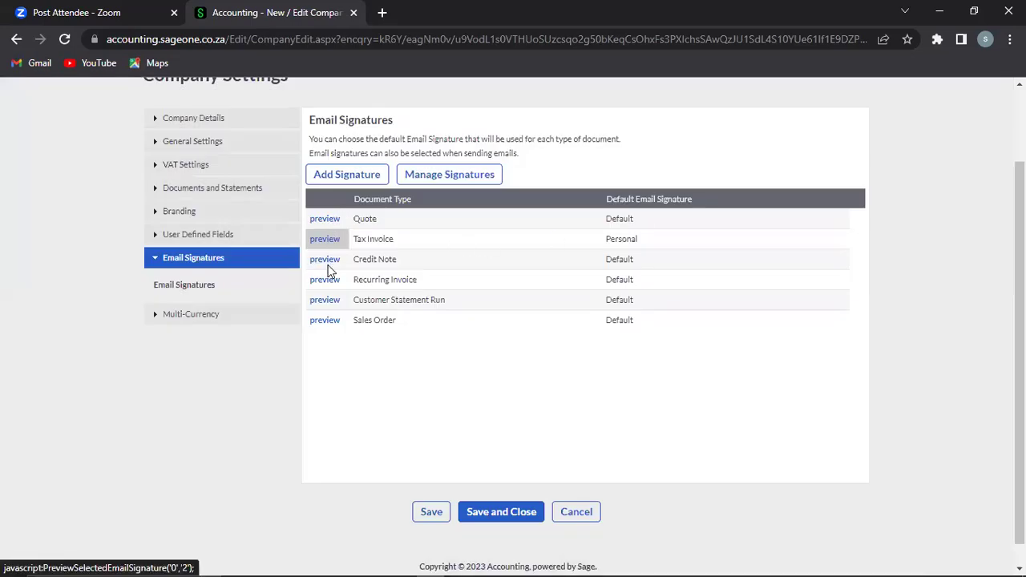
{"action": "left_click", "coordinate": [320, 218]}
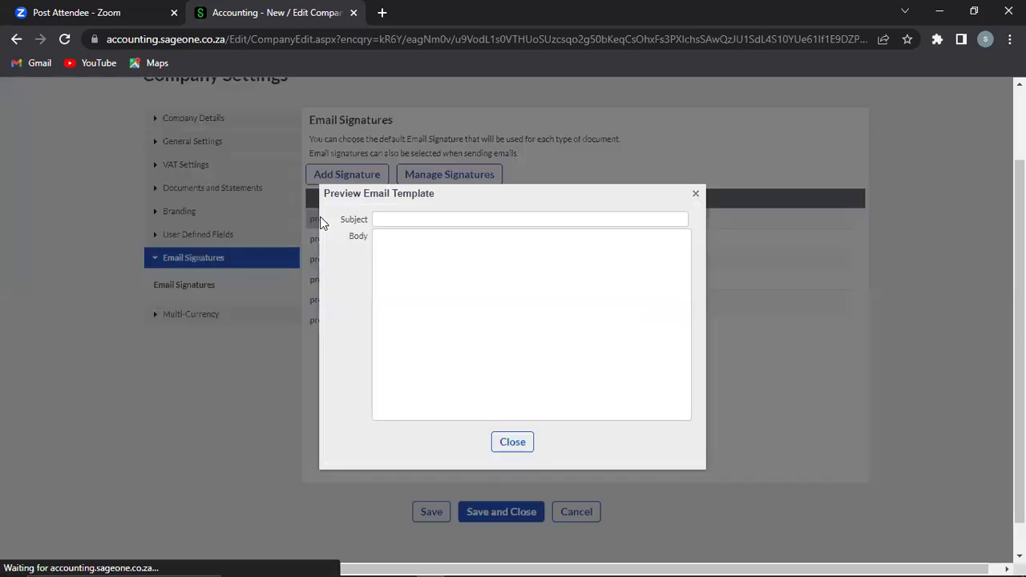
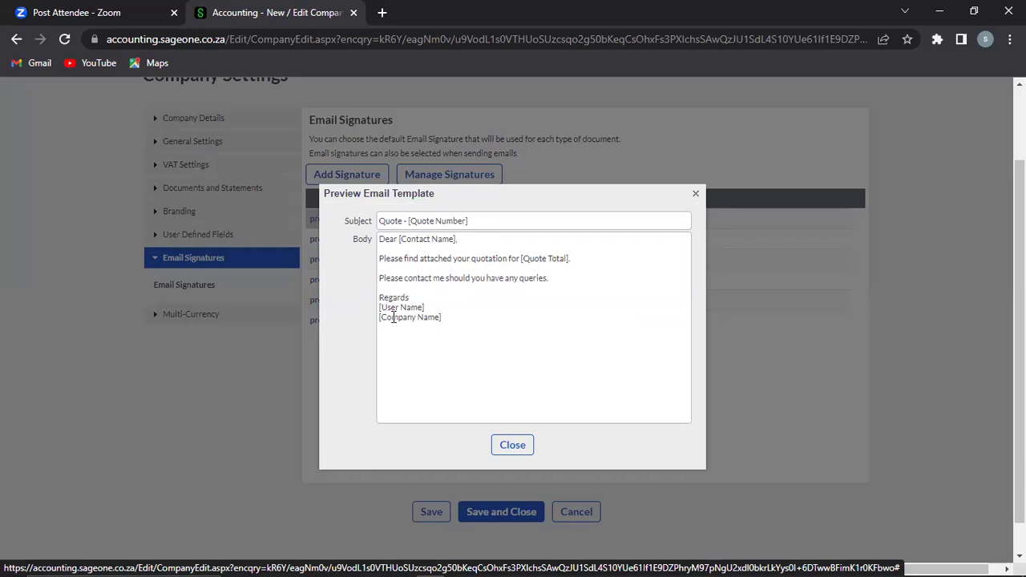
Step: Close the Quote template preview and show the Multi-Currency settings section
{"action": "left_click", "coordinate": [513, 445]}
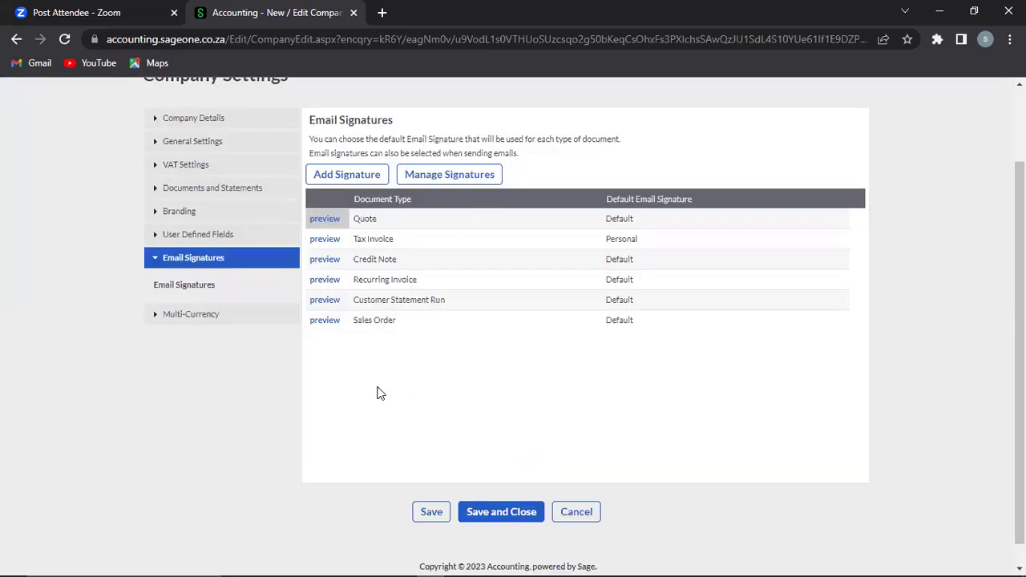
{"action": "left_click", "coordinate": [186, 317]}
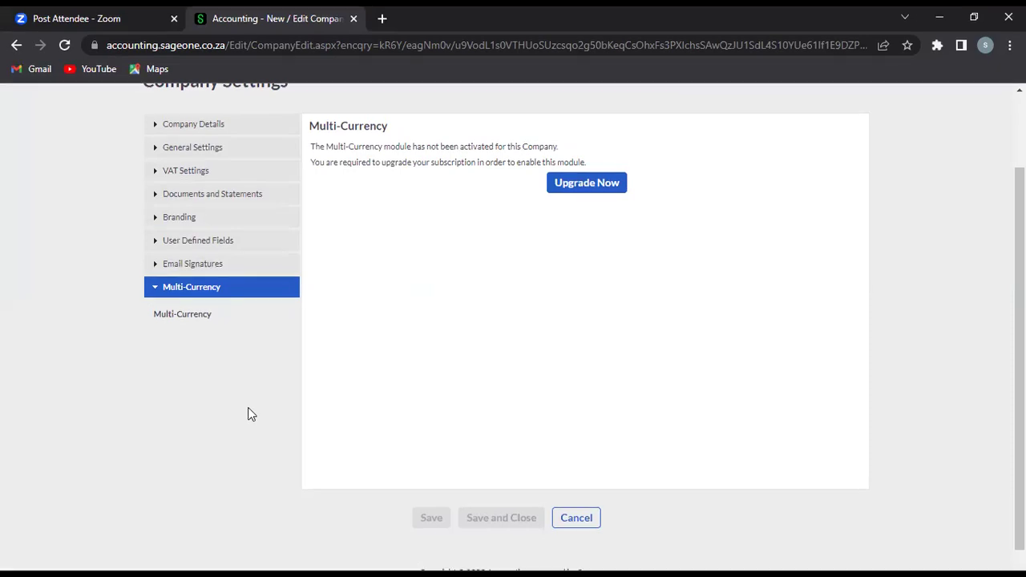
Step: Return to the top of Company Settings and open the Company menu
{"action": "scroll", "coordinate": [620, 100], "scroll_direction": "up", "scroll_amount": 2}
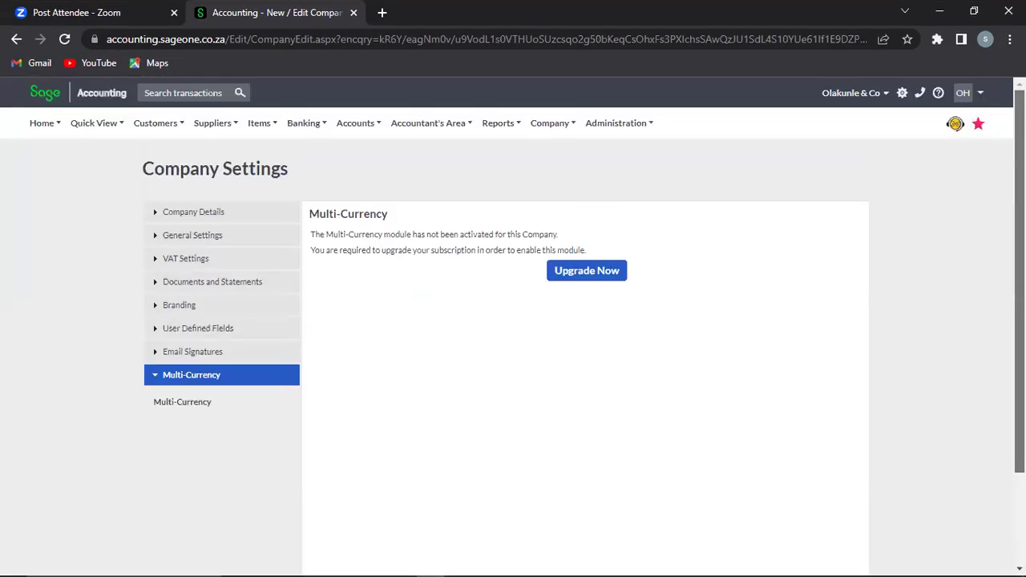
{"action": "left_click", "coordinate": [551, 126]}
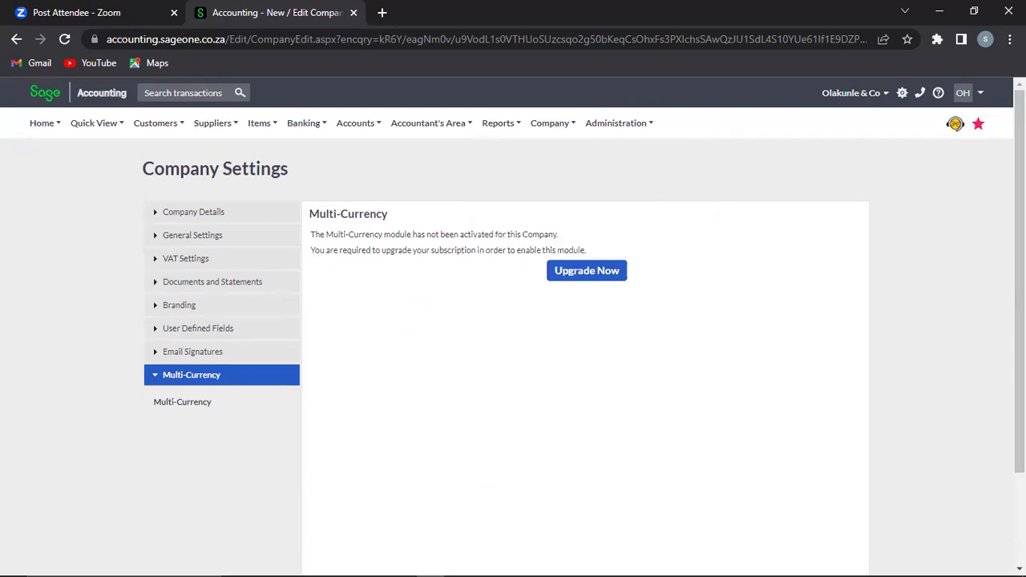
{"action": "scroll", "coordinate": [513, 320], "scroll_direction": "down", "scroll_amount": 2}
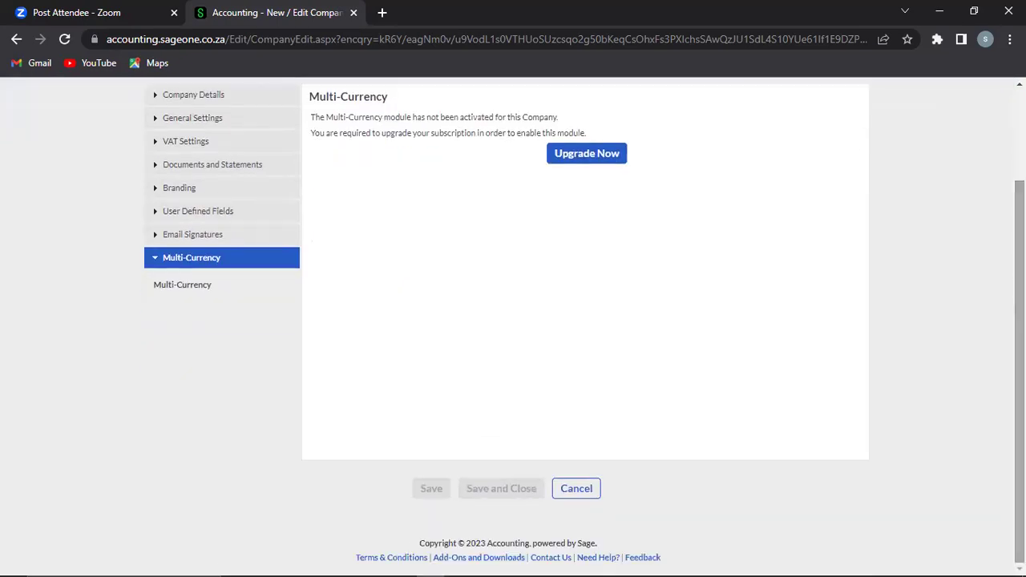
{"action": "scroll", "coordinate": [513, 321], "scroll_direction": "up", "scroll_amount": 2}
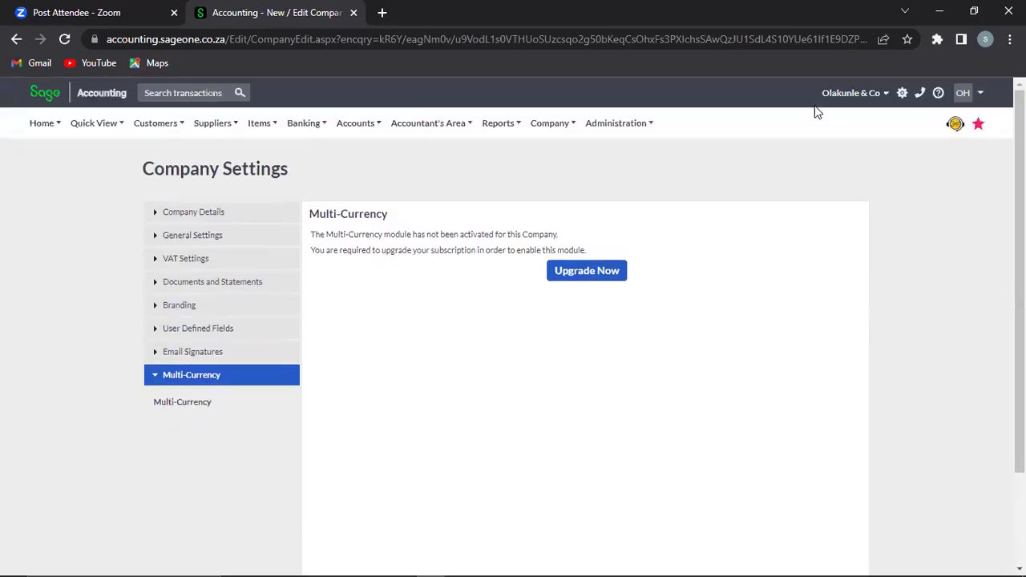
{"action": "mouse_move", "coordinate": [550, 128]}
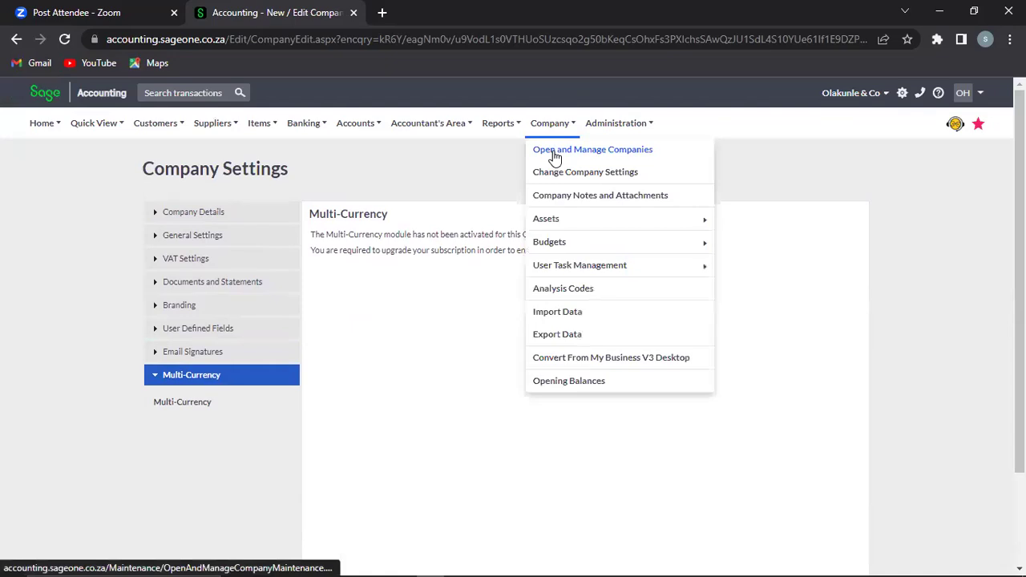
Step: Choose Open and Manage Companies from the Company menu
{"action": "left_click", "coordinate": [555, 157]}
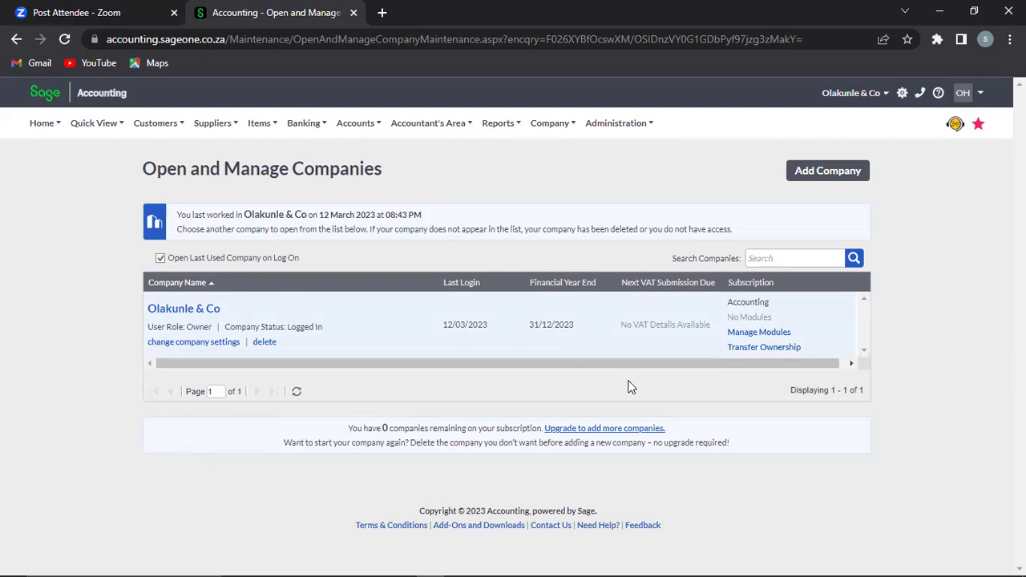
{"action": "left_click", "coordinate": [757, 332]}
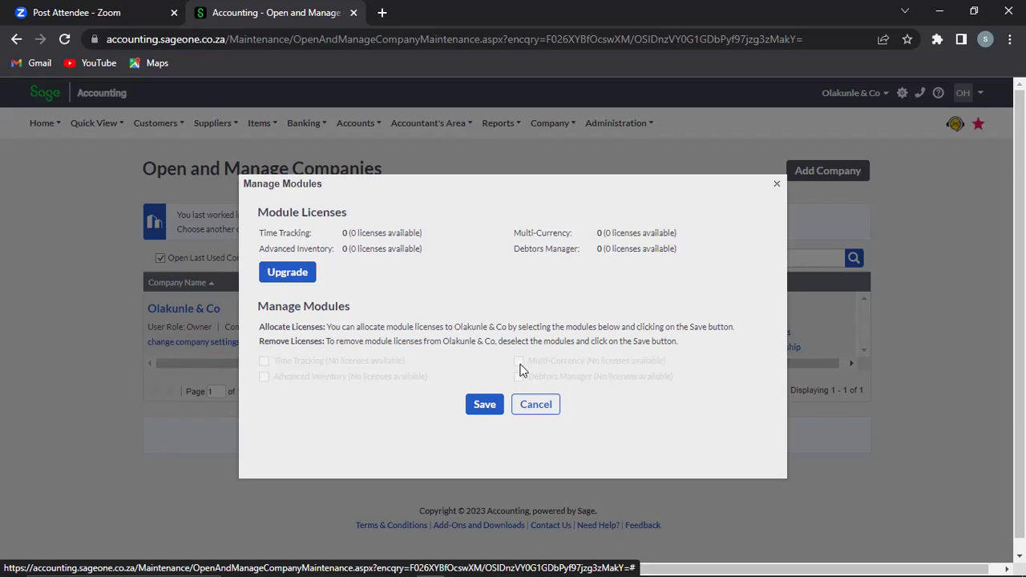
{"action": "left_click", "coordinate": [533, 404]}
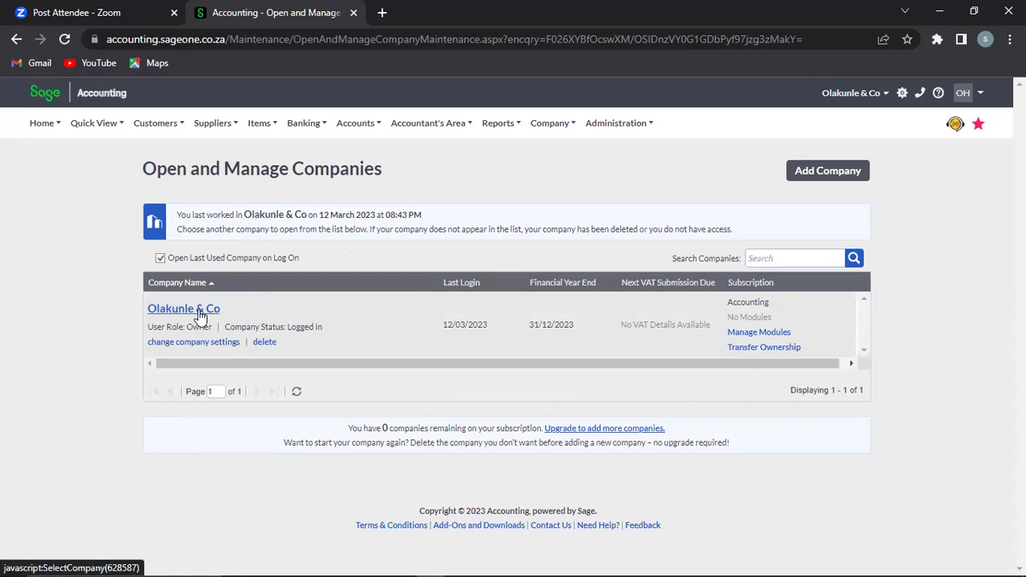
Step: Glance at the Add Company setup, then return to Open and Manage Companies
{"action": "left_click", "coordinate": [819, 175]}
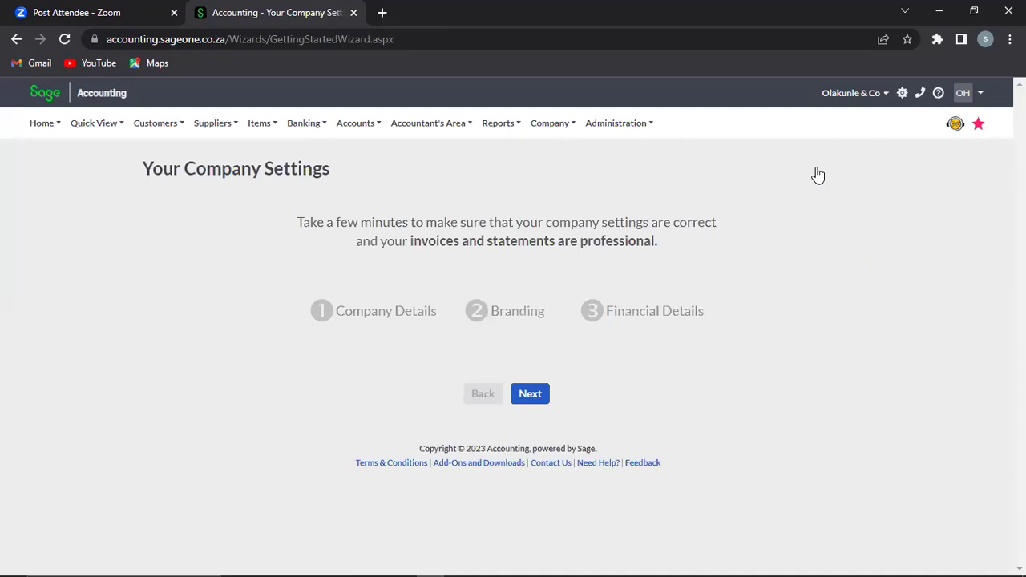
{"action": "mouse_move", "coordinate": [304, 122]}
{"action": "mouse_move", "coordinate": [361, 171]}
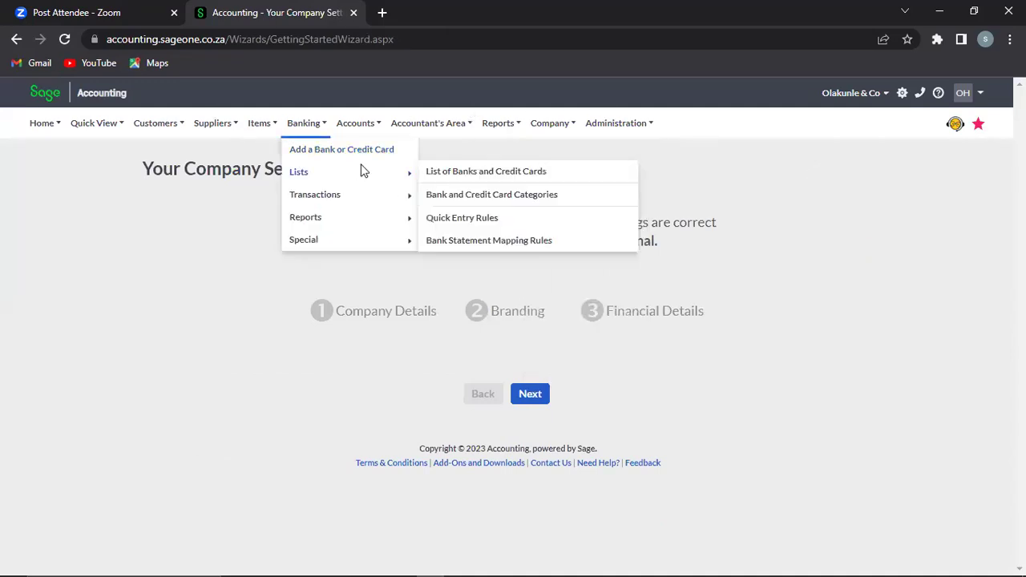
{"action": "mouse_move", "coordinate": [528, 118]}
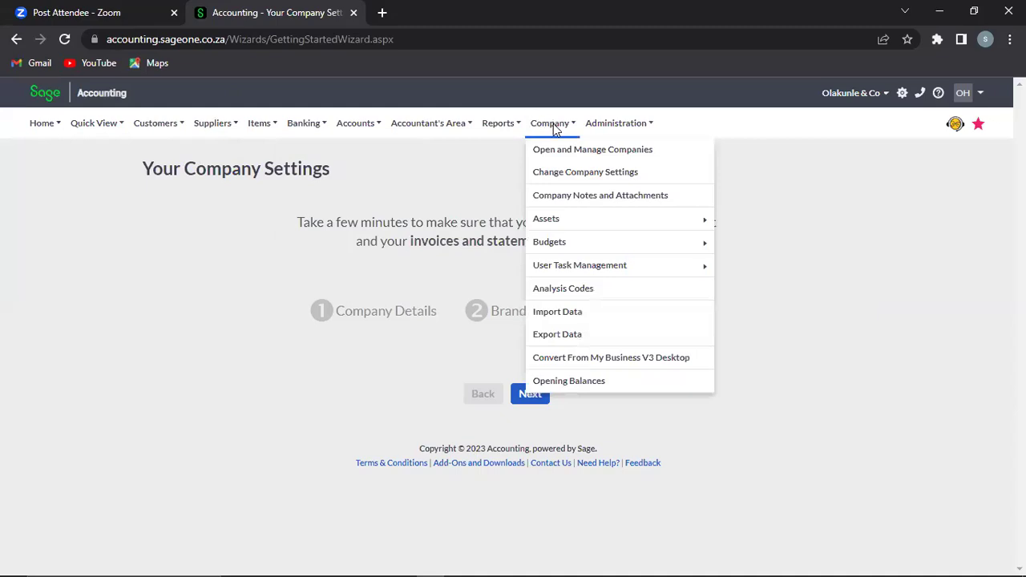
{"action": "left_click", "coordinate": [558, 154]}
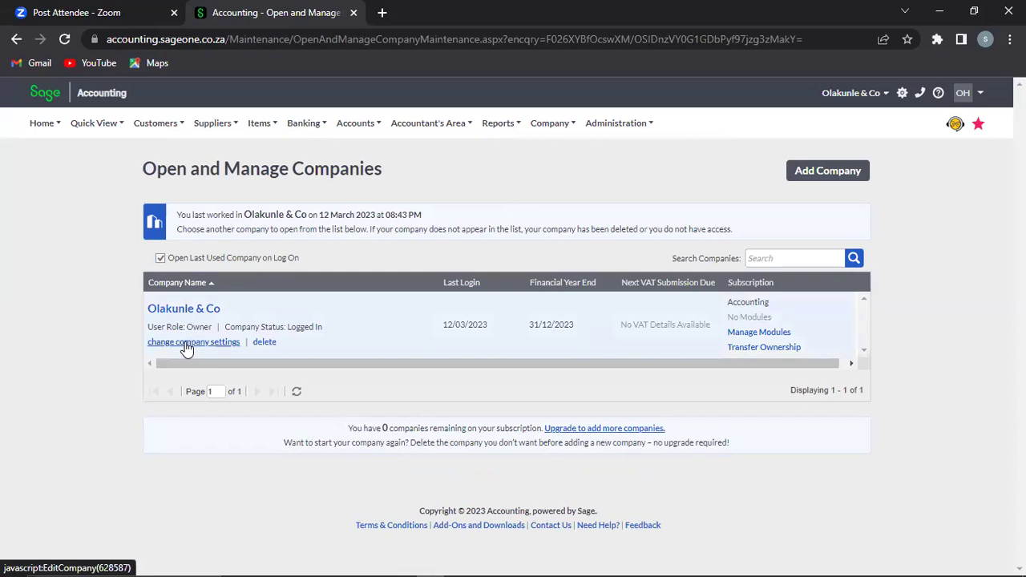
{"action": "mouse_move", "coordinate": [565, 127]}
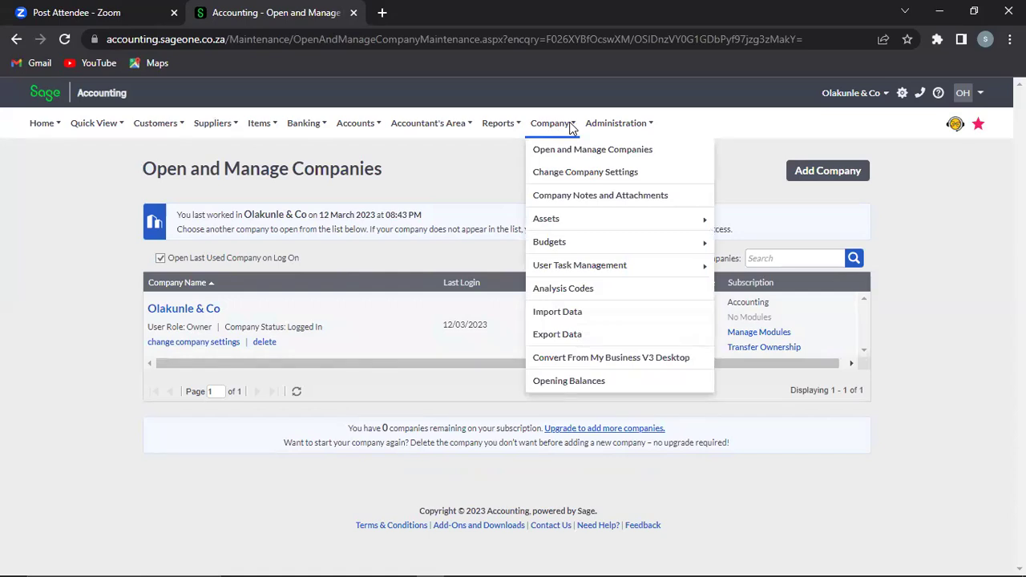
{"action": "mouse_move", "coordinate": [609, 128]}
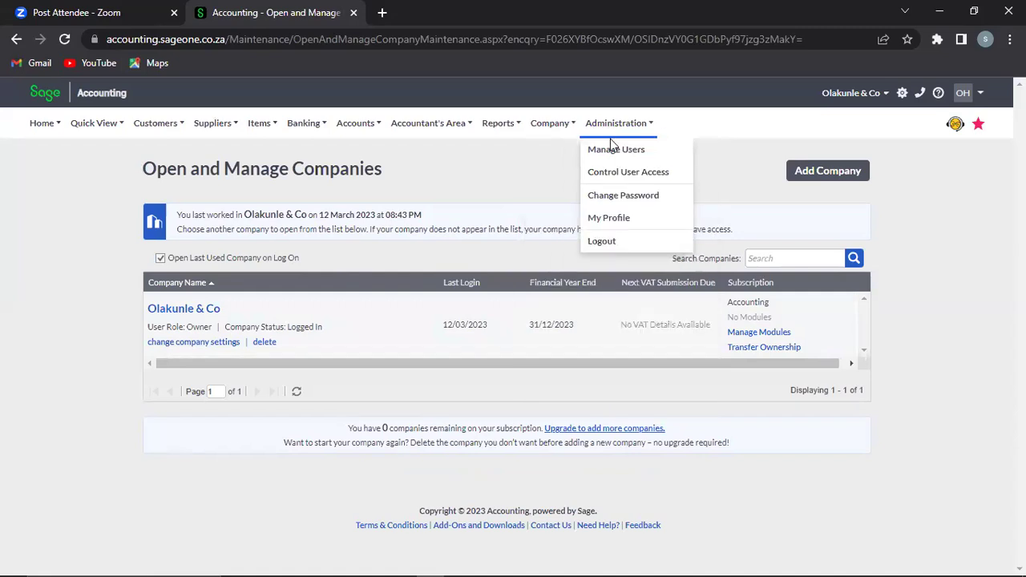
Step: Open Administration > Manage Users and begin a new user with Add User
{"action": "left_click", "coordinate": [613, 152]}
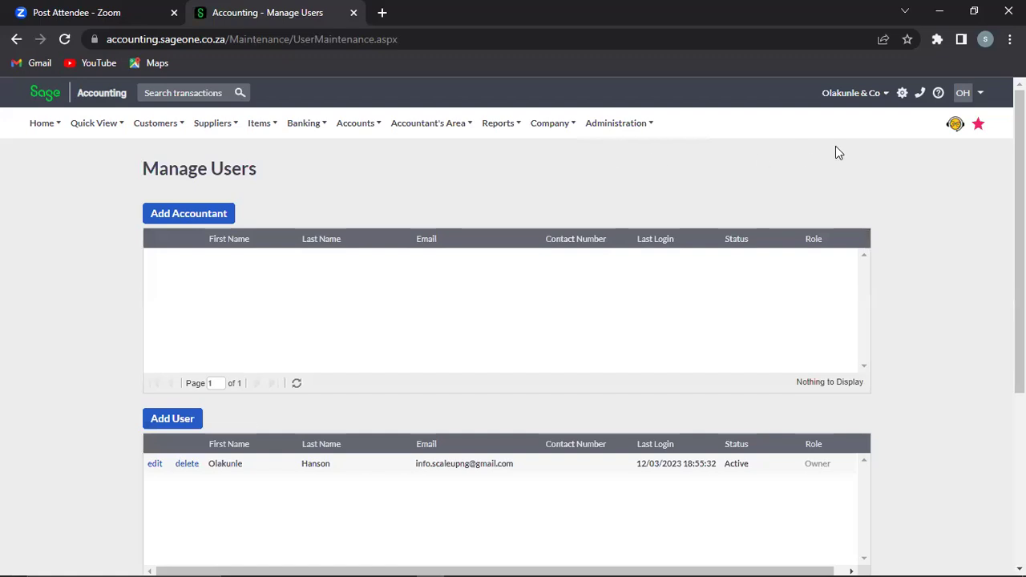
{"action": "scroll", "coordinate": [513, 320], "scroll_direction": "down", "scroll_amount": 2}
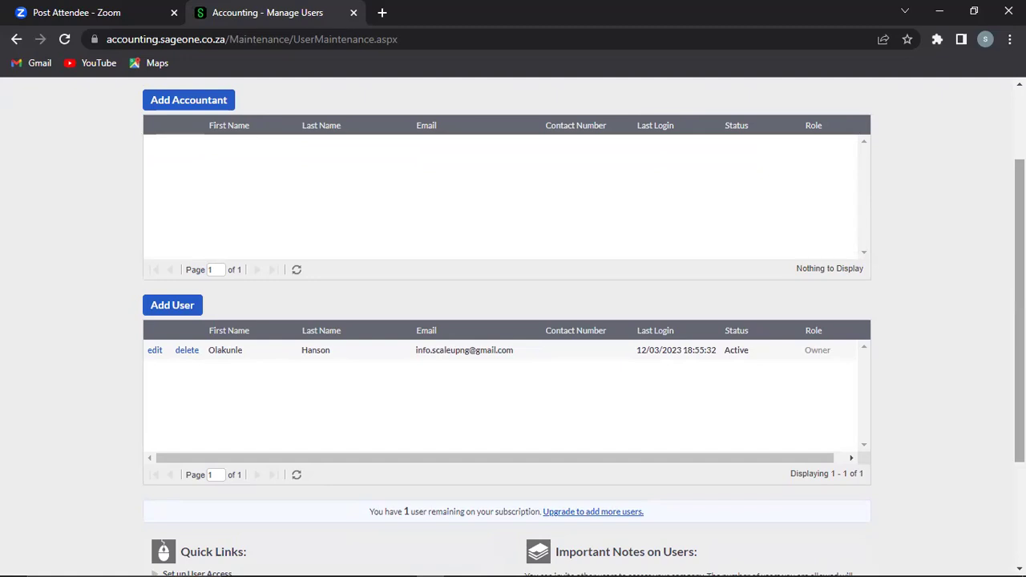
{"action": "left_click", "coordinate": [183, 311]}
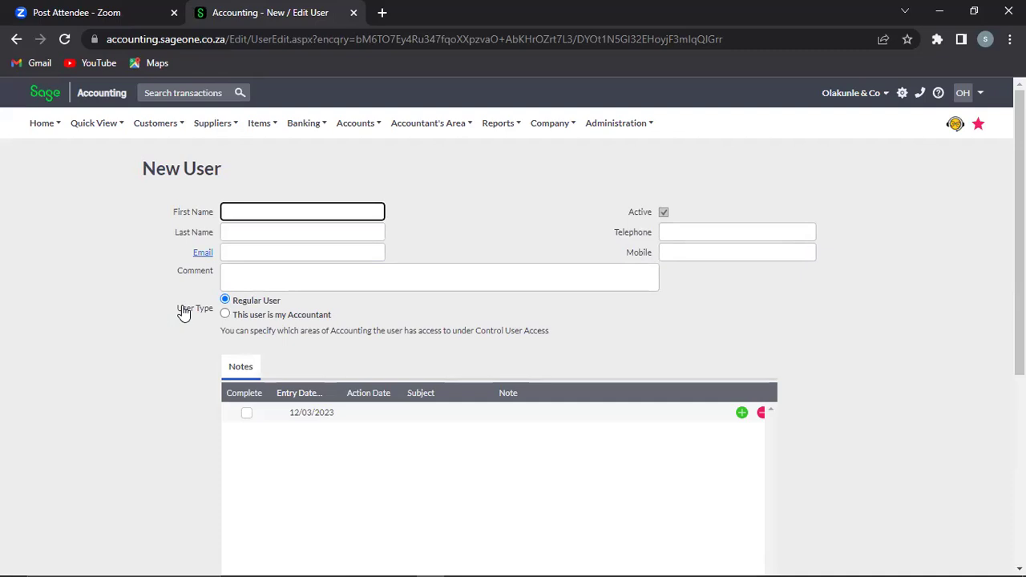
Step: Enter the new user's first name, last name and e-mail address
{"action": "key", "text": "Tab"}
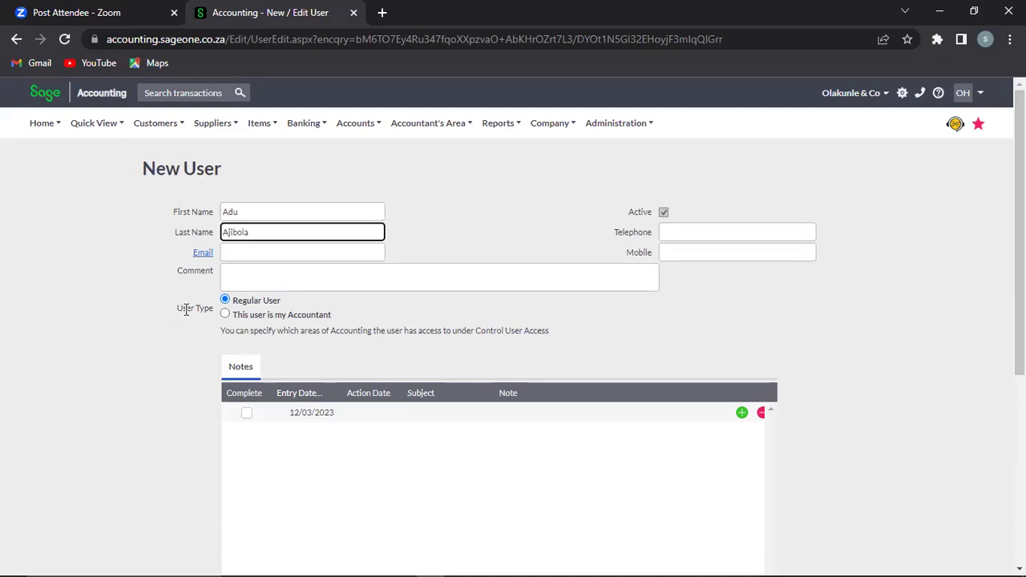
{"action": "left_click", "coordinate": [253, 252]}
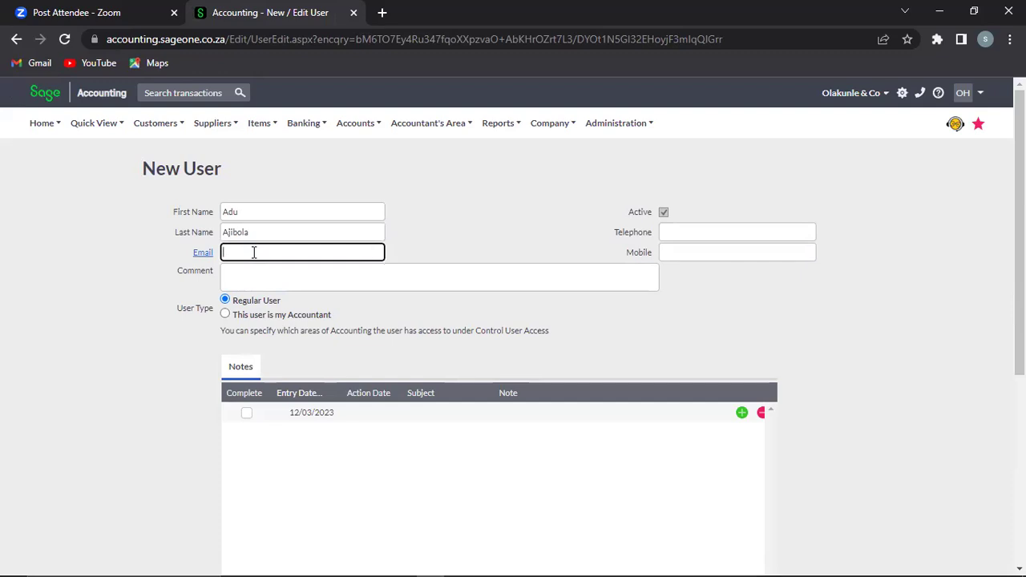
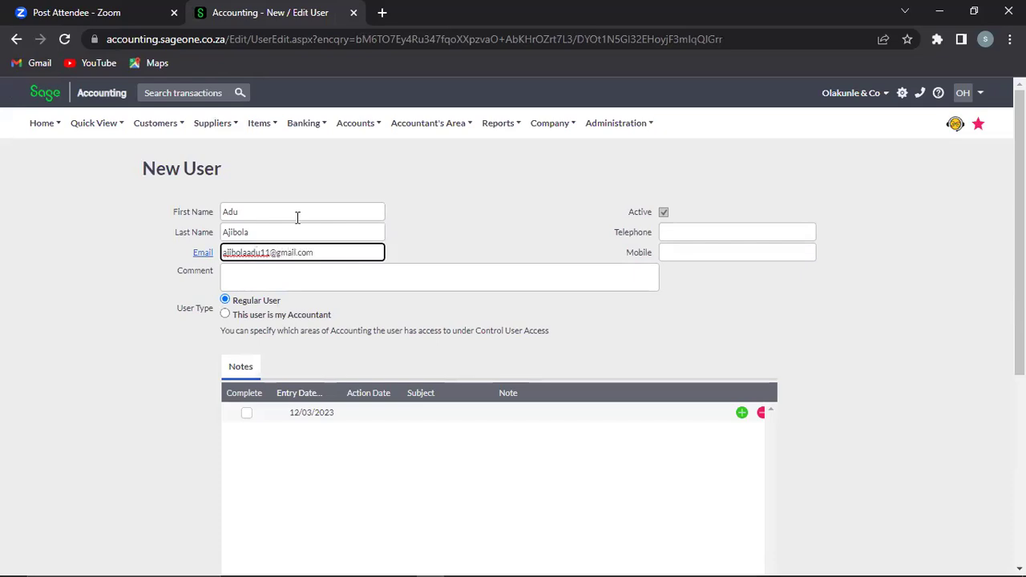
Step: Add the user's telephone number and save the new user
{"action": "left_click", "coordinate": [687, 238]}
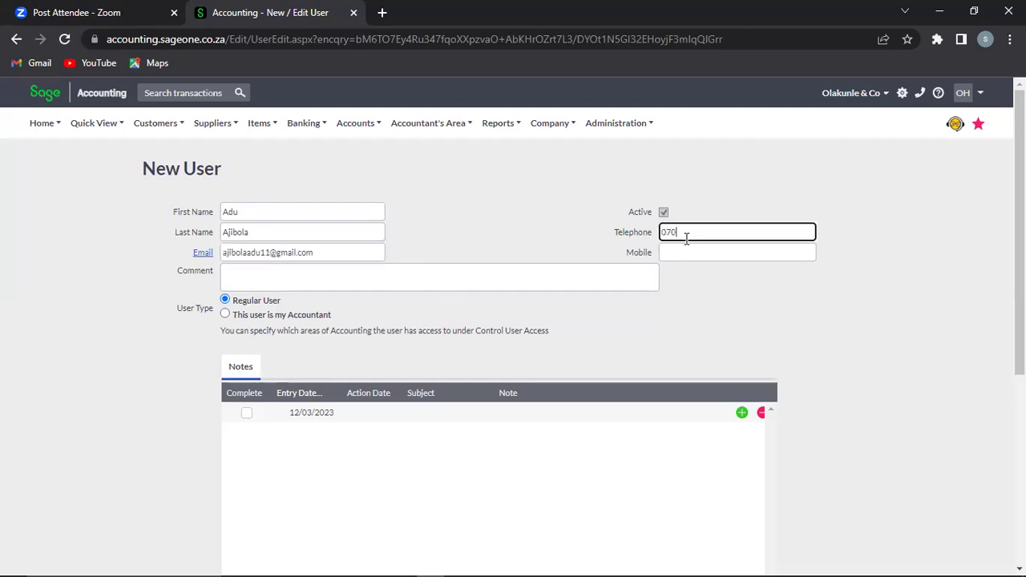
{"action": "left_click_drag", "start_coordinate": [1019, 225], "coordinate": [1019, 417]}
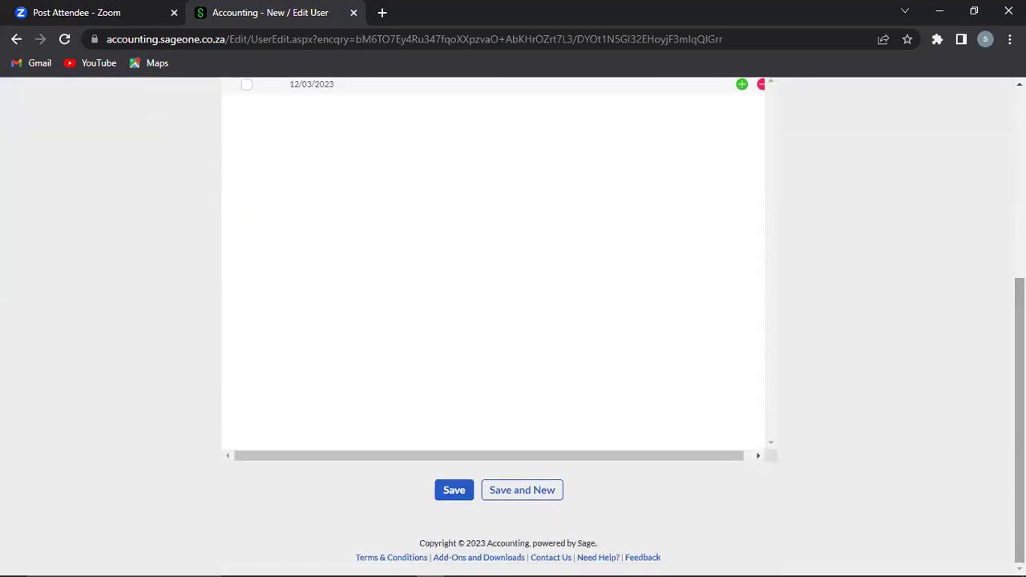
{"action": "left_click", "coordinate": [455, 493]}
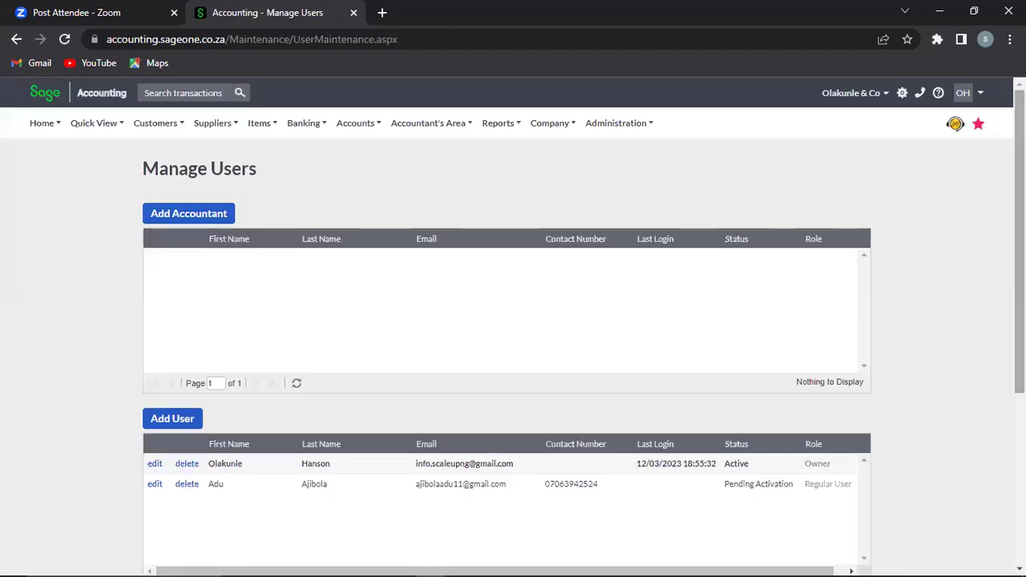
Step: Review the Users table and highlight the new user's Pending Activation status
{"action": "scroll", "coordinate": [996, 386], "scroll_direction": "down", "scroll_amount": 3}
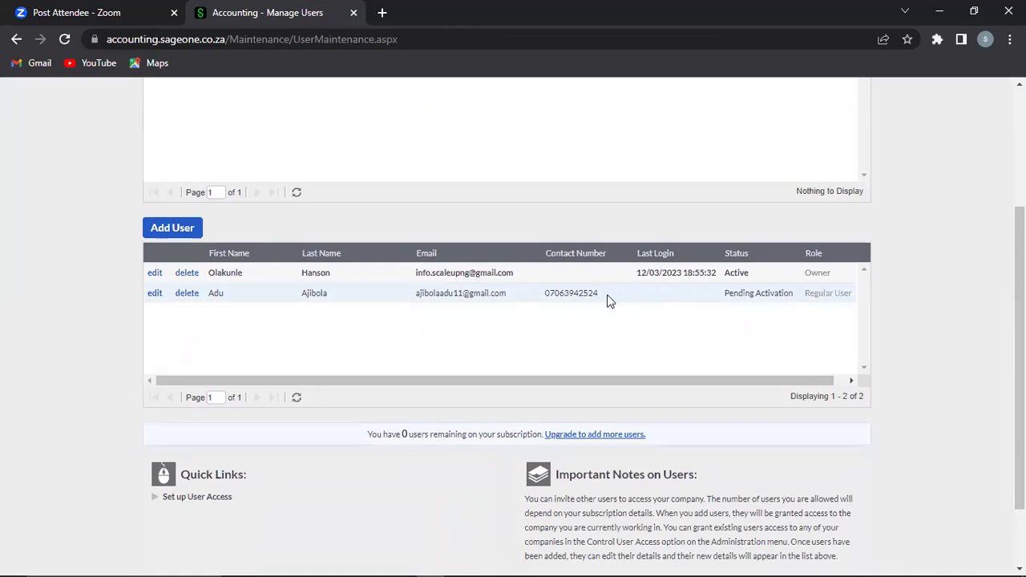
{"action": "triple_click", "coordinate": [754, 296]}
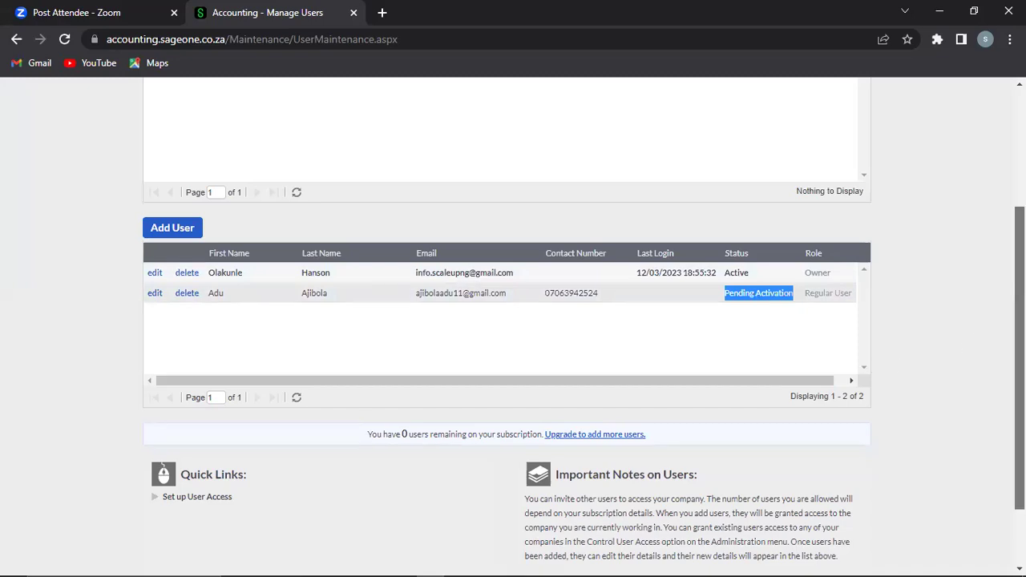
{"action": "scroll", "coordinate": [1019, 353], "scroll_direction": "up", "scroll_amount": 3}
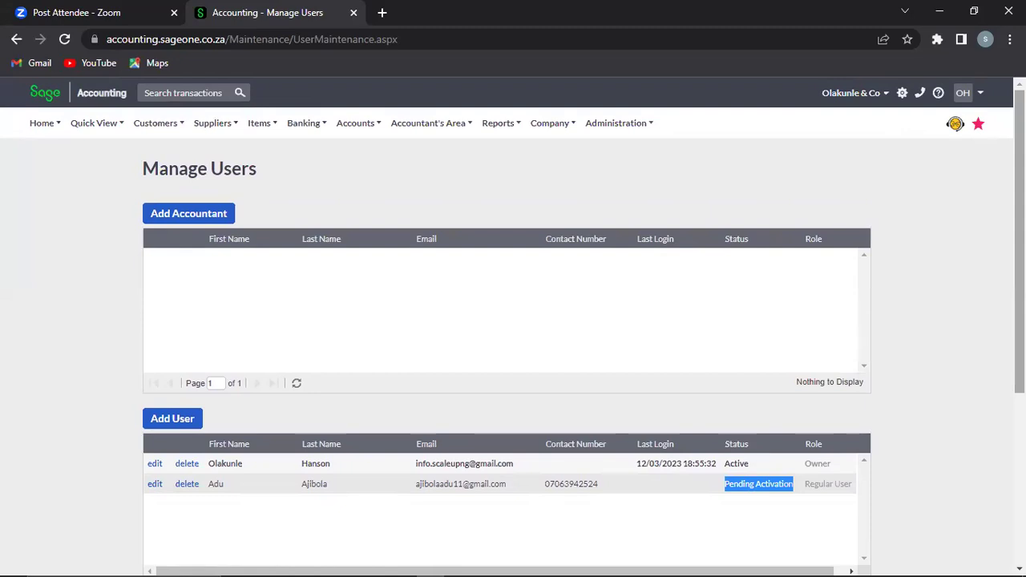
{"action": "scroll", "coordinate": [513, 327], "scroll_direction": "down", "scroll_amount": 2}
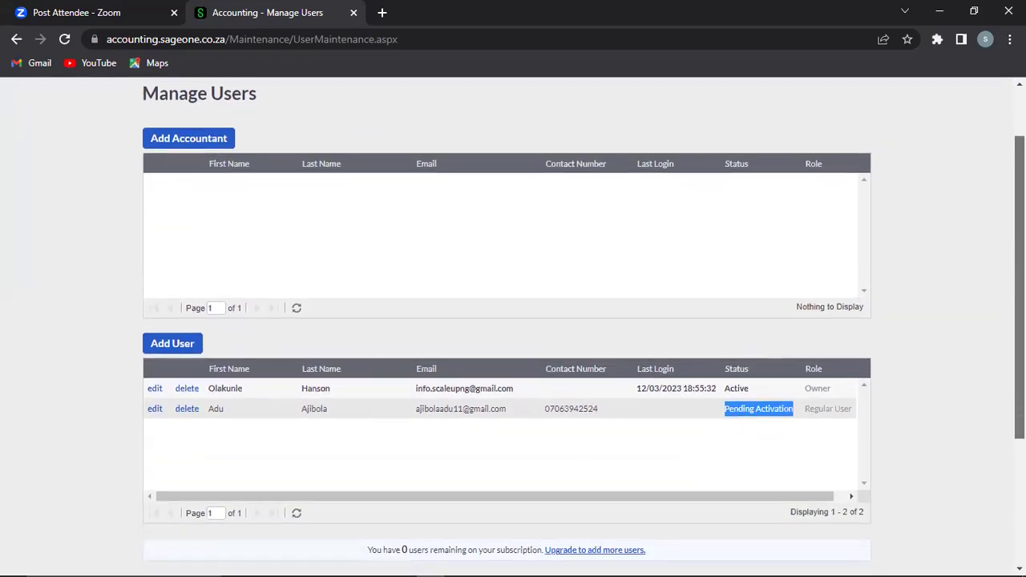
{"action": "scroll", "coordinate": [513, 327], "scroll_direction": "up", "scroll_amount": 1}
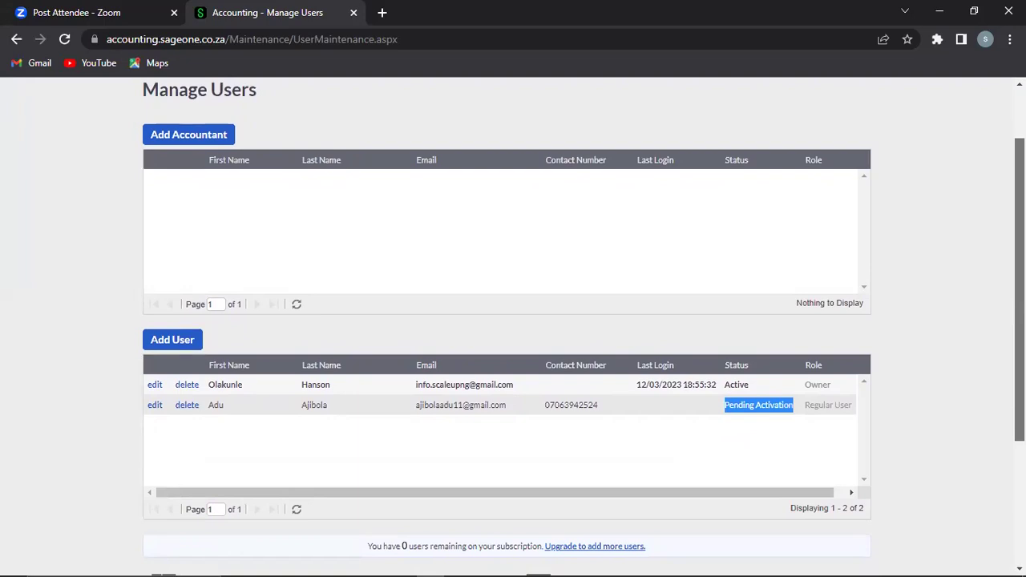
{"action": "scroll", "coordinate": [513, 327], "scroll_direction": "up", "scroll_amount": 1}
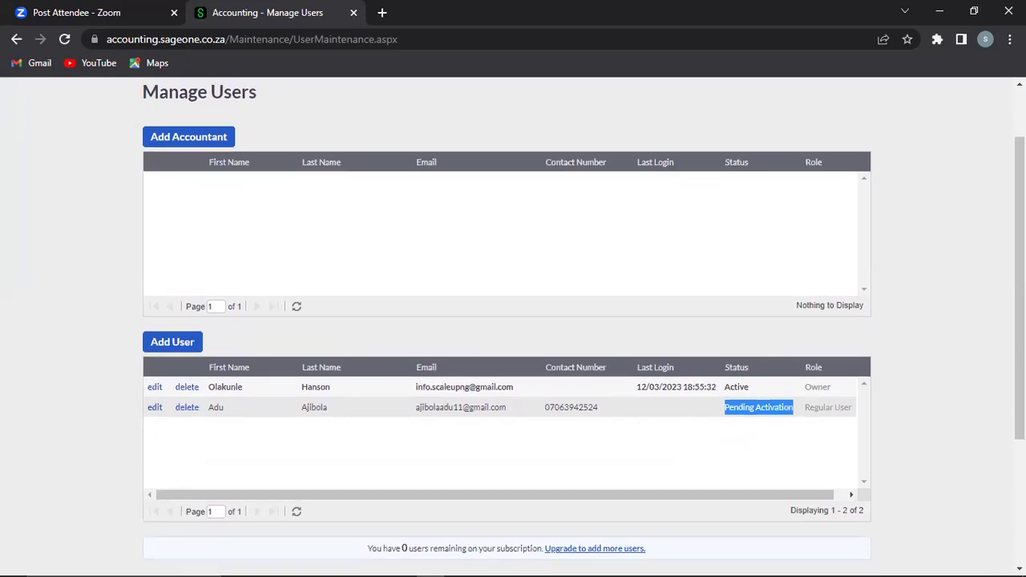
{"action": "left_click", "coordinate": [945, 285]}
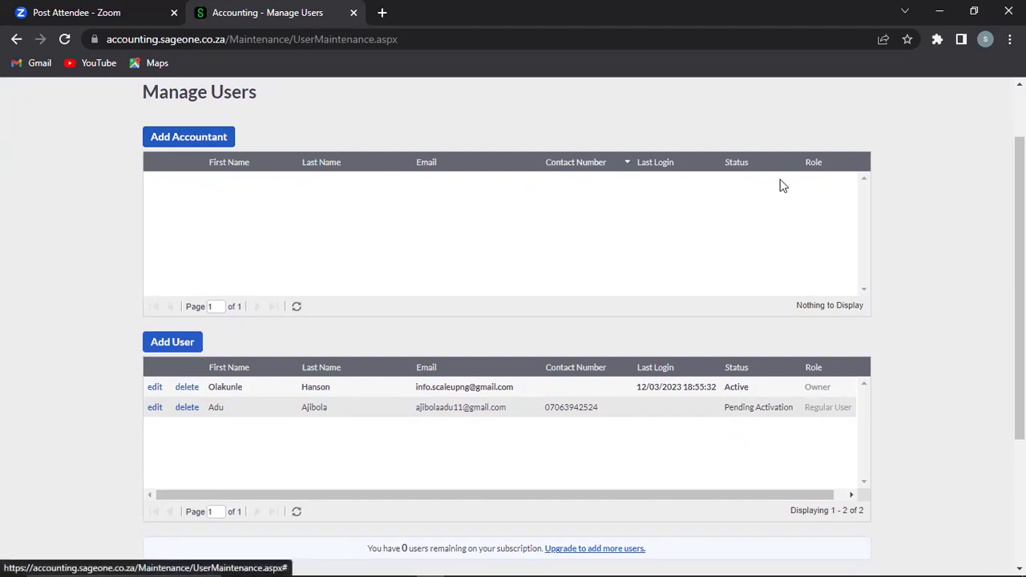
{"action": "scroll", "coordinate": [752, 122], "scroll_direction": "up", "scroll_amount": 1}
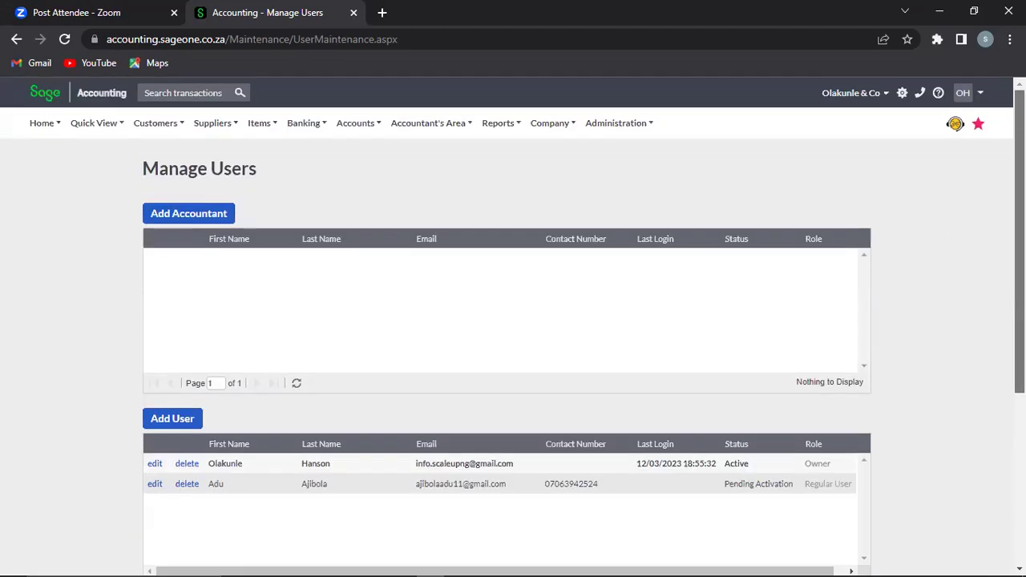
Step: Browse the Accounts and Administration menu options
{"action": "left_click", "coordinate": [371, 120]}
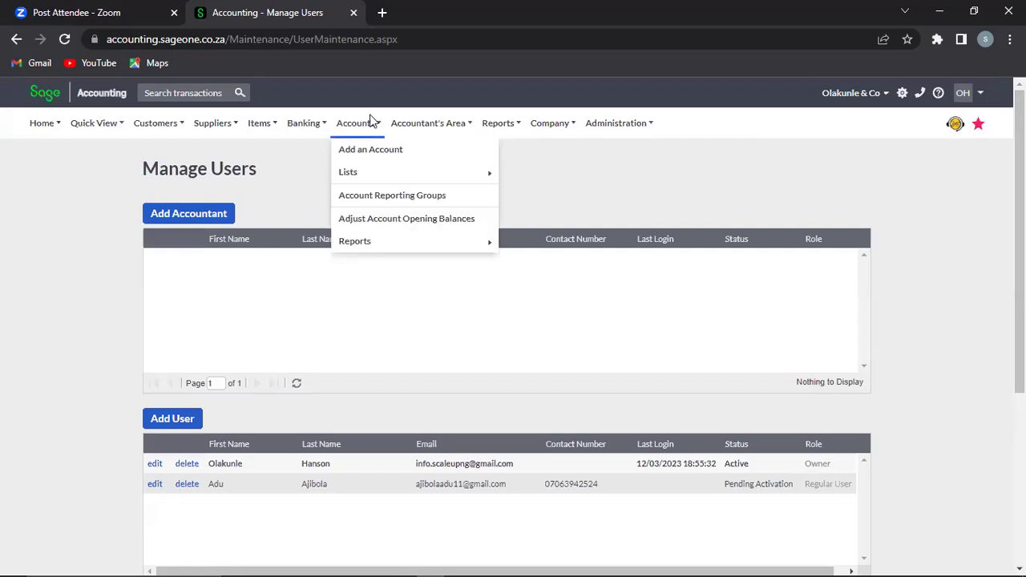
{"action": "mouse_move", "coordinate": [415, 125]}
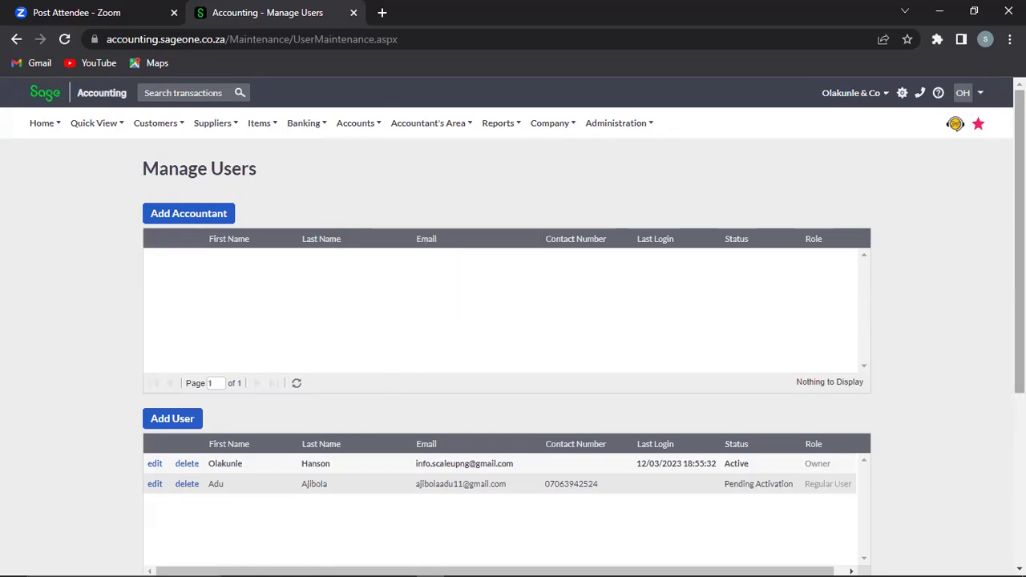
{"action": "mouse_move", "coordinate": [618, 131]}
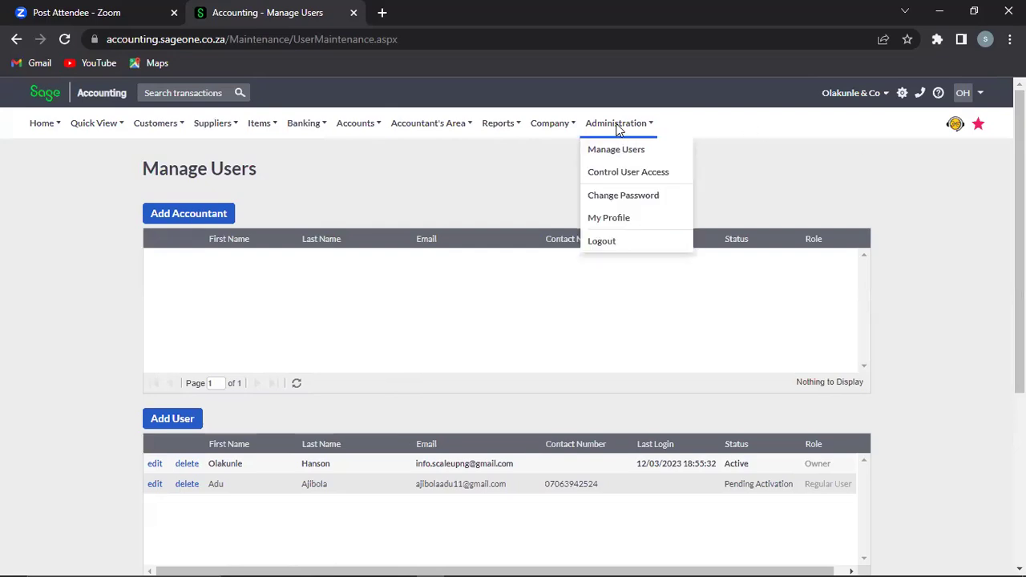
Step: Open Control User Access and the new user's permissions page
{"action": "left_click", "coordinate": [621, 178]}
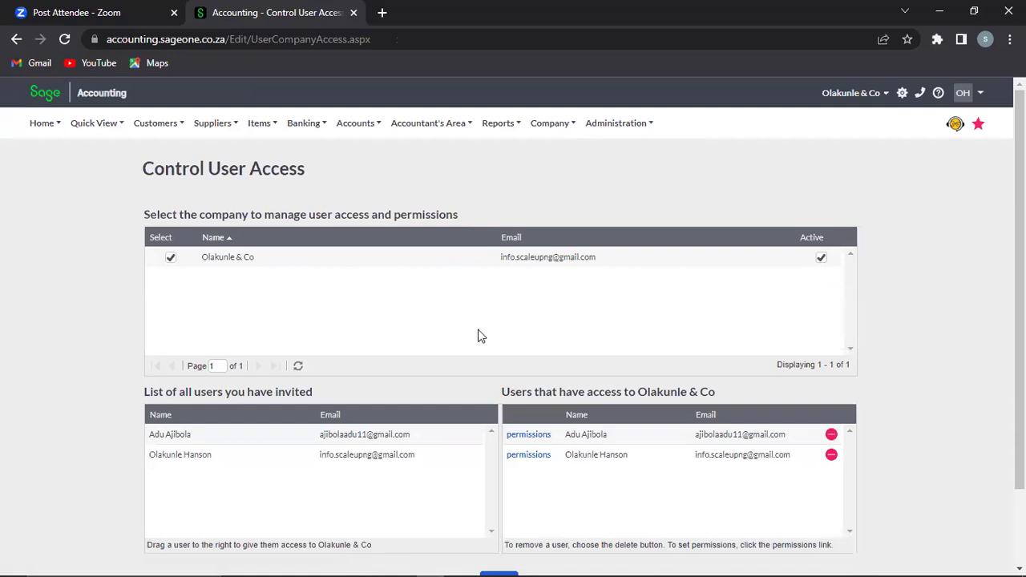
{"action": "left_click", "coordinate": [526, 438]}
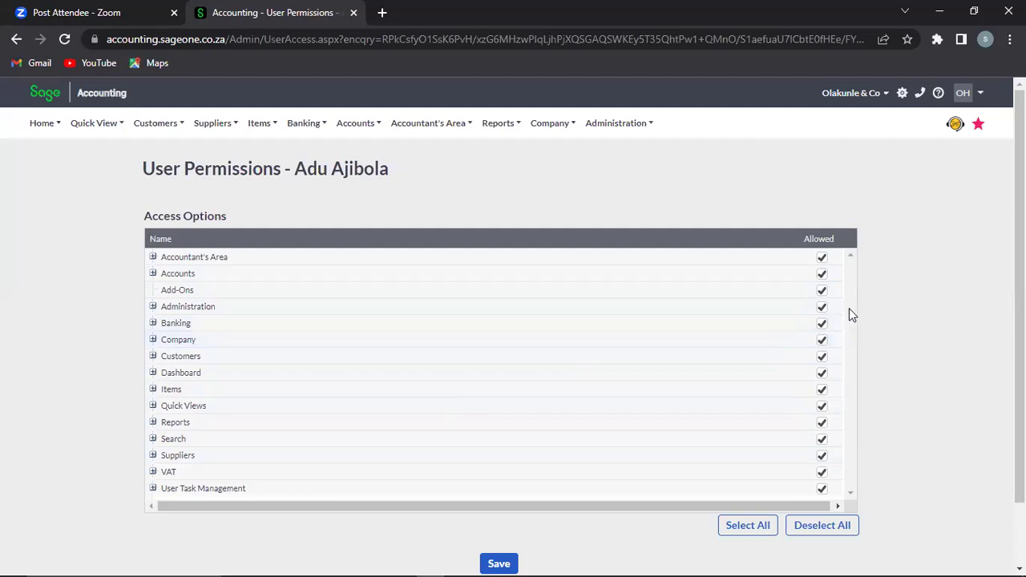
Step: Revoke Company, Administration, Financial Reports, Income vs. Expenses and Item Reports access
{"action": "left_click", "coordinate": [821, 341]}
{"action": "left_click", "coordinate": [823, 310]}
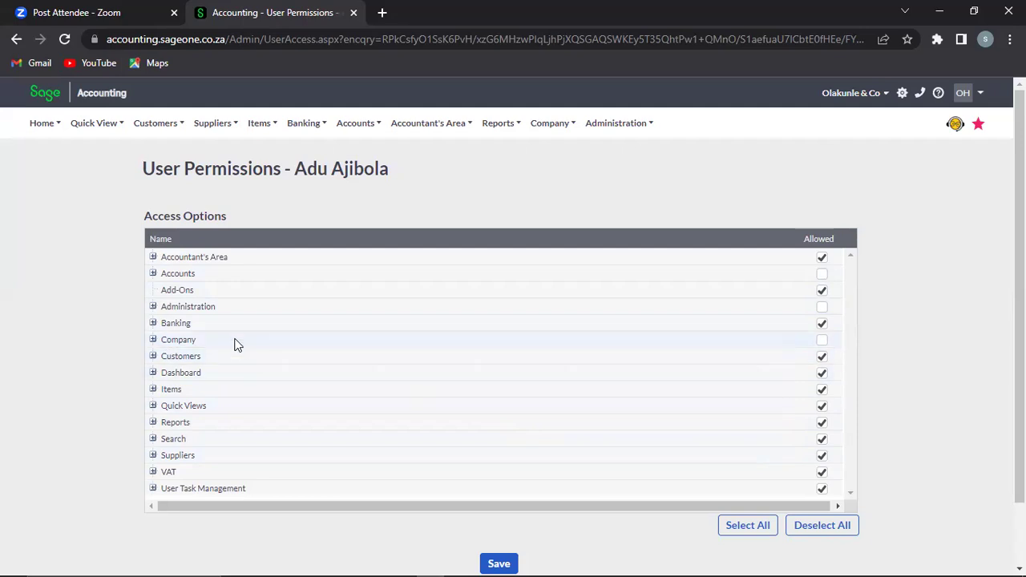
{"action": "left_click", "coordinate": [153, 373]}
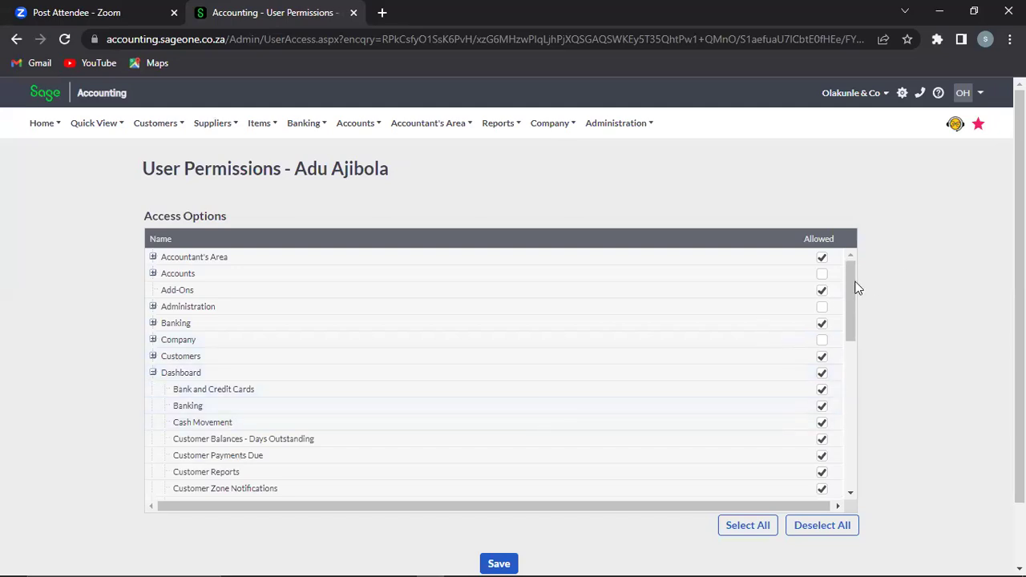
{"action": "left_click_drag", "start_coordinate": [849, 287], "coordinate": [852, 316]}
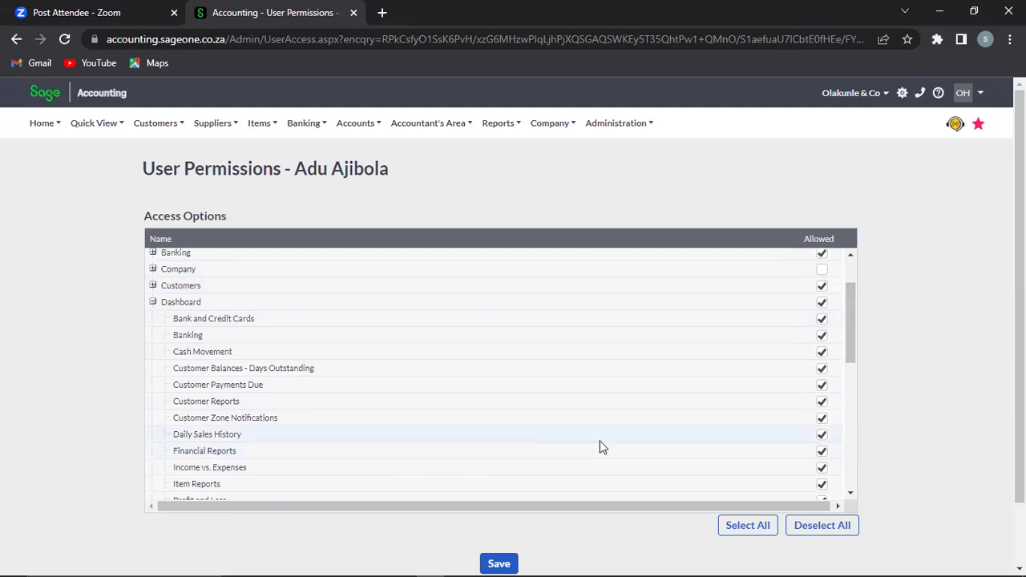
{"action": "left_click", "coordinate": [821, 454]}
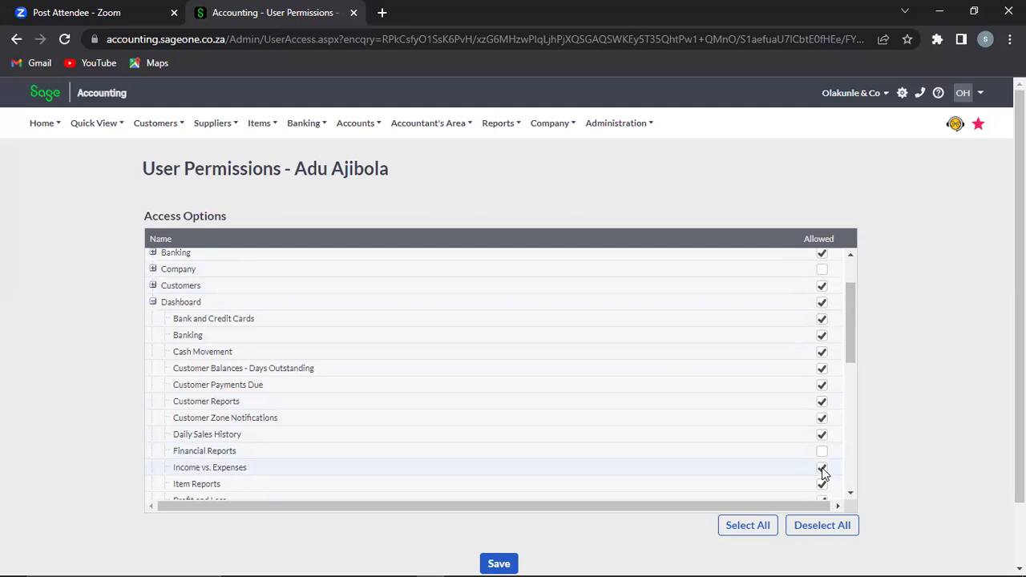
{"action": "left_click", "coordinate": [822, 469]}
{"action": "left_click", "coordinate": [822, 484]}
Step: Revoke the whole Dashboard, collapse its items, and save the permissions
{"action": "left_click_drag", "start_coordinate": [852, 315], "coordinate": [848, 390]}
{"action": "left_click_drag", "start_coordinate": [854, 398], "coordinate": [868, 323]}
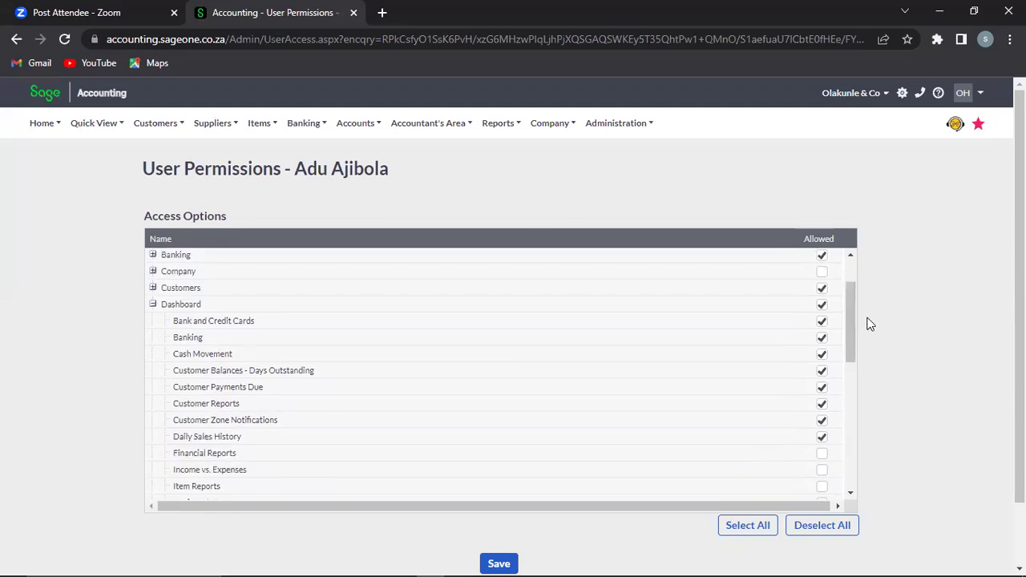
{"action": "left_click", "coordinate": [822, 306]}
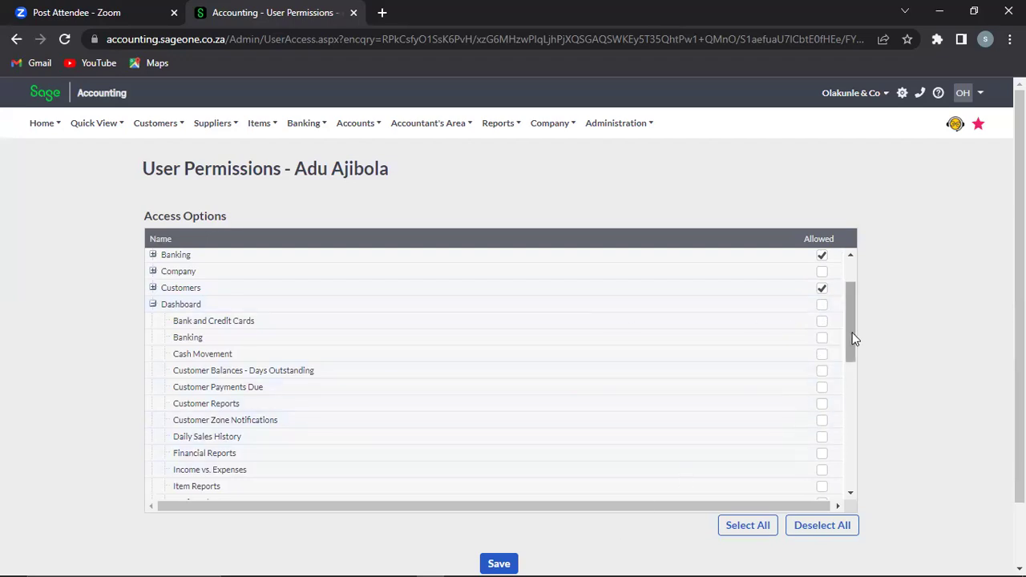
{"action": "left_click_drag", "start_coordinate": [851, 328], "coordinate": [856, 265]}
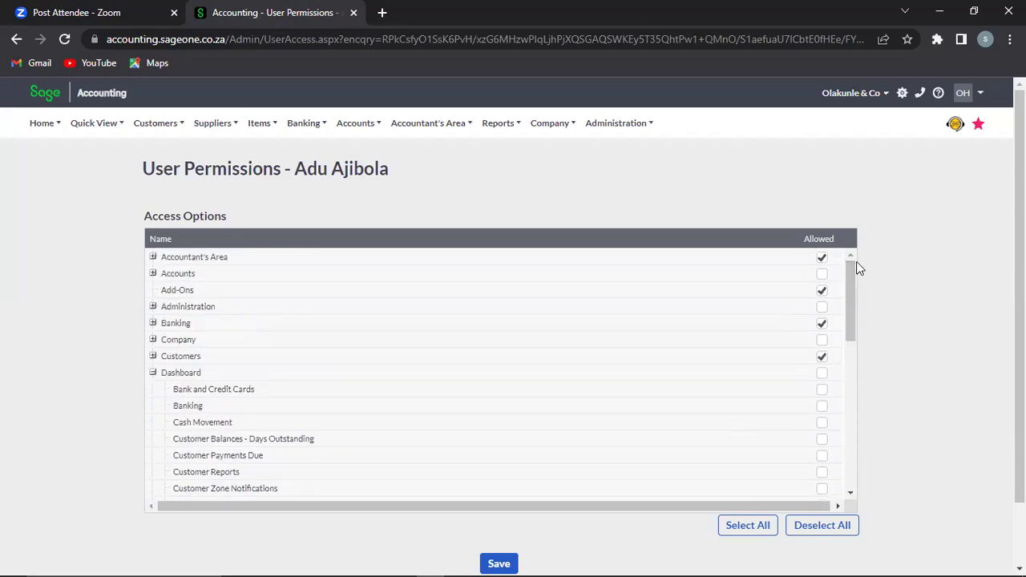
{"action": "left_click", "coordinate": [153, 374]}
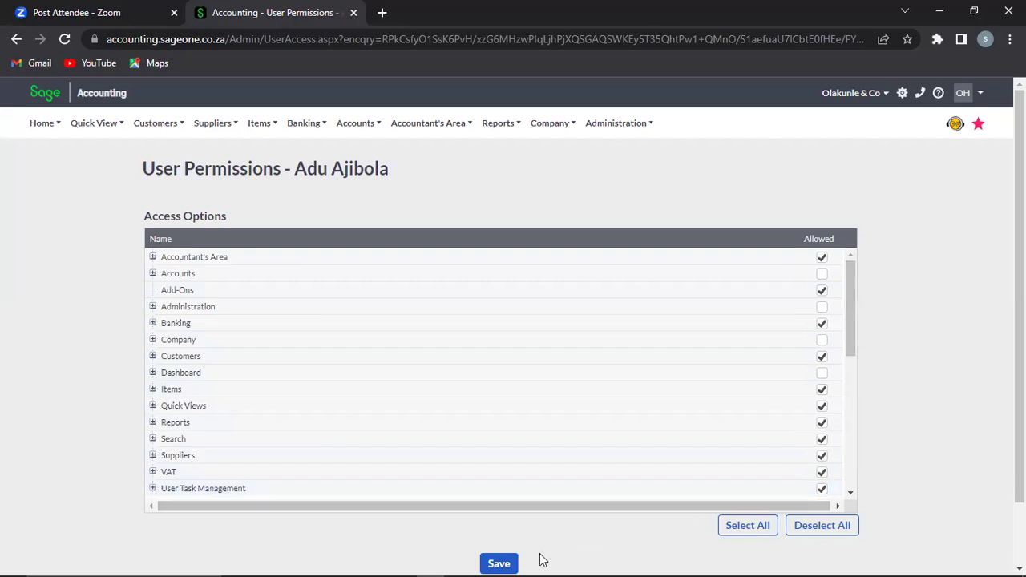
{"action": "left_click", "coordinate": [506, 561]}
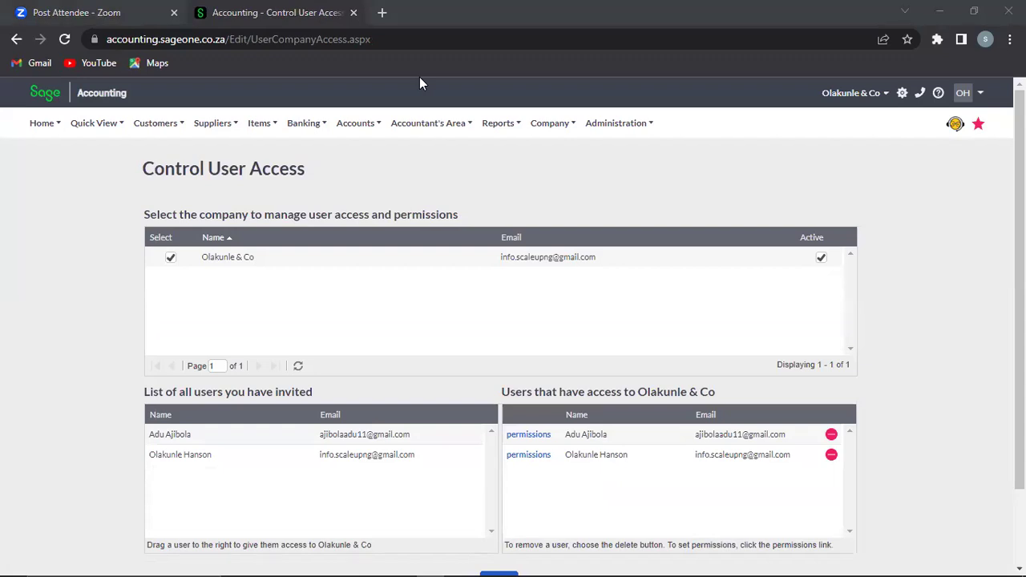
Step: Go from Control User Access to the Open and Manage Companies page
{"action": "left_click", "coordinate": [571, 136]}
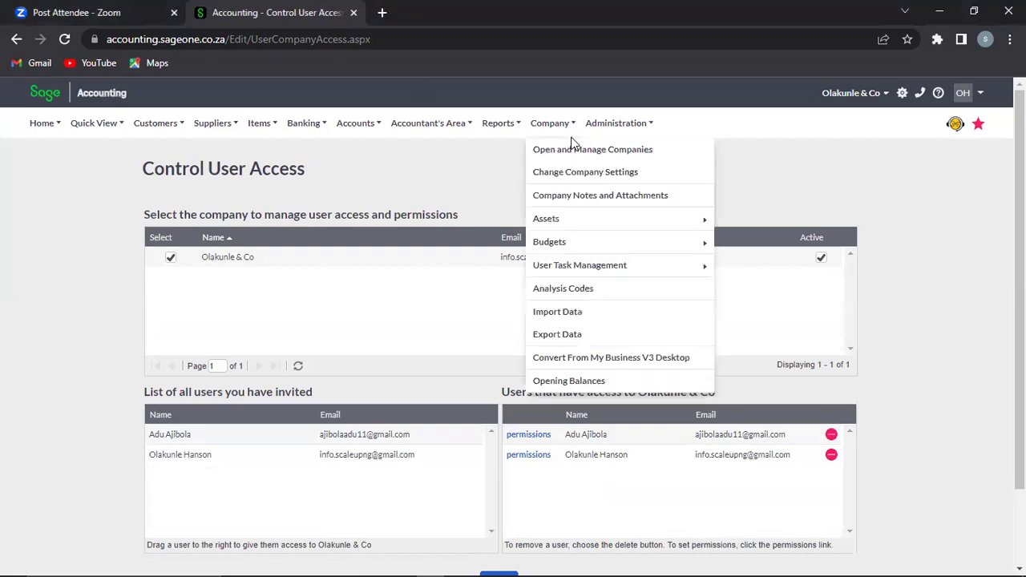
{"action": "left_click", "coordinate": [562, 124]}
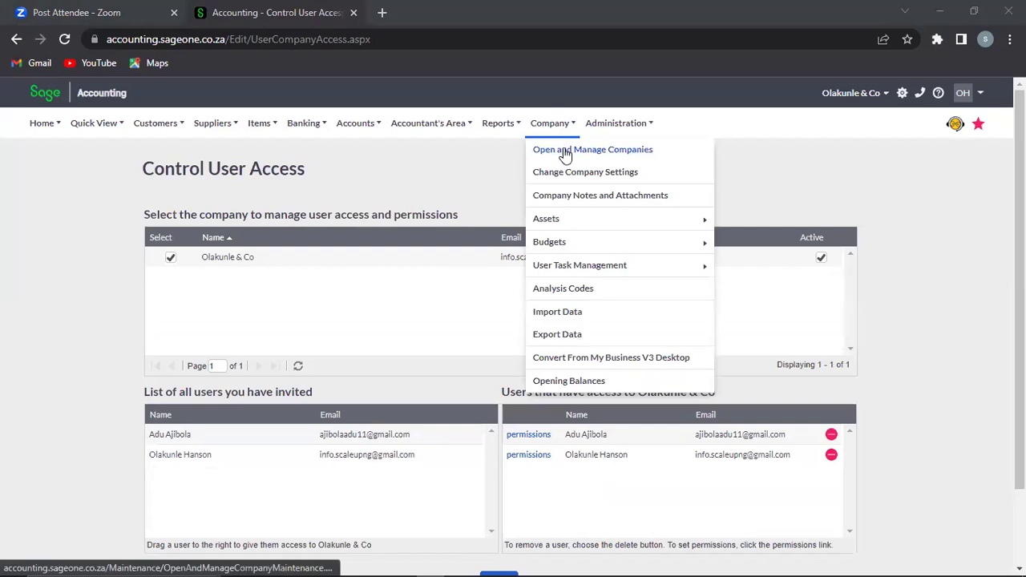
{"action": "left_click", "coordinate": [617, 124]}
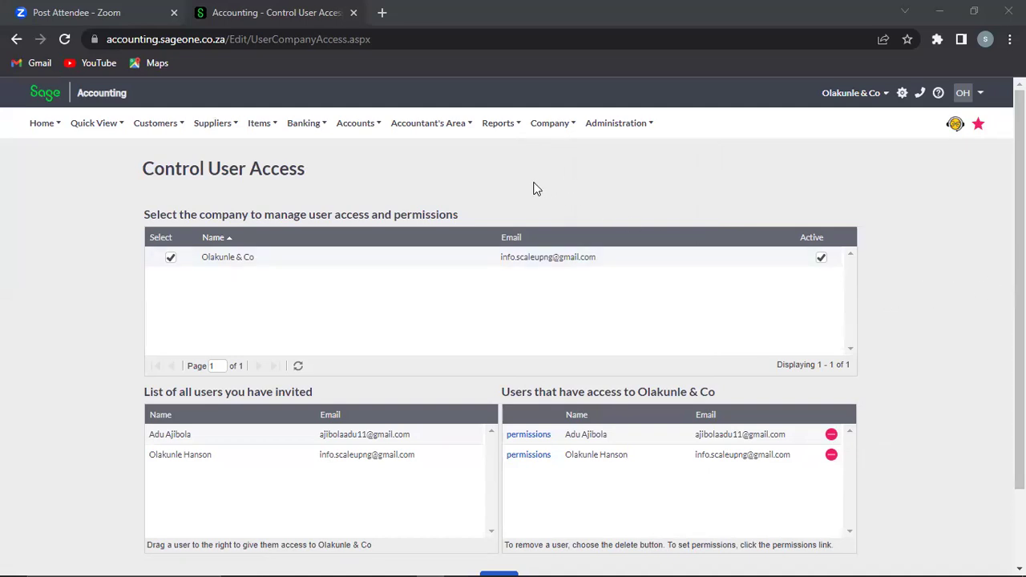
{"action": "left_click", "coordinate": [559, 126]}
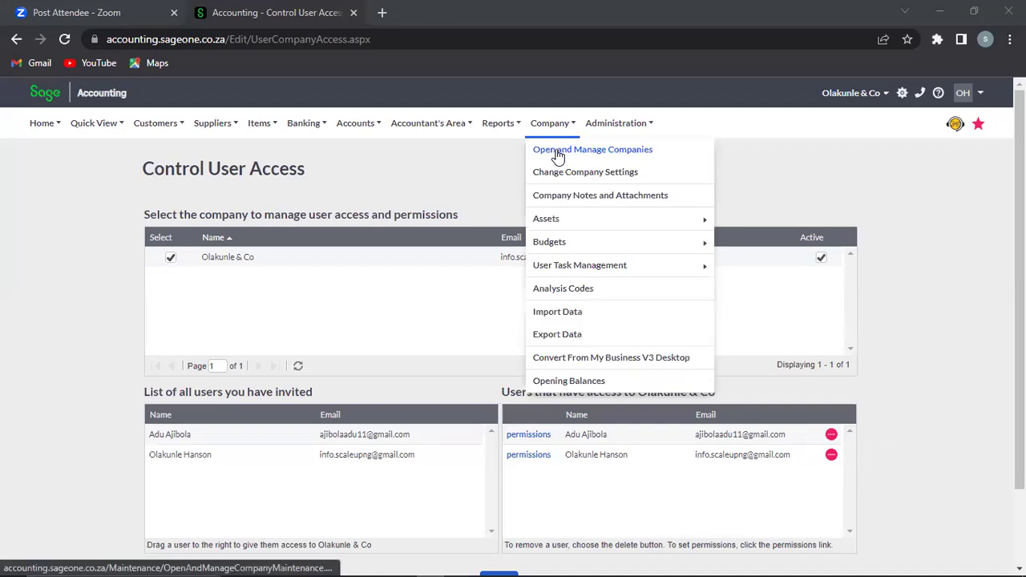
{"action": "left_click", "coordinate": [559, 153]}
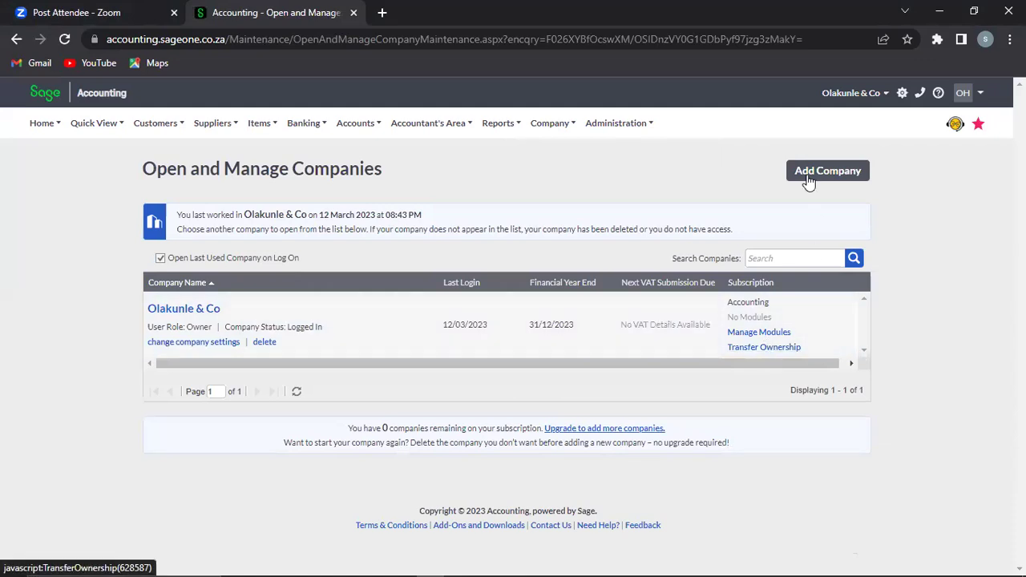
Step: Log the owner out from the OH profile menu
{"action": "mouse_move", "coordinate": [635, 123]}
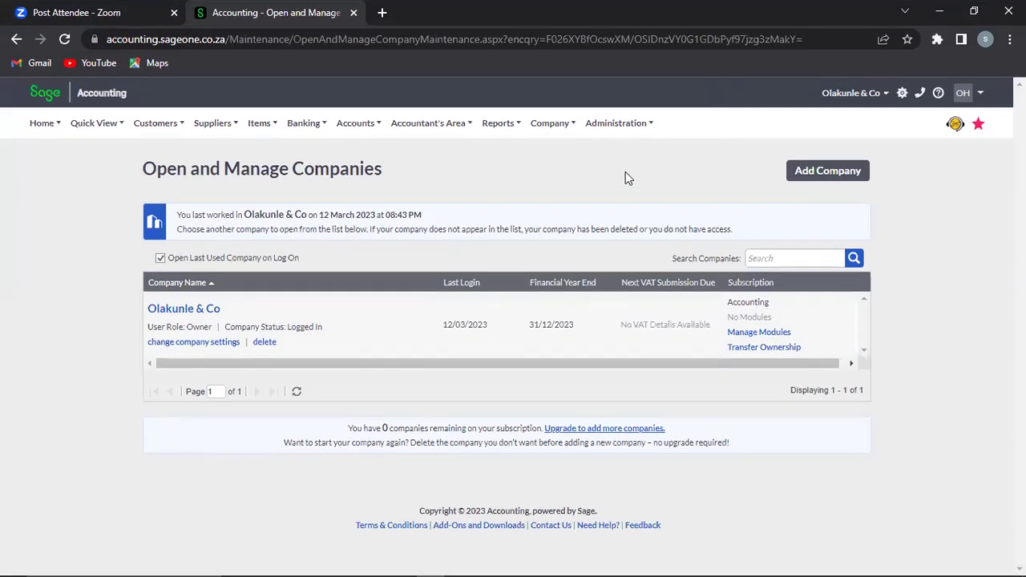
{"action": "mouse_move", "coordinate": [622, 133]}
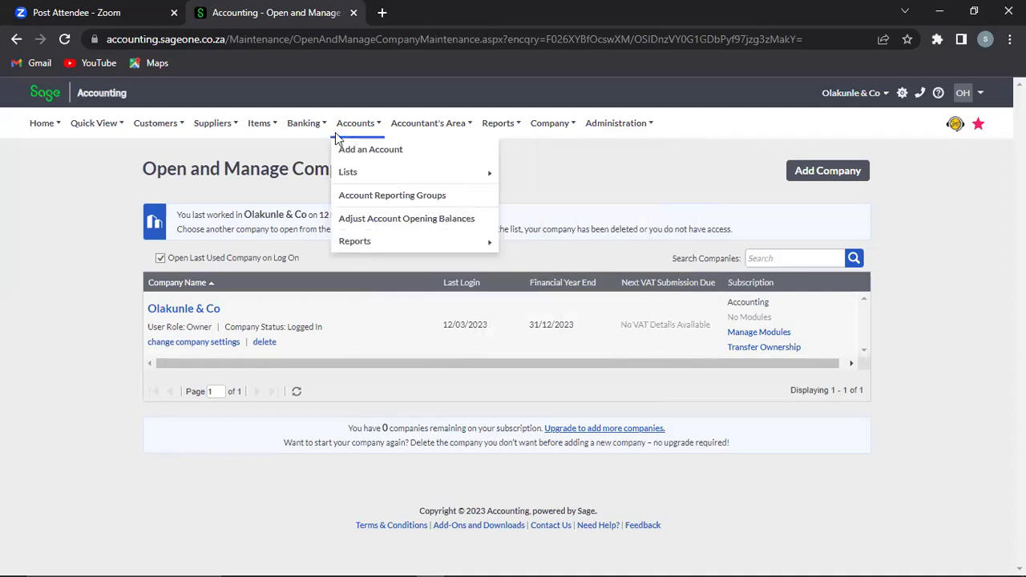
{"action": "mouse_move", "coordinate": [68, 131]}
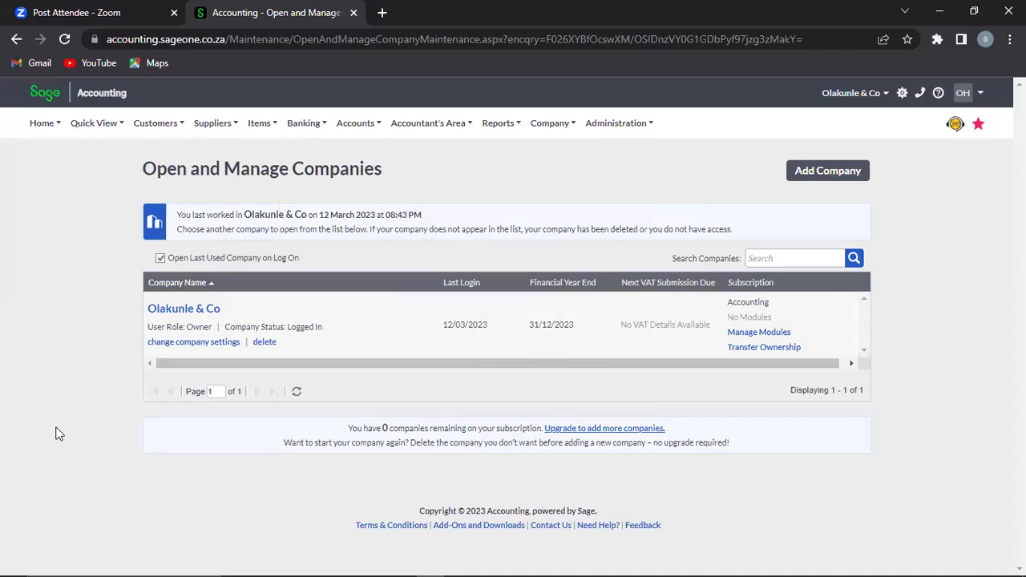
{"action": "left_click", "coordinate": [981, 95]}
{"action": "left_click", "coordinate": [930, 174]}
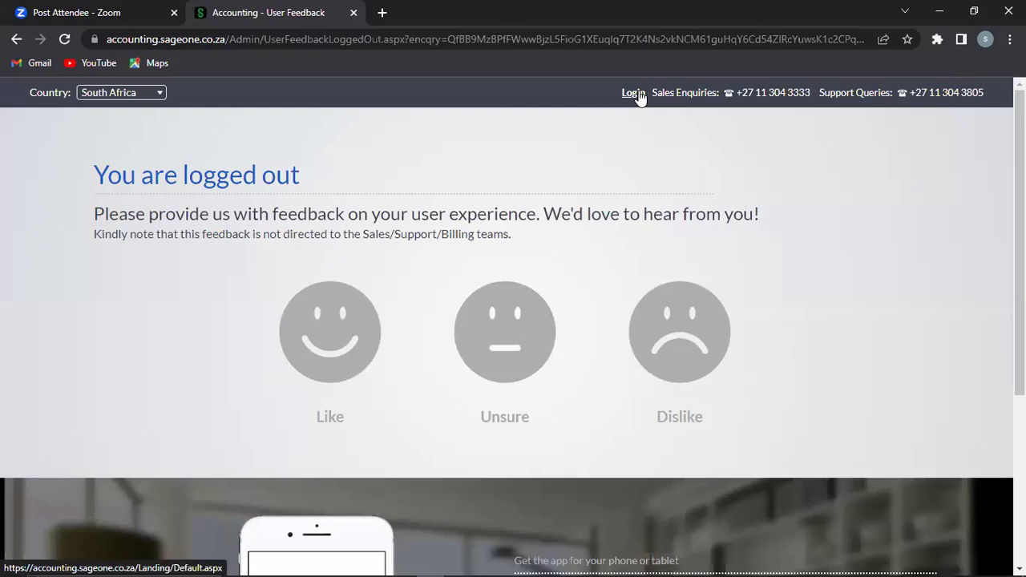
Step: Return to the sign-in page and log back in with the autofilled credentials
{"action": "left_click", "coordinate": [638, 95]}
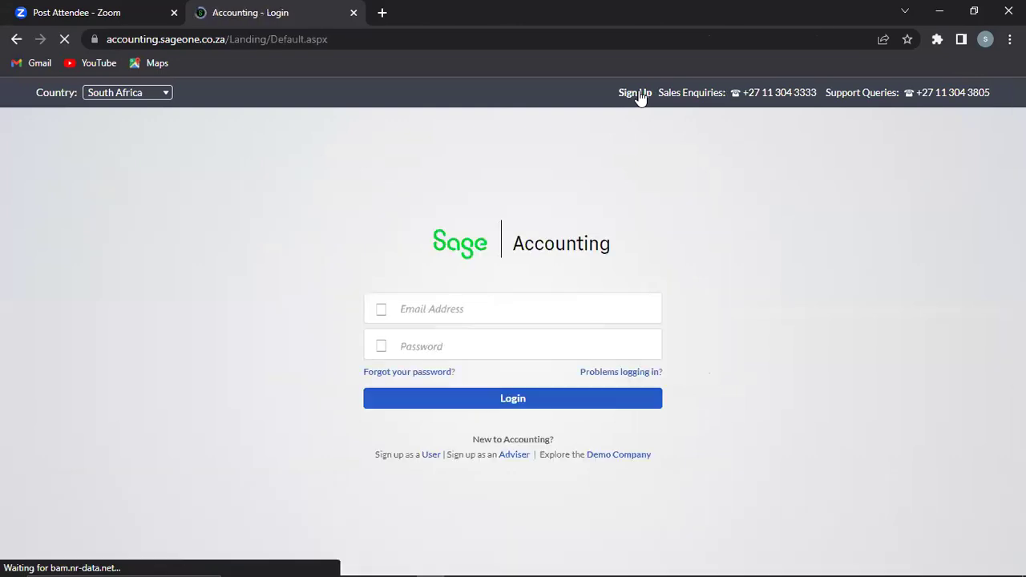
{"action": "left_click", "coordinate": [483, 400]}
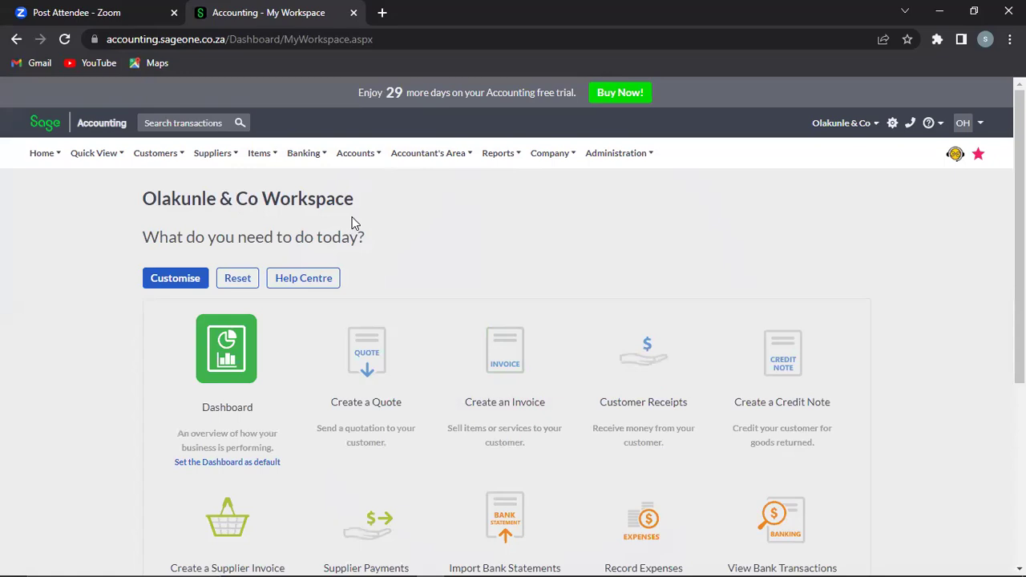
{"action": "left_click", "coordinate": [43, 154]}
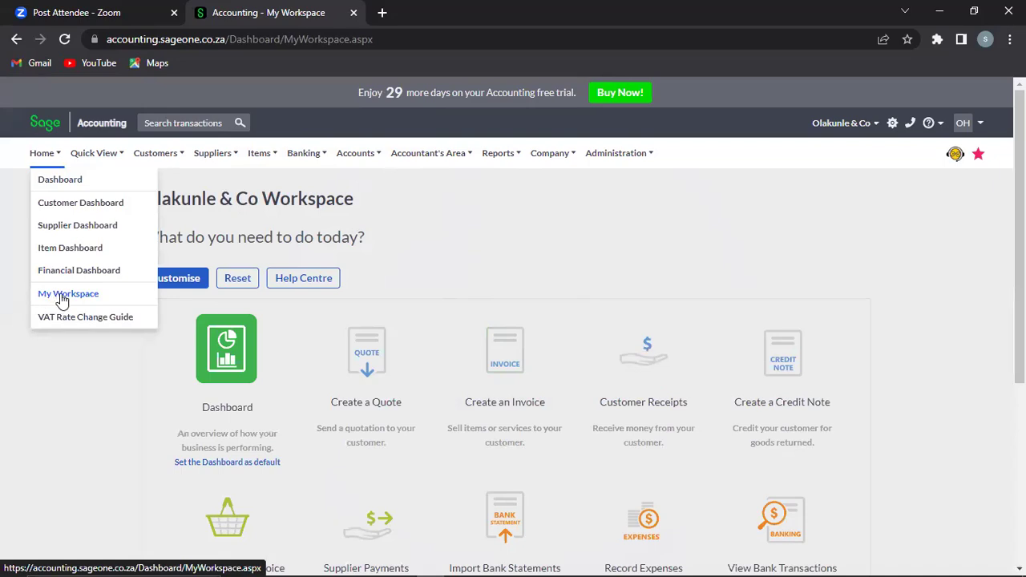
{"action": "left_click", "coordinate": [62, 295]}
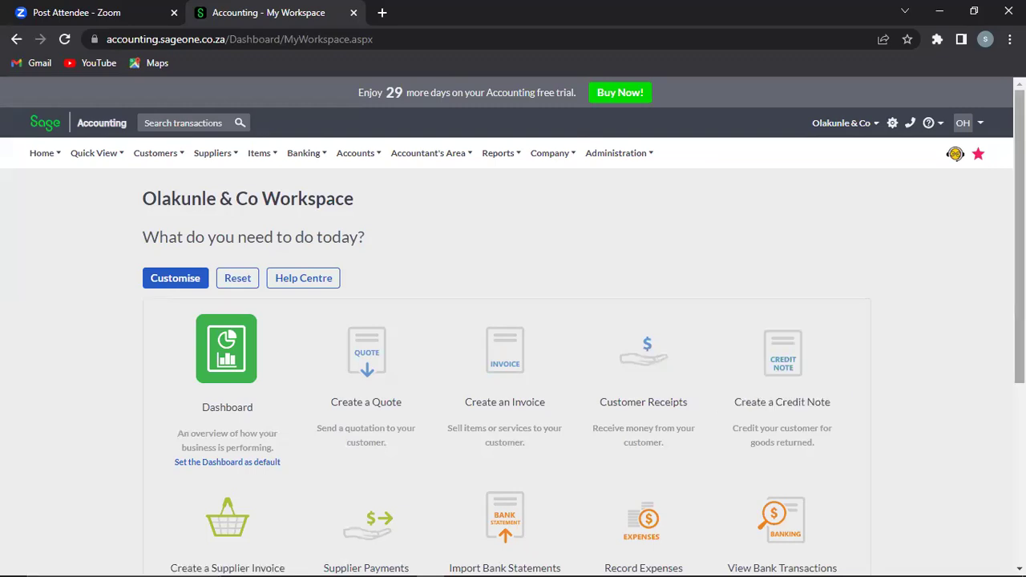
{"action": "scroll", "coordinate": [934, 362], "scroll_direction": "down", "scroll_amount": 2}
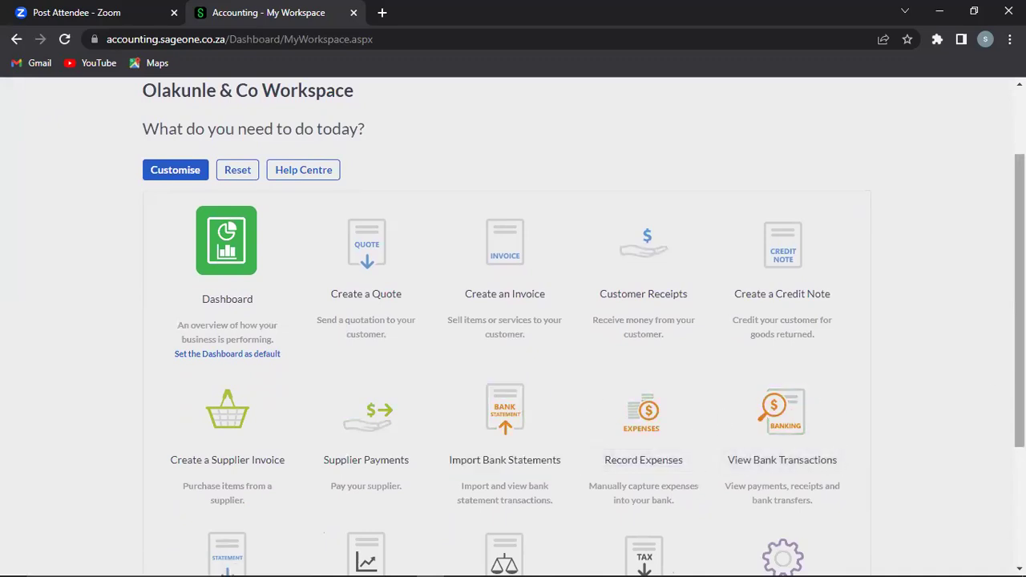
{"action": "scroll", "coordinate": [848, 461], "scroll_direction": "down", "scroll_amount": 2}
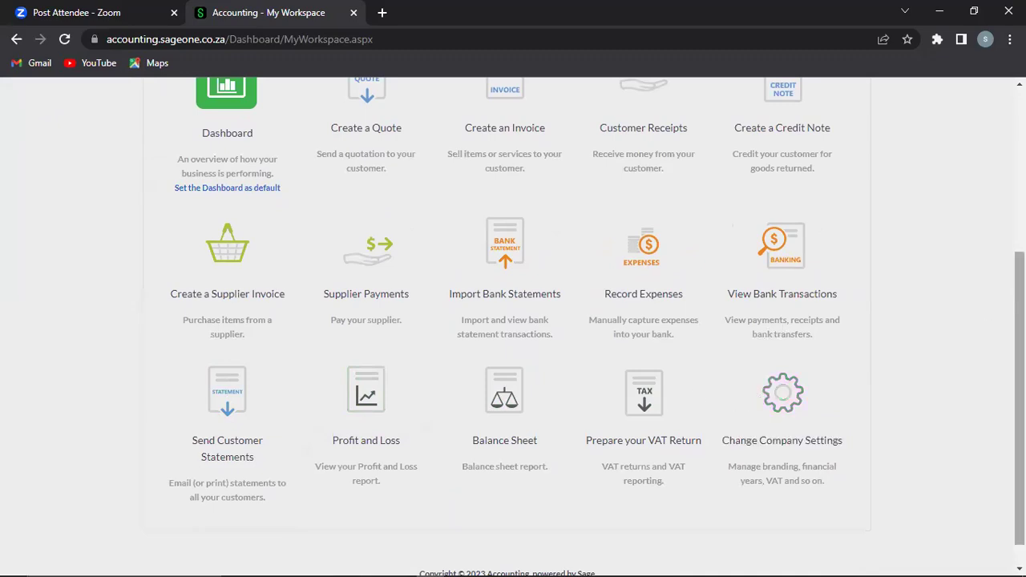
{"action": "scroll", "coordinate": [995, 328], "scroll_direction": "up", "scroll_amount": 4}
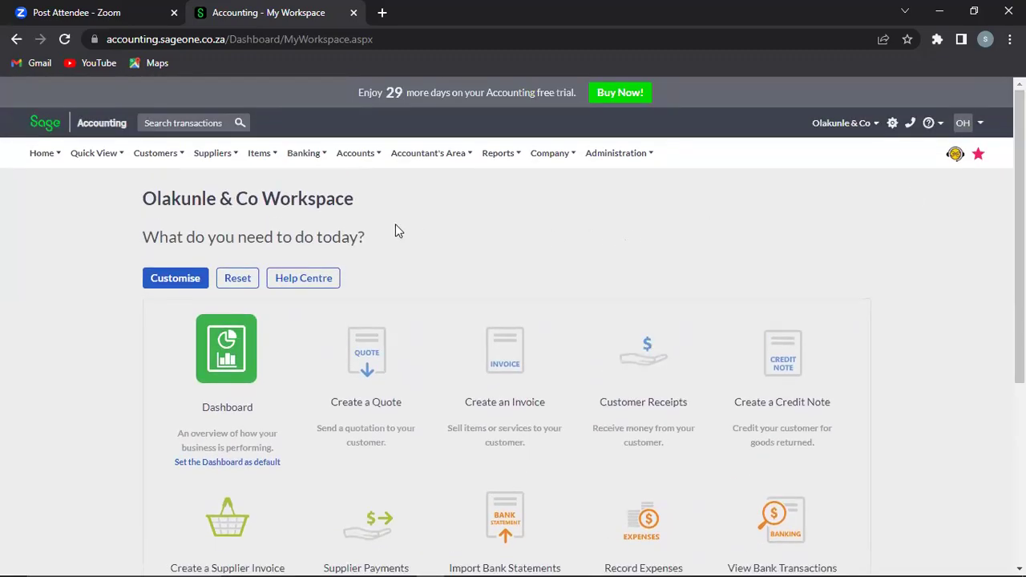
{"action": "mouse_move", "coordinate": [51, 152]}
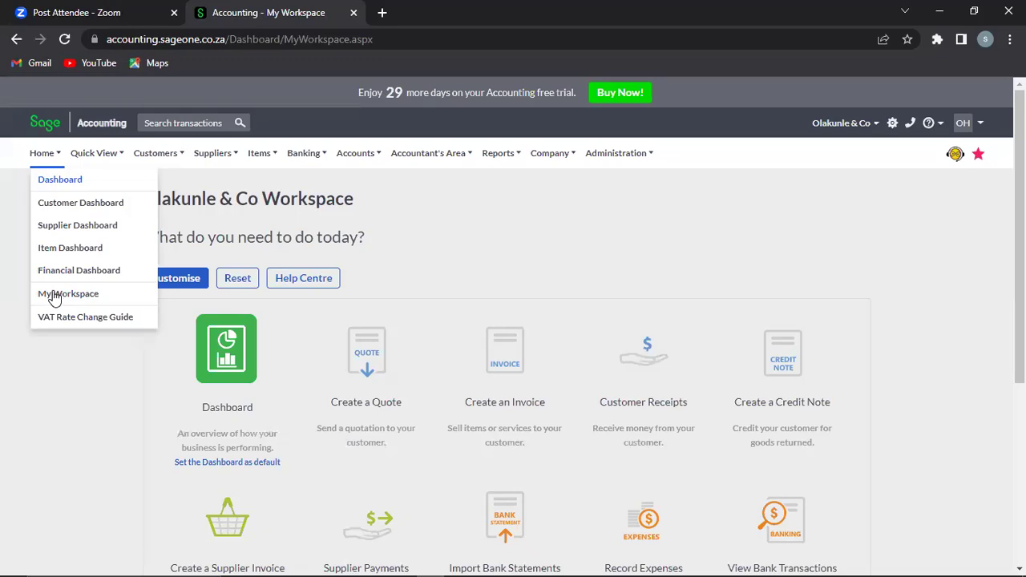
{"action": "left_click", "coordinate": [81, 208]}
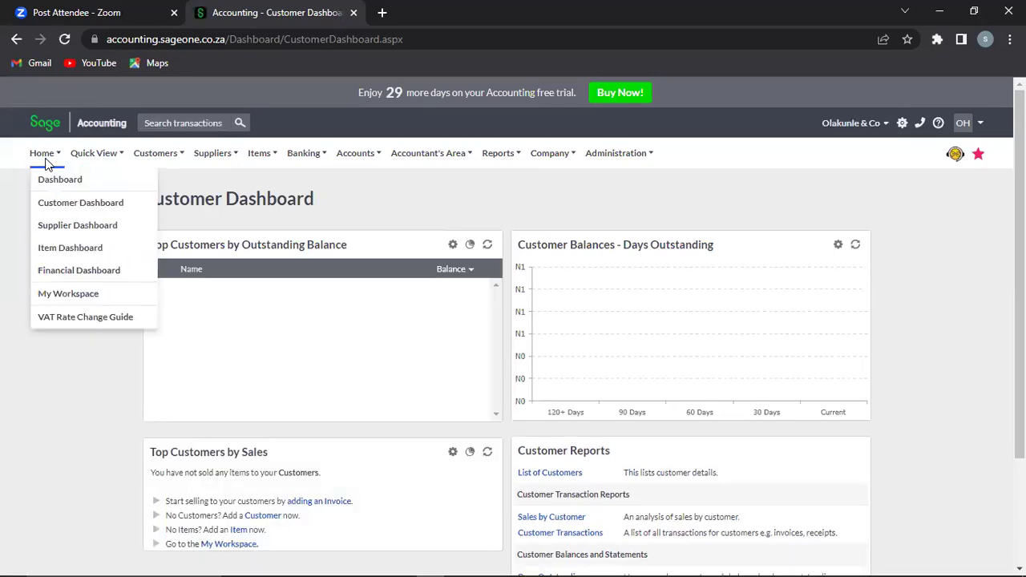
Step: Check the Supplier Dashboard, switch to the Financial Dashboard, then open Quick View
{"action": "left_click", "coordinate": [56, 228]}
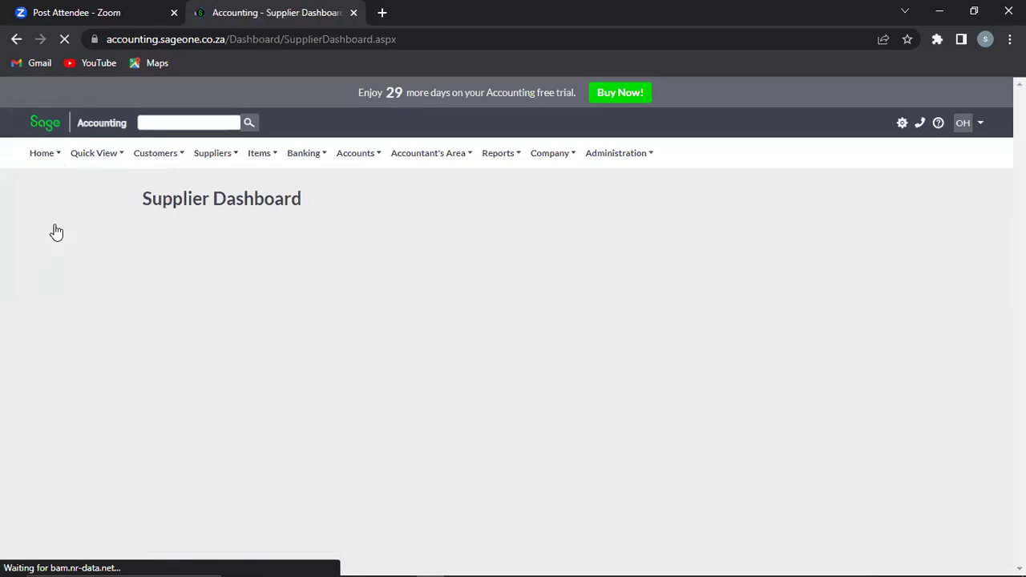
{"action": "left_click", "coordinate": [43, 152]}
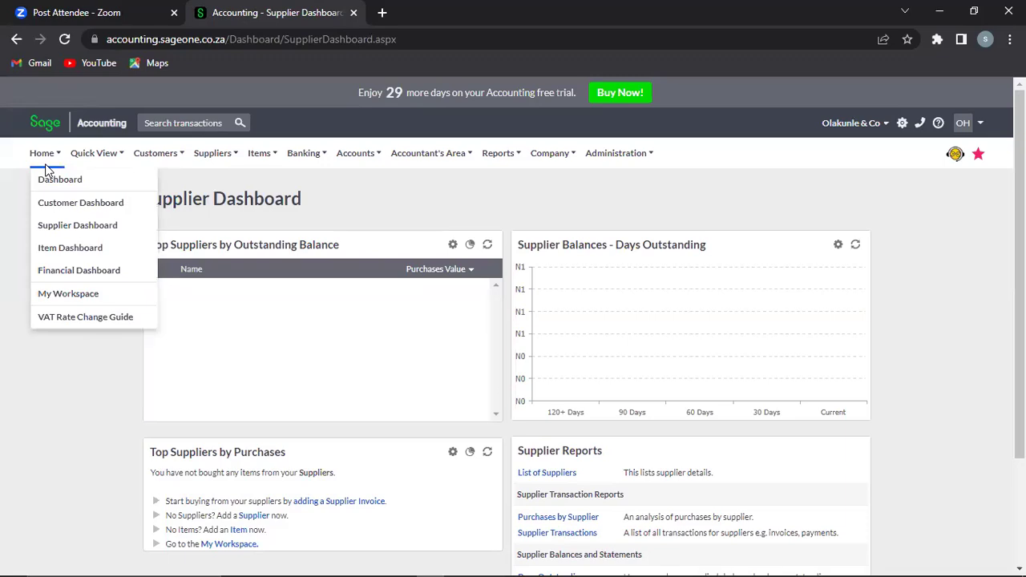
{"action": "left_click", "coordinate": [70, 272]}
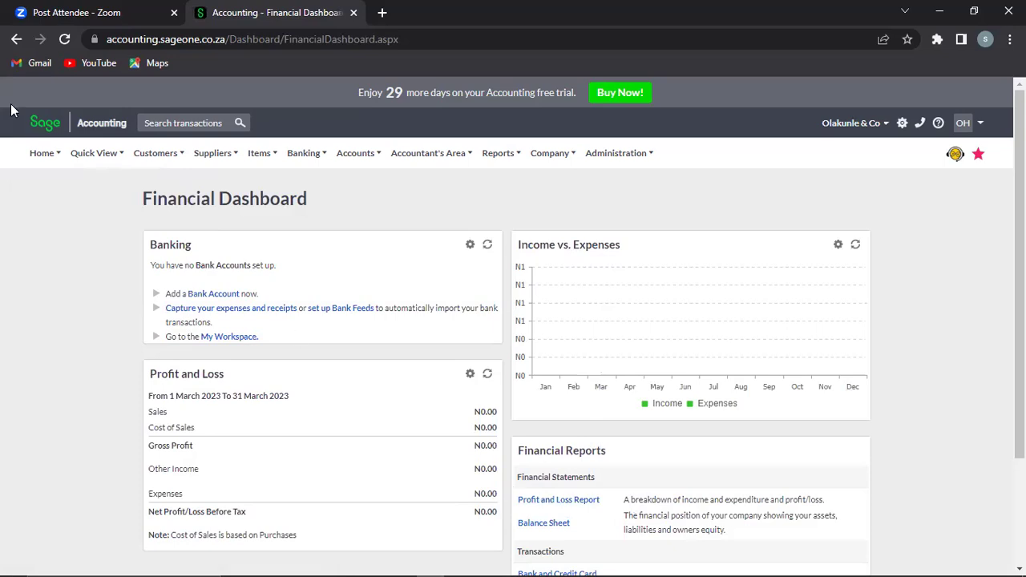
{"action": "left_click", "coordinate": [43, 152]}
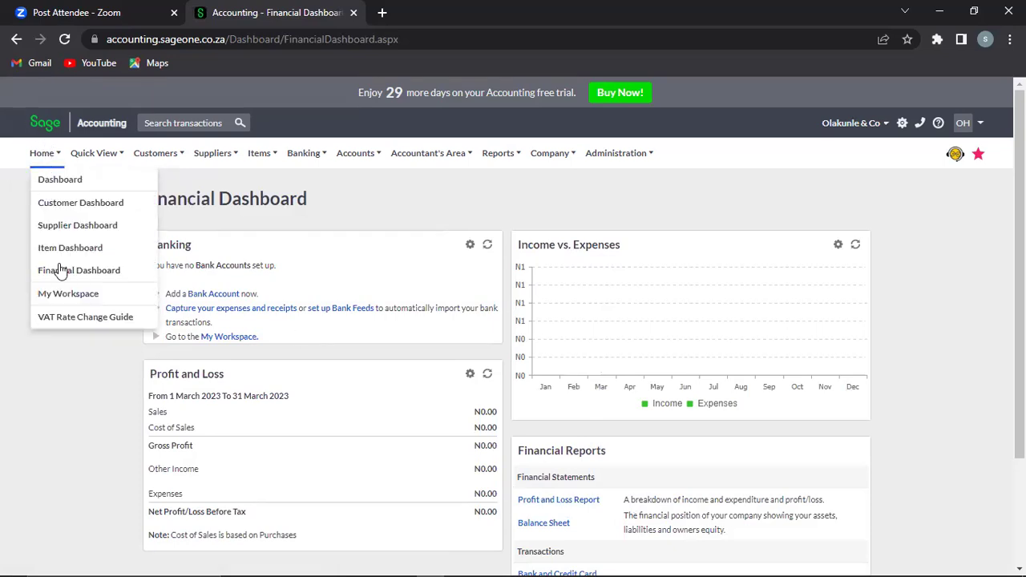
{"action": "left_click", "coordinate": [111, 154]}
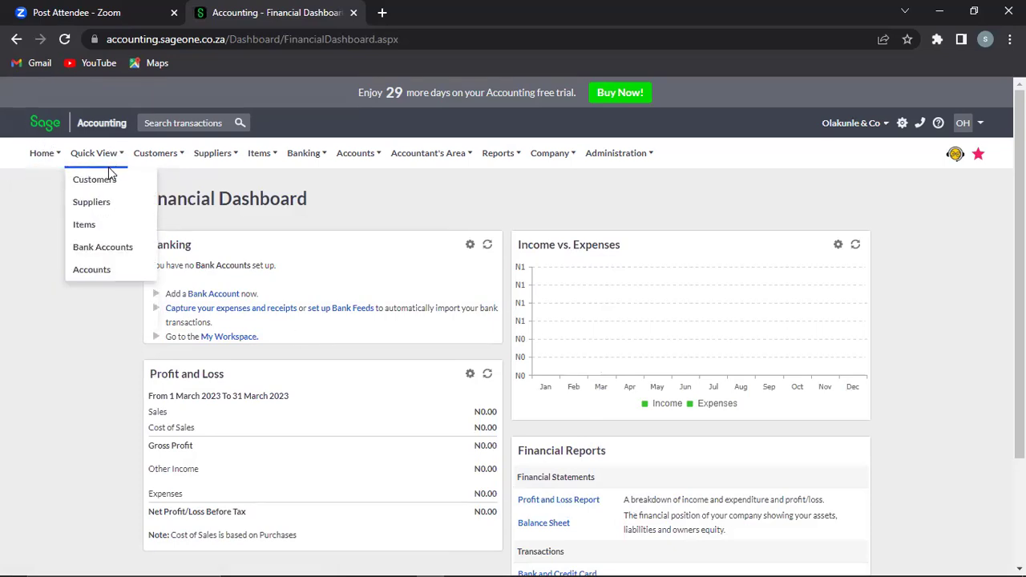